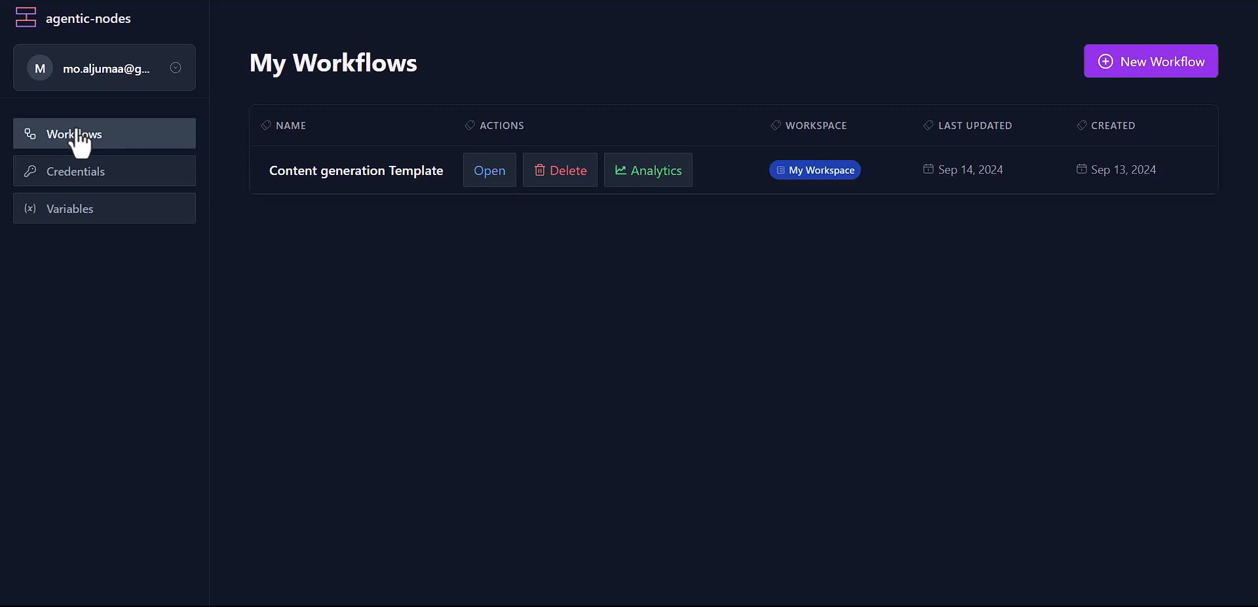
Step: Open the credentials list and inspect a production credential, cancelling without changes
click(117, 176)
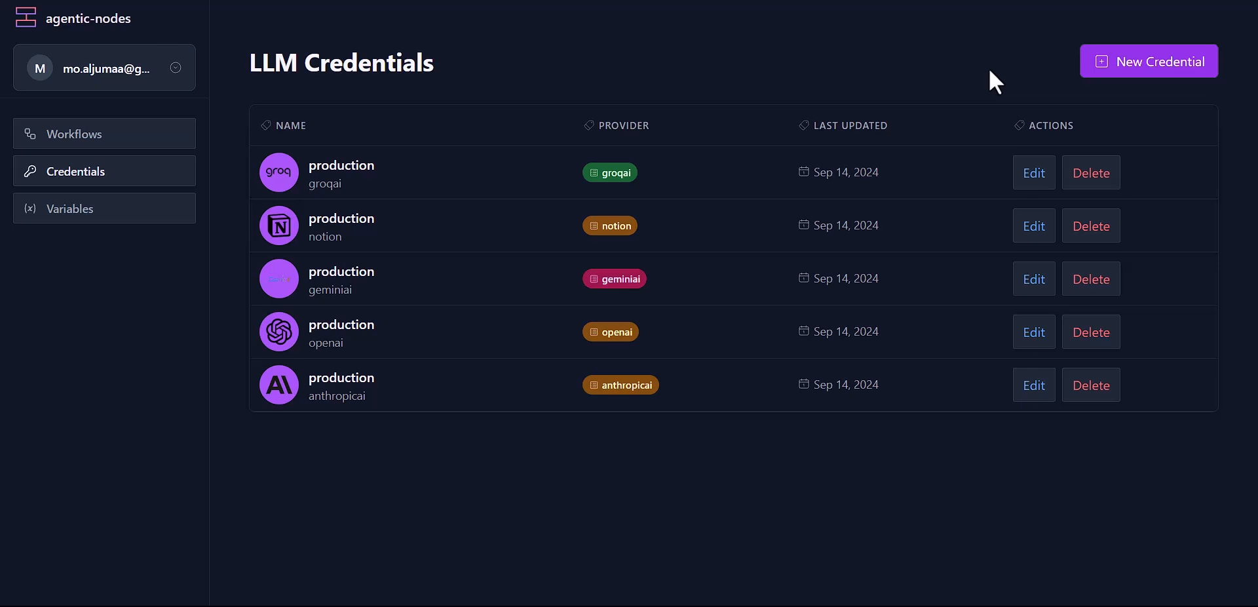
click(1034, 173)
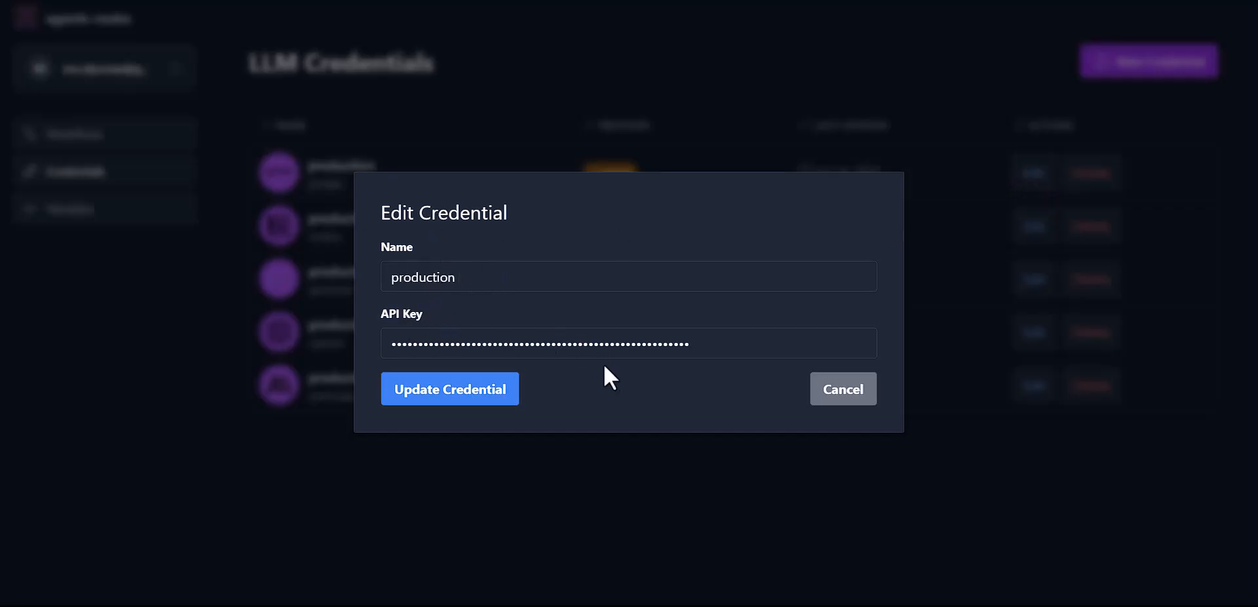
click(842, 396)
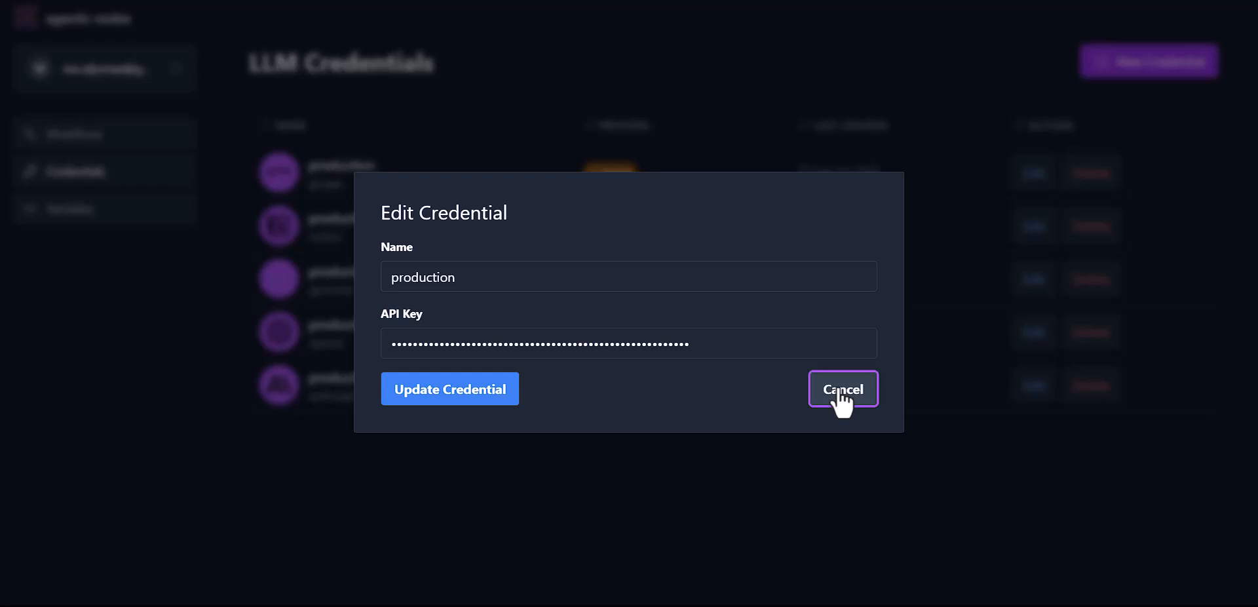
Step: Draft a GroqAi credential named 'production' with an API key, discard it, then view Variables
click(1155, 63)
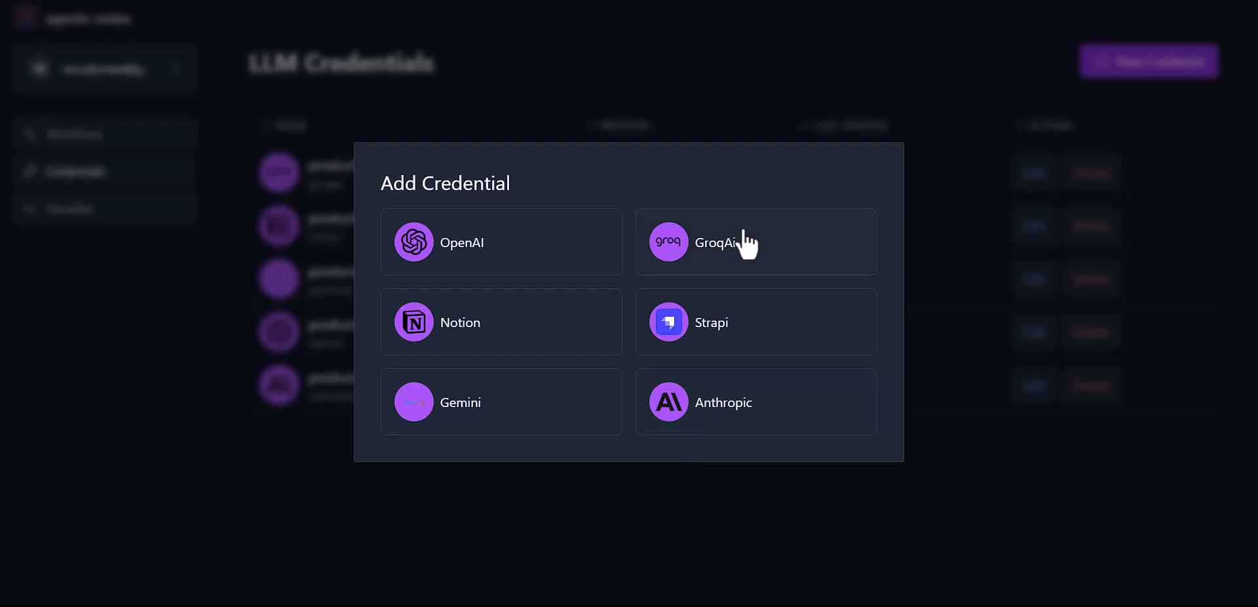
click(716, 252)
click(665, 265)
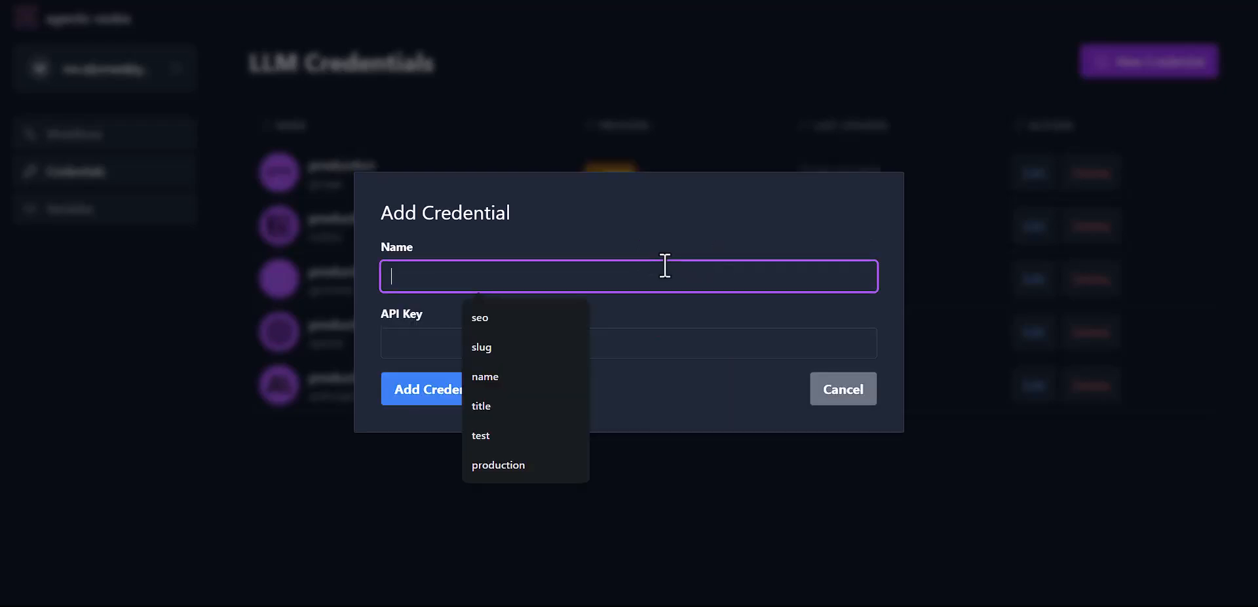
text(production)
key(Tab)
text(gsk_1234567)
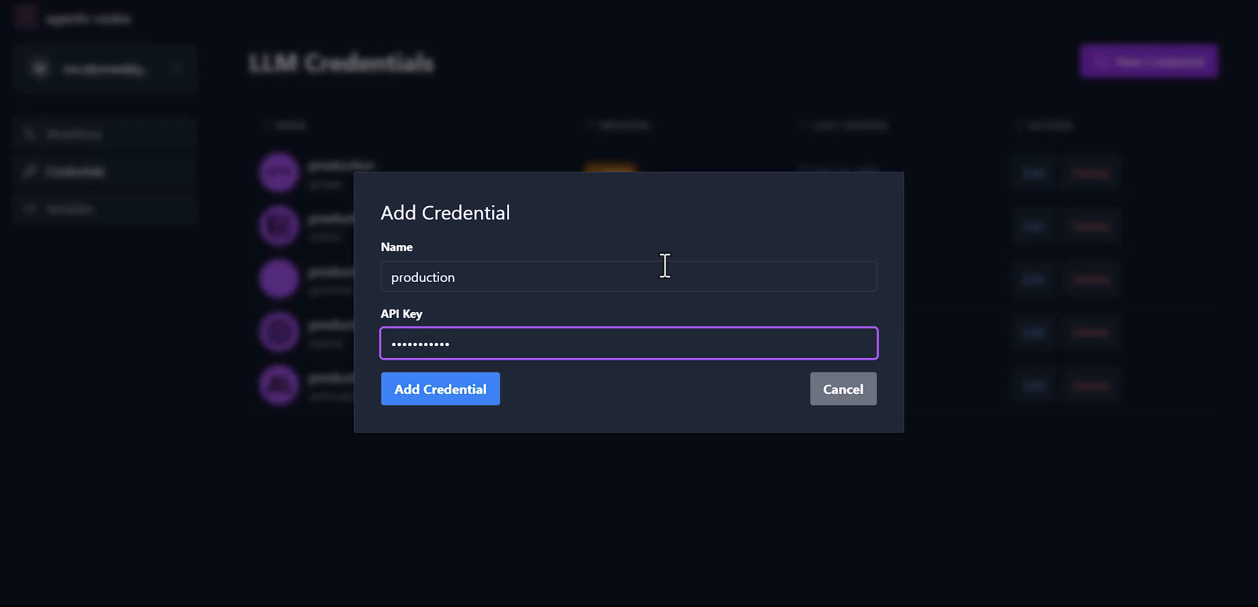
click(855, 388)
click(157, 210)
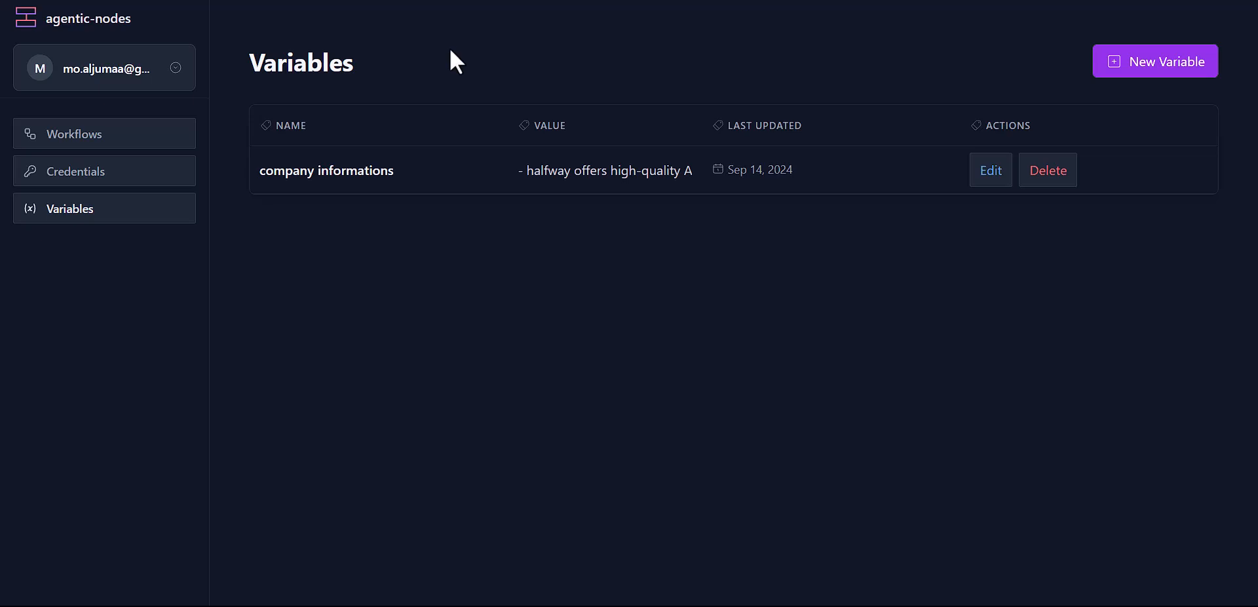
click(994, 183)
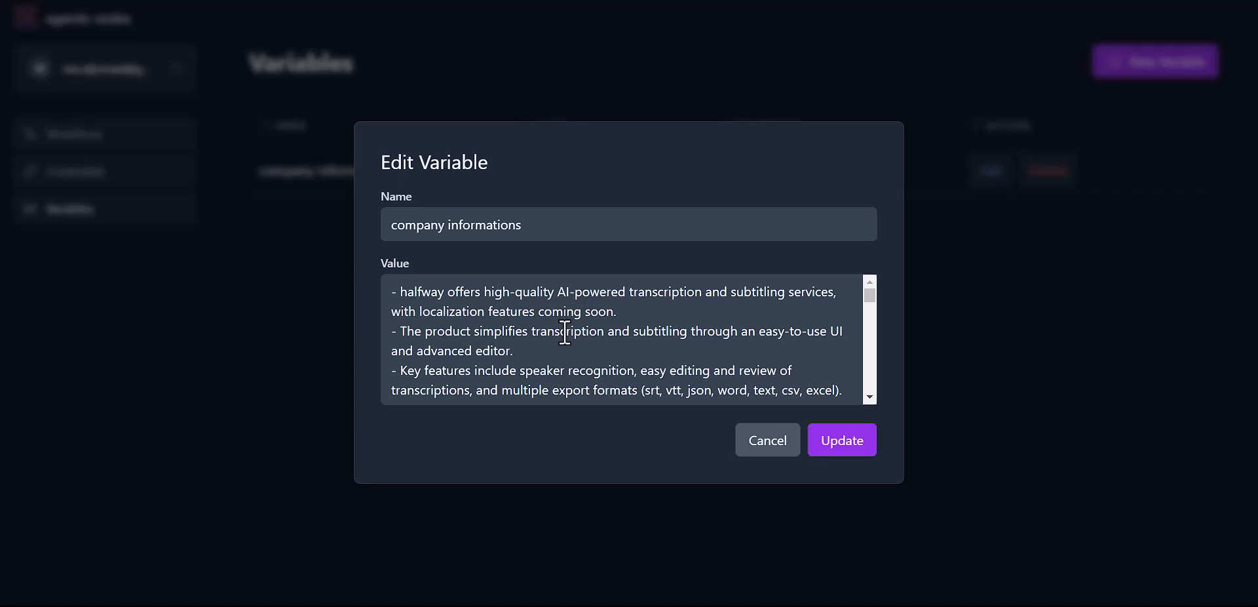
scroll(564, 333, down, 3)
scroll(565, 332, down, 2)
scroll(525, 344, down, 1)
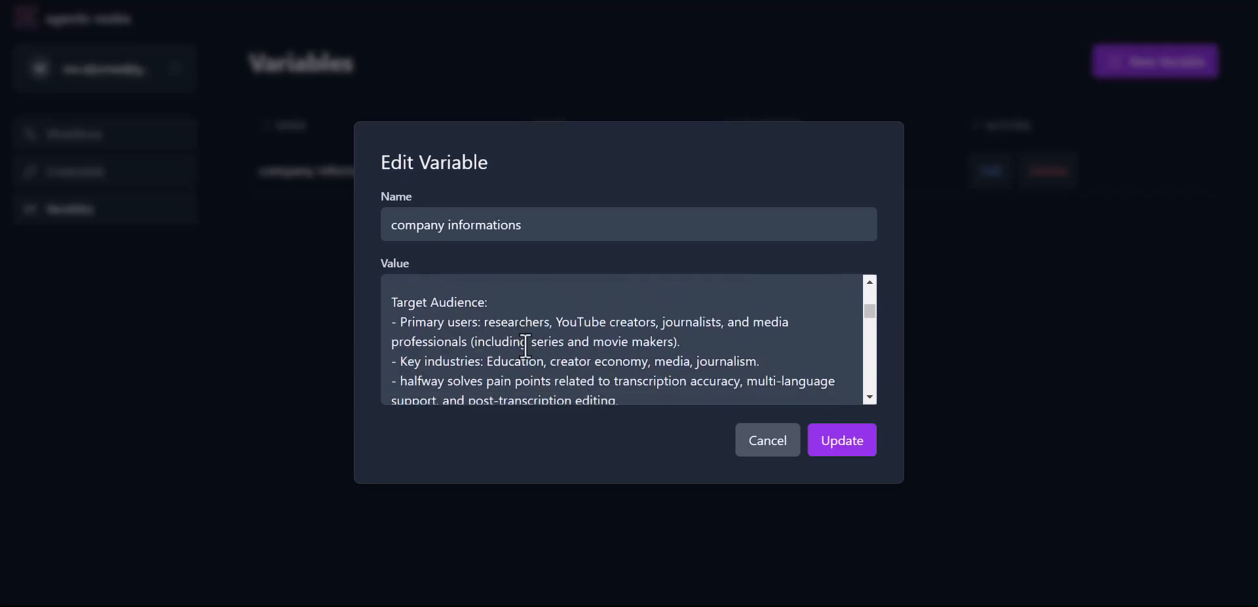
scroll(525, 344, down, 4)
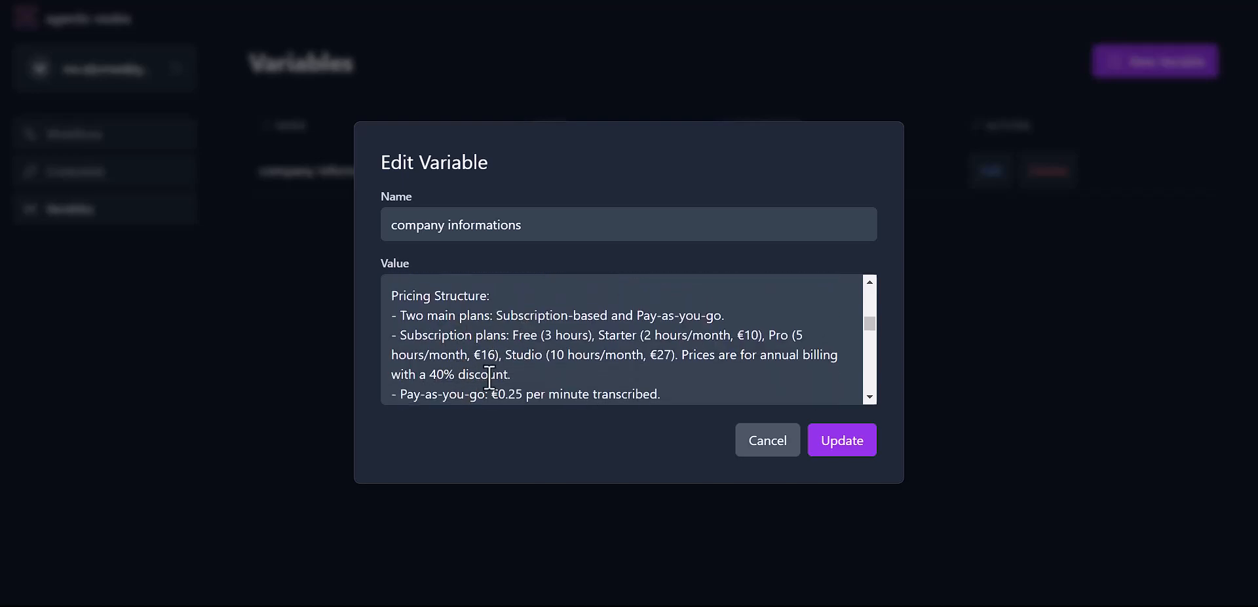
scroll(490, 377, down, 3)
scroll(490, 376, down, 1)
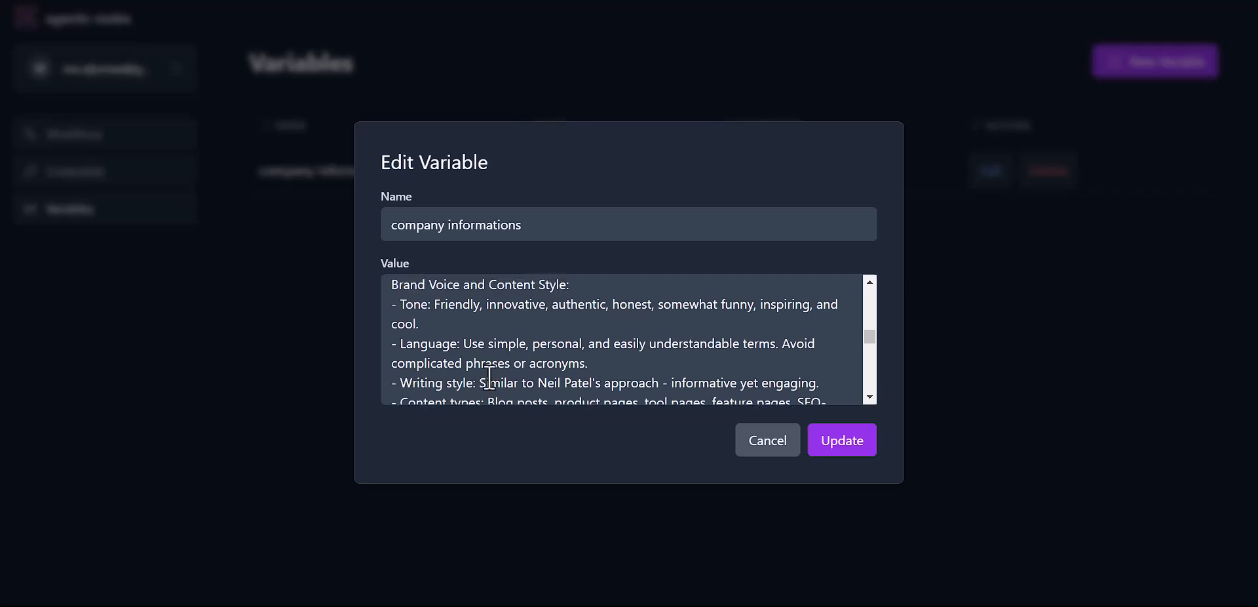
scroll(489, 378, down, 2)
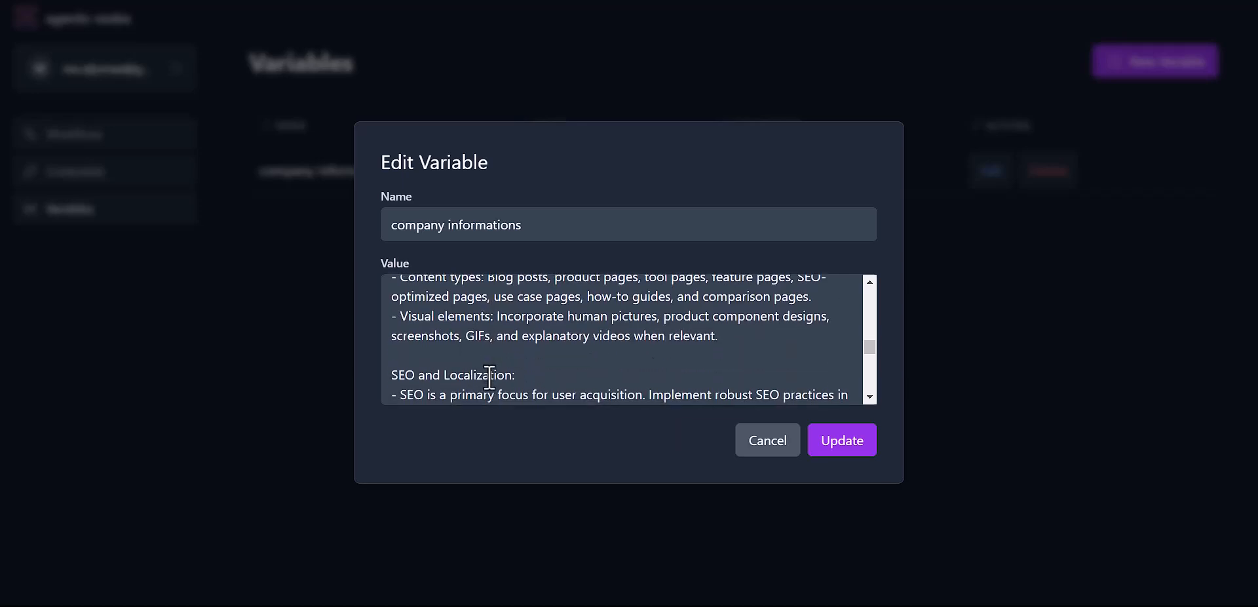
click(765, 448)
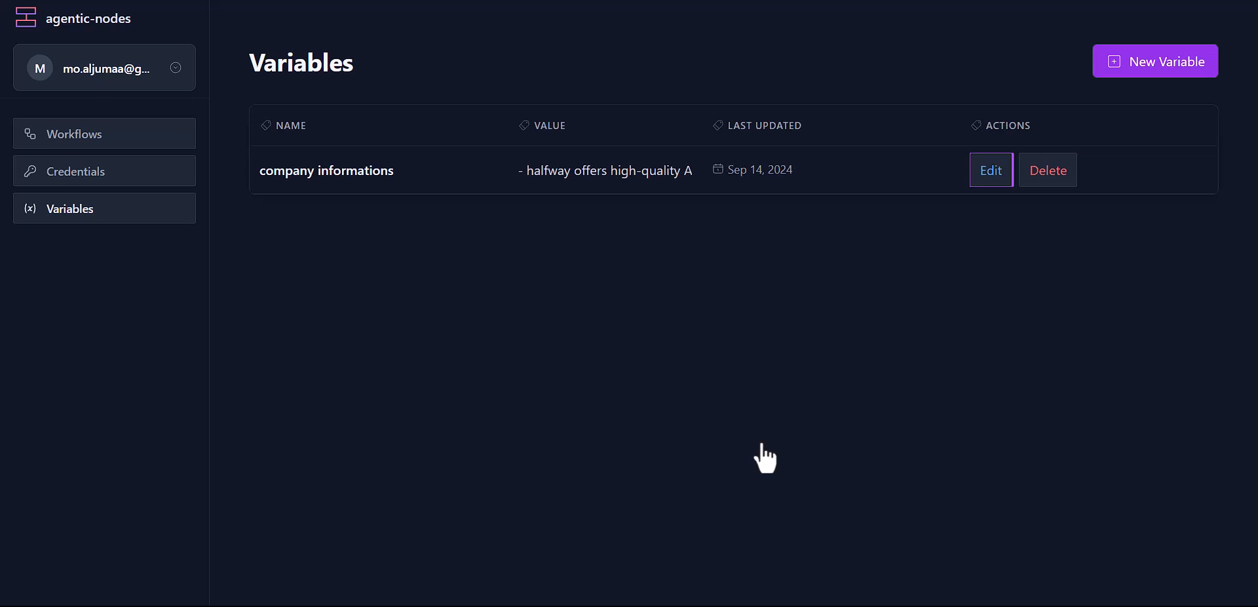
Step: From the Workflows list, abandon a new workflow and open Content generation Template instead
click(120, 138)
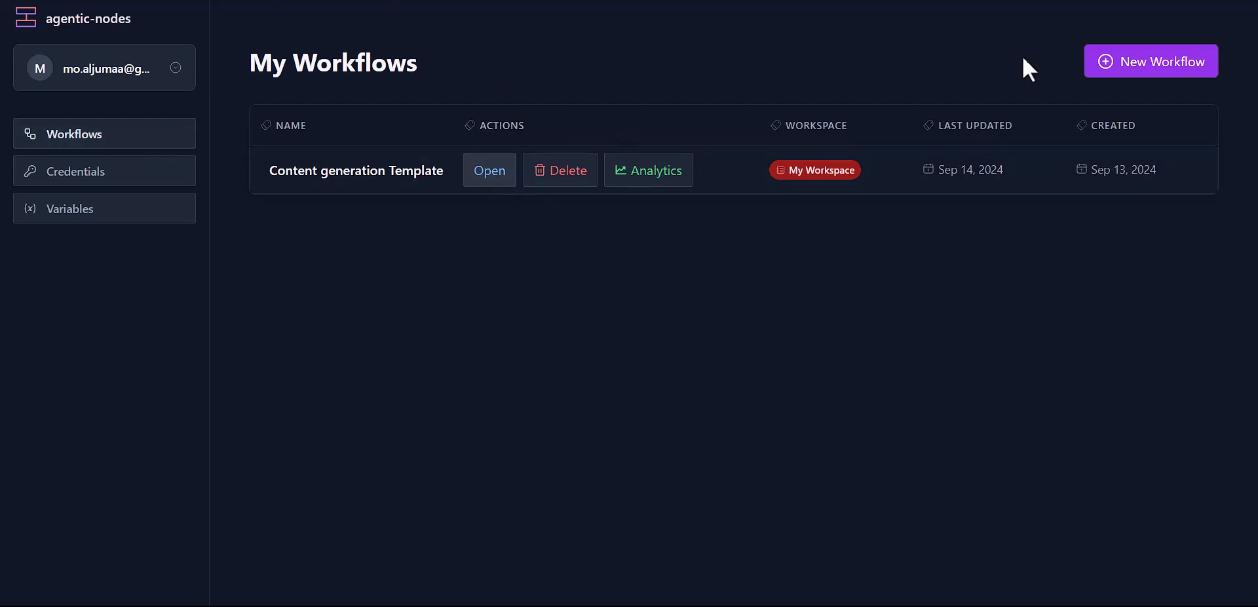
click(1179, 72)
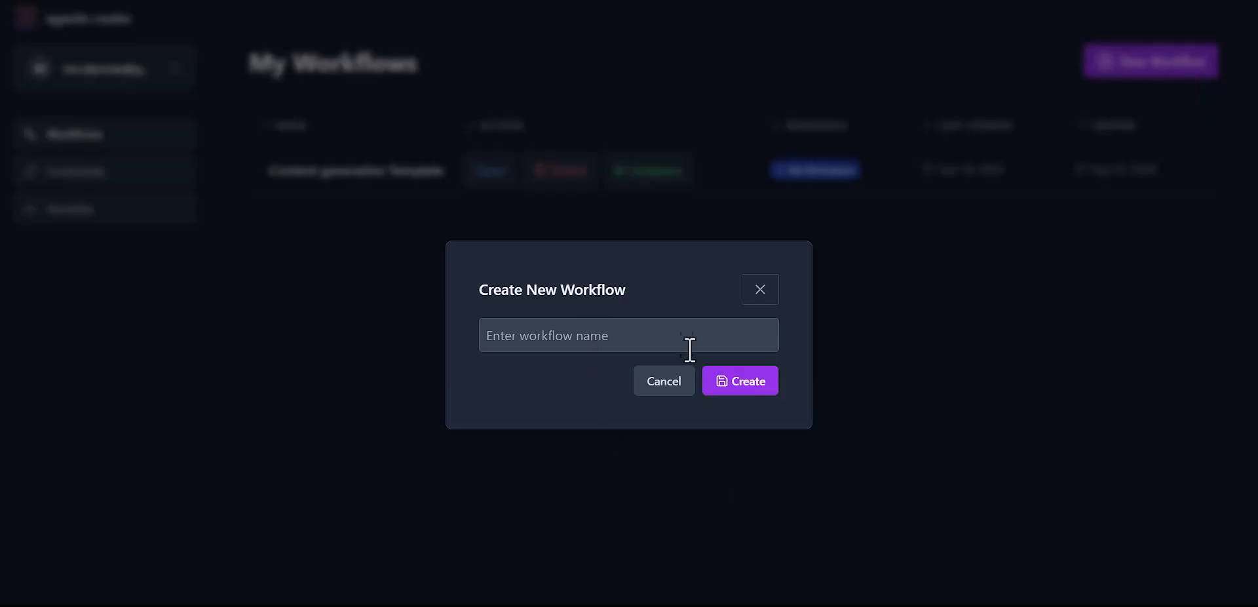
click(679, 386)
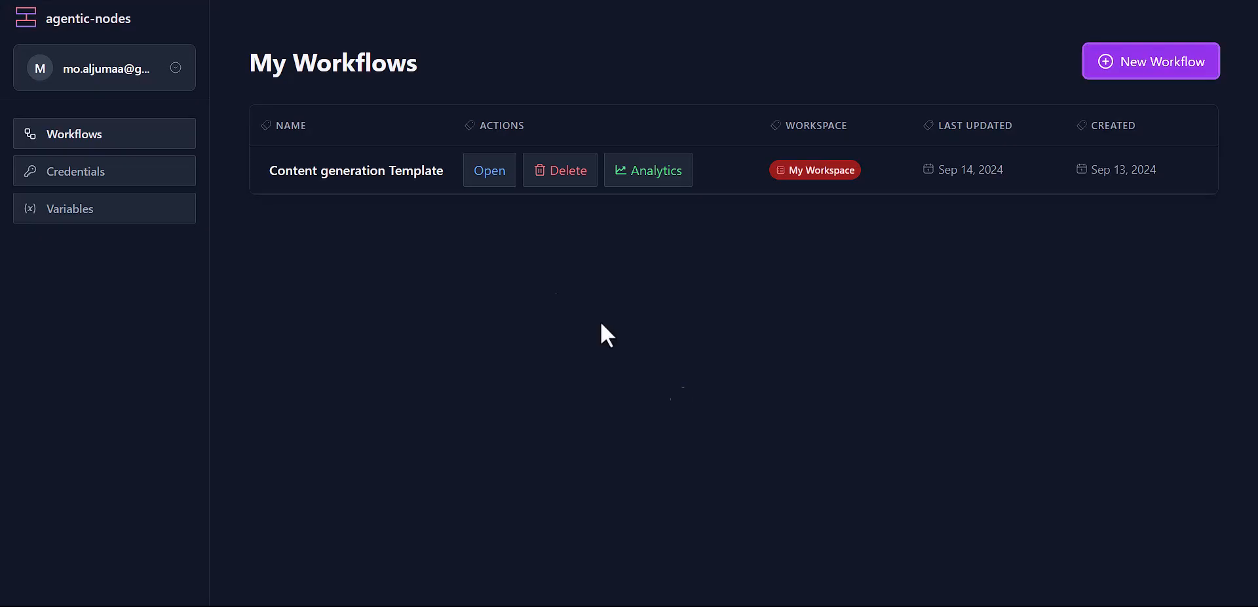
click(490, 172)
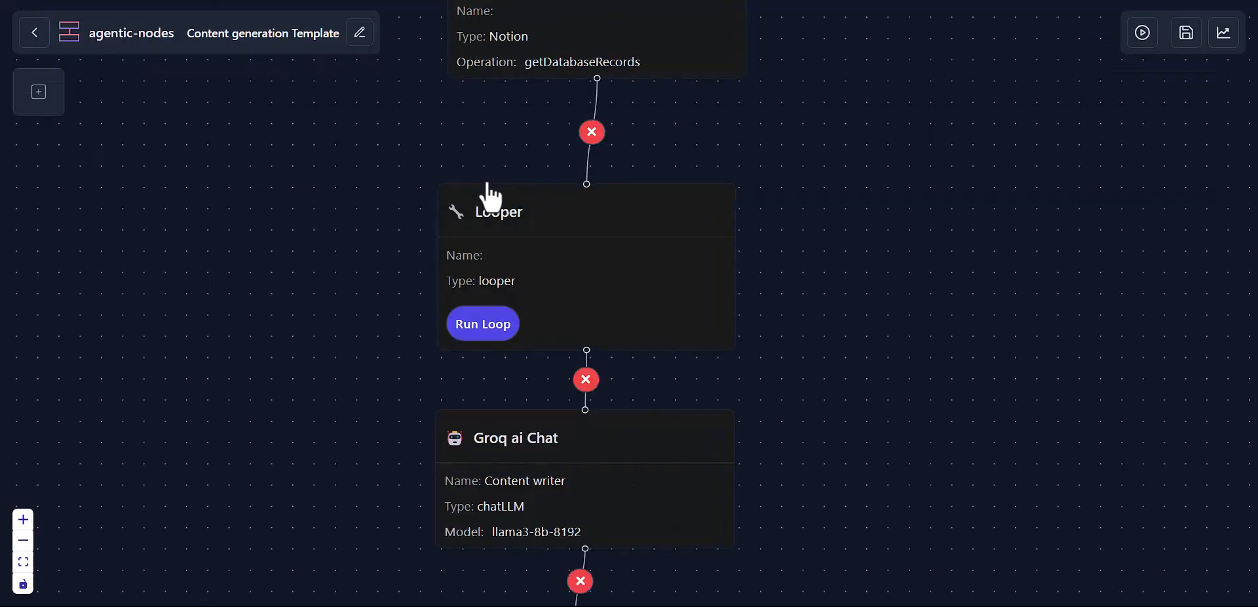
Step: Pan, zoom and fit the canvas so the whole Notion–Looper–Groq node graph is visible
drag(875, 249, 852, 435)
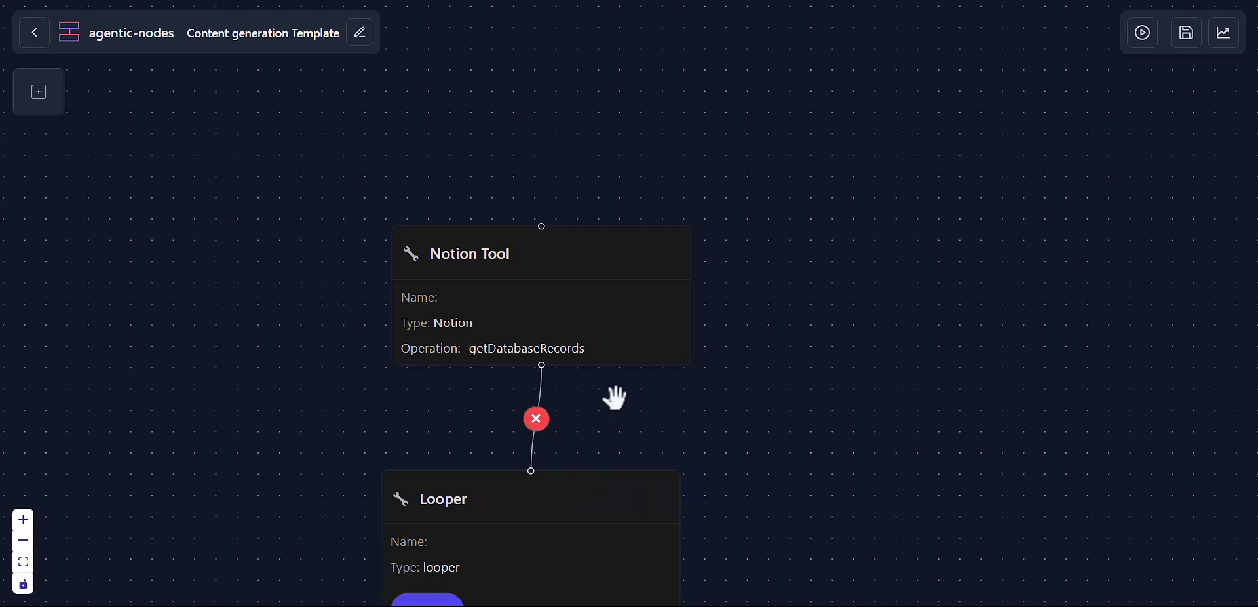
scroll(614, 397, down, 5)
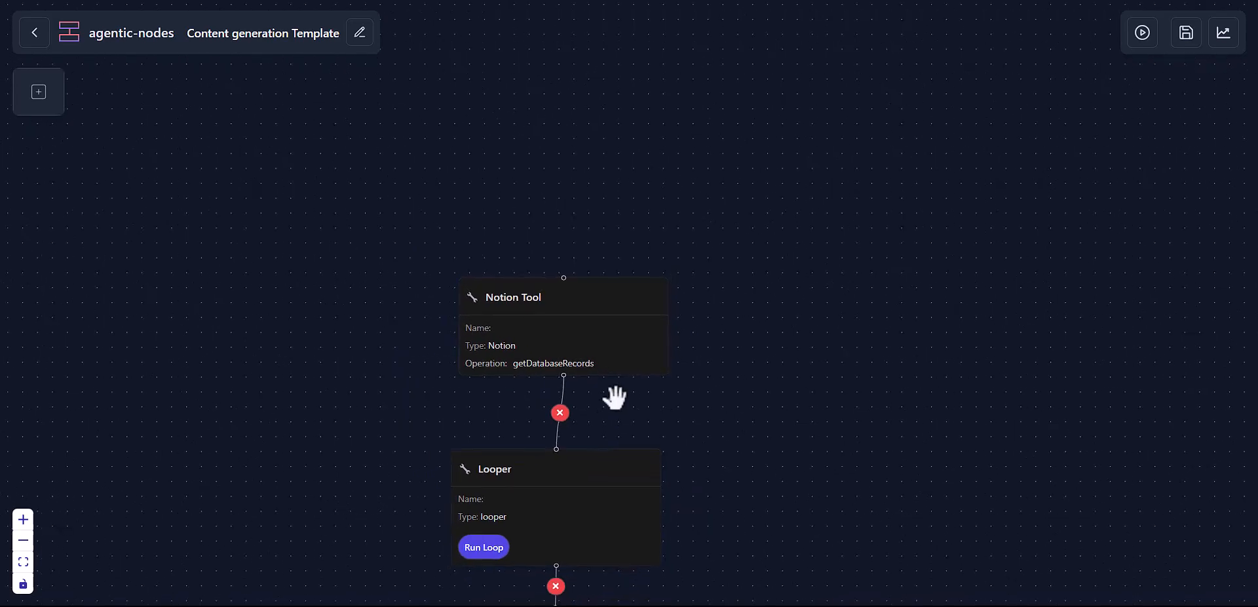
scroll(615, 397, up, 4)
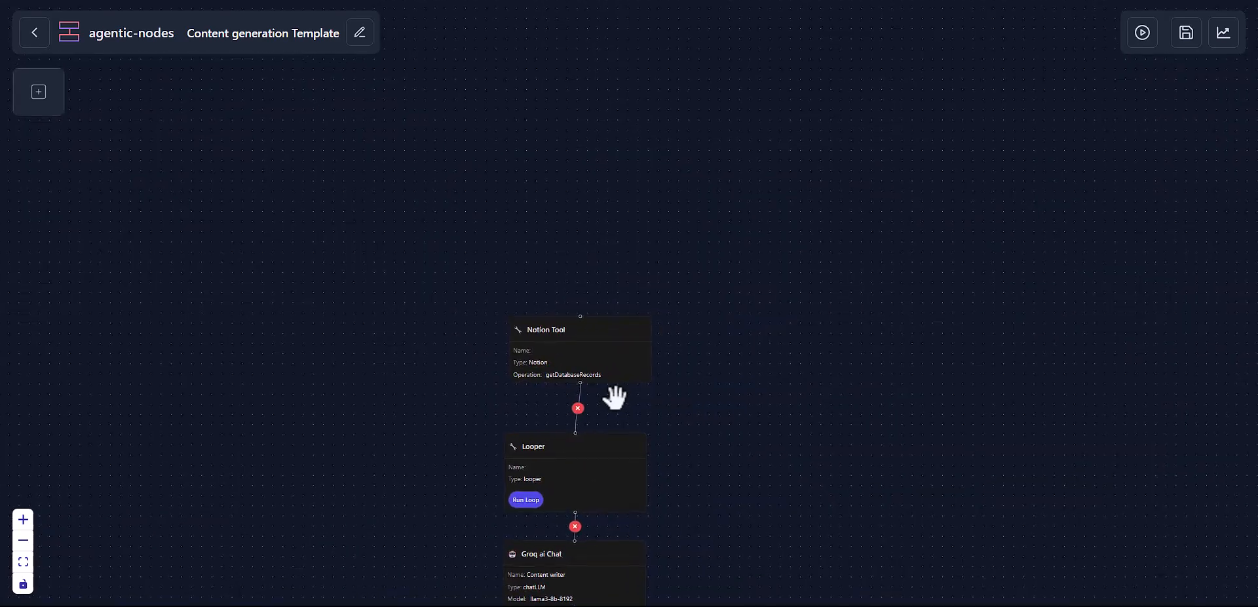
scroll(615, 397, up, 4)
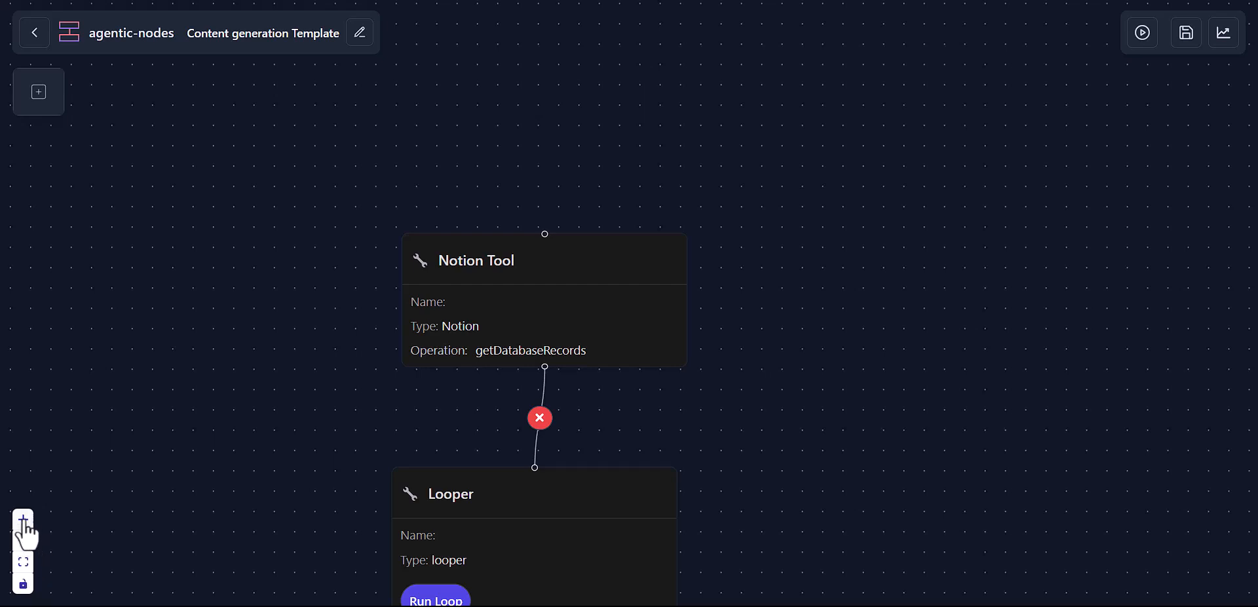
click(24, 562)
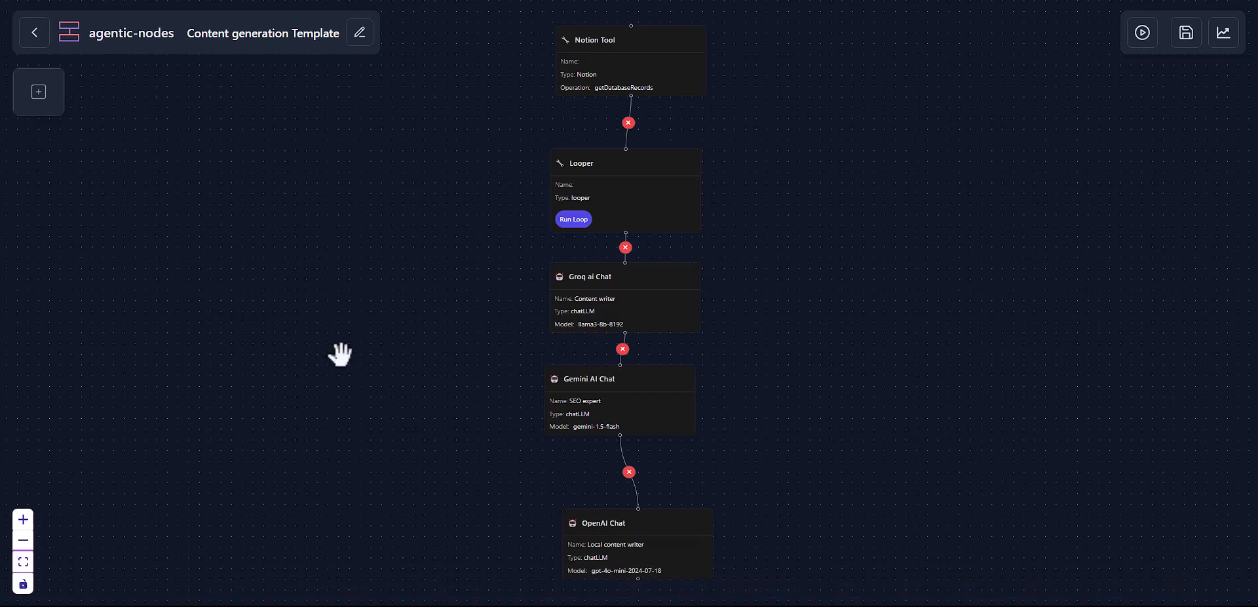
drag(879, 149, 833, 219)
scroll(727, 185, up, 1)
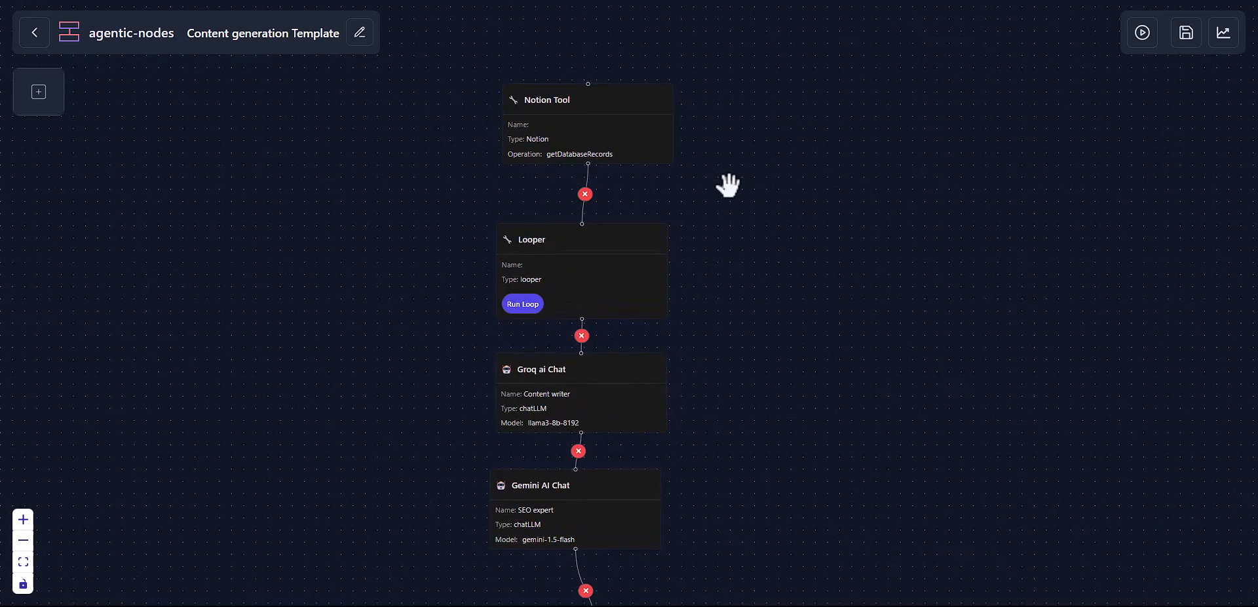
scroll(702, 188, up, 1)
drag(702, 188, 797, 230)
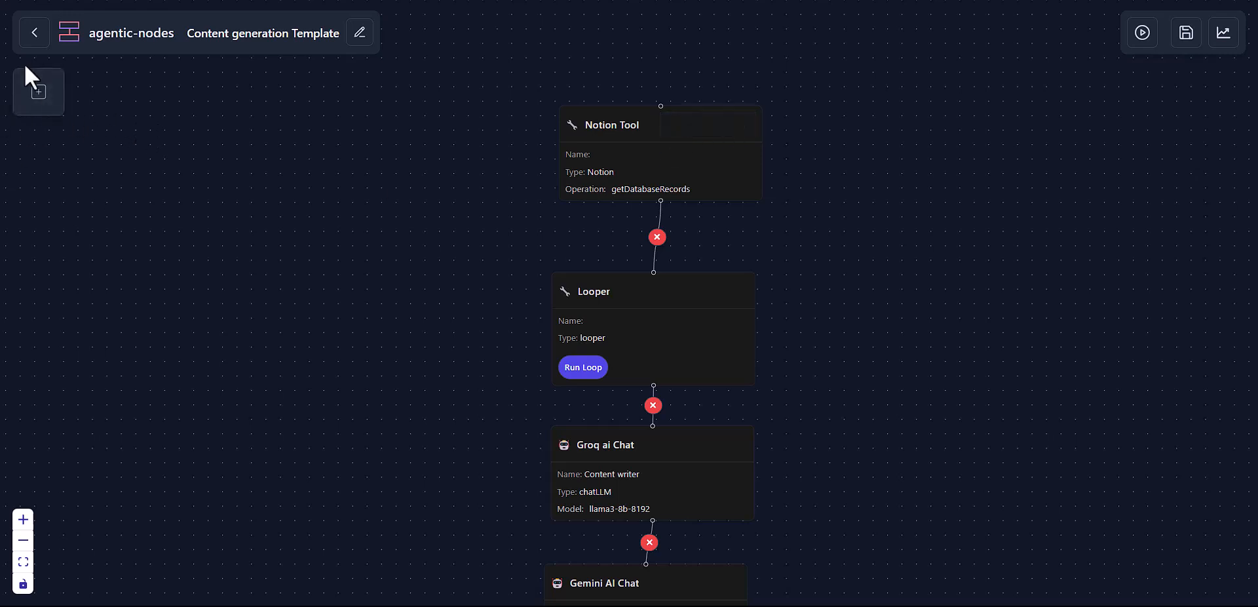
Step: Bring up the Node Palette and expand, then collapse, its Tools category
click(40, 97)
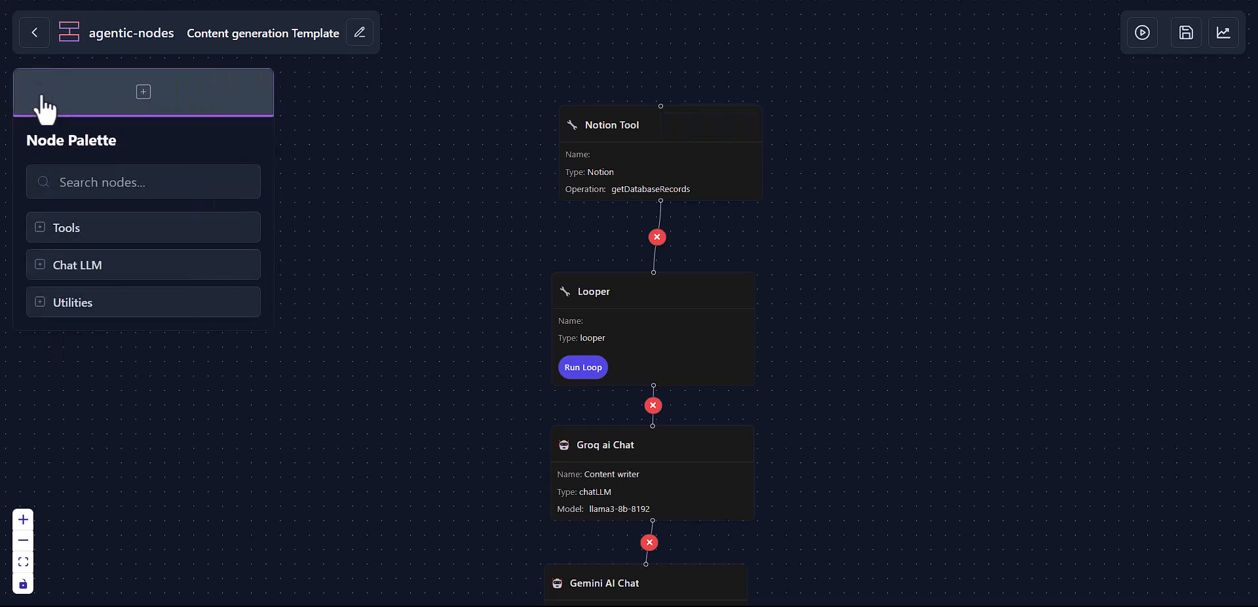
click(94, 229)
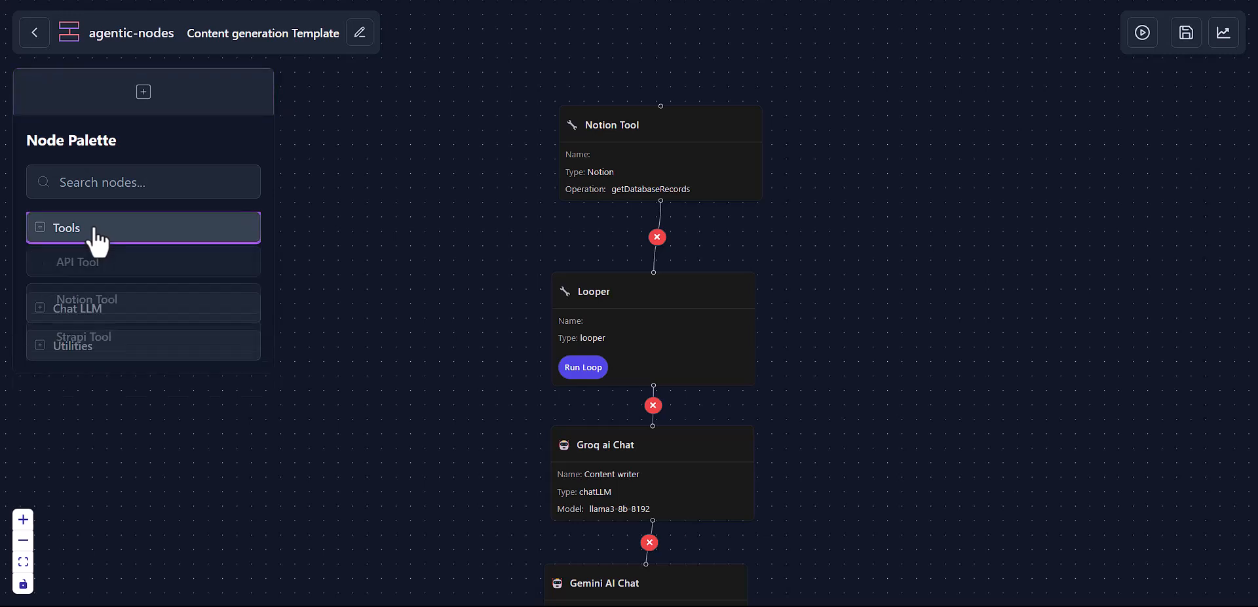
click(96, 236)
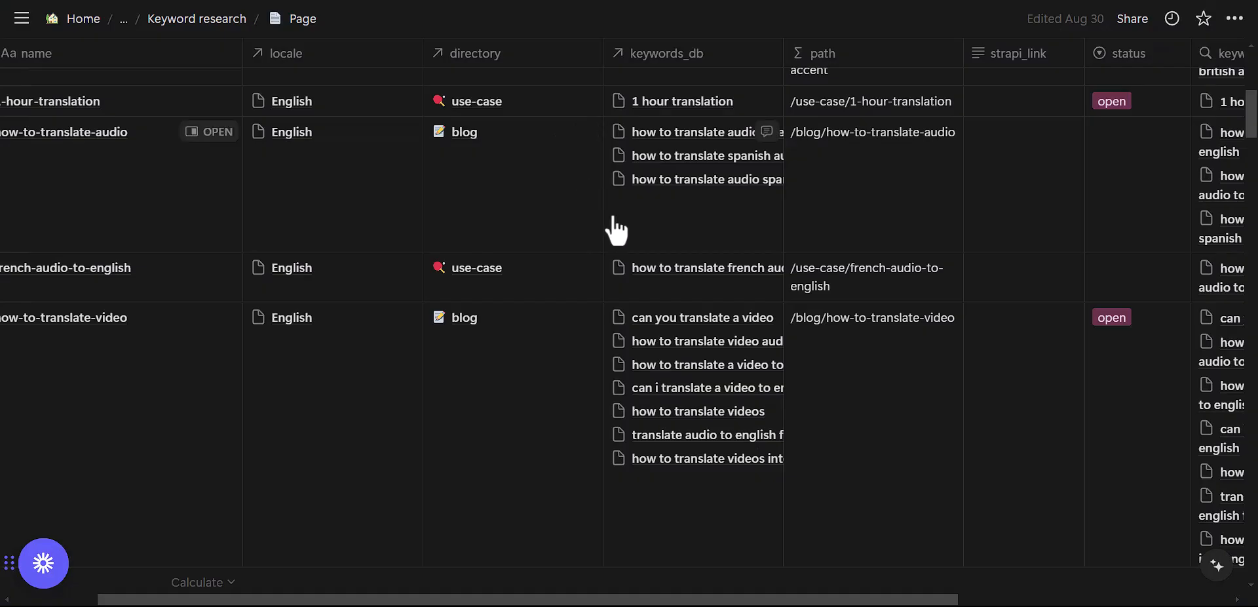
scroll(614, 223, left, 4)
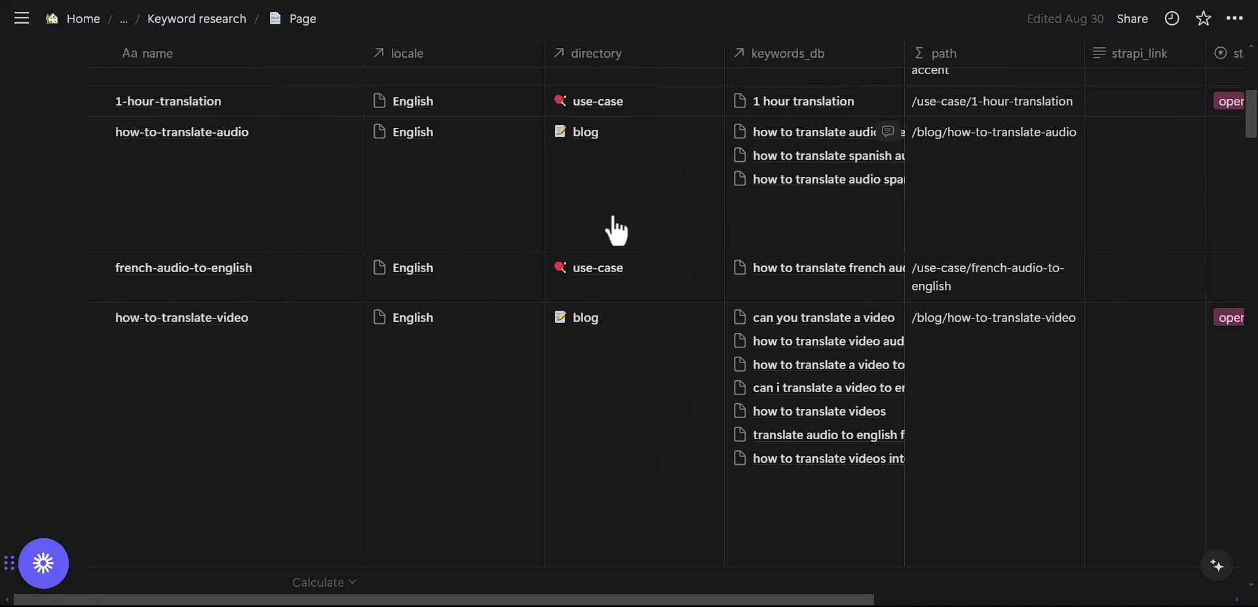
scroll(615, 230, up, 7)
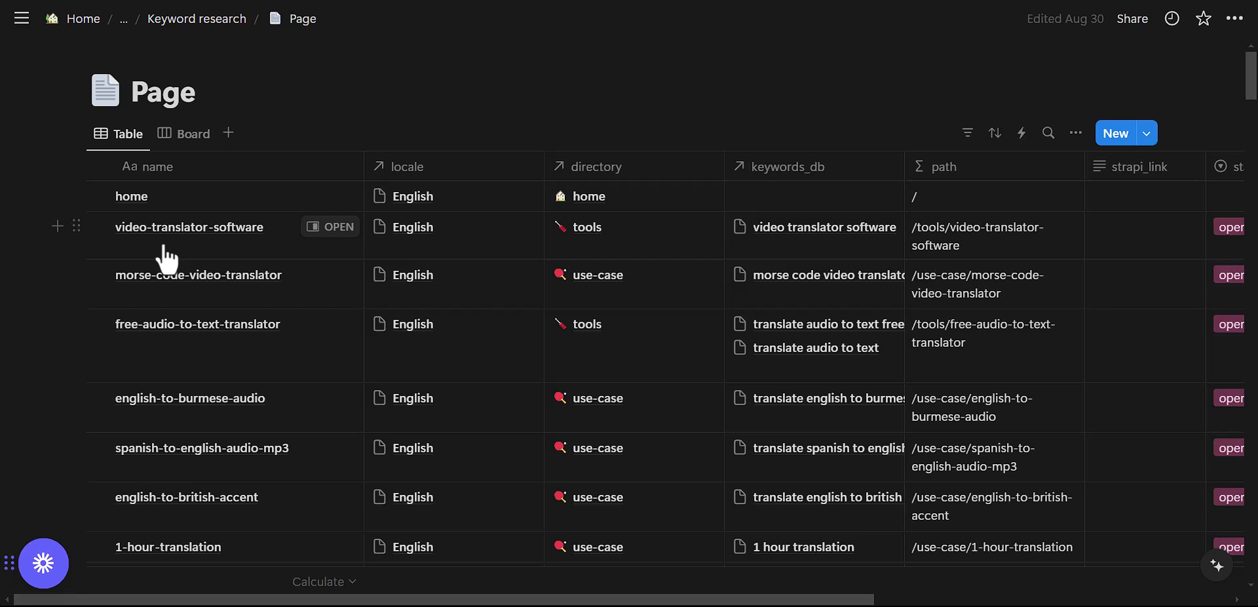
scroll(165, 257, right, 3)
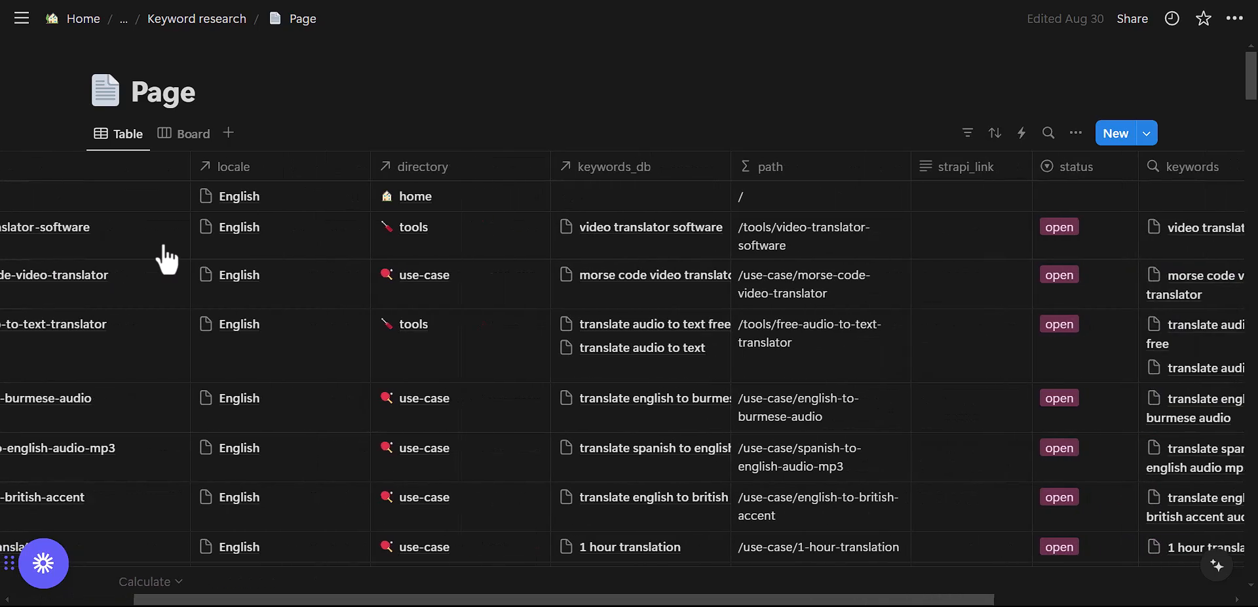
scroll(165, 258, right, 3)
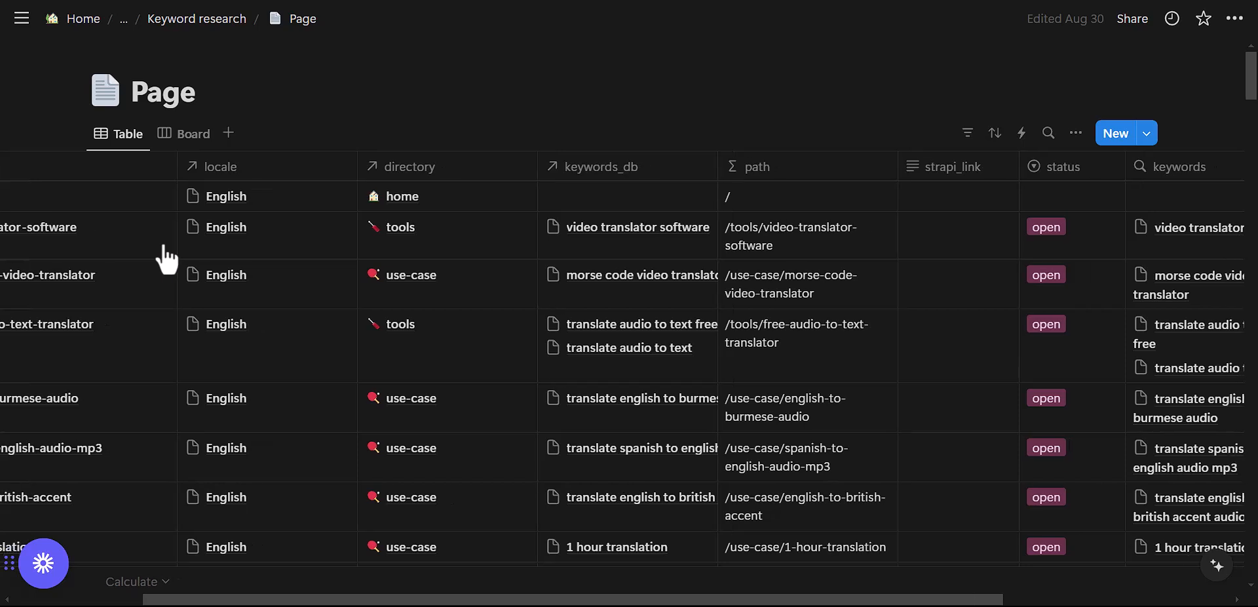
scroll(166, 257, left, 6)
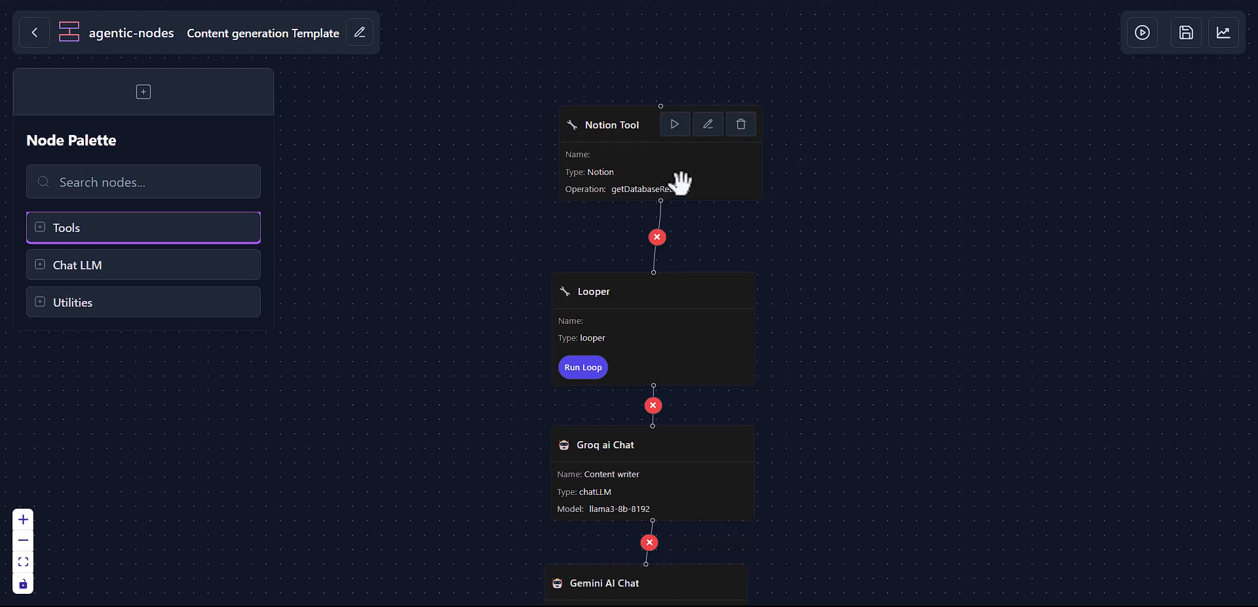
Step: Add a Notion Tool node from the palette's Tools and place it beside the existing chain
click(105, 236)
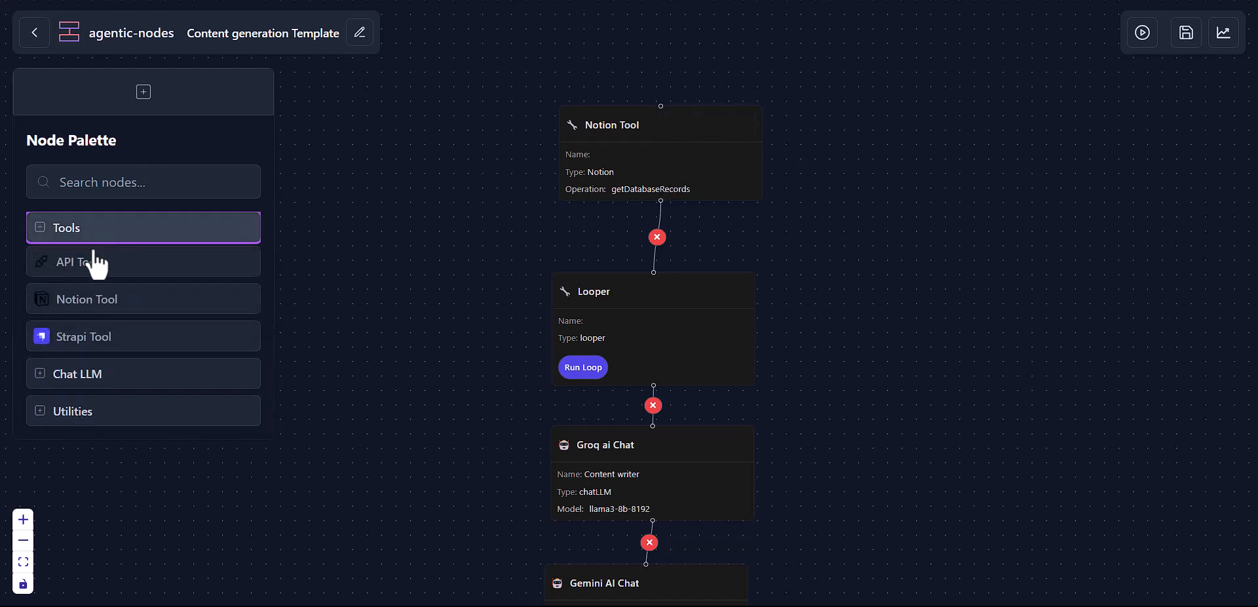
click(108, 319)
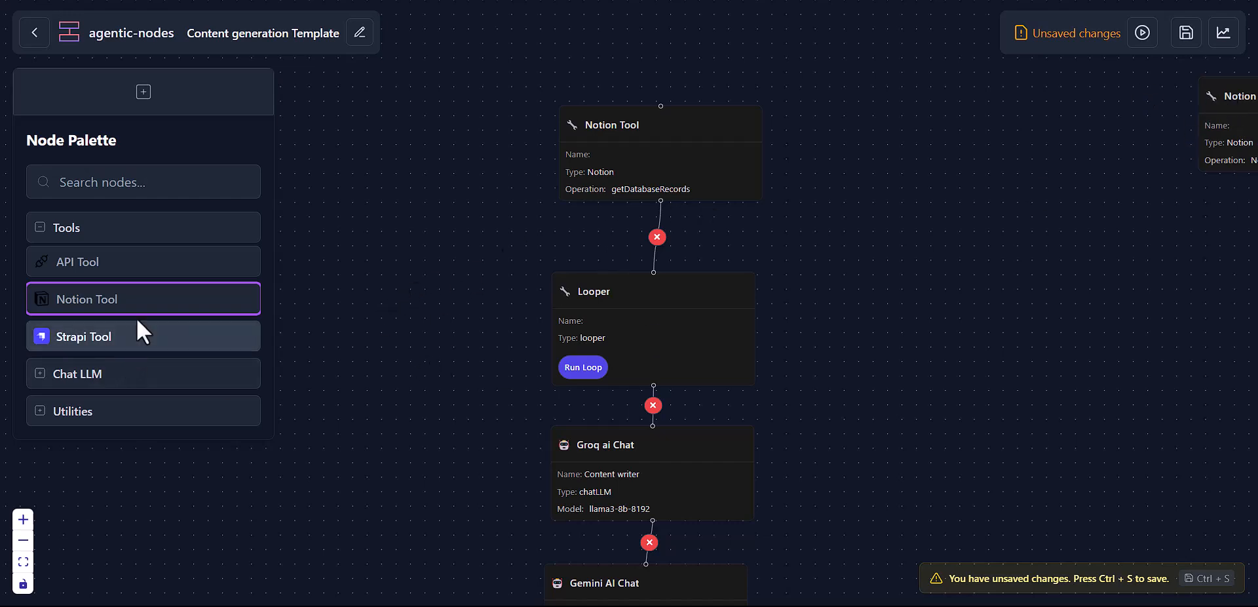
mouse_move(767, 149)
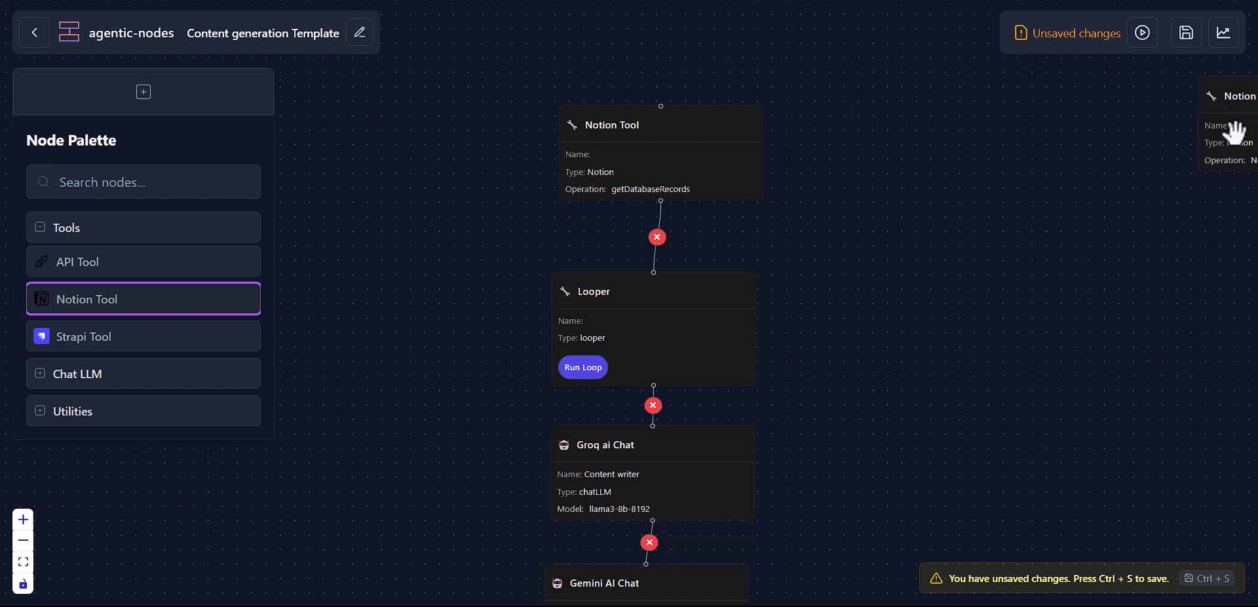
mouse_move(1235, 131)
mouse_down()
mouse_move(871, 174)
mouse_move(822, 198)
mouse_up()
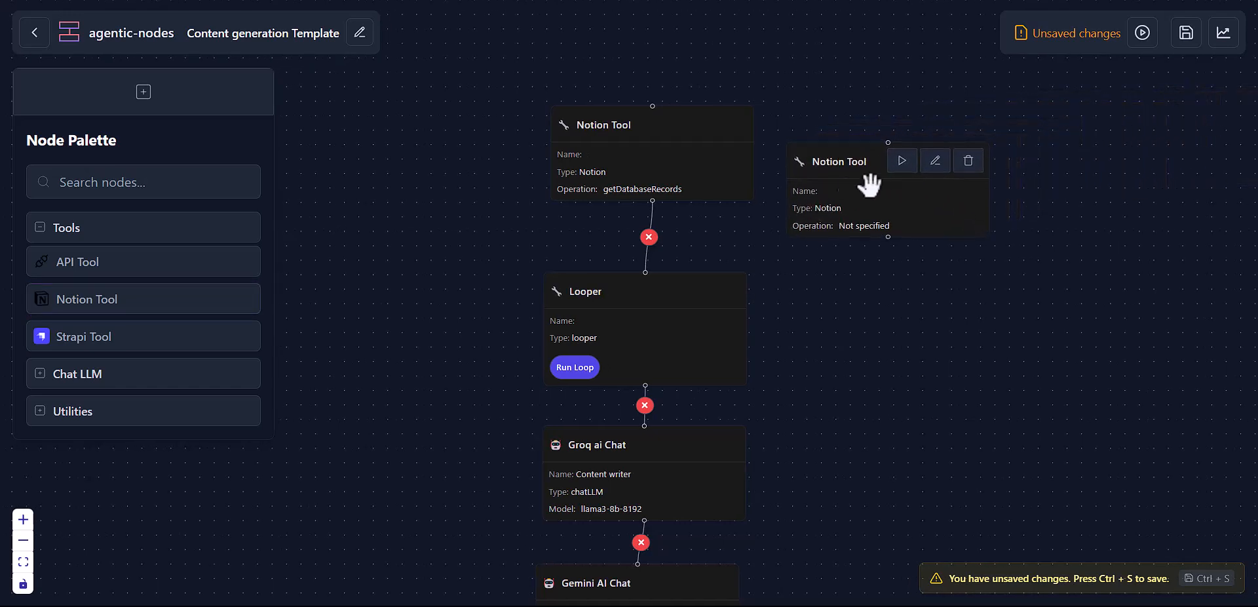
Step: Set the new Notion node to Get Database Records using the production credential
click(934, 163)
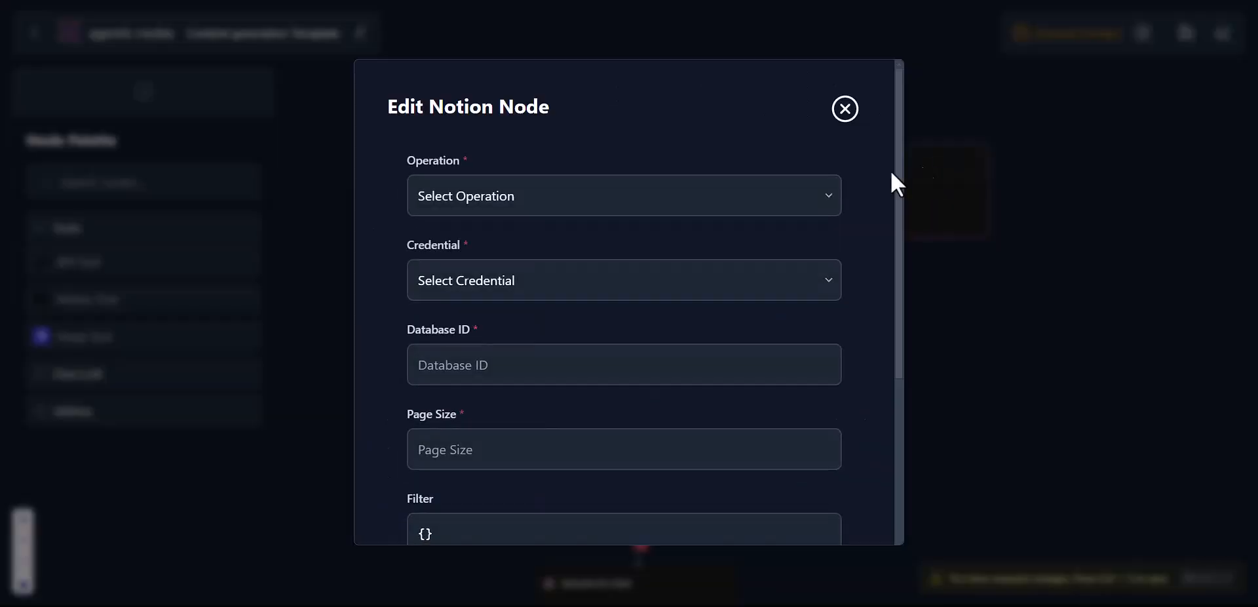
click(758, 198)
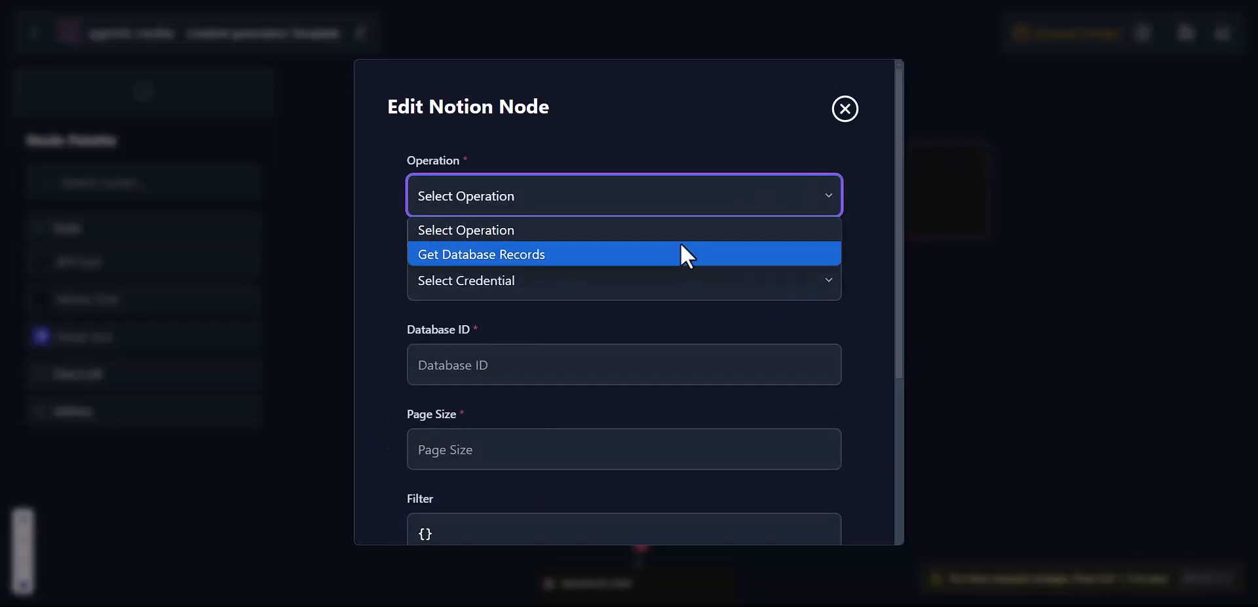
click(681, 255)
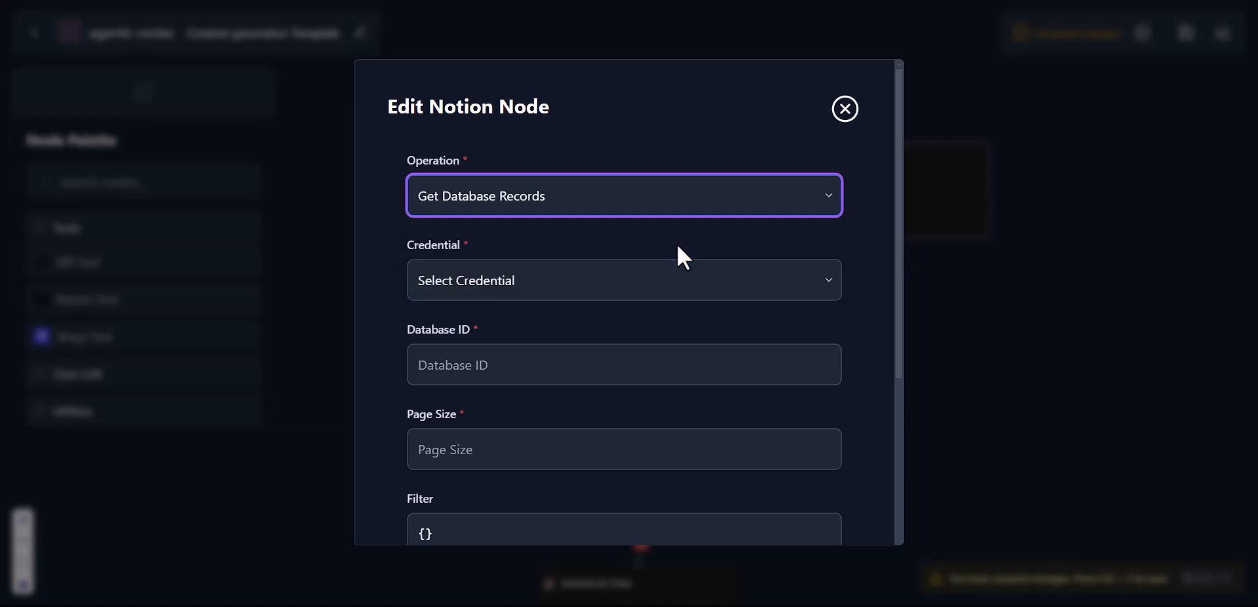
click(625, 275)
click(551, 336)
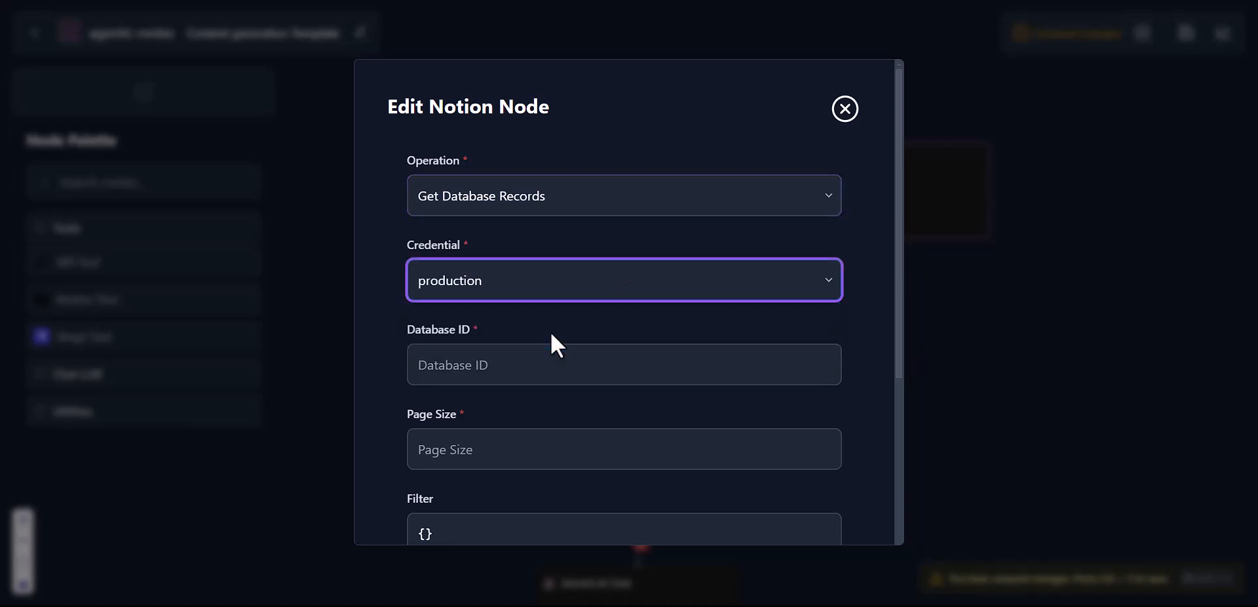
scroll(551, 338, down, 2)
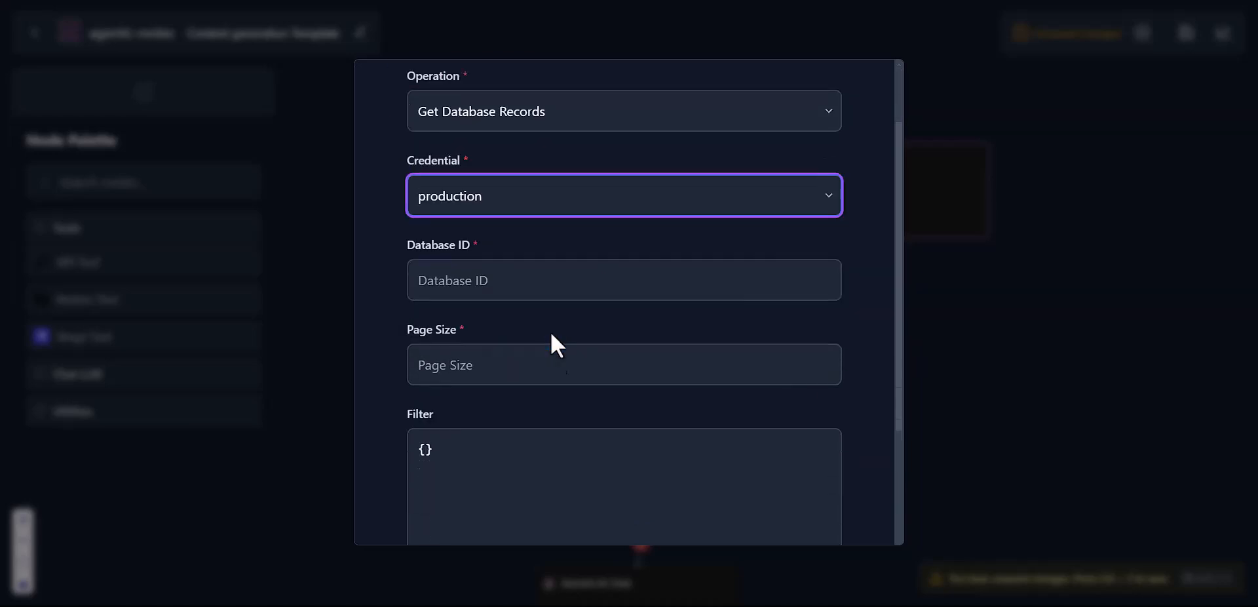
Step: Paste the Page database's ID, copied from the Notion tab, into the Database ID field
click(528, 247)
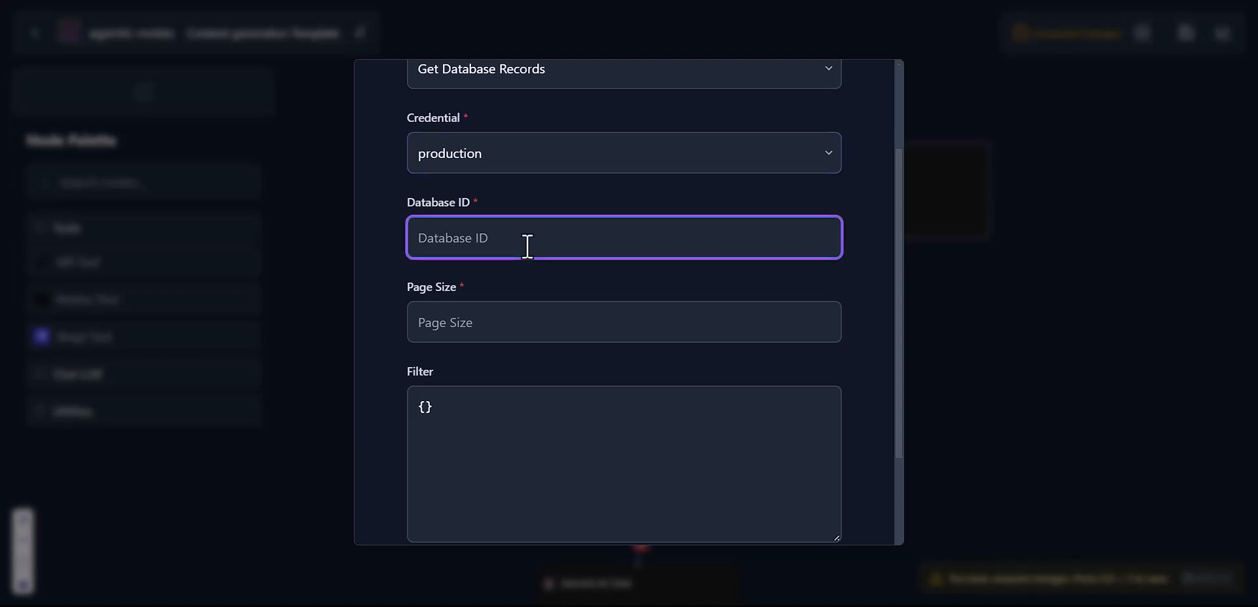
key(ctrl+Tab)
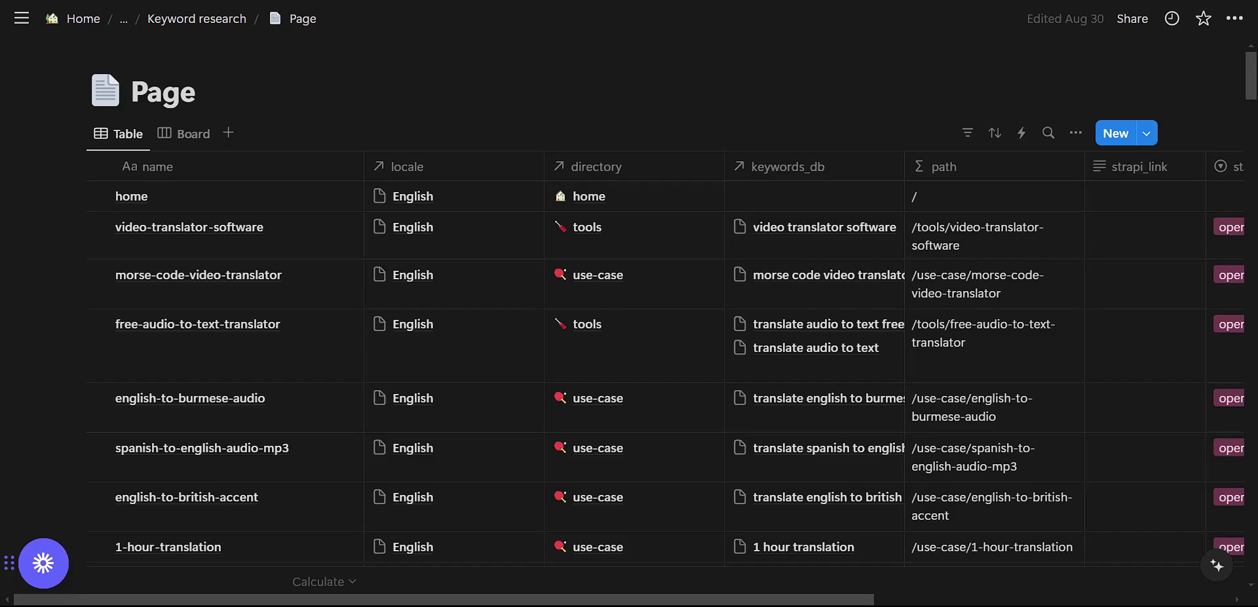
key(ctrl+shift+Tab)
click(584, 273)
Step: Set Page Size to 2 and save the Notion node configuration
click(522, 332)
text(2)
key(BackSpace)
text(-15)
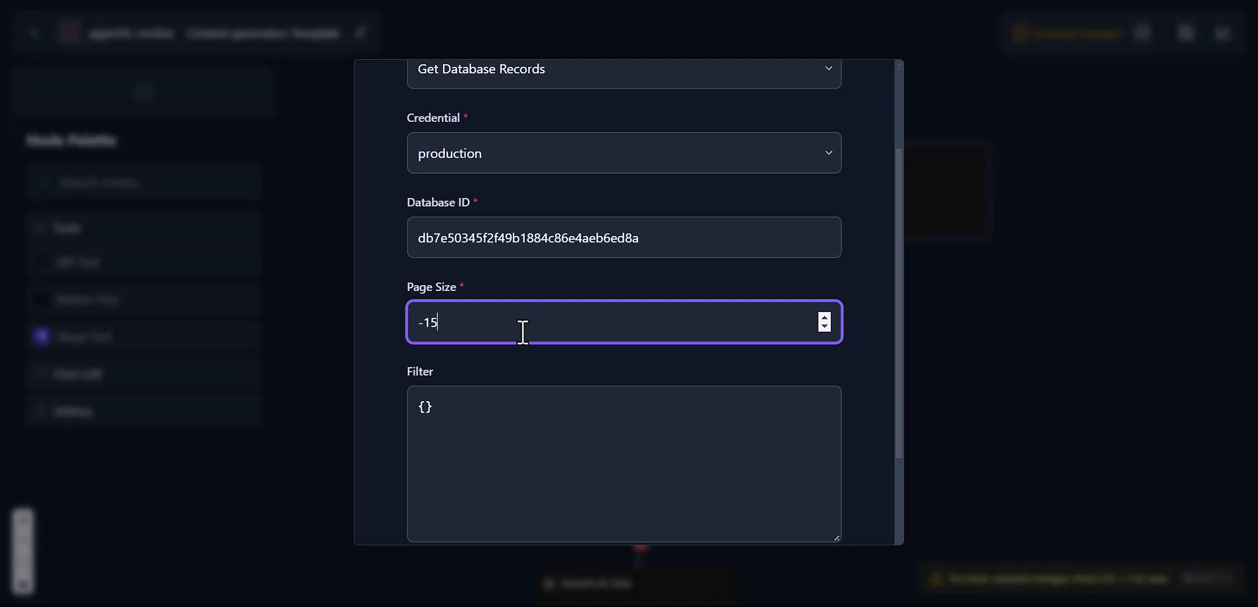
key(ctrl+a)
text(2)
click(487, 288)
scroll(486, 288, down, 2)
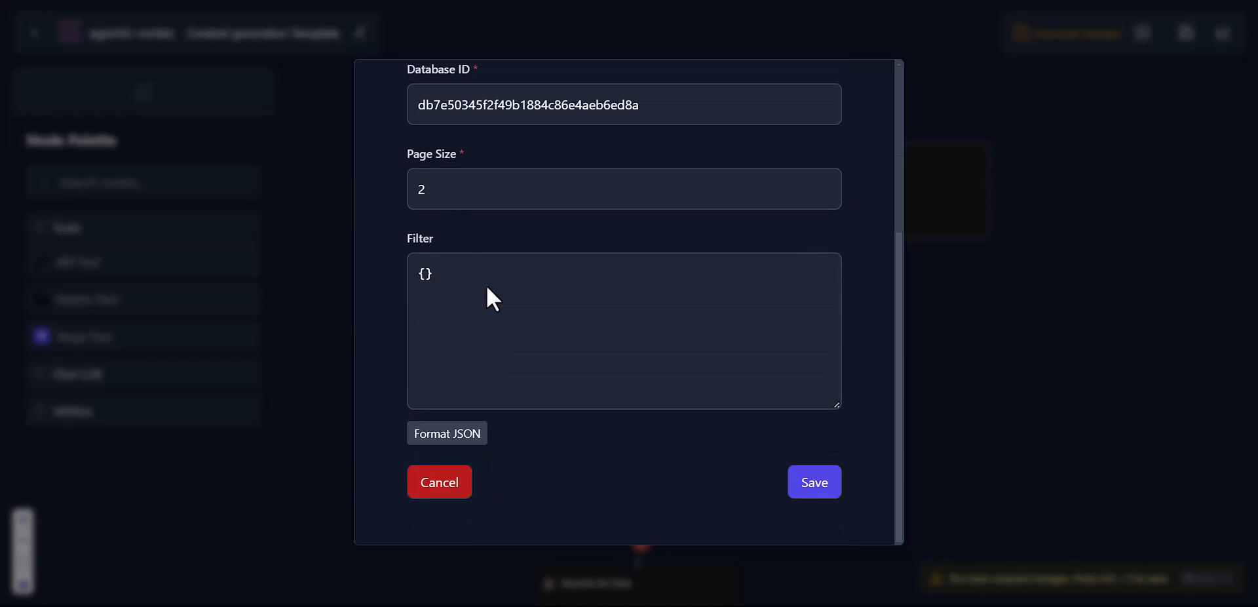
click(804, 491)
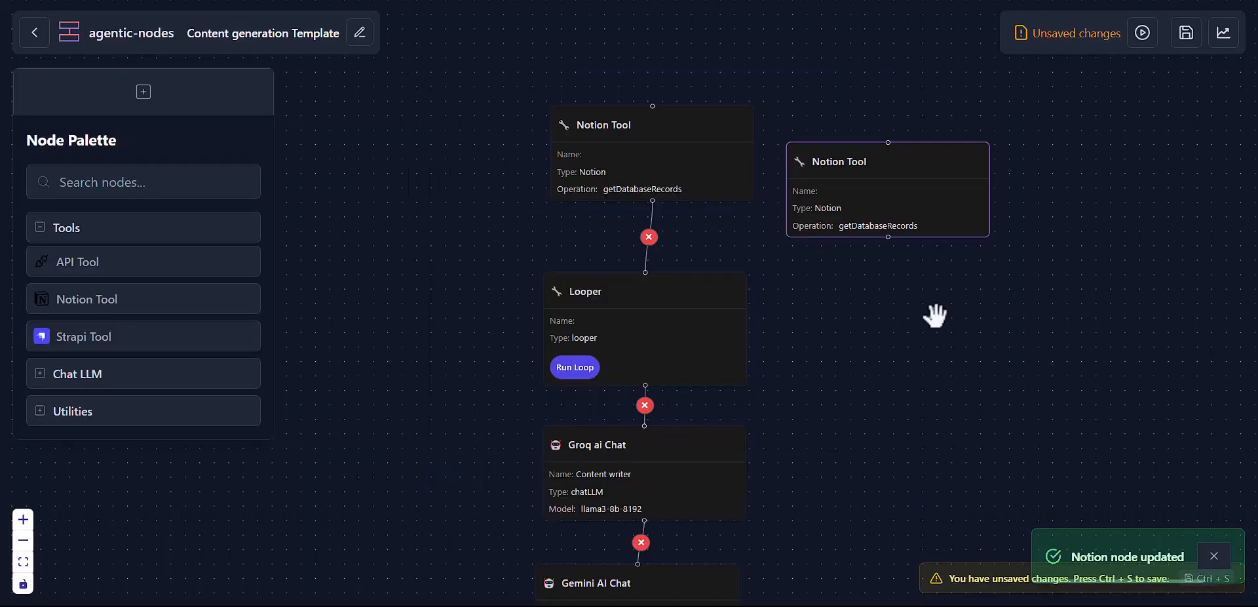
Step: Try executing the new Notion node, dismiss the unsaved-changes warning, and save with Ctrl+S
mouse_move(933, 174)
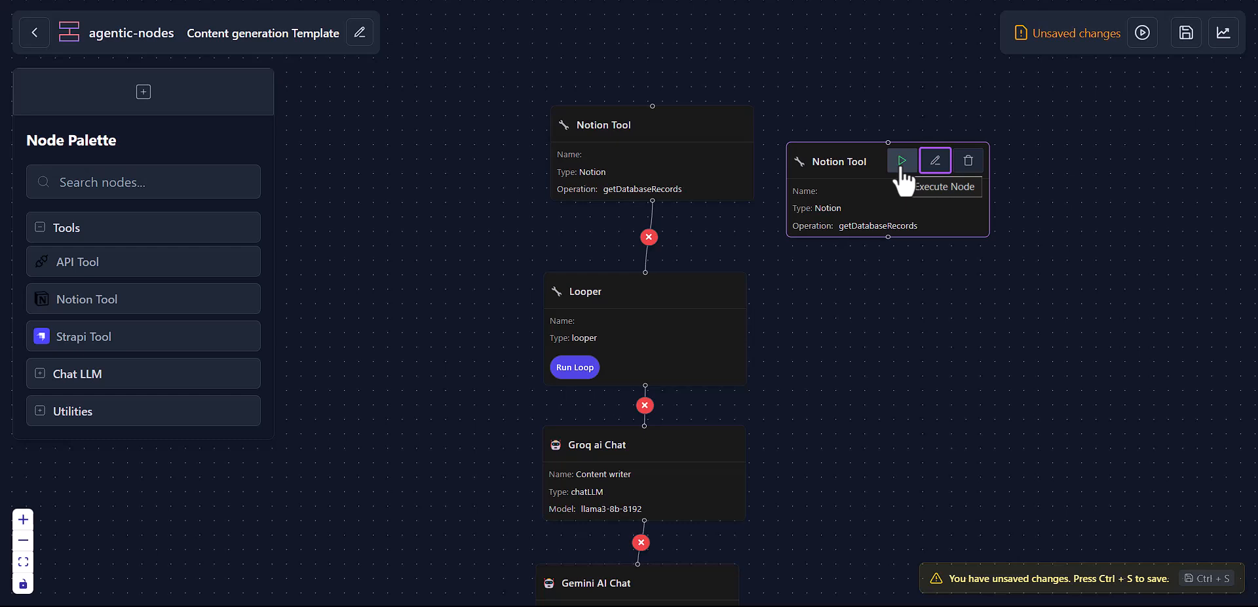
click(902, 169)
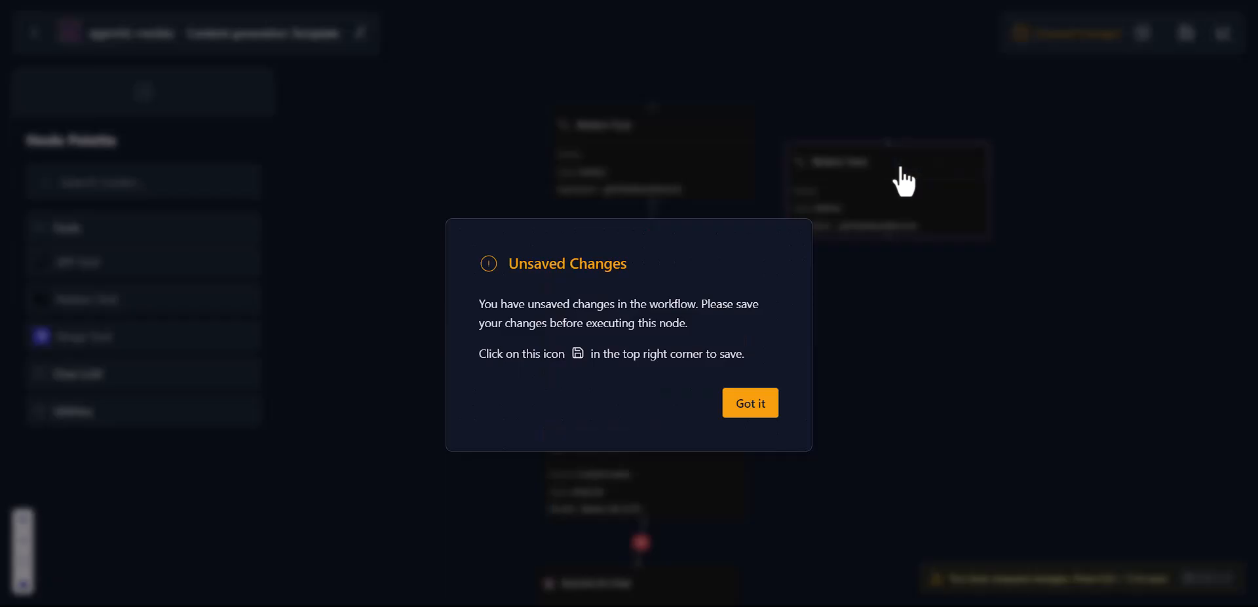
click(760, 412)
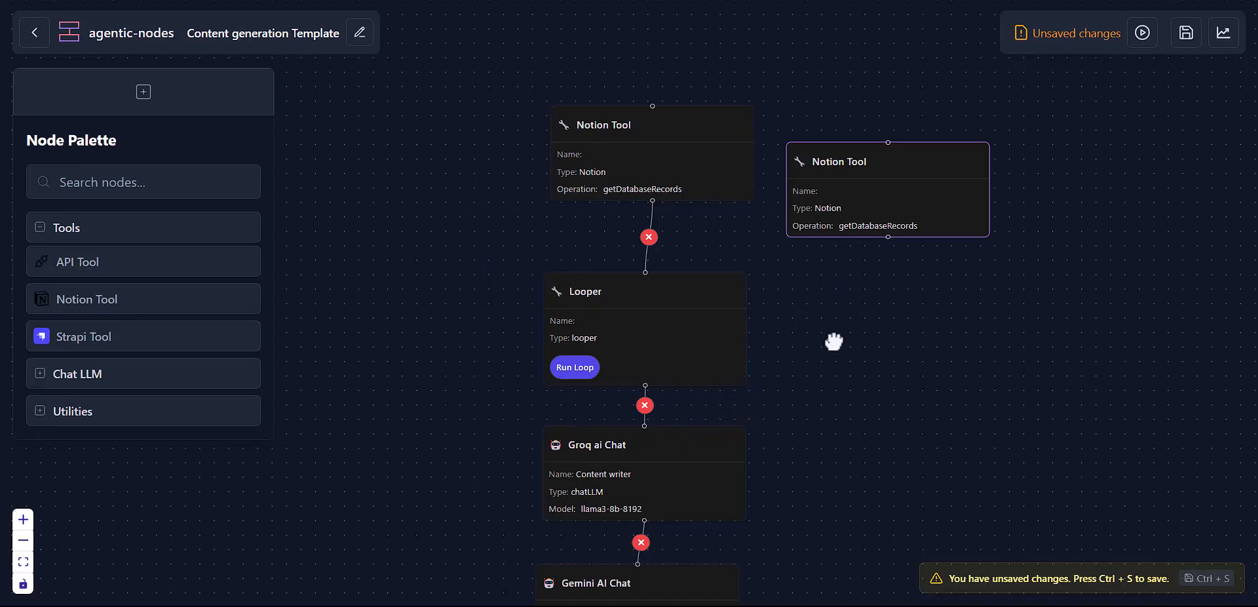
key(ctrl+s)
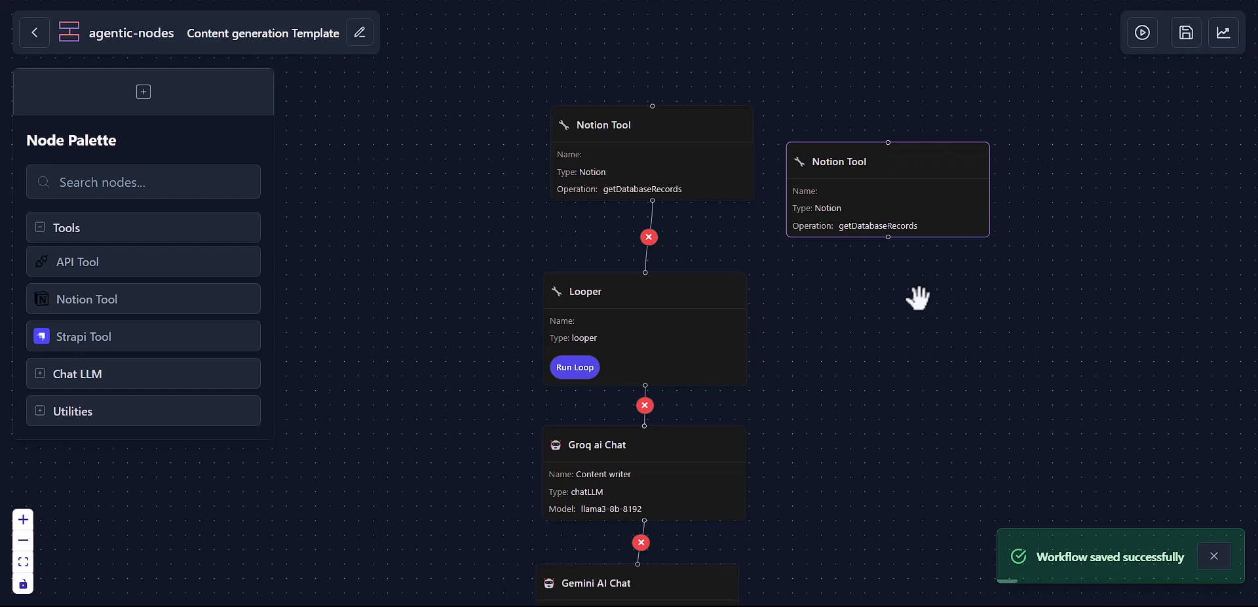
Step: Execute the new Notion node and expand its full JSON response
mouse_move(848, 226)
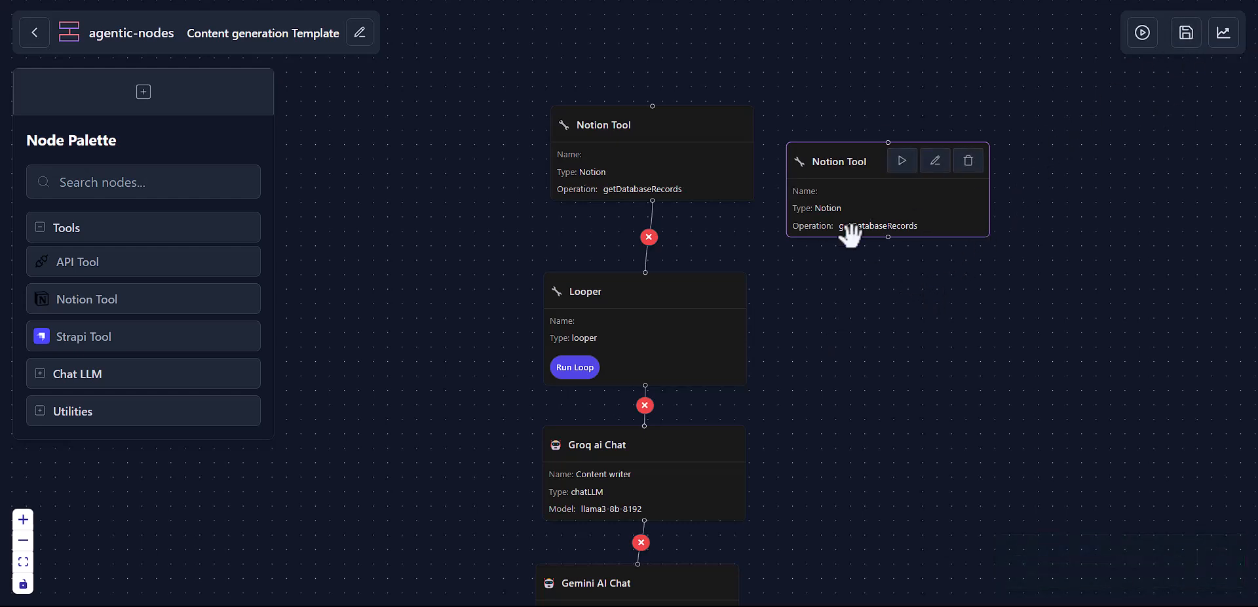
click(903, 169)
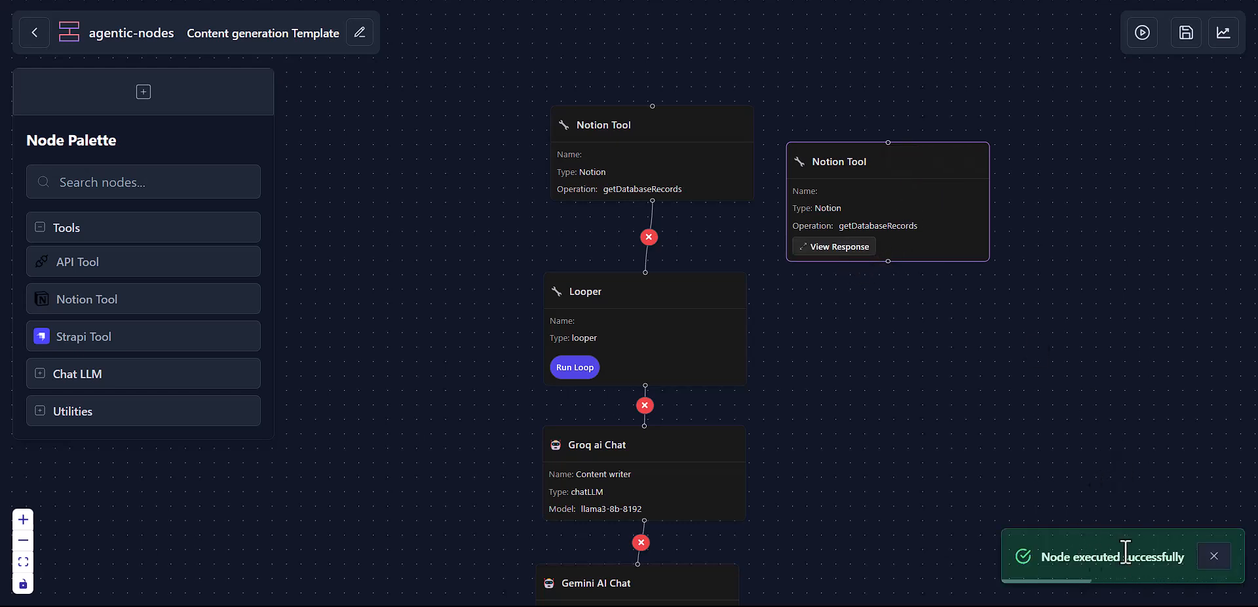
click(817, 252)
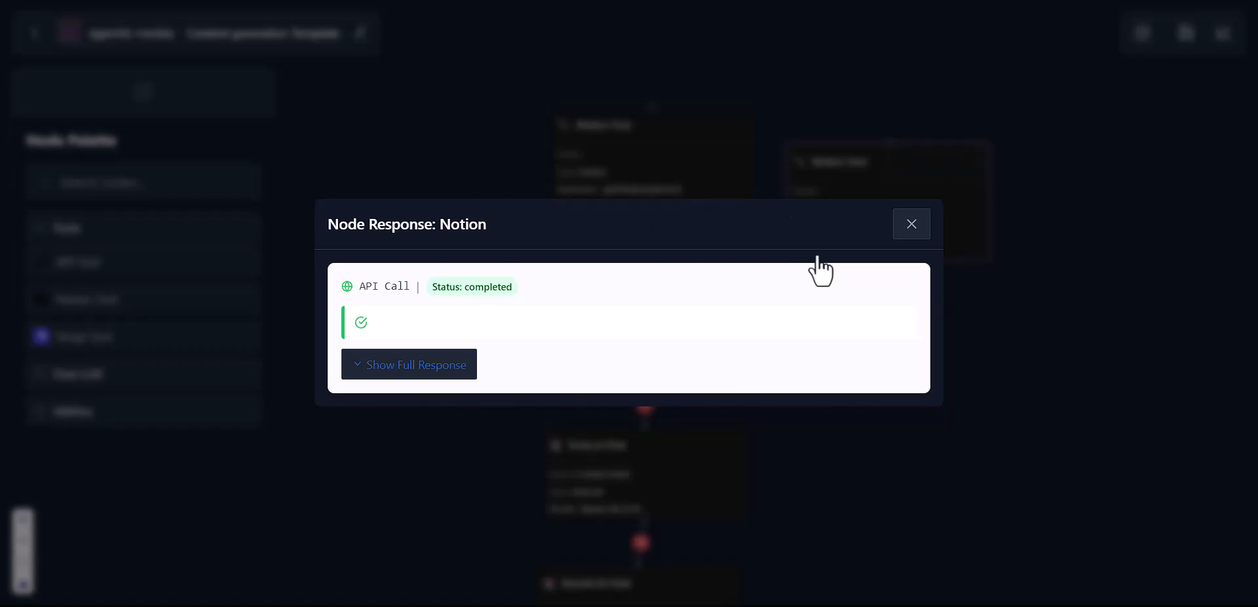
click(400, 367)
Step: Review the returned records such as video-translator-software, close the response, and nudge the node up
scroll(397, 387, down, 6)
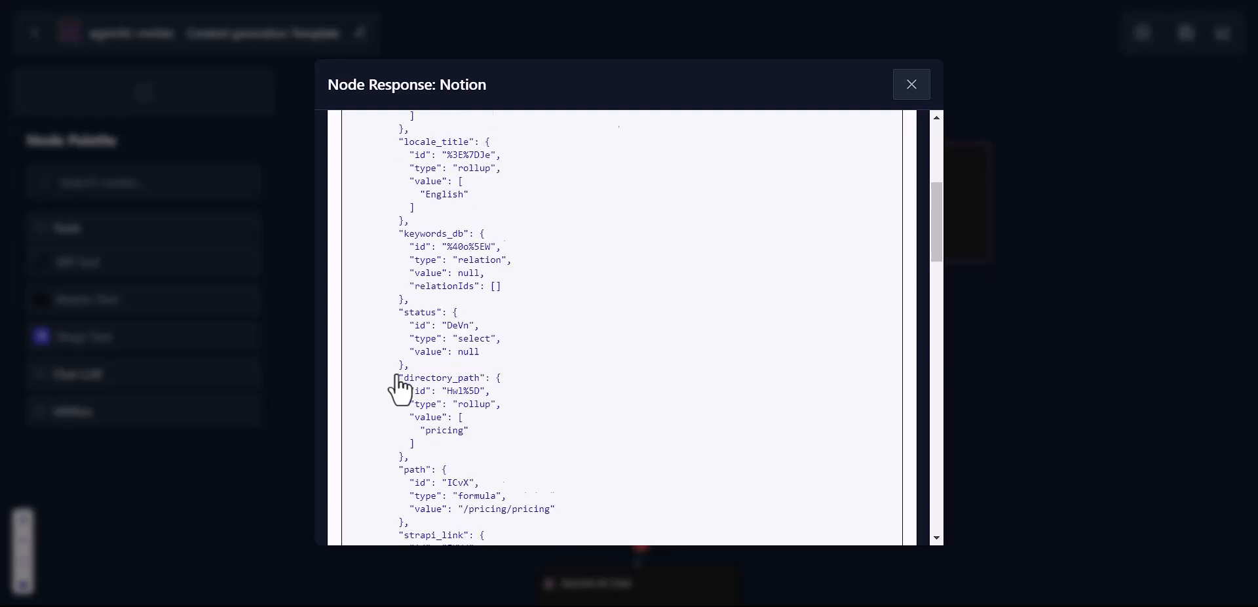
scroll(465, 282, up, 6)
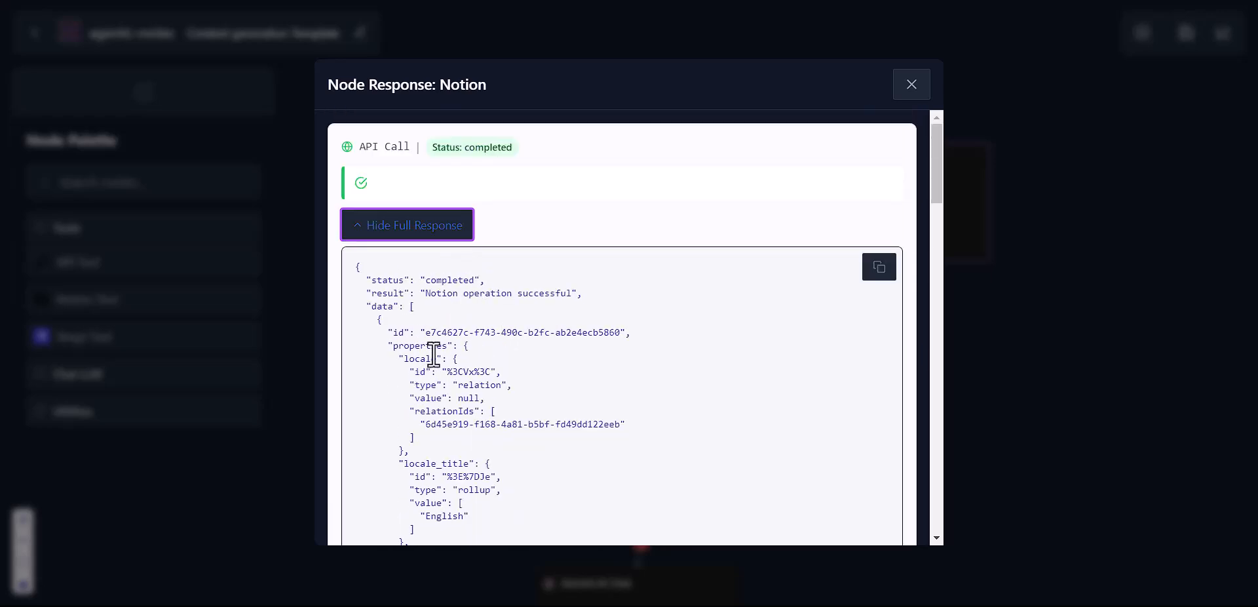
scroll(433, 355, down, 2)
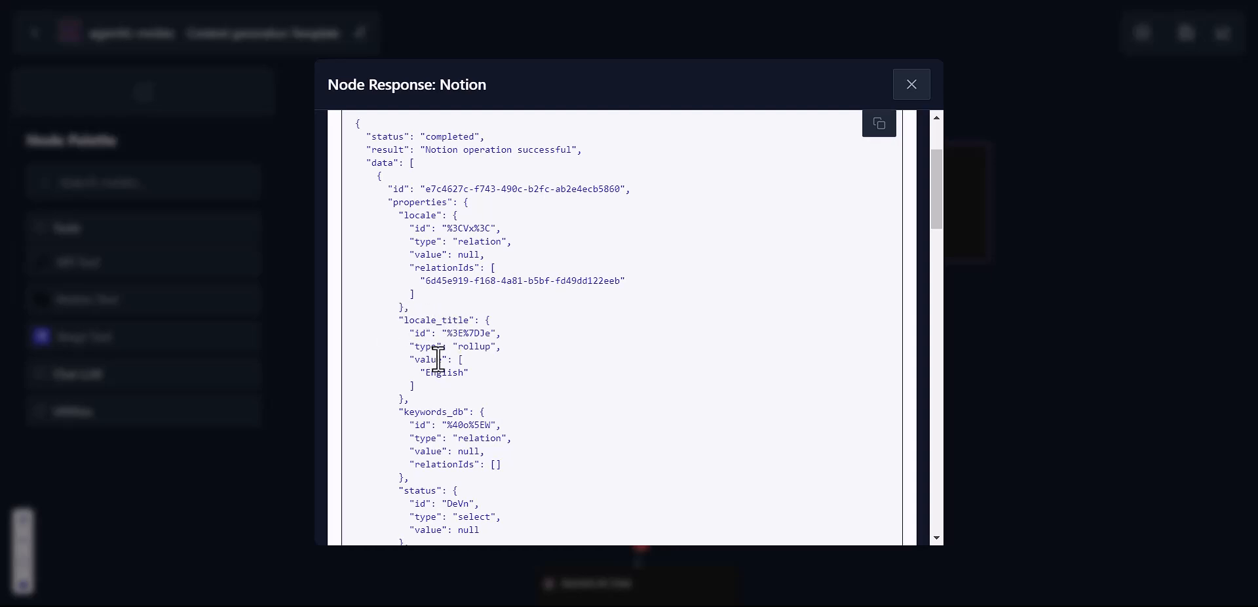
scroll(450, 379, down, 10)
scroll(450, 379, down, 5)
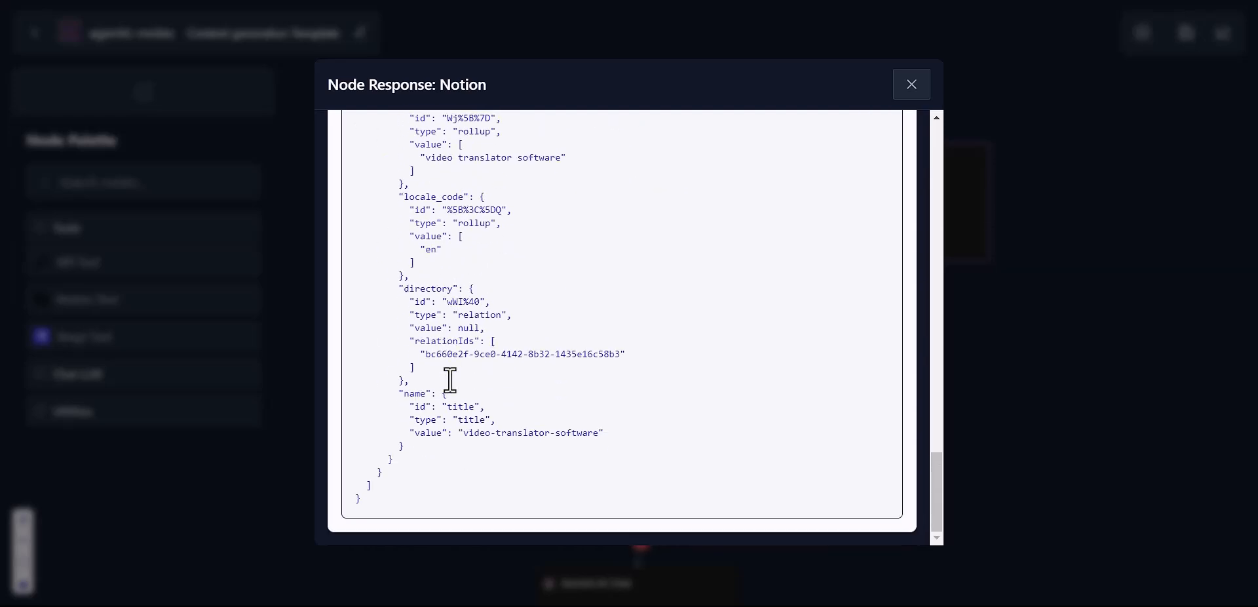
scroll(451, 378, up, 15)
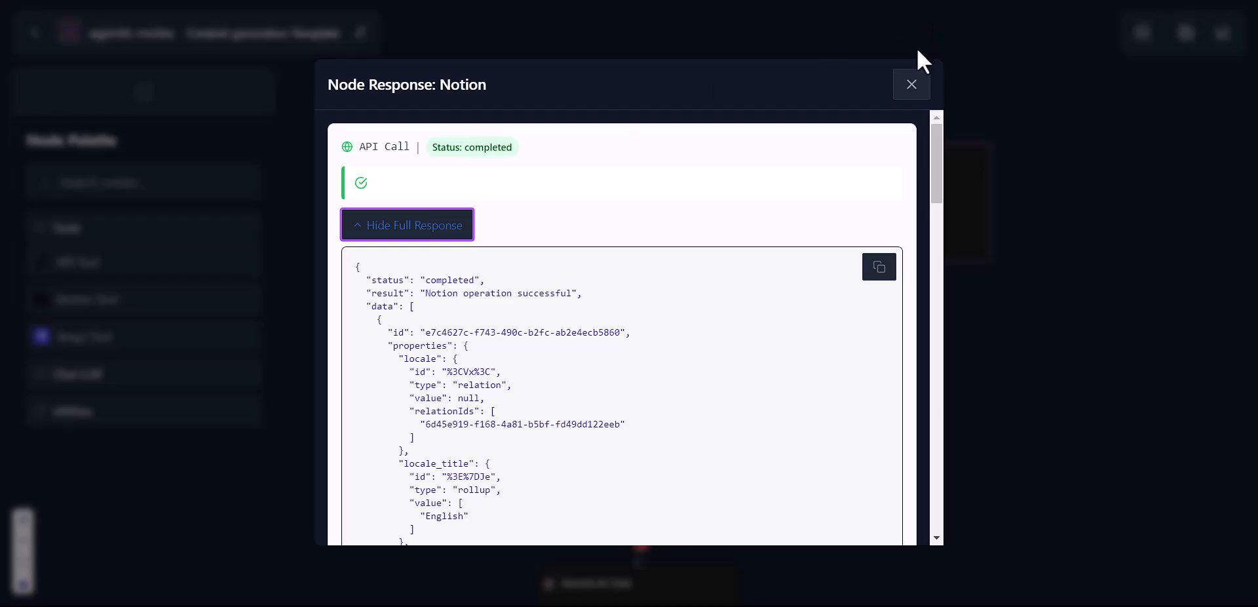
click(911, 83)
mouse_move(930, 208)
drag(925, 205, 927, 168)
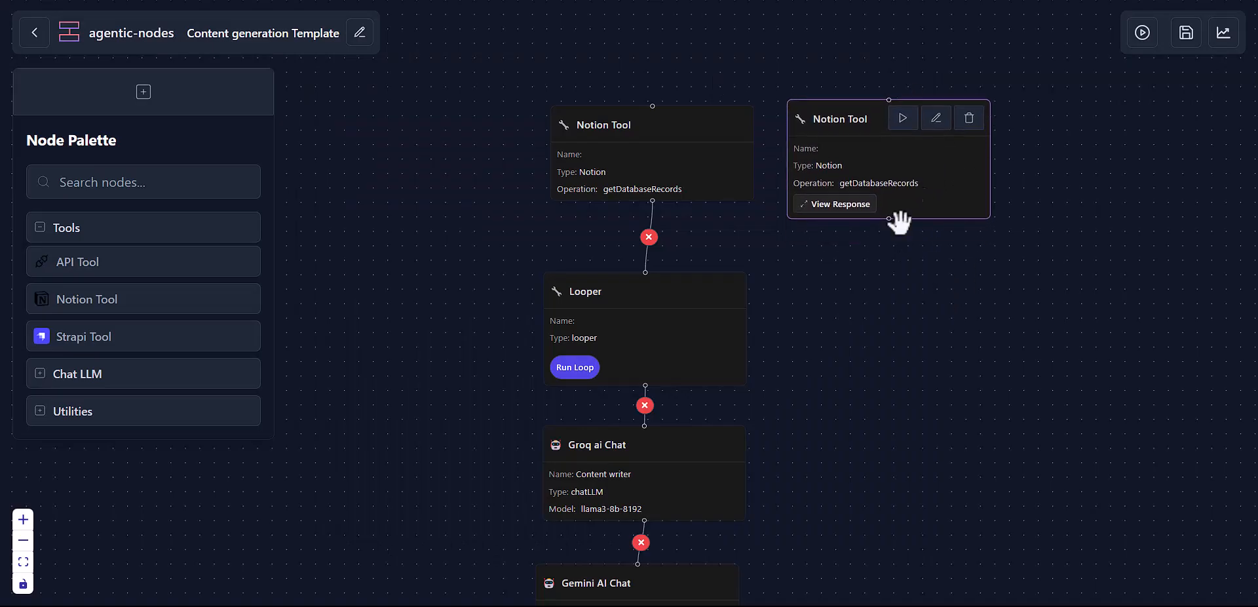
Step: Open the morse-code-video-translator page in Notion, then return to the agentic-nodes workflow
scroll(918, 289, down, 1)
drag(920, 293, 744, 295)
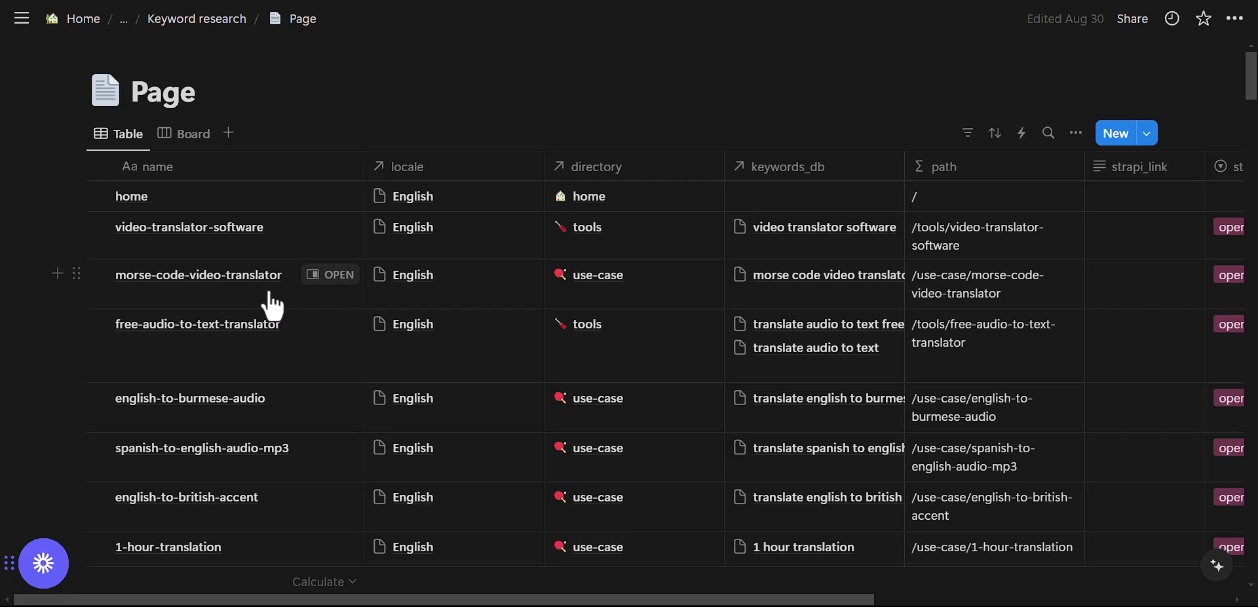
click(269, 293)
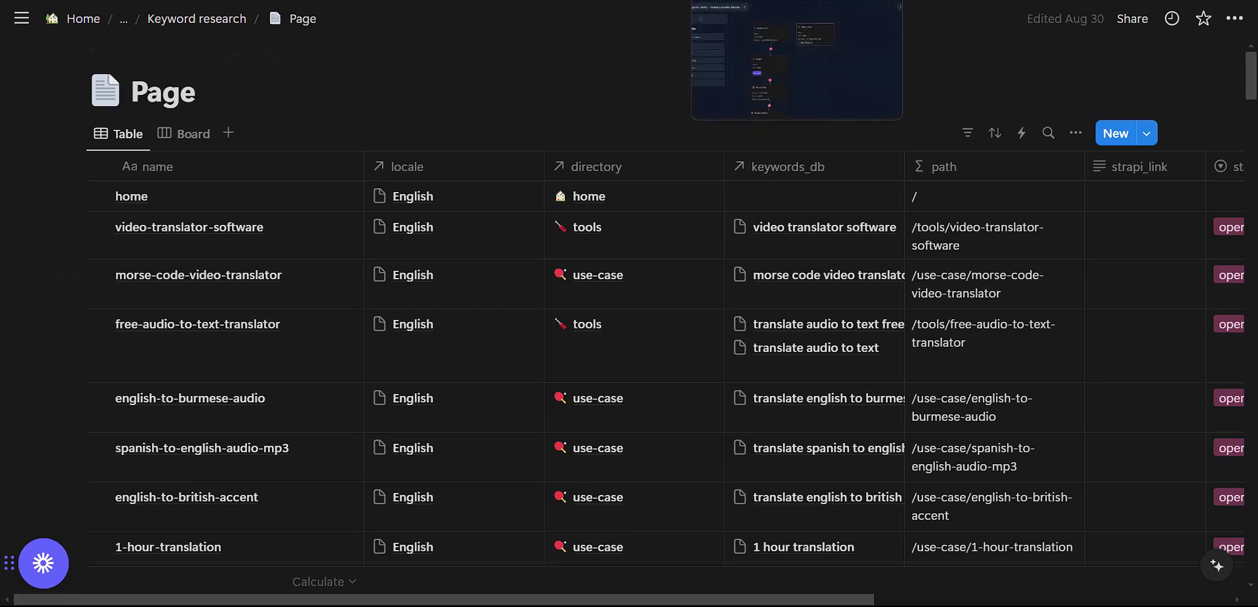
click(747, 0)
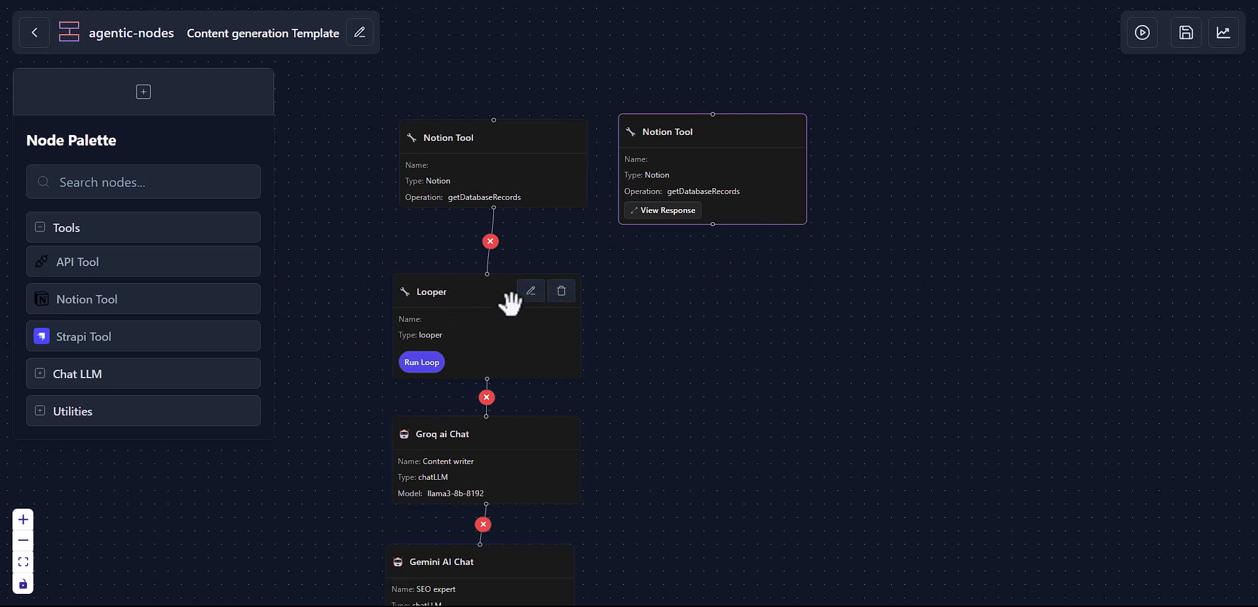
Step: Delete the extra Notion Tool node and save the workflow with Ctrl+S
mouse_move(754, 137)
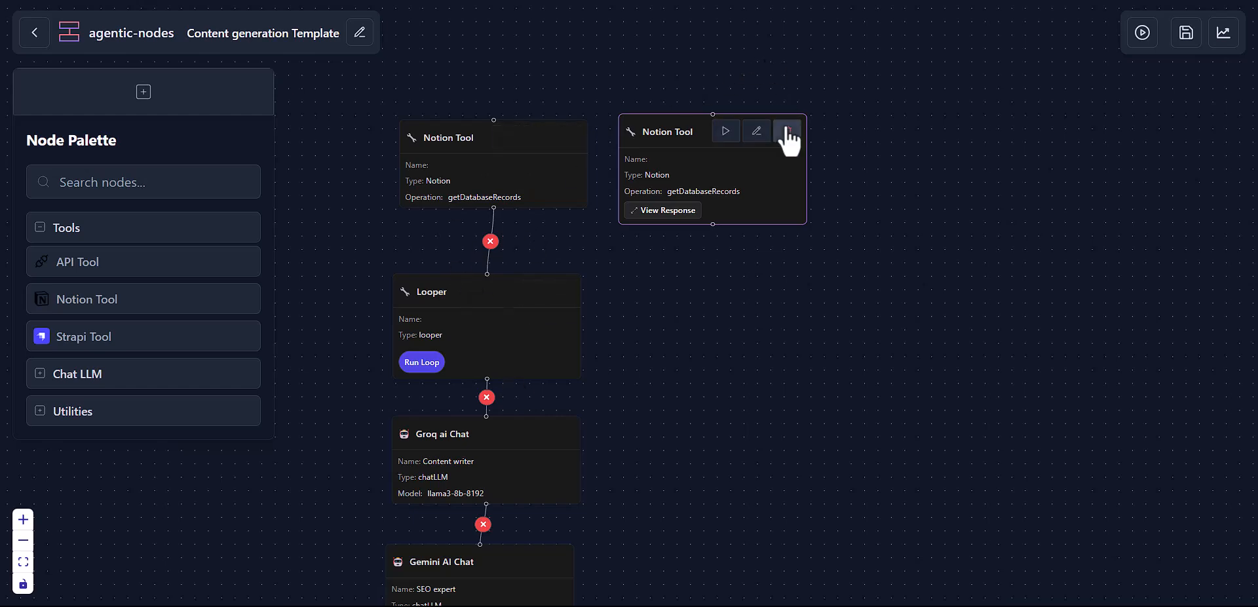
click(788, 135)
click(759, 387)
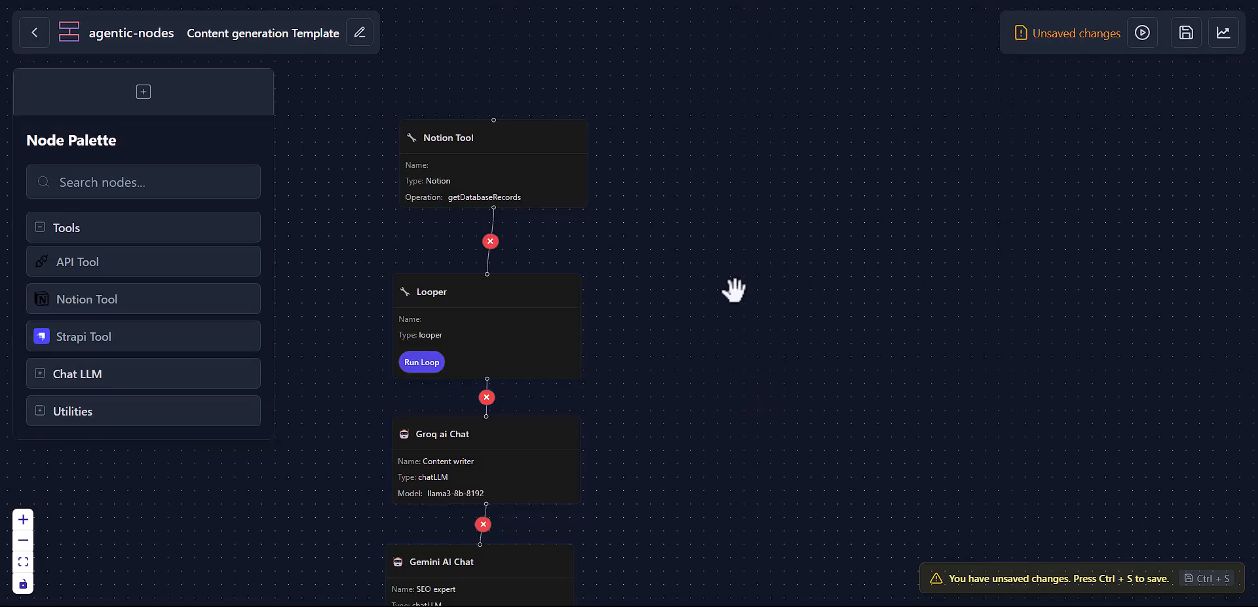
key(ctrl+s)
Step: Run the Notion Tool node heading the Looper–Groq–Gemini chain to fetch records
drag(736, 273, 915, 269)
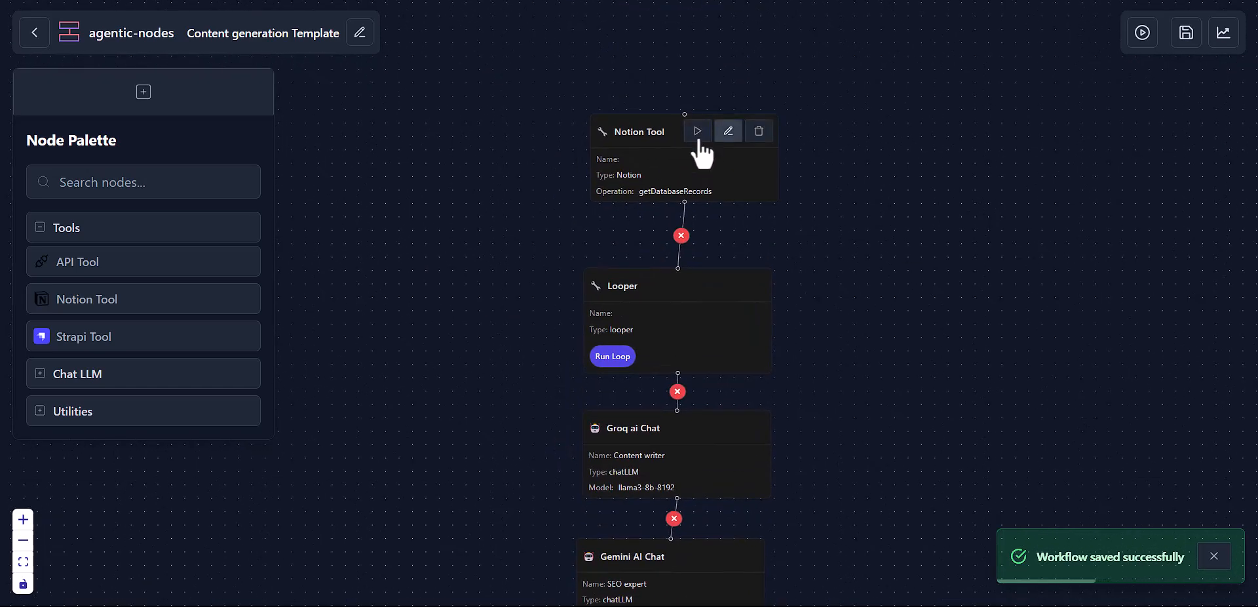
click(700, 134)
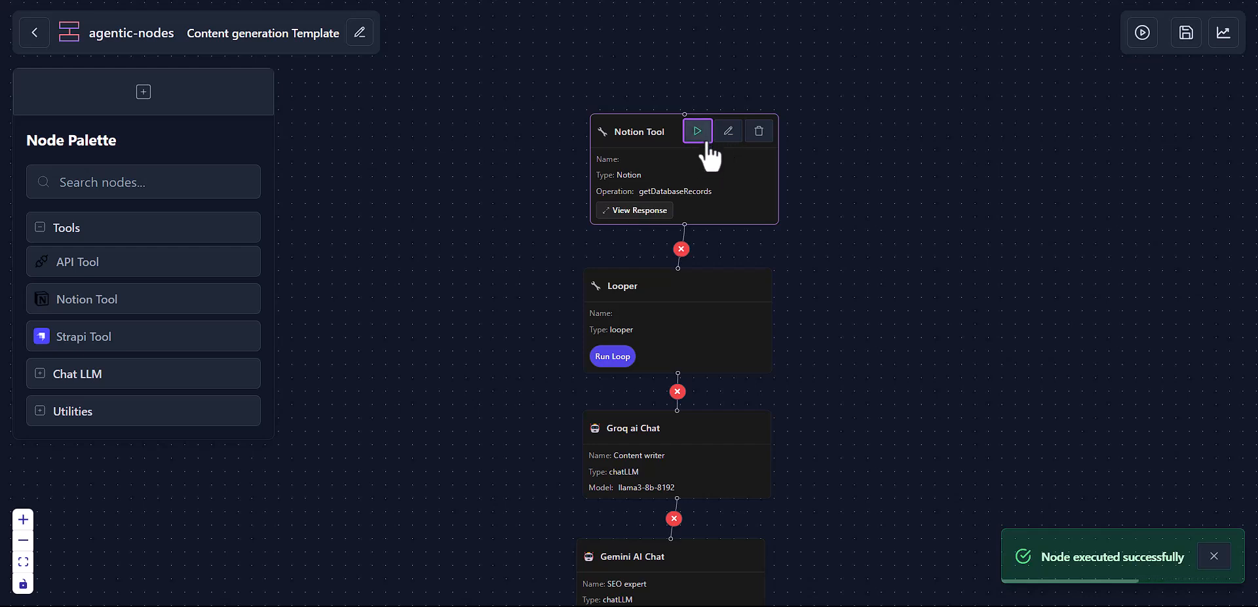
mouse_move(726, 121)
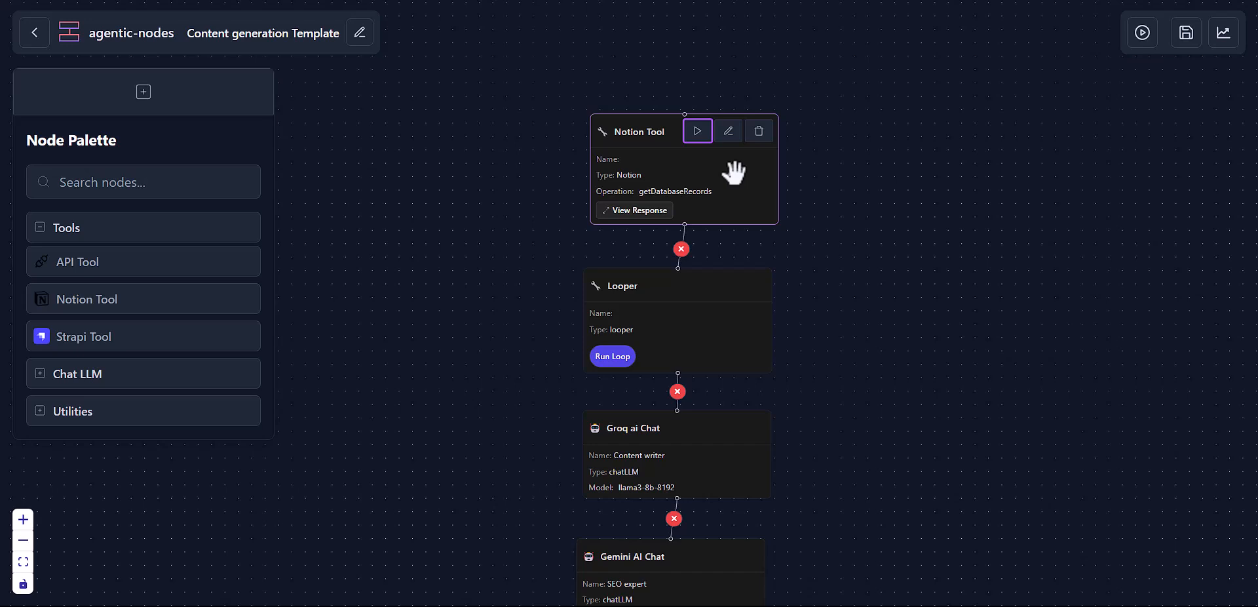
right_click(650, 223)
key(Escape)
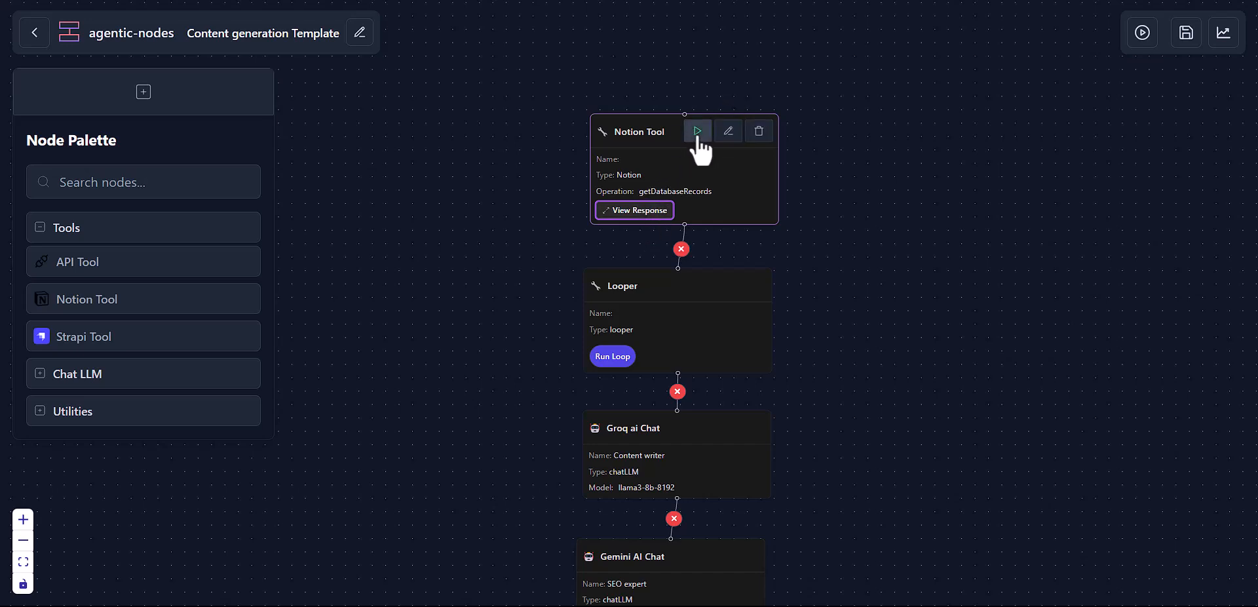
click(649, 211)
click(433, 367)
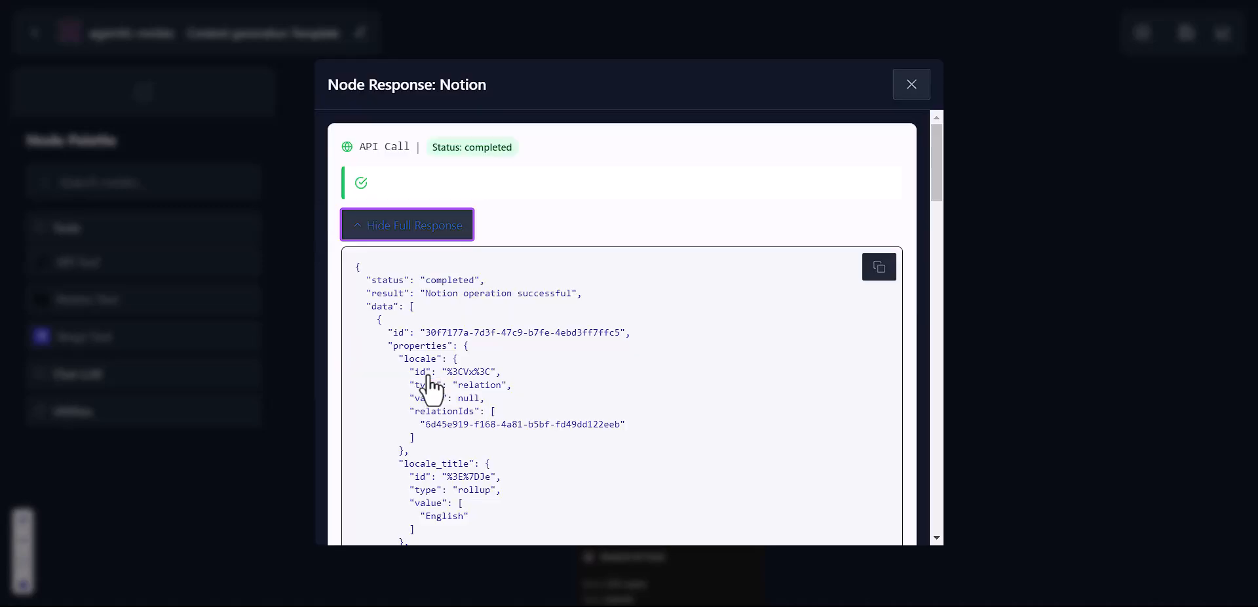
scroll(538, 340, down, 9)
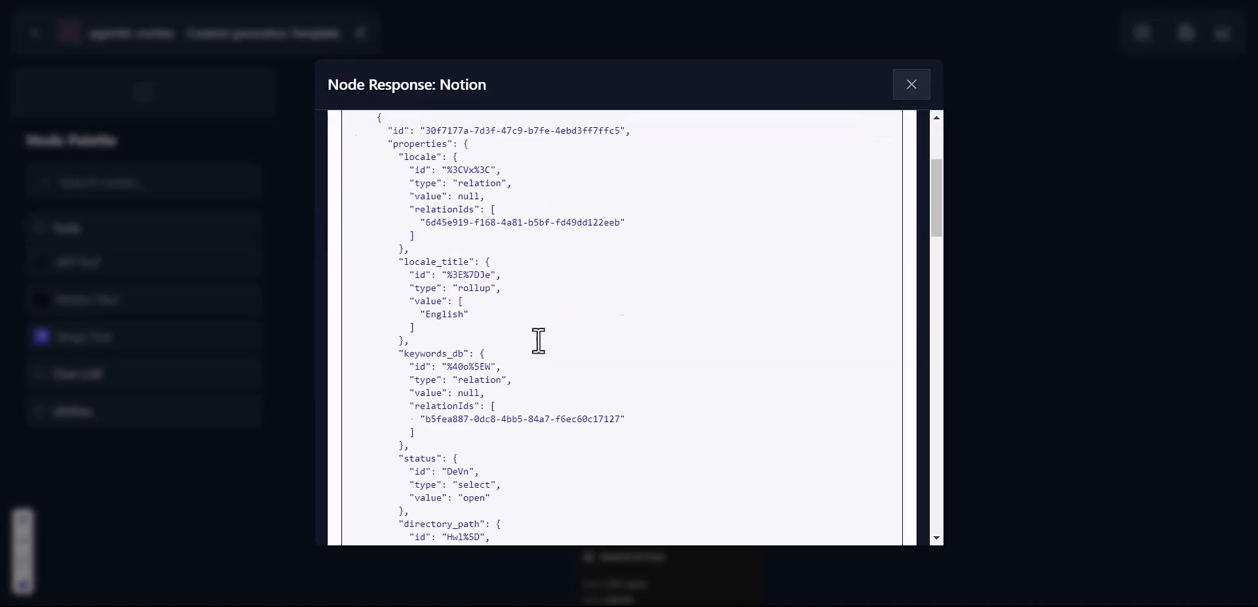
scroll(538, 341, down, 5)
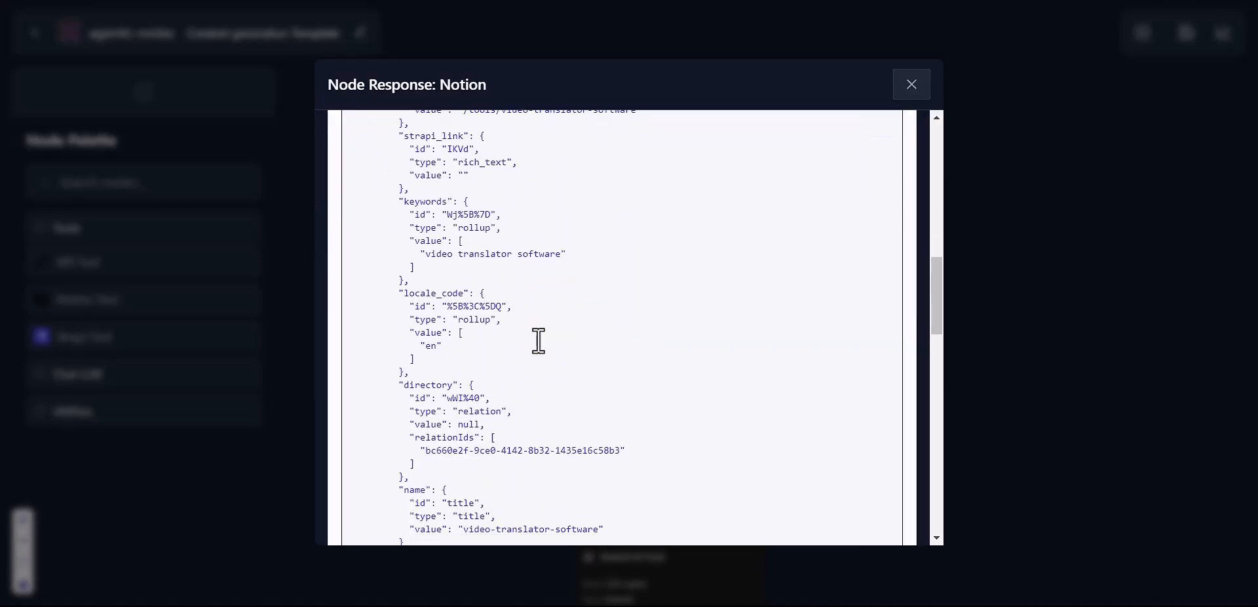
scroll(538, 340, down, 1)
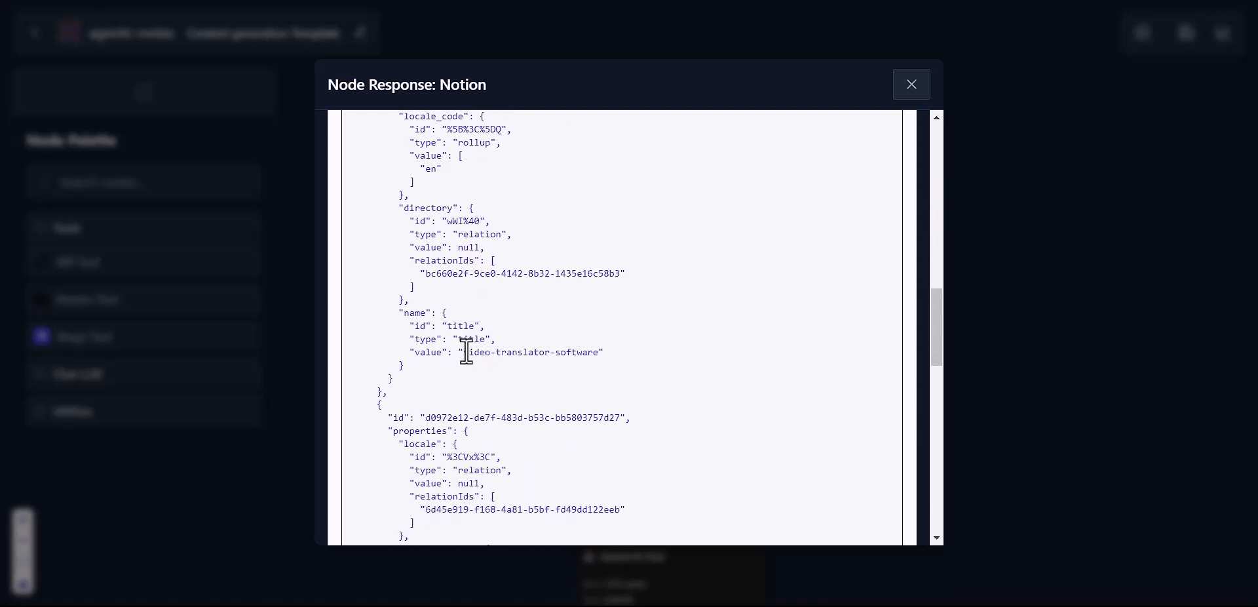
scroll(557, 353, down, 8)
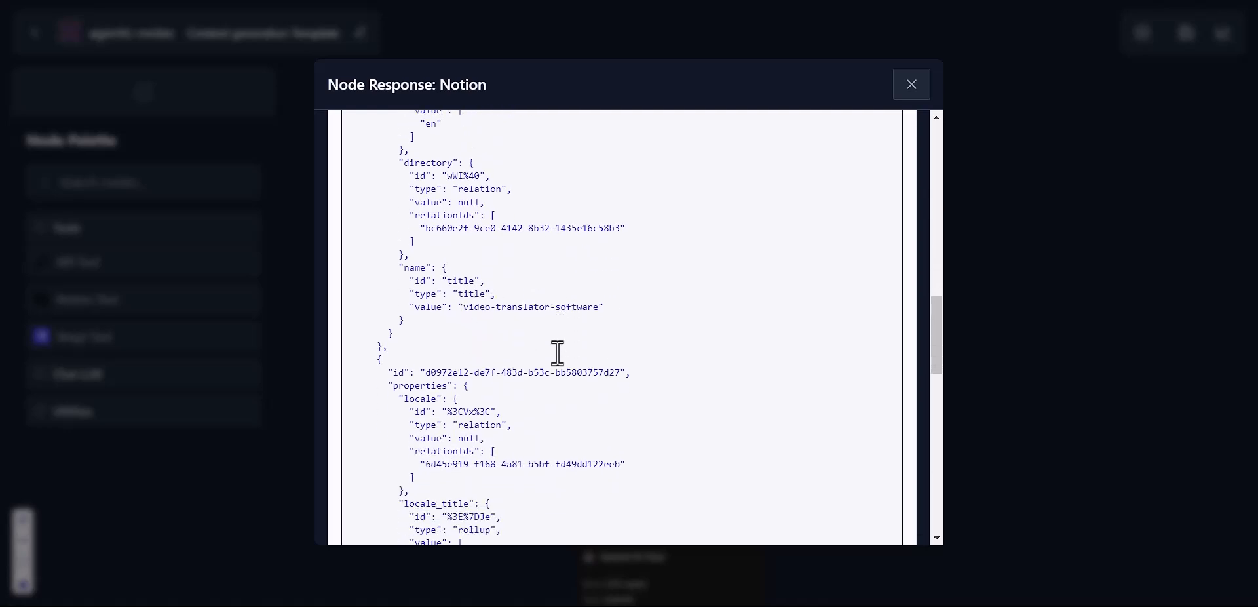
scroll(556, 353, up, 1)
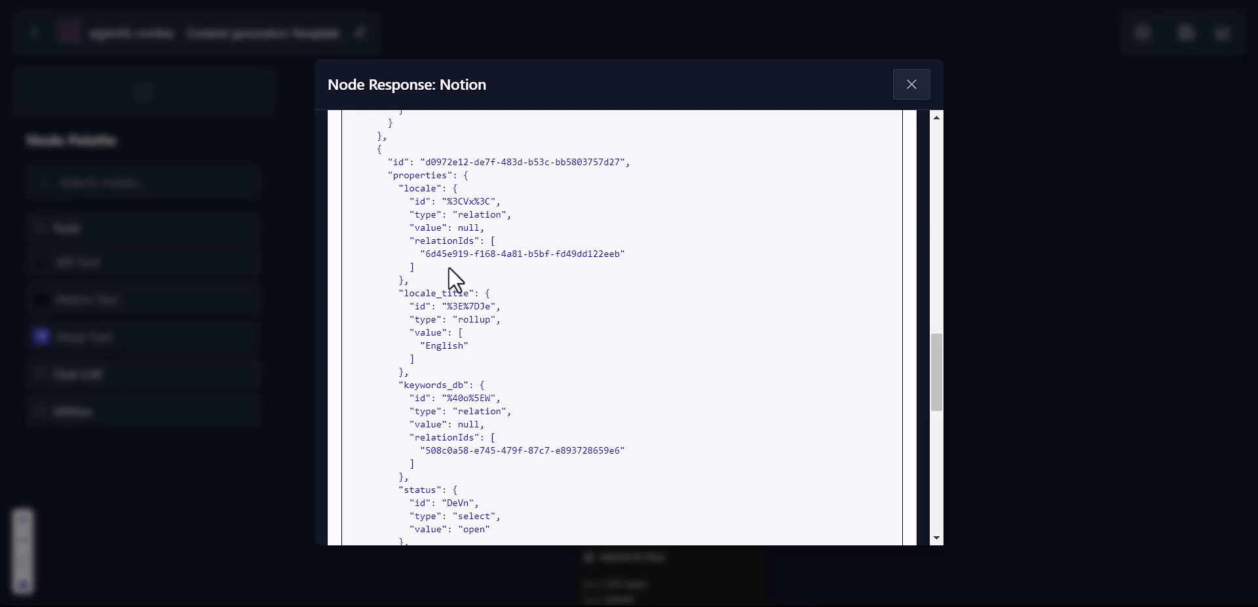
scroll(450, 267, down, 15)
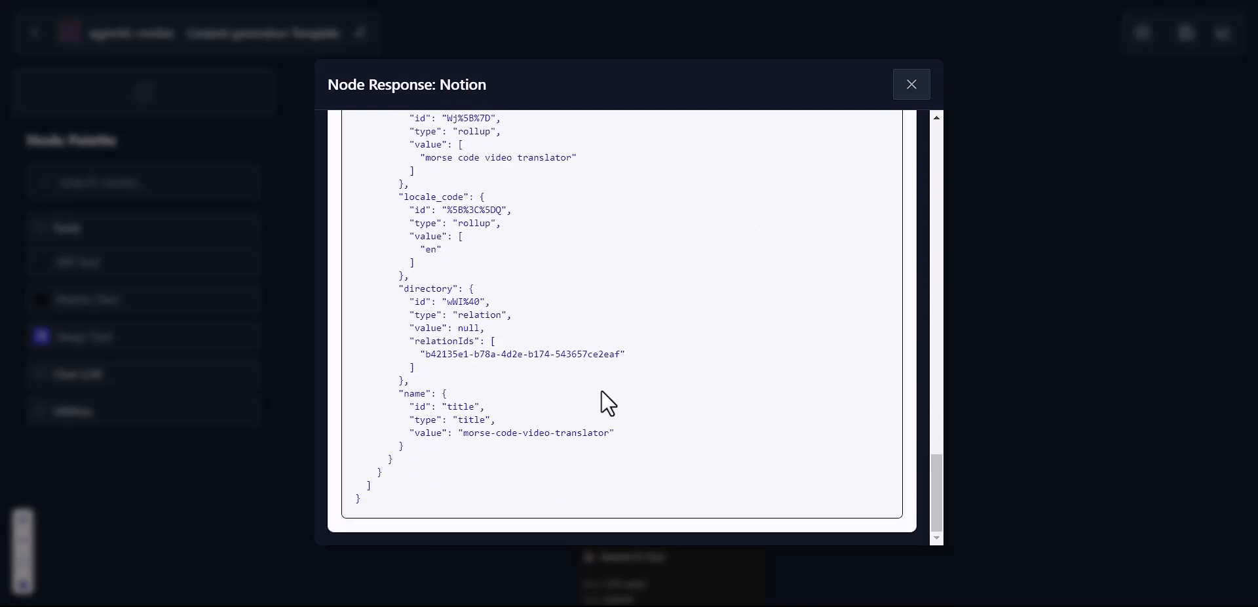
click(910, 86)
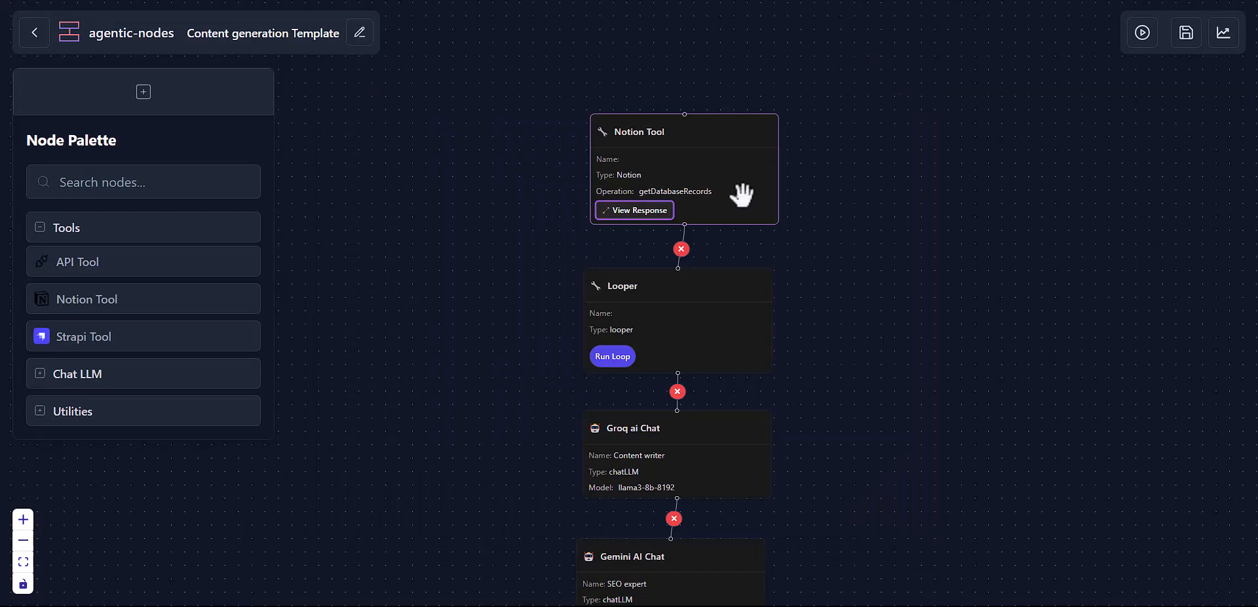
drag(855, 281, 845, 203)
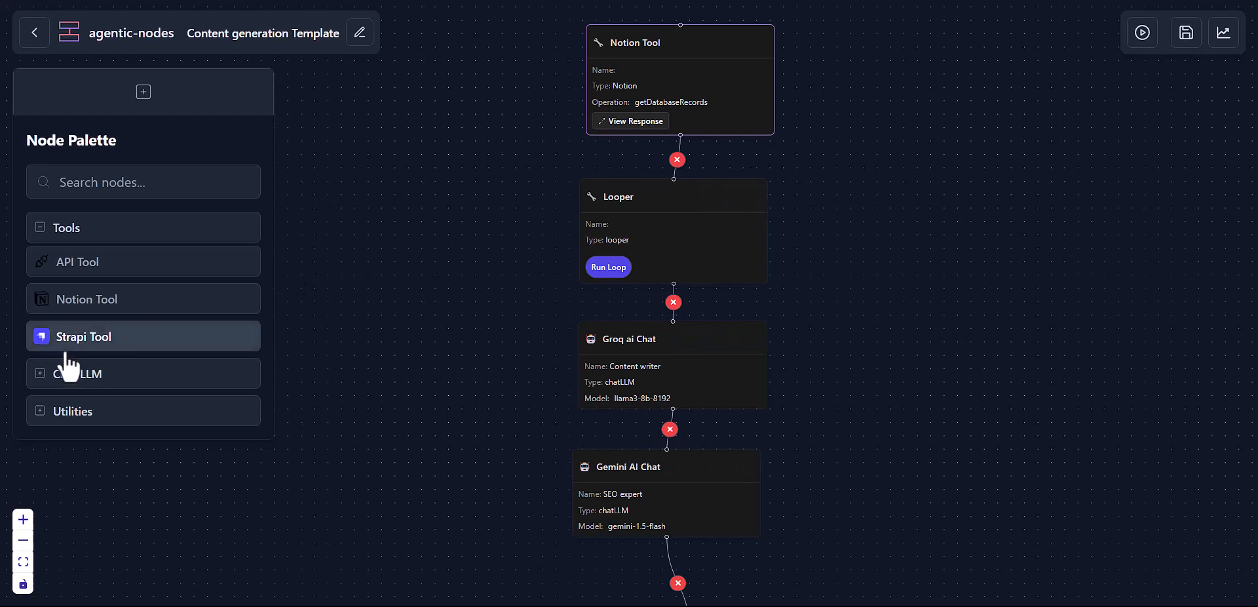
click(65, 414)
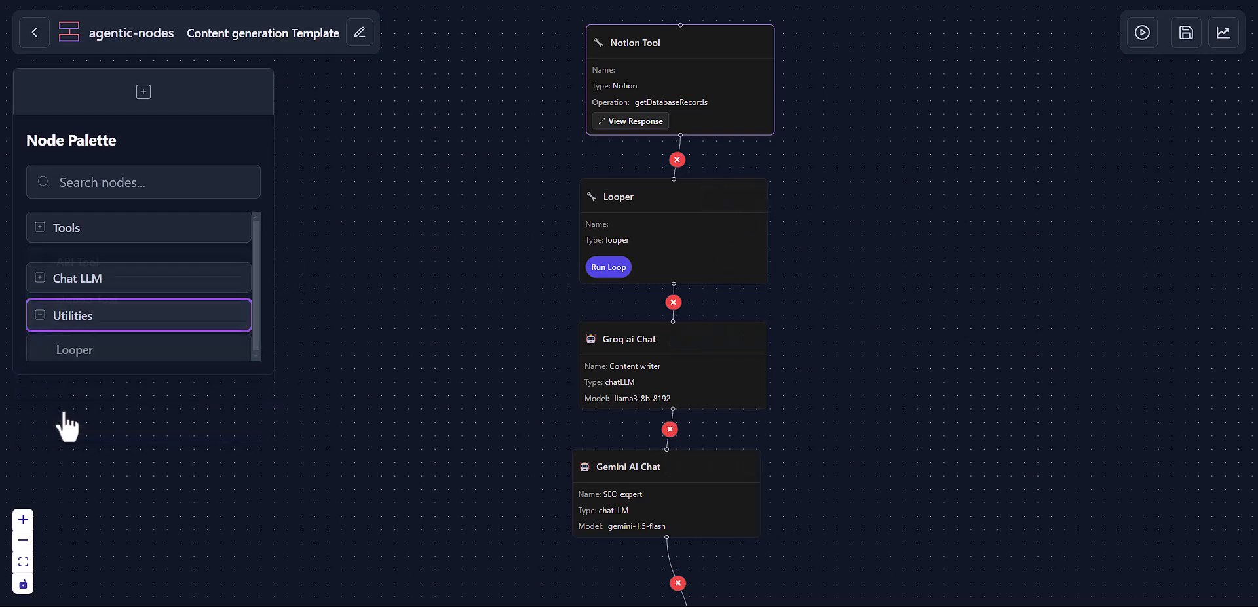
click(95, 338)
drag(1129, 351, 805, 294)
click(961, 287)
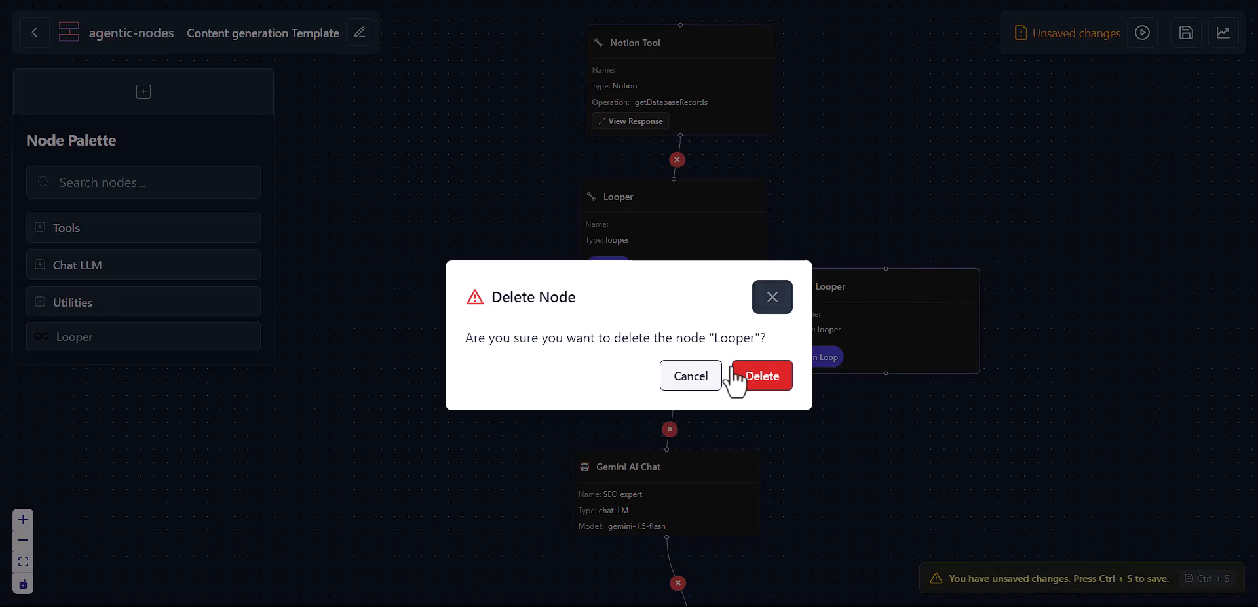
click(743, 376)
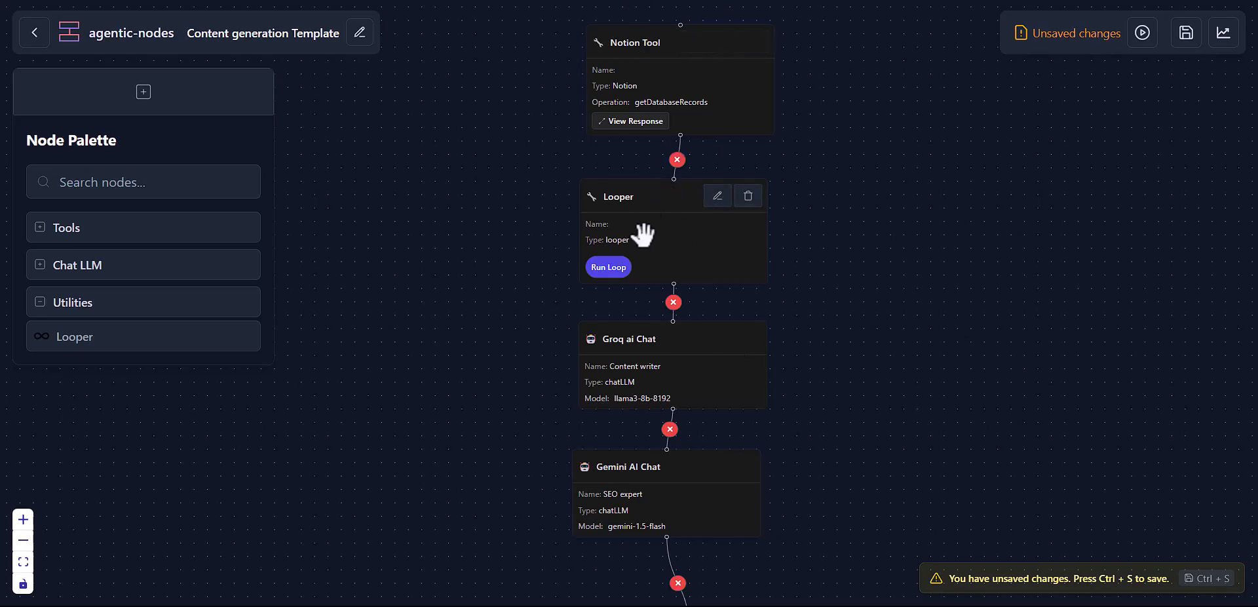
Step: Open the Looper node's settings and clear its Select List to Loop expression
click(717, 195)
click(777, 282)
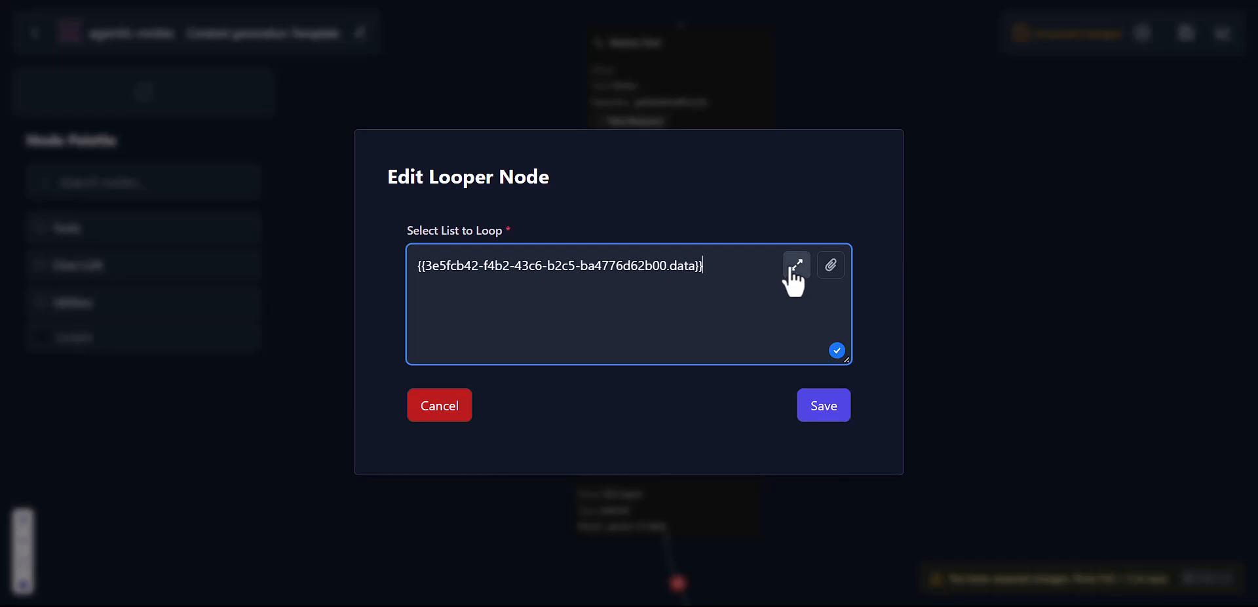
click(793, 269)
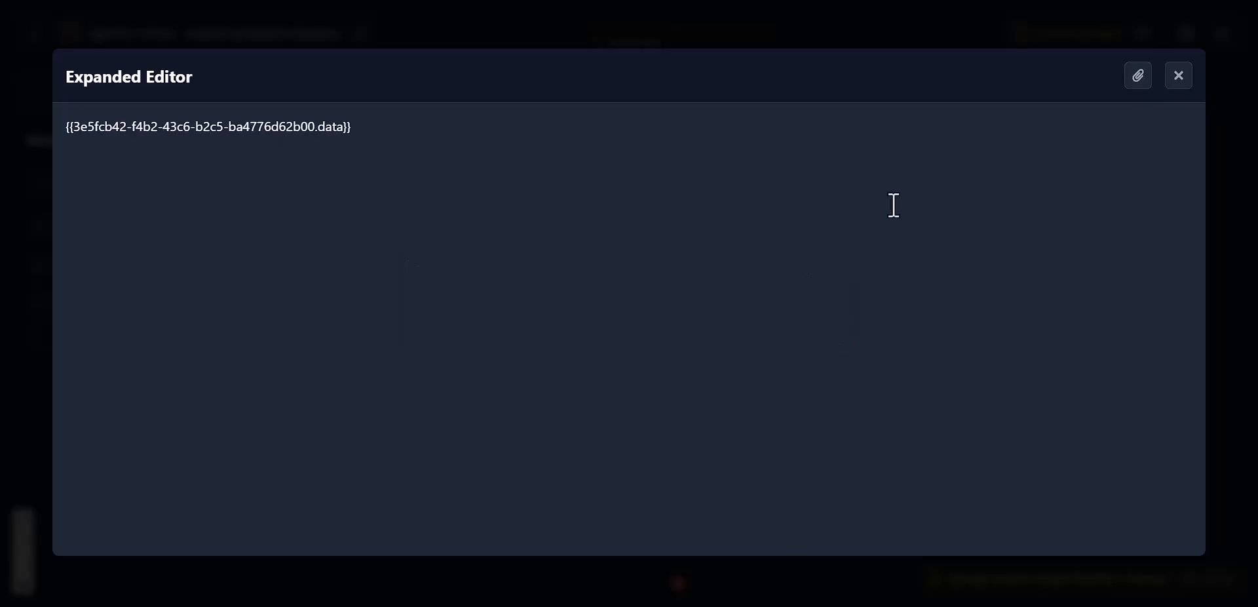
click(433, 152)
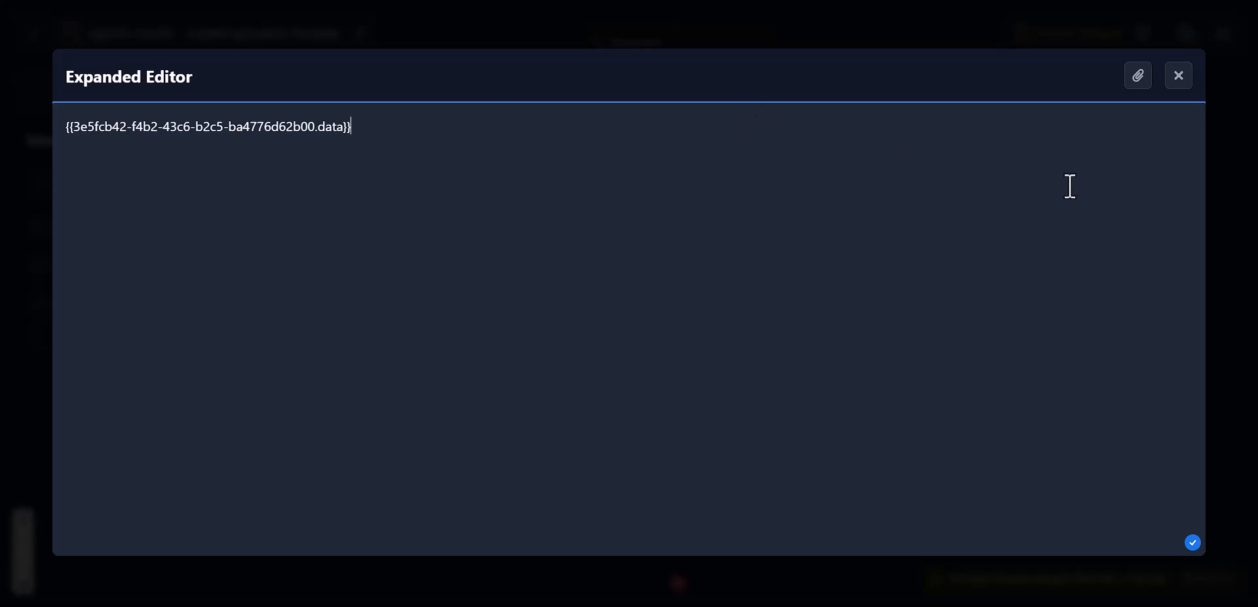
key(ctrl+a)
key(BackSpace)
Step: Insert the Notion Tool's data array from Variables as the loop list and save
click(1150, 72)
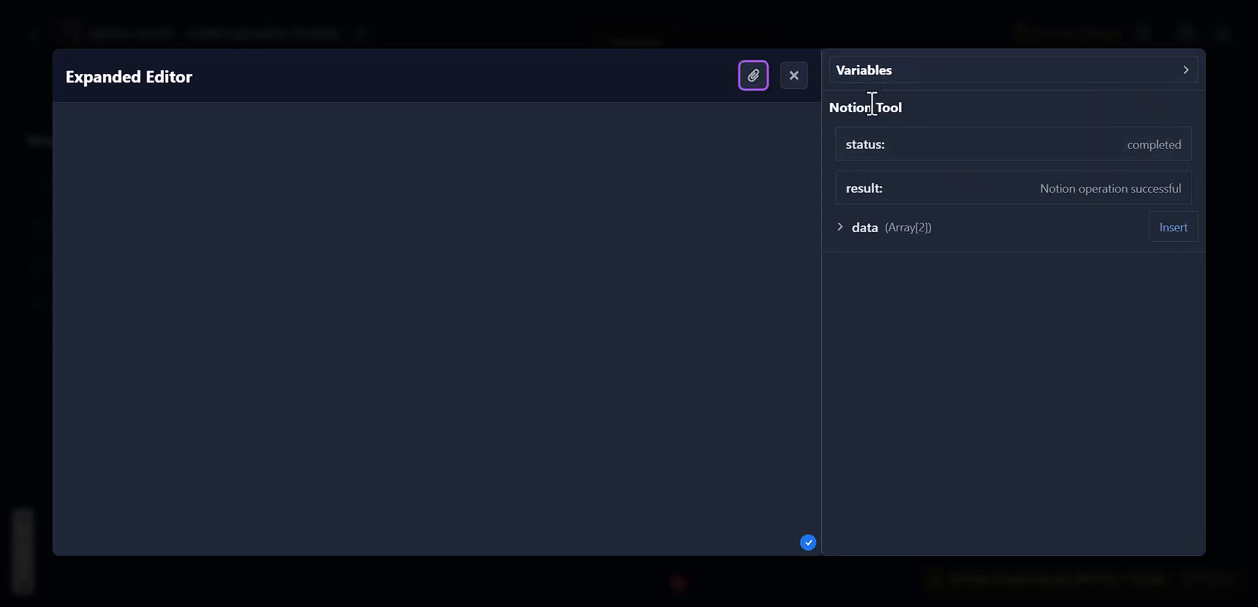
click(899, 73)
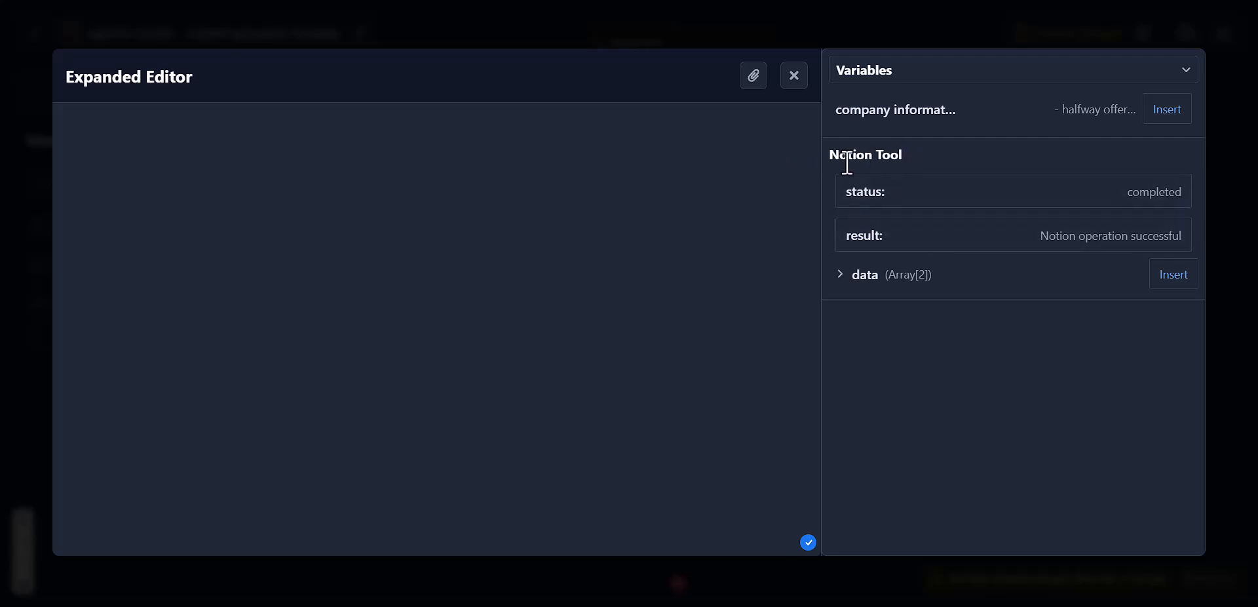
click(938, 273)
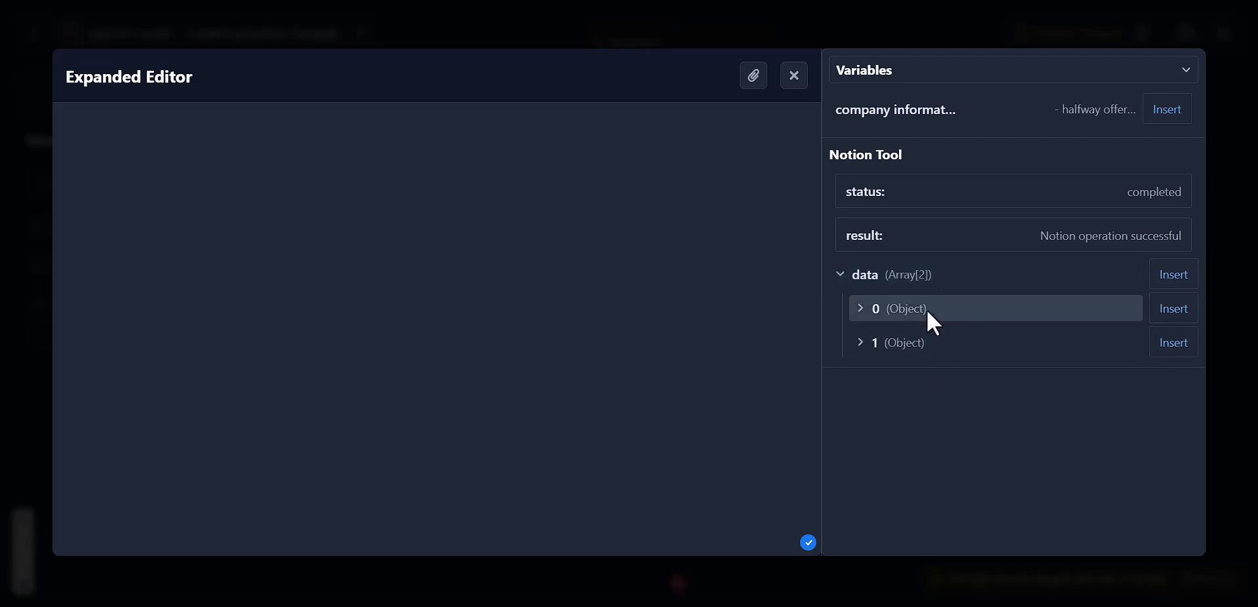
click(941, 274)
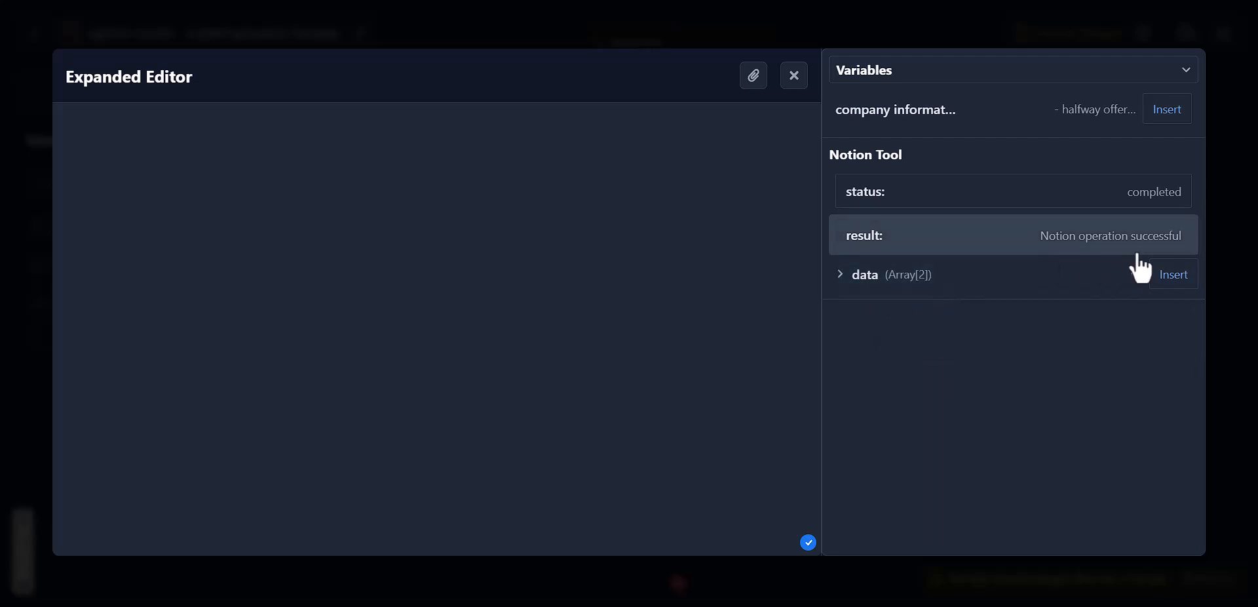
click(1185, 281)
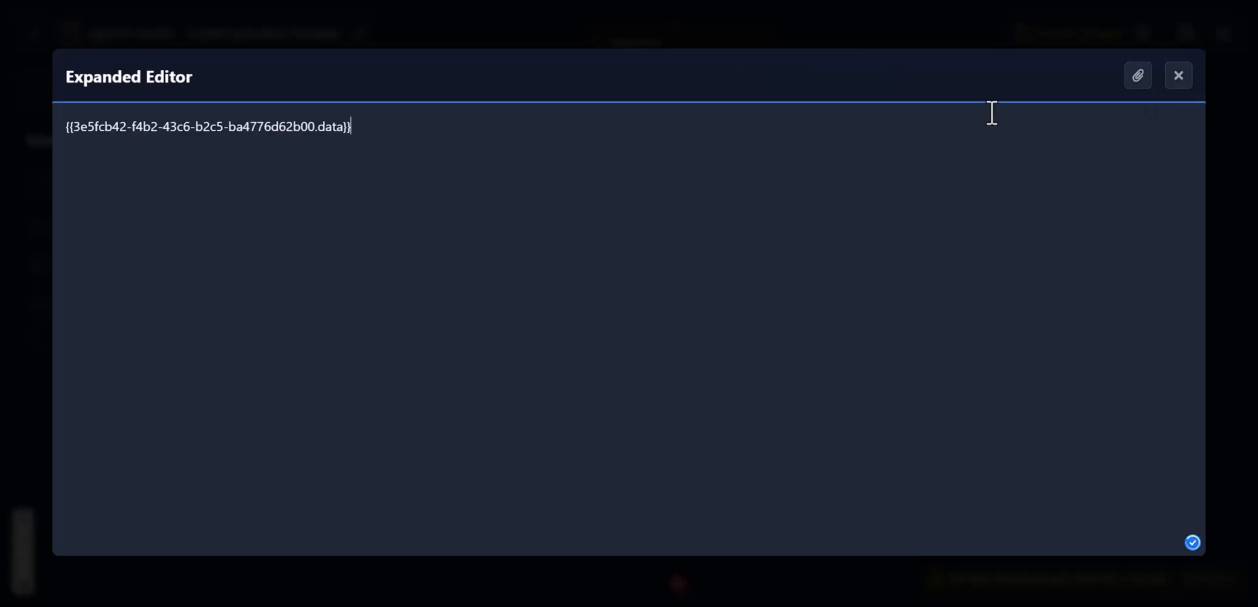
click(1178, 76)
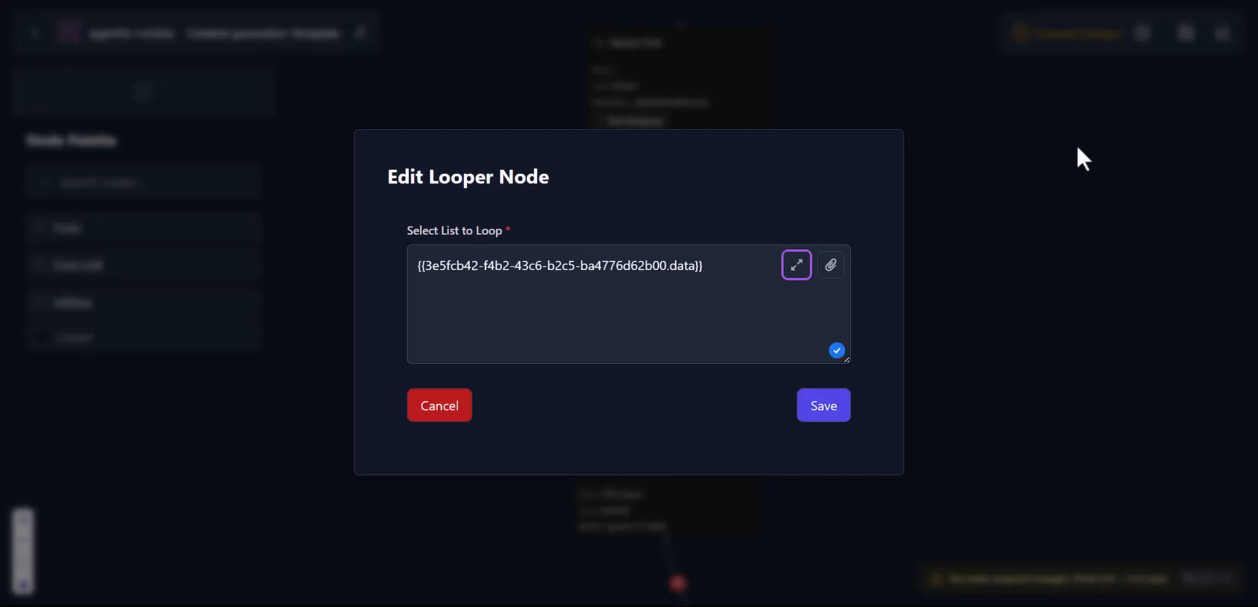
click(825, 407)
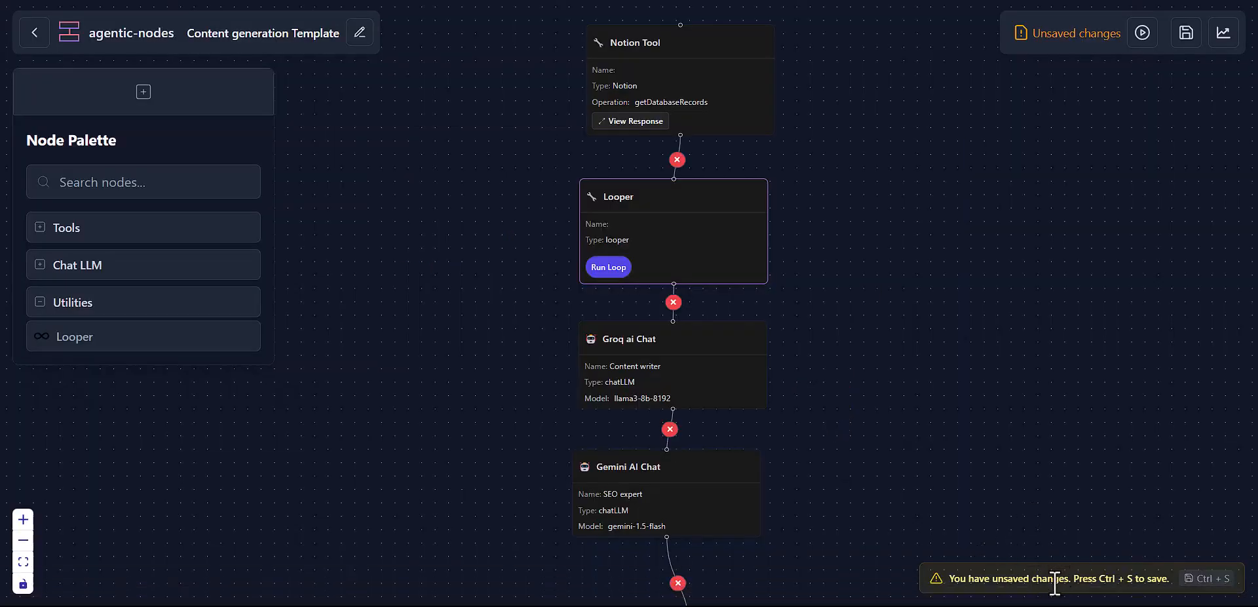
Step: Save the workflow, run the Looper once and inspect its full video-translator-software record response
key(ctrl+s)
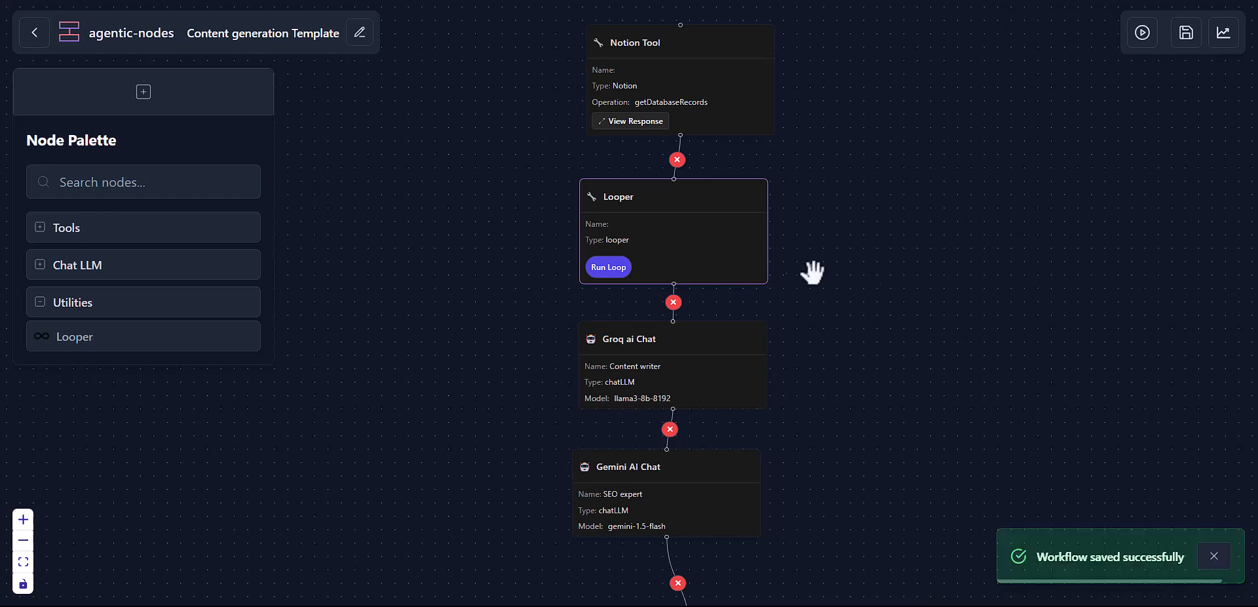
click(617, 273)
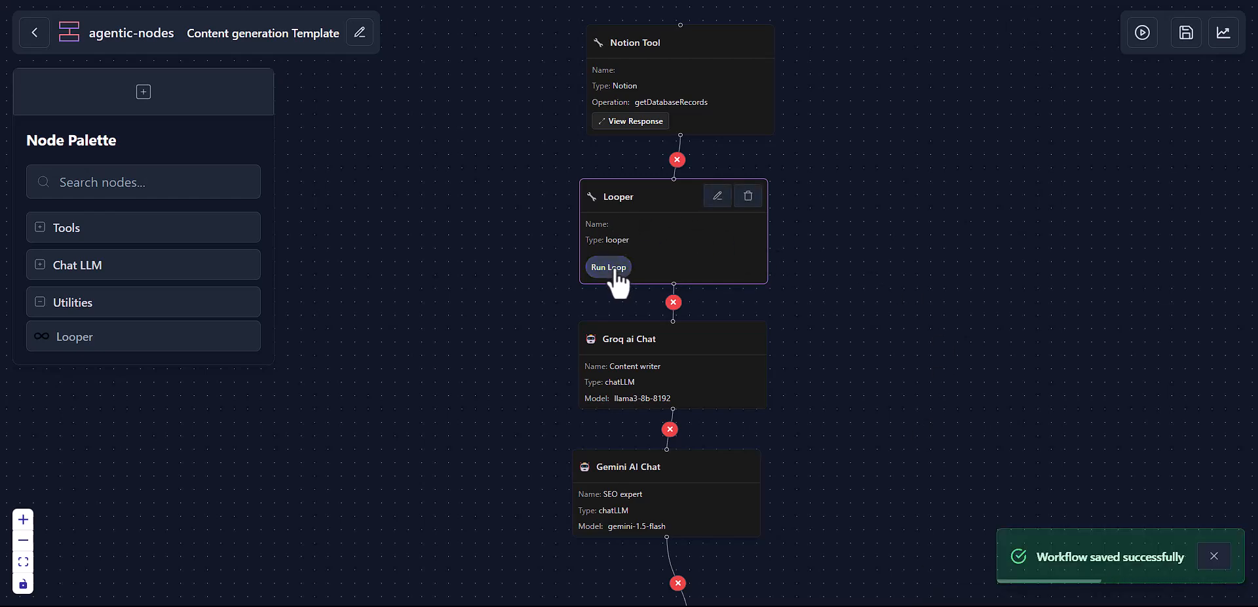
click(629, 292)
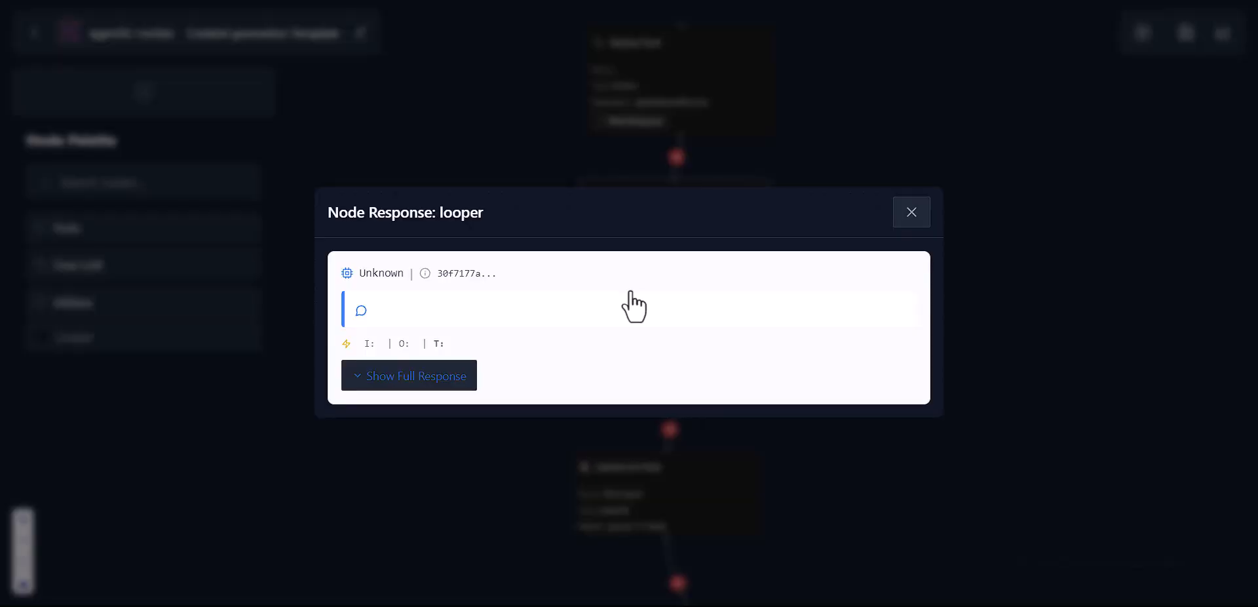
click(462, 375)
scroll(517, 378, down, 5)
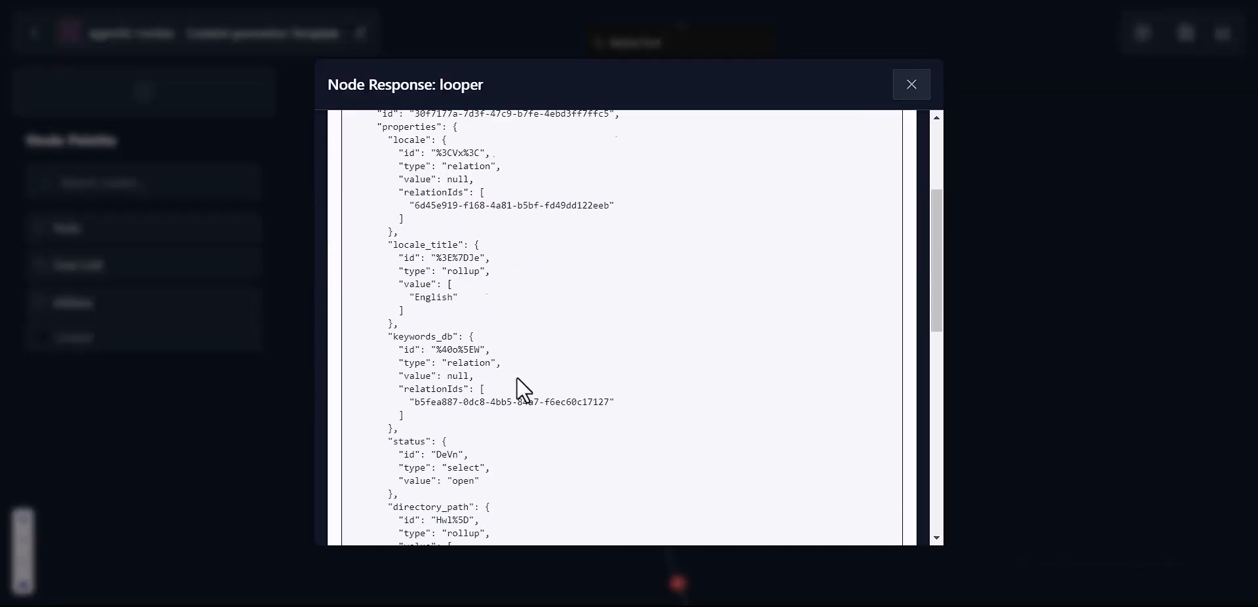
scroll(517, 378, down, 6)
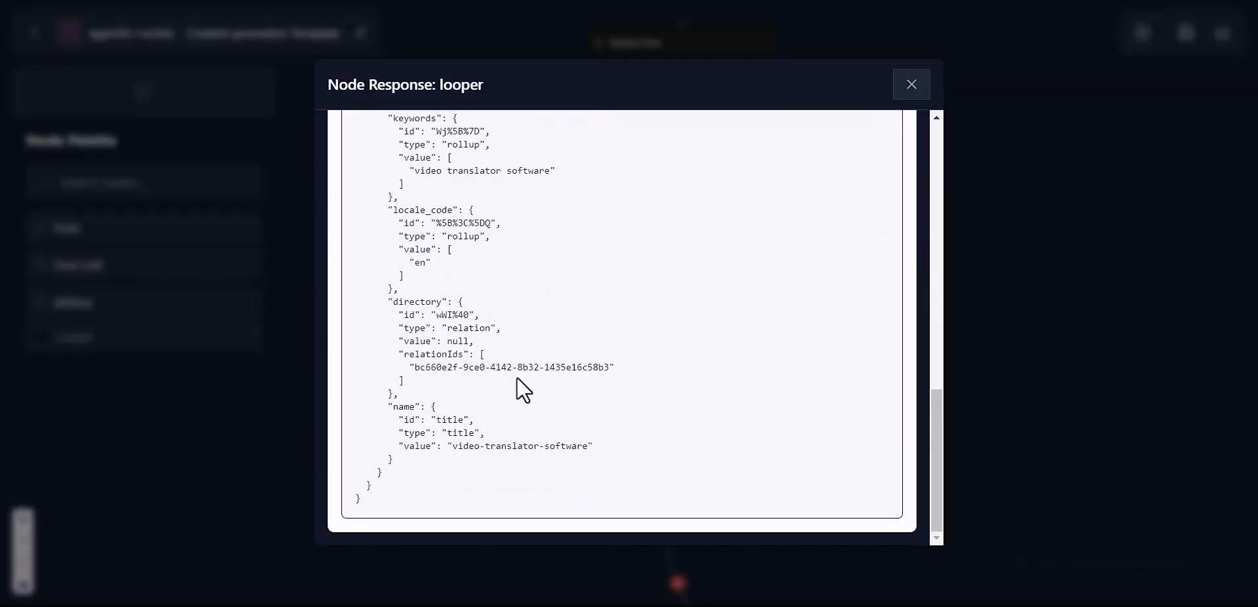
scroll(517, 378, up, 10)
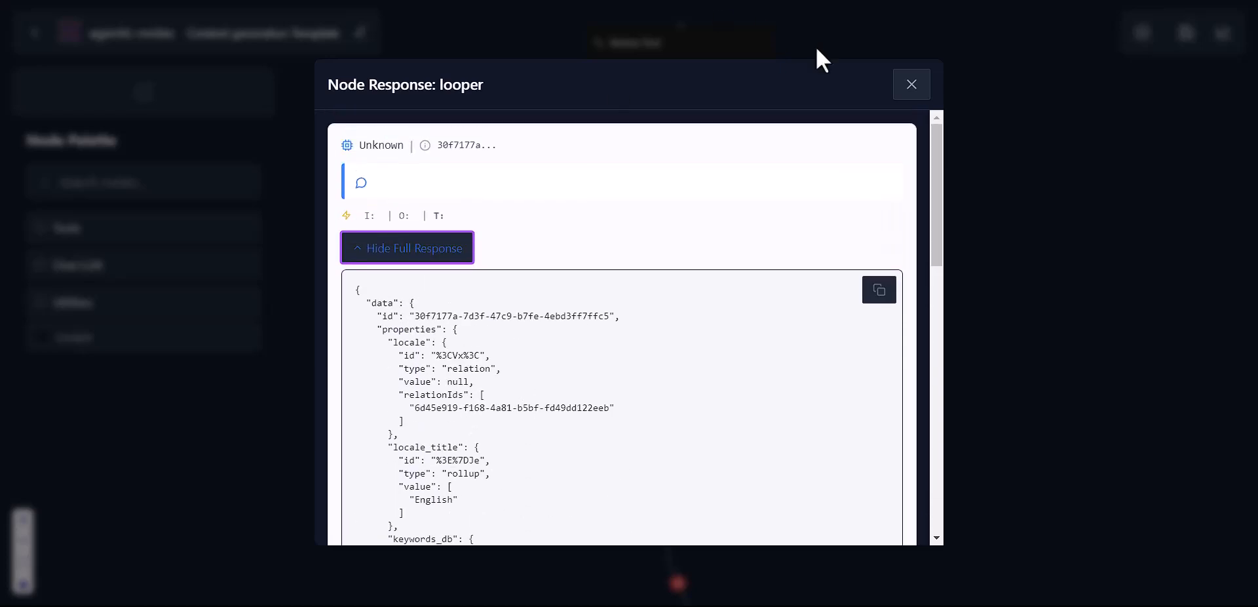
click(911, 85)
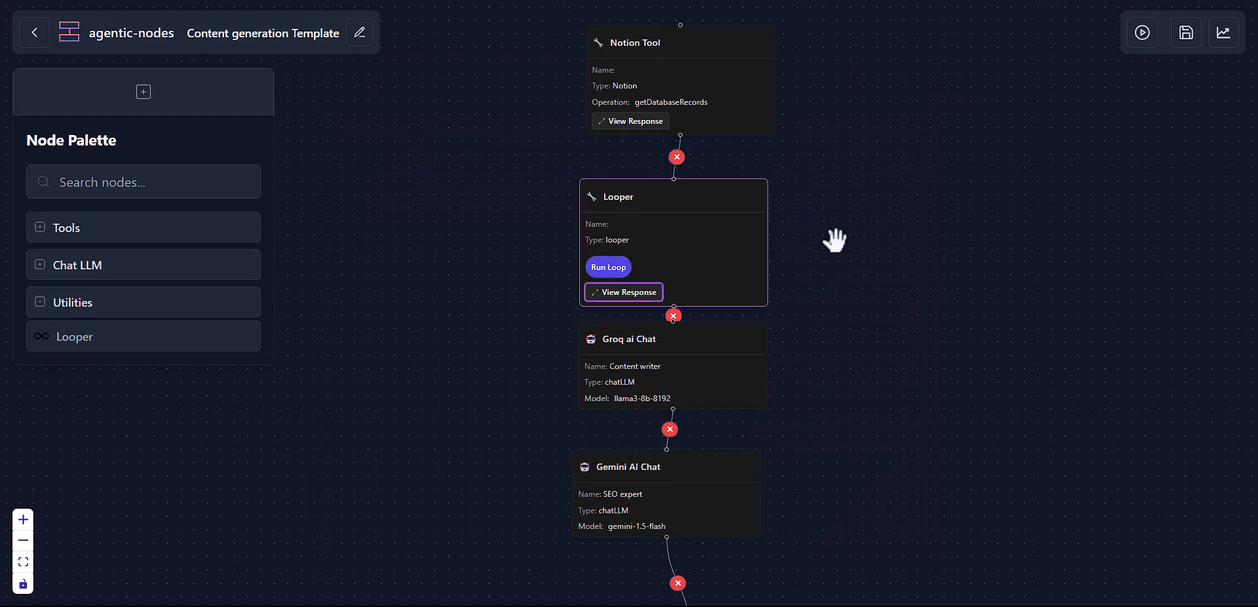
Step: Nudge the Looper node up and right, then pan to inspect the Groq, Gemini and OpenAI Chat nodes
drag(684, 263, 693, 244)
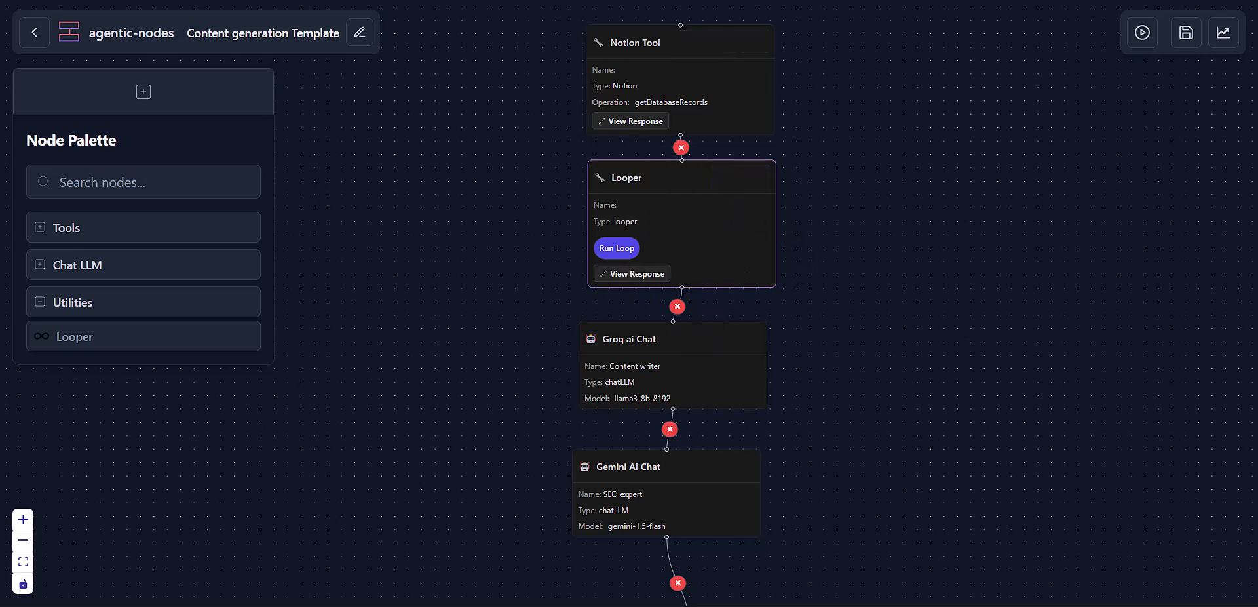
drag(855, 434, 838, 205)
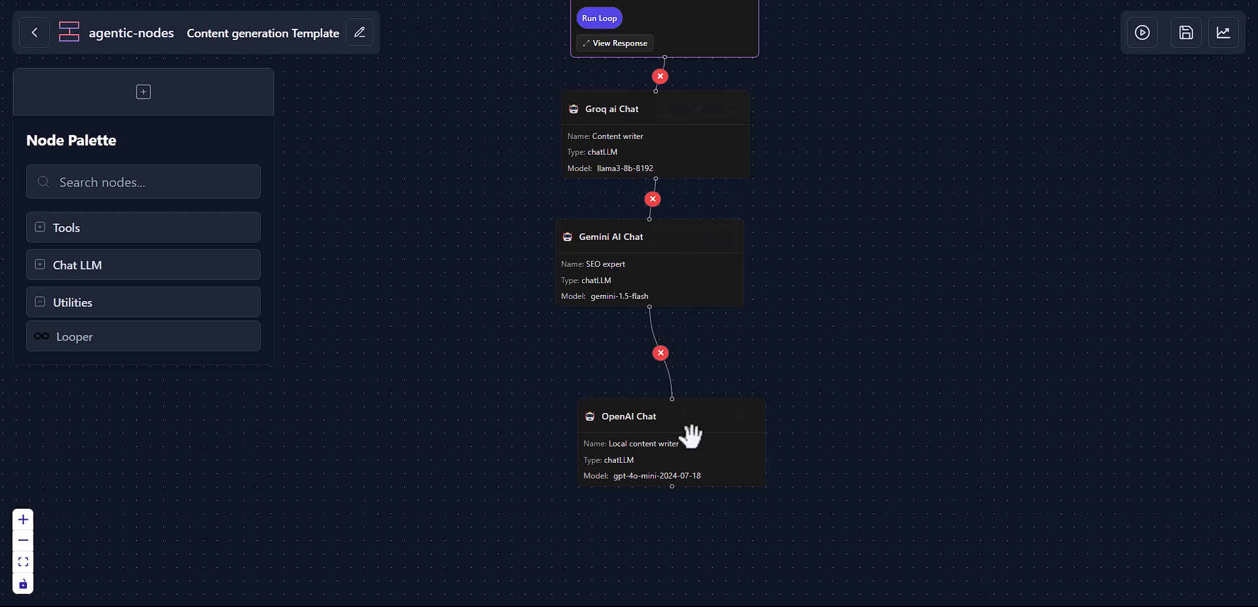
drag(837, 112, 795, 328)
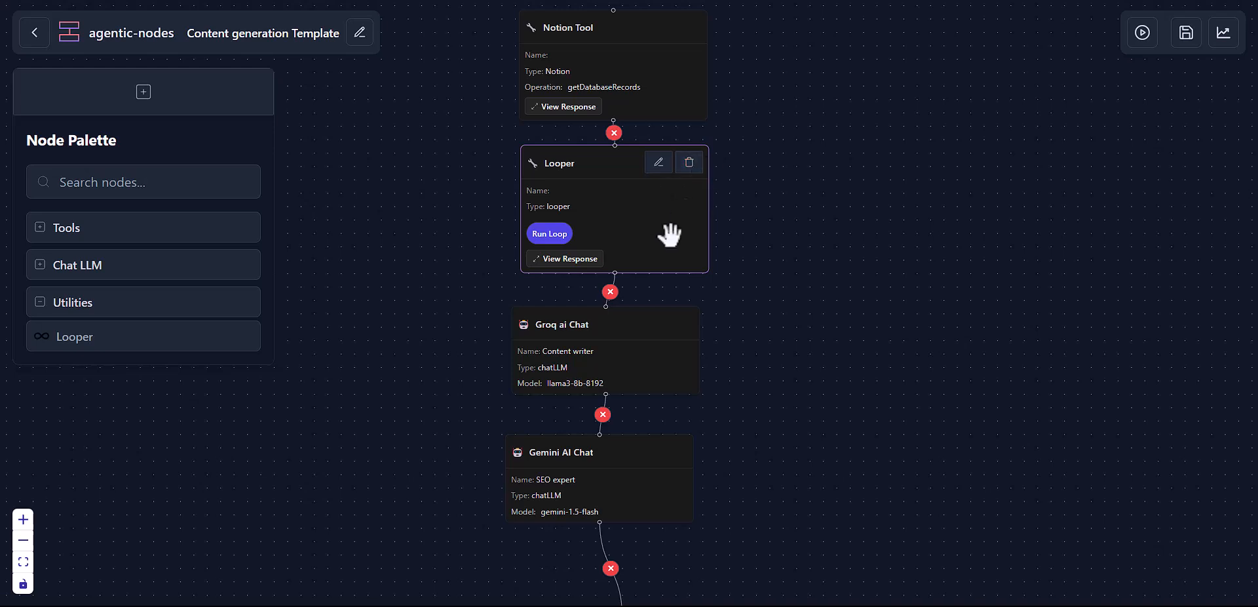
drag(767, 328, 764, 292)
mouse_move(646, 295)
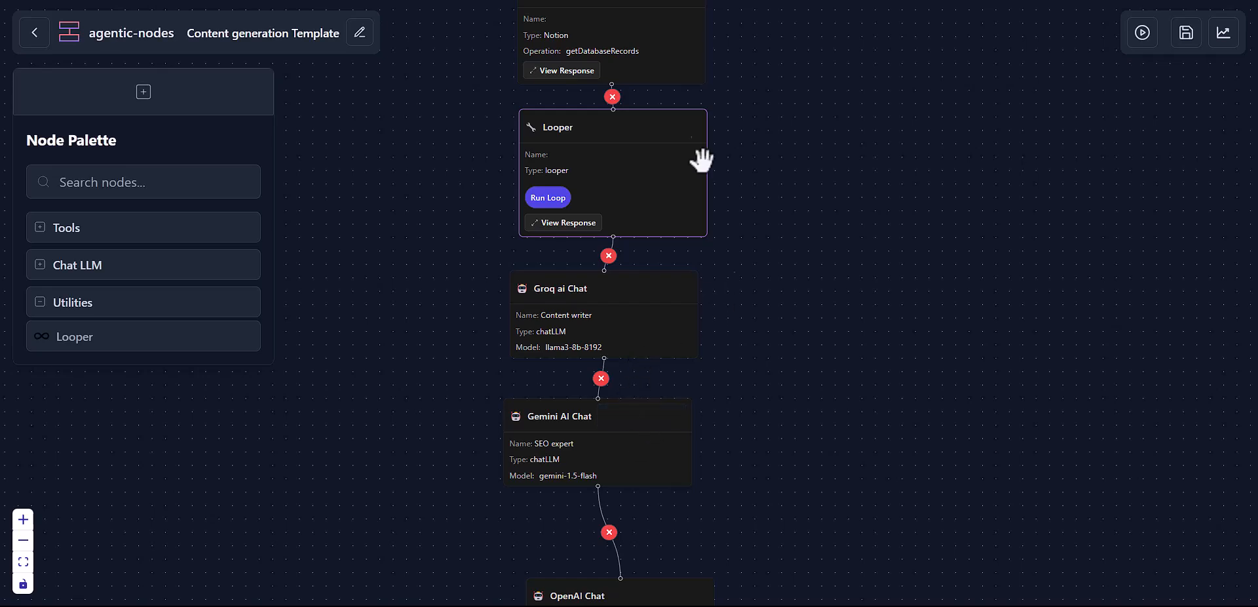
drag(735, 332, 785, 288)
Step: In the Groq Content writer settings, keep llama3-8b-8192 and production, then expand the system prompt
click(691, 242)
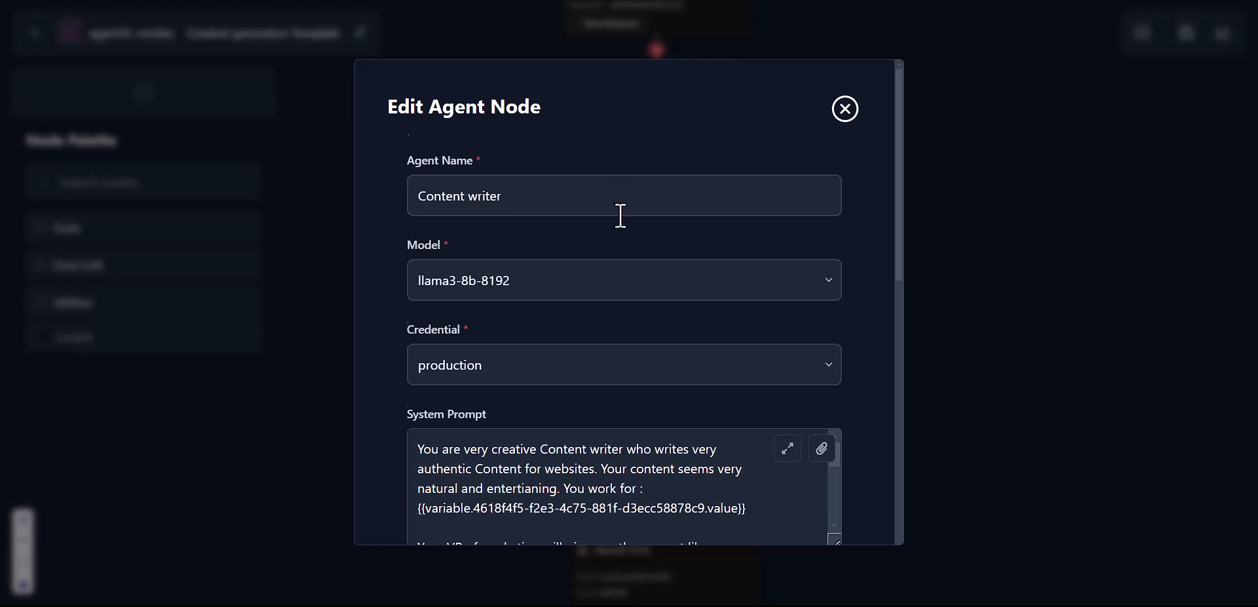
scroll(621, 216, down, 1)
click(581, 246)
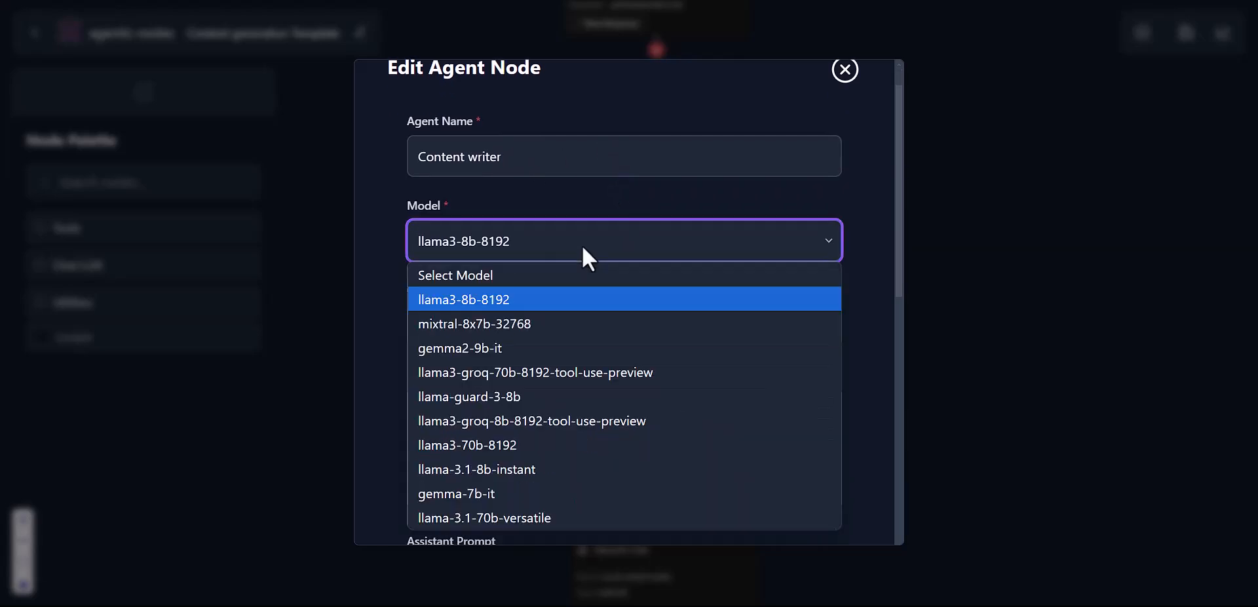
click(576, 296)
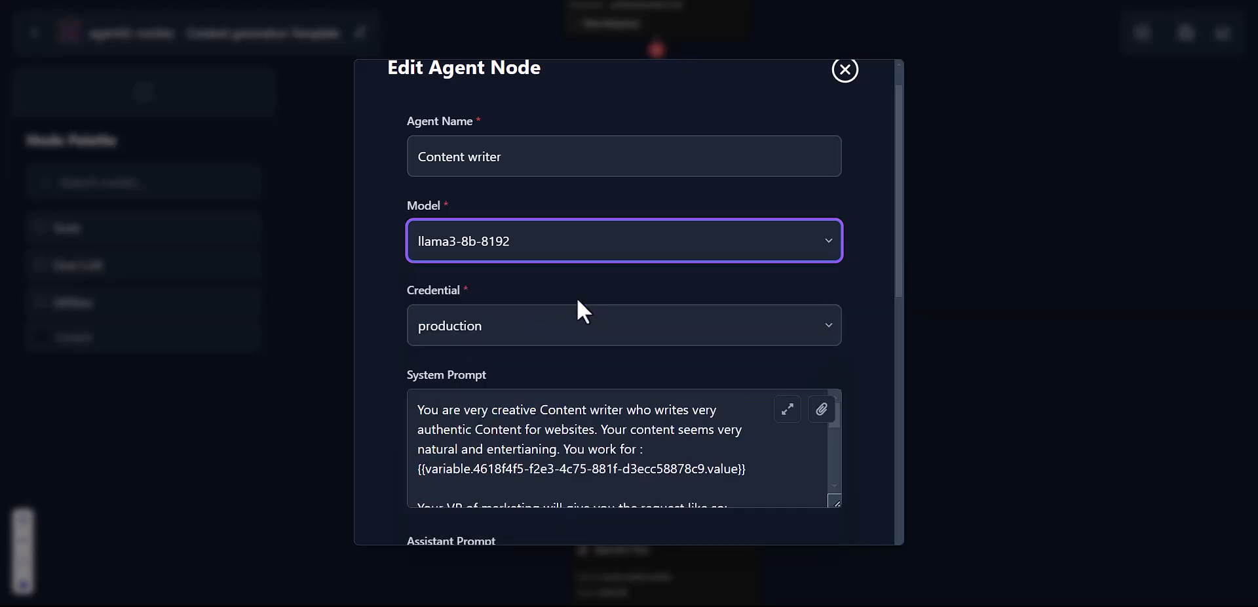
scroll(576, 296, down, 1)
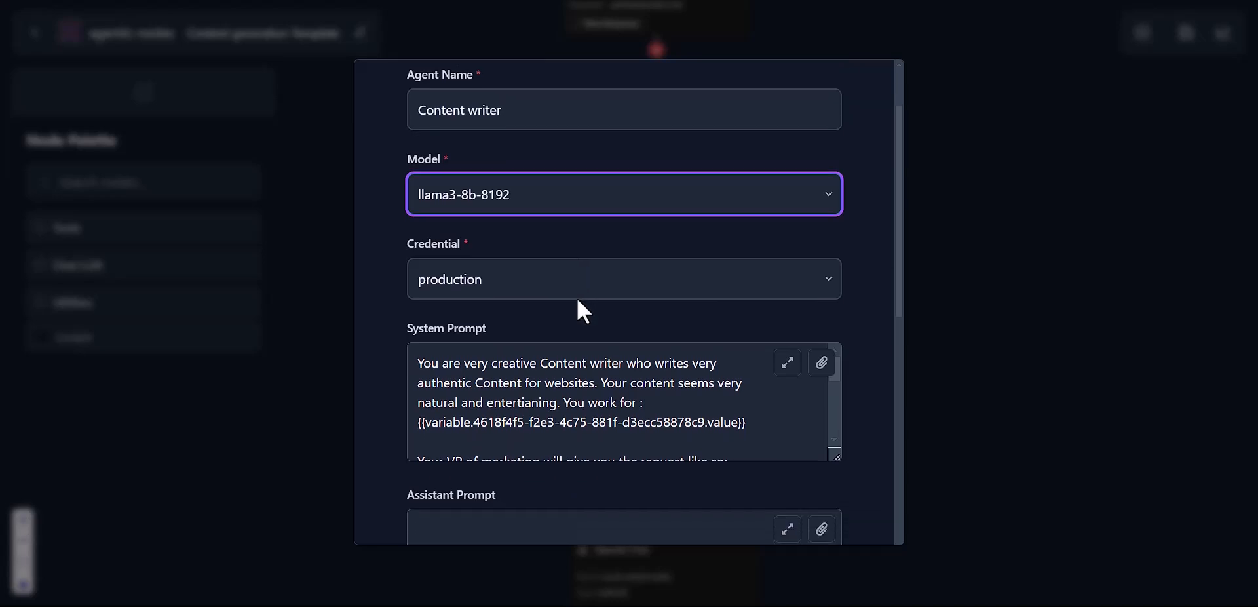
click(589, 271)
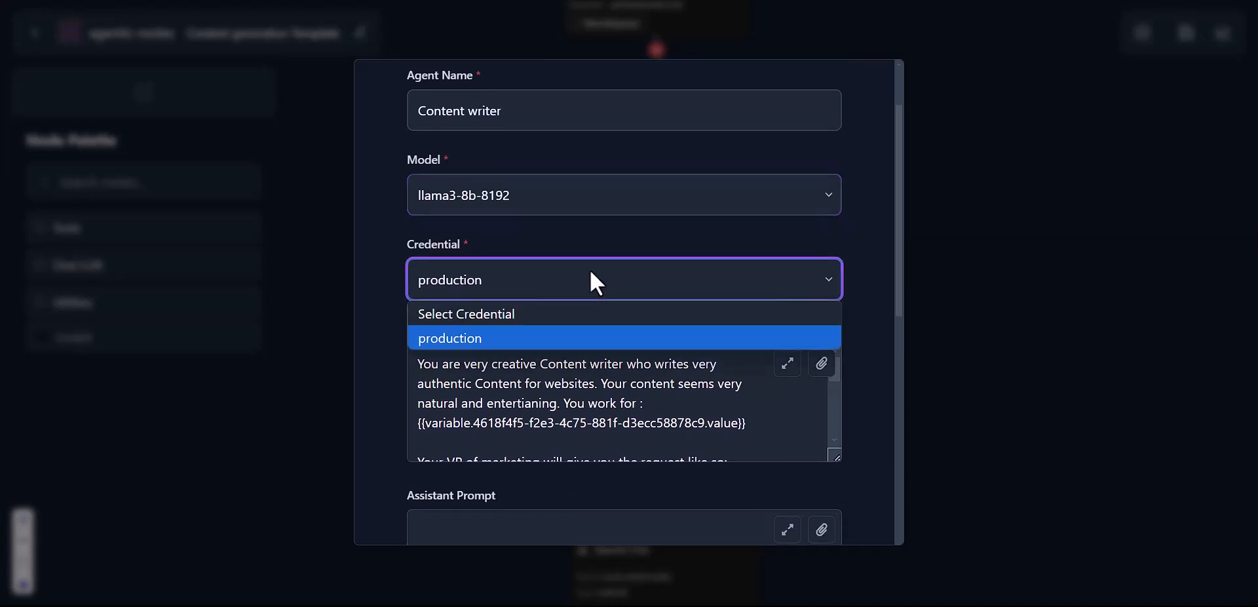
click(536, 333)
scroll(593, 243, down, 2)
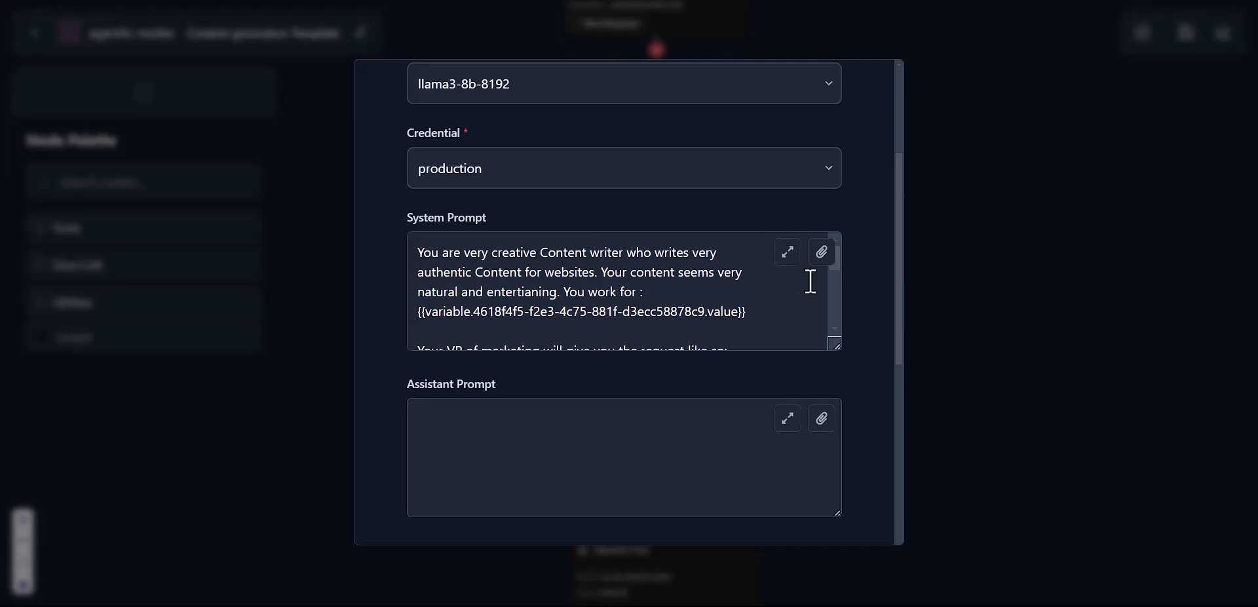
click(786, 261)
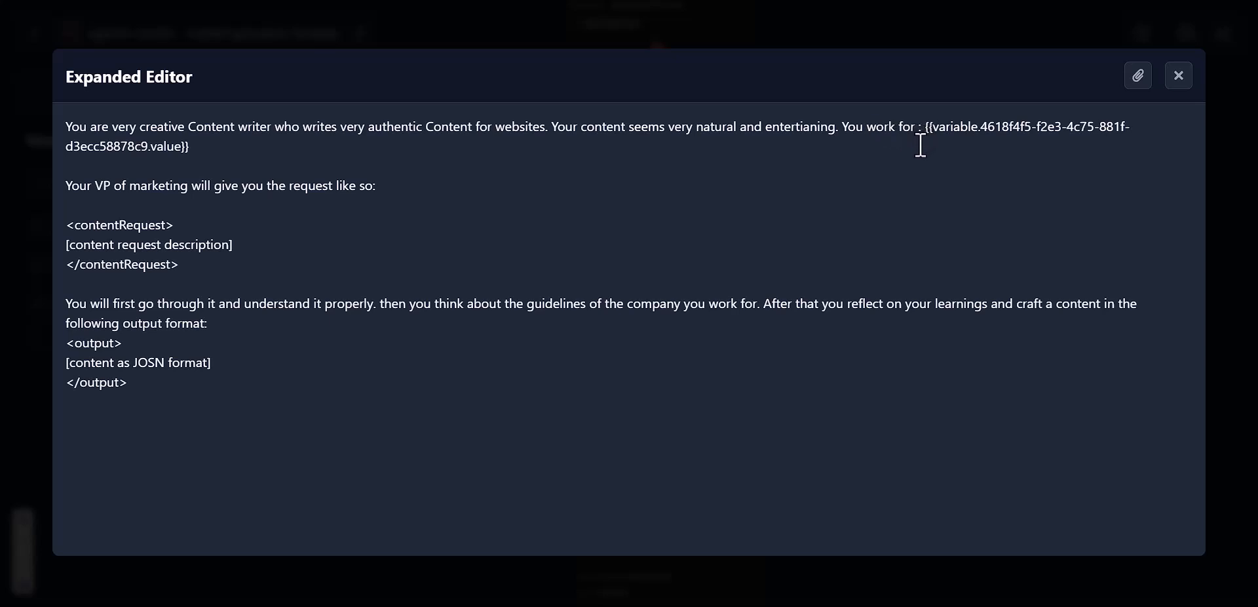
Step: Swap the token after 'You work for :' for the company information variable in the system prompt
click(905, 161)
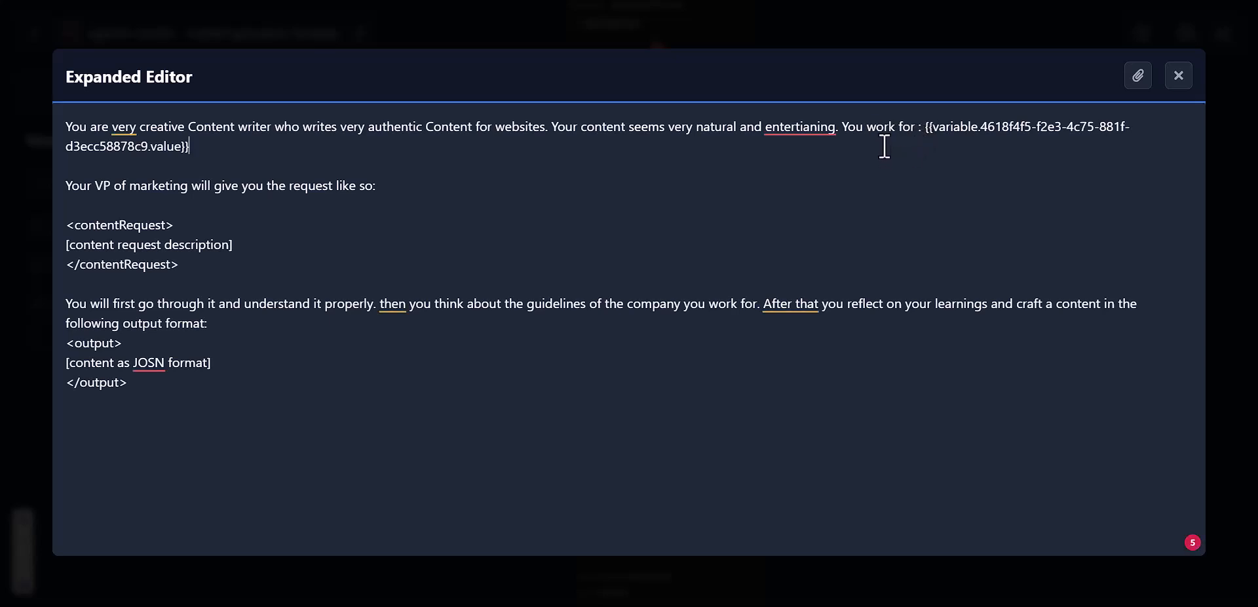
click(924, 126)
key(shift+Down)
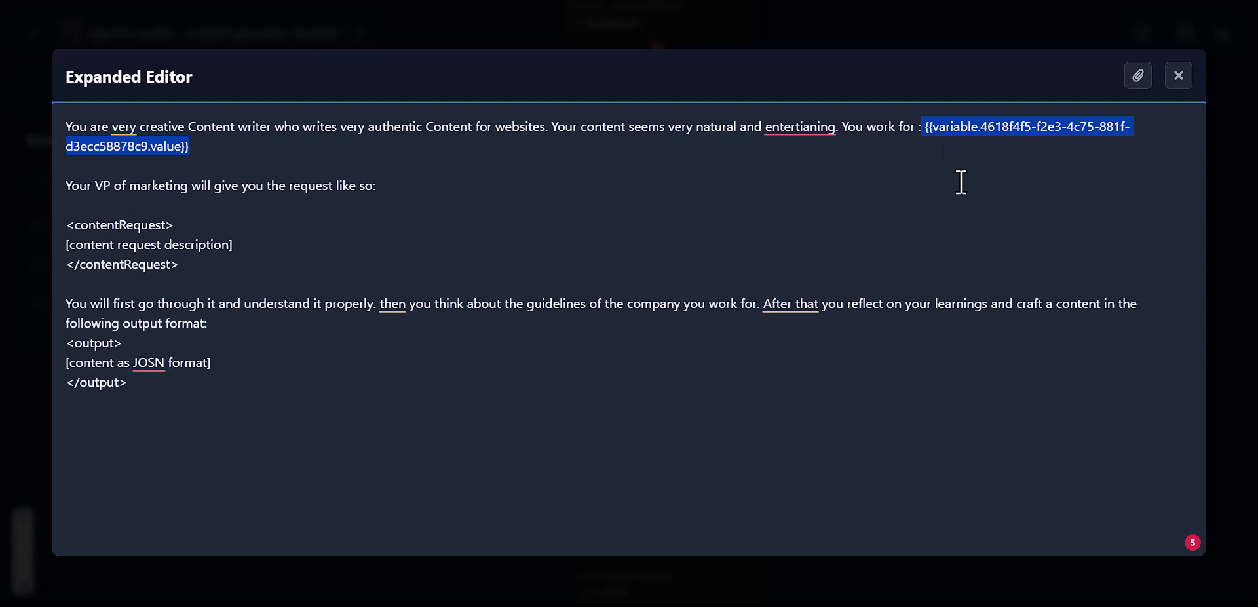
key(BackSpace)
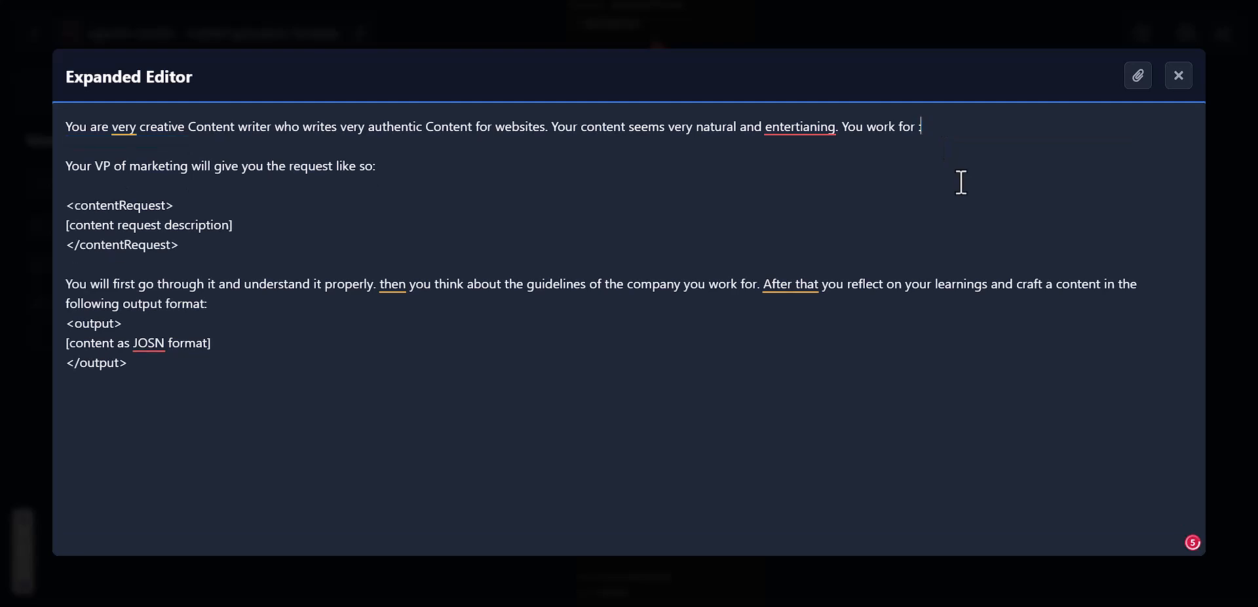
click(1140, 78)
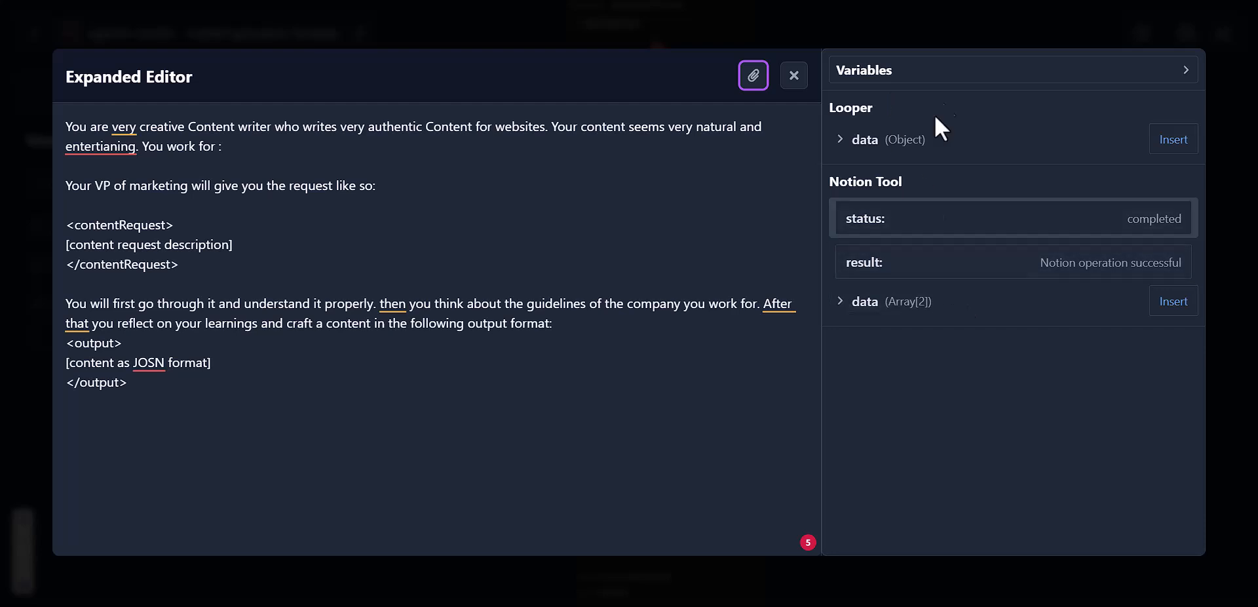
click(327, 143)
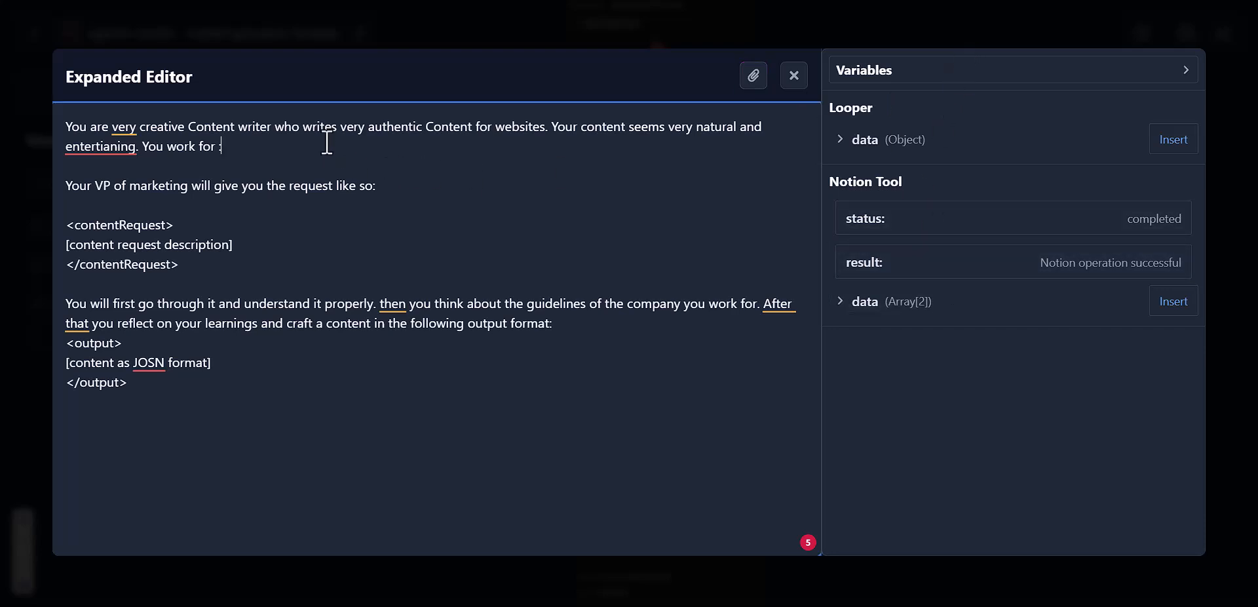
click(889, 73)
click(1158, 113)
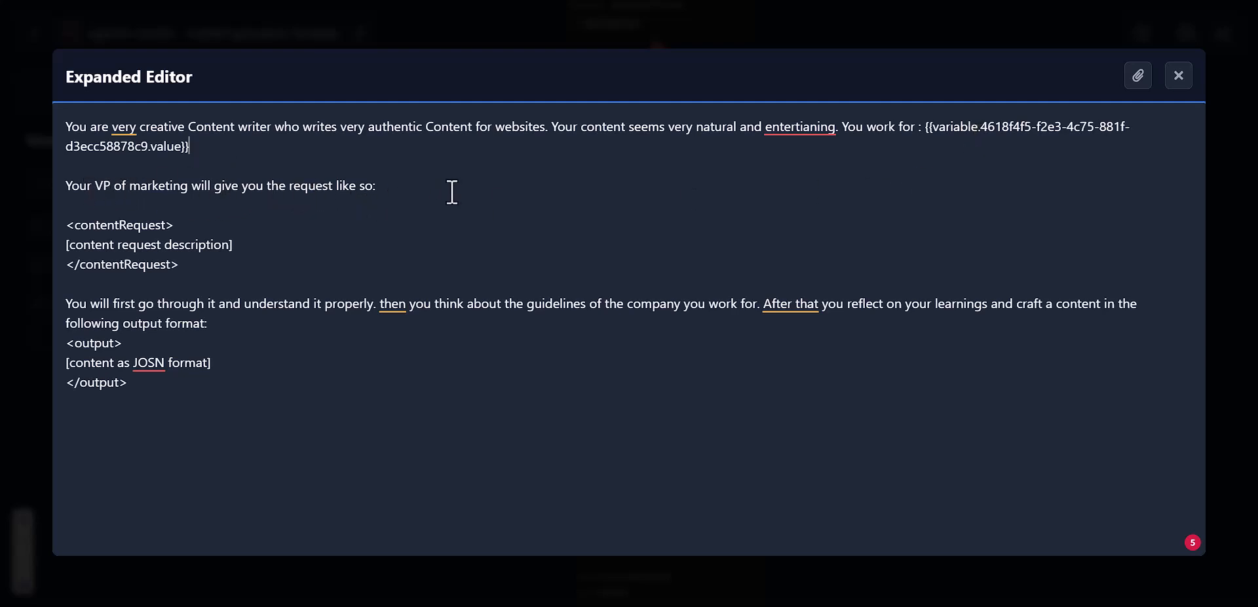
click(180, 226)
click(195, 231)
Step: Open the User Prompt at full size and delete the blogpost topic placeholder after 'about:'
click(1176, 77)
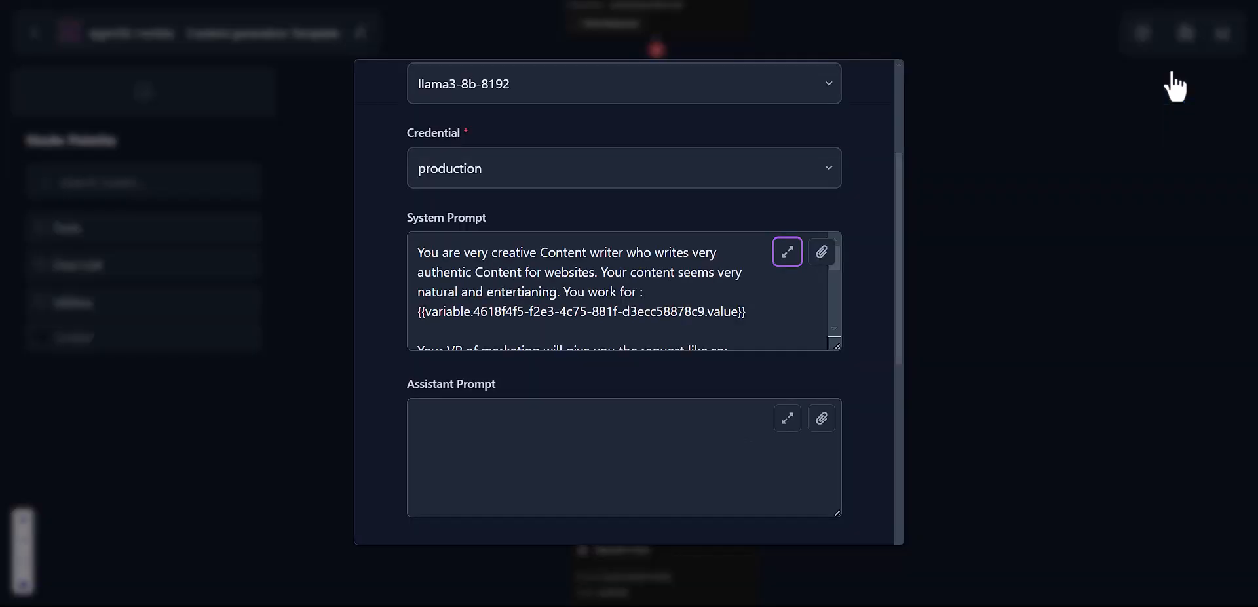
scroll(819, 234, down, 5)
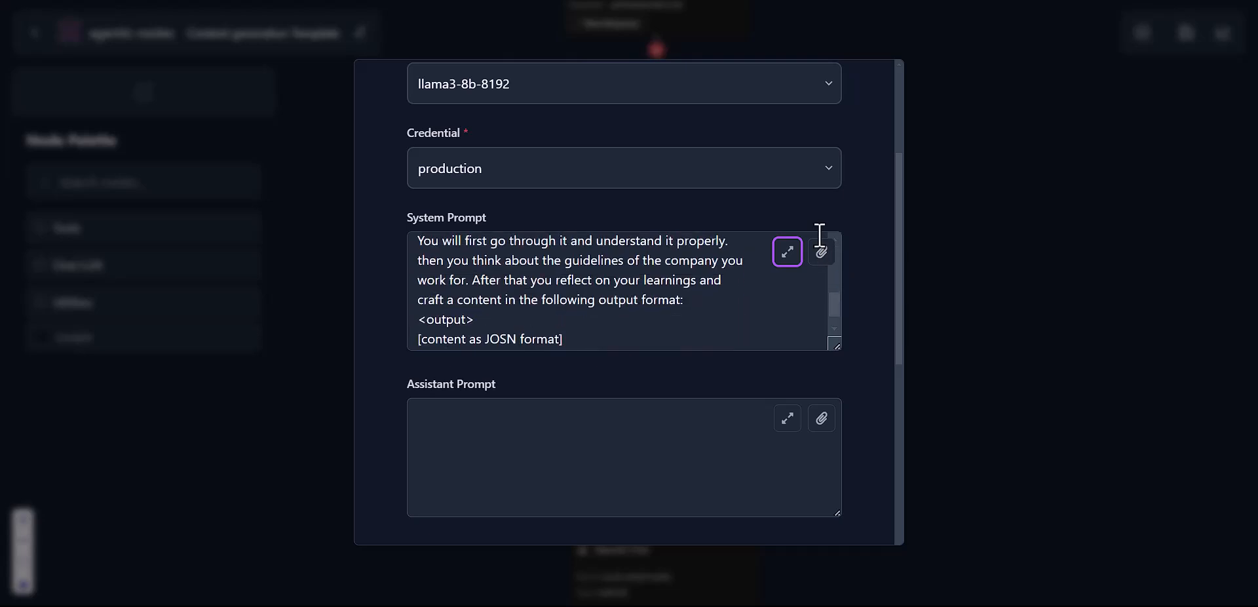
scroll(836, 225, down, 3)
scroll(836, 222, down, 3)
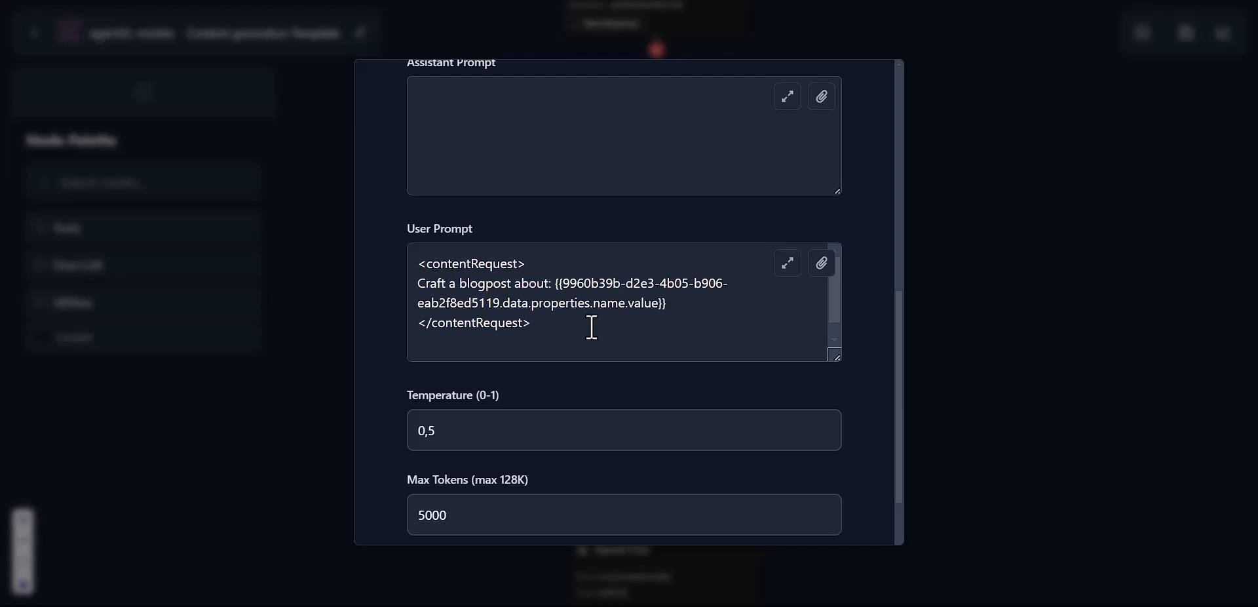
click(789, 264)
click(372, 221)
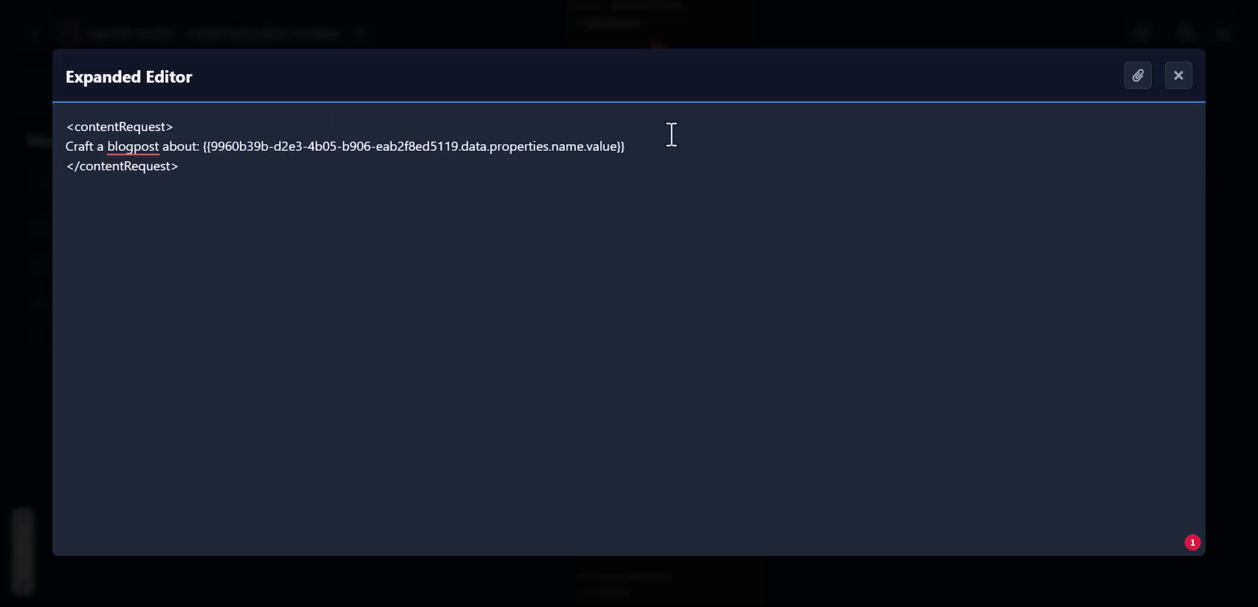
drag(651, 152, 202, 147)
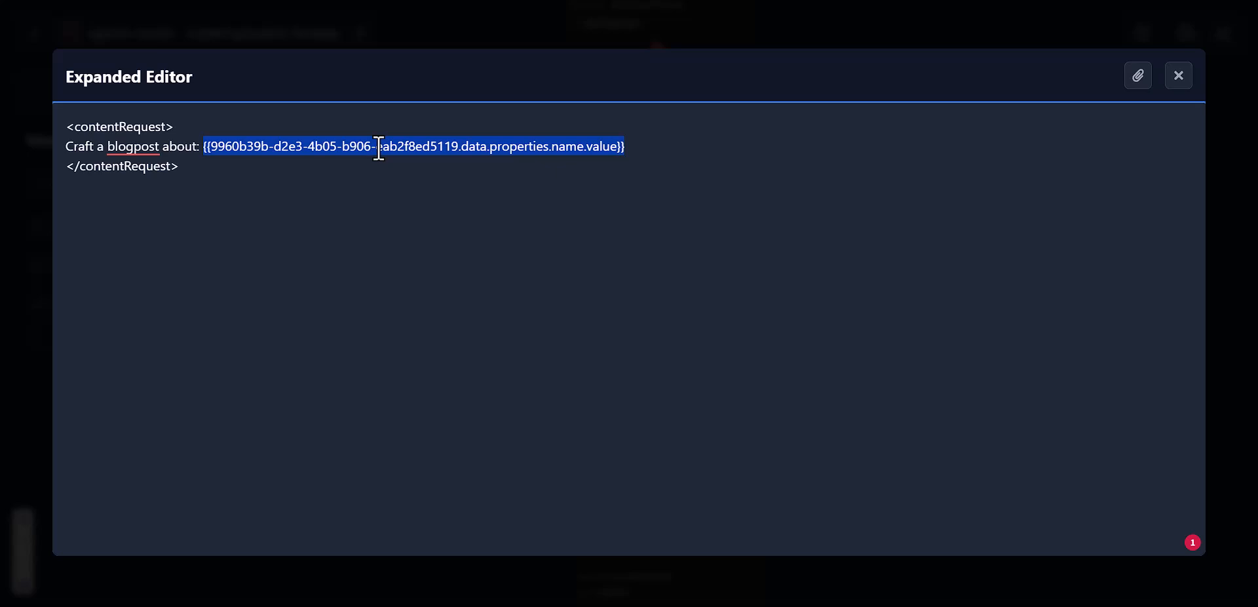
key(BackSpace)
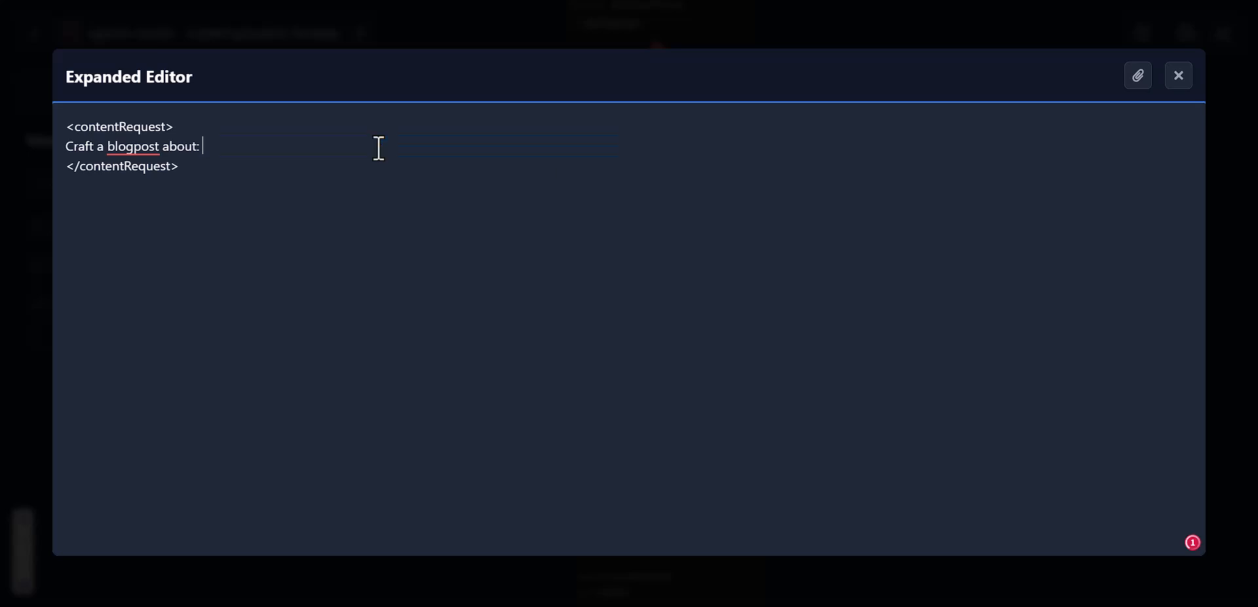
Step: Insert the Looper's data > properties > name value variable after 'Craft a blogpost about:'
click(1138, 76)
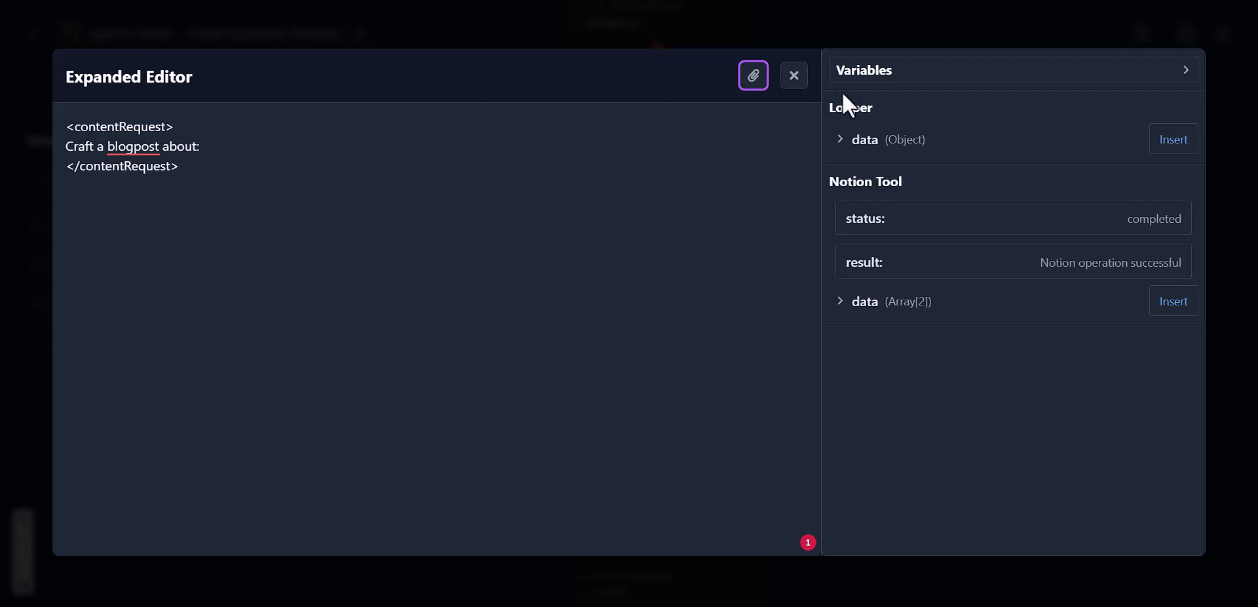
click(845, 139)
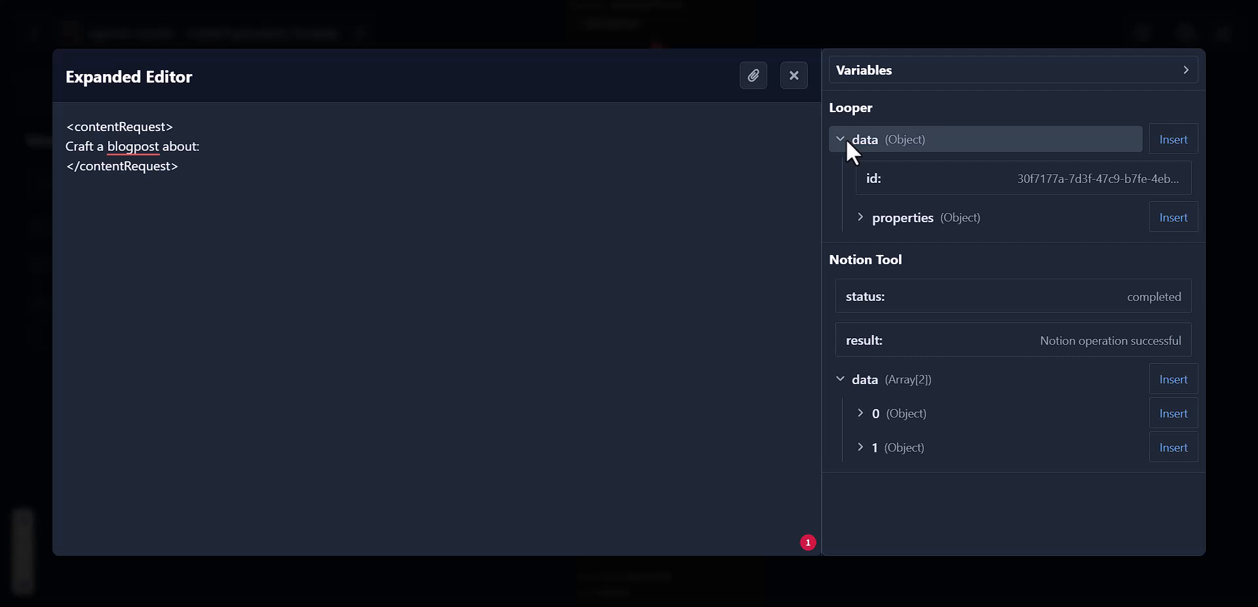
click(926, 216)
scroll(929, 219, down, 5)
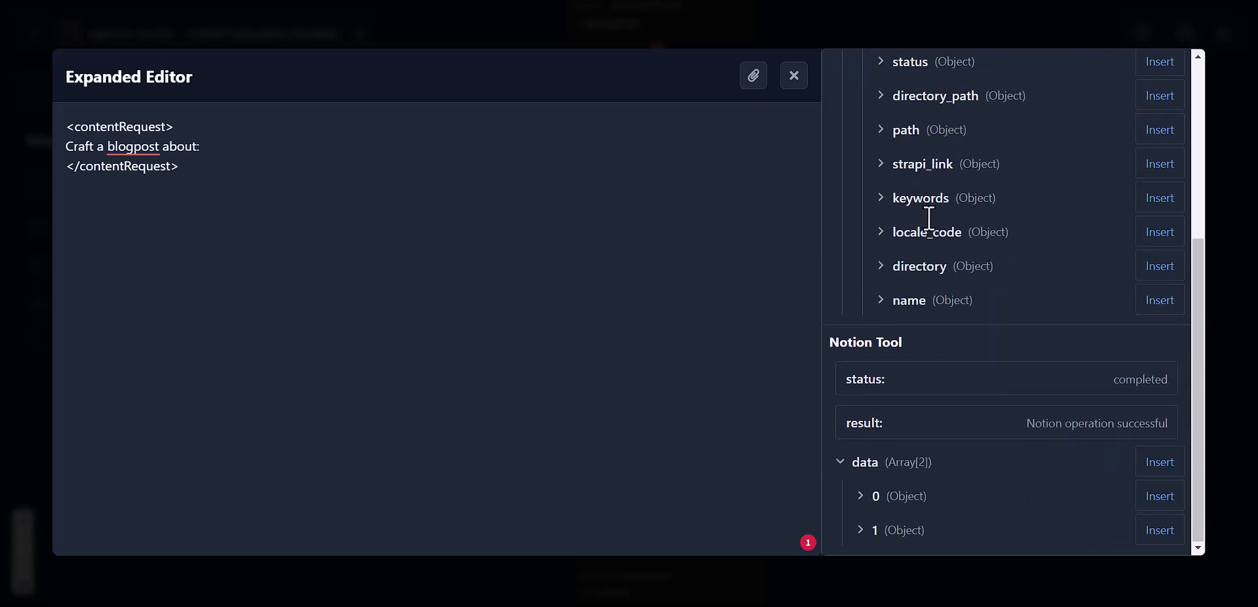
click(918, 301)
scroll(919, 302, down, 6)
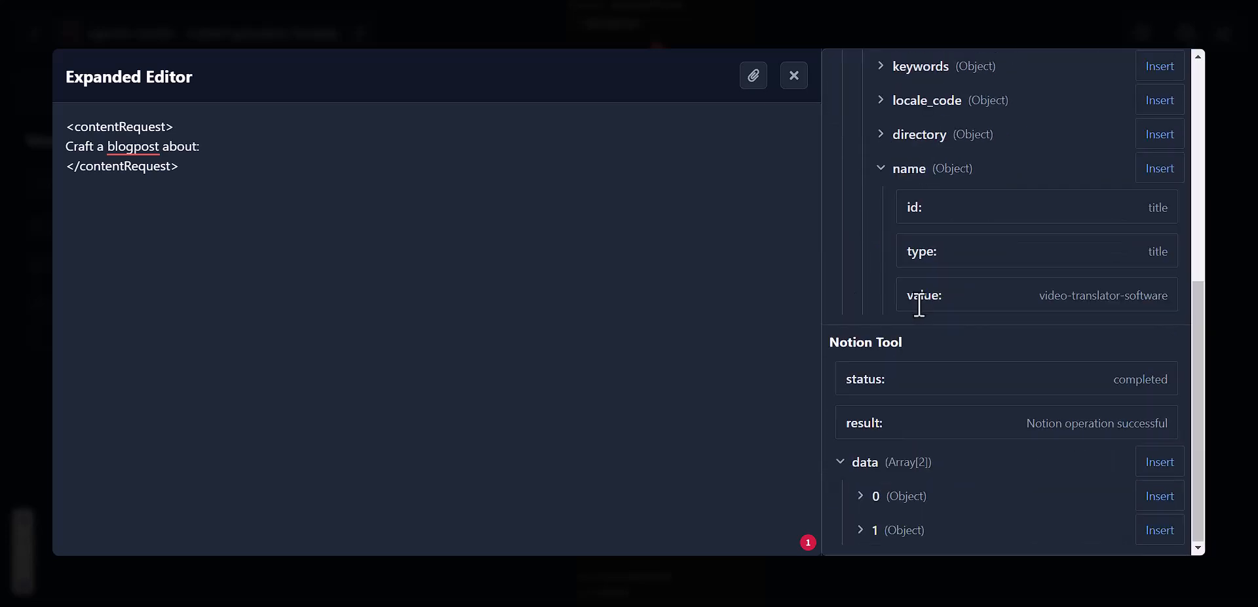
click(1091, 305)
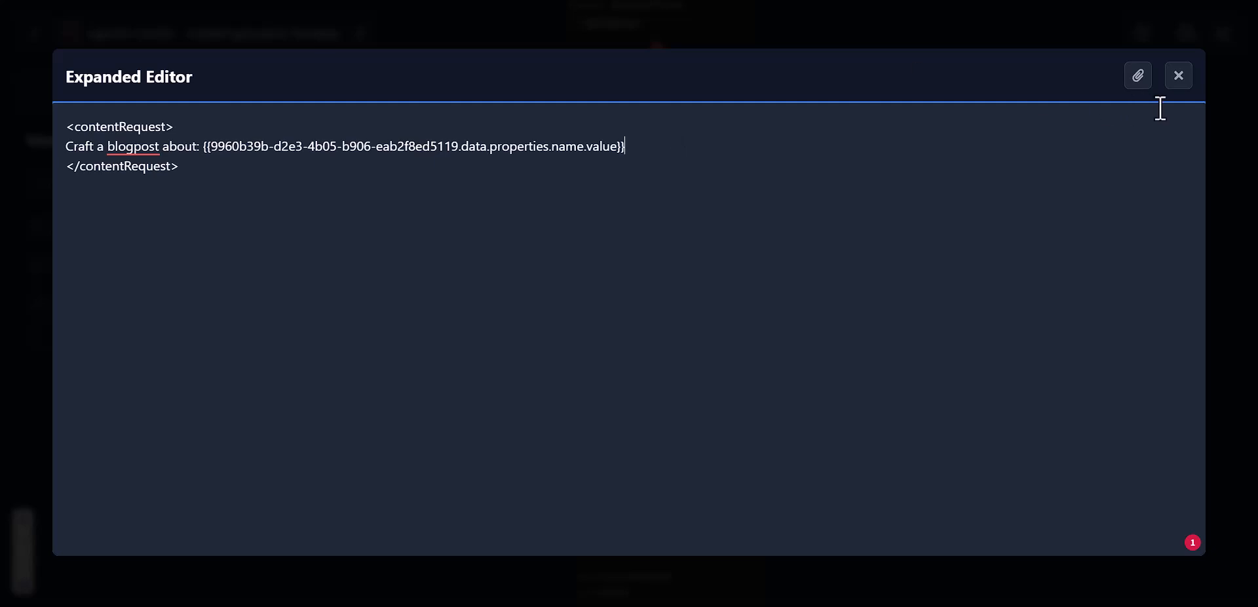
click(1179, 76)
scroll(629, 361, down, 3)
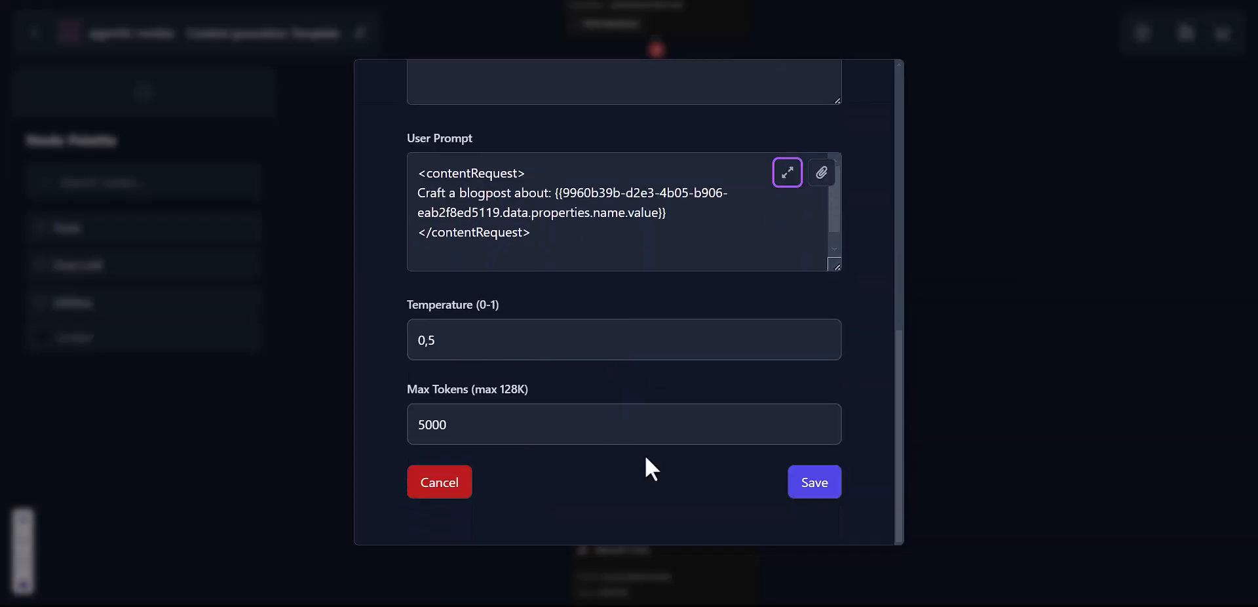
Step: Save the Content writer node and the Content generation Template workflow, then recheck the node
click(810, 490)
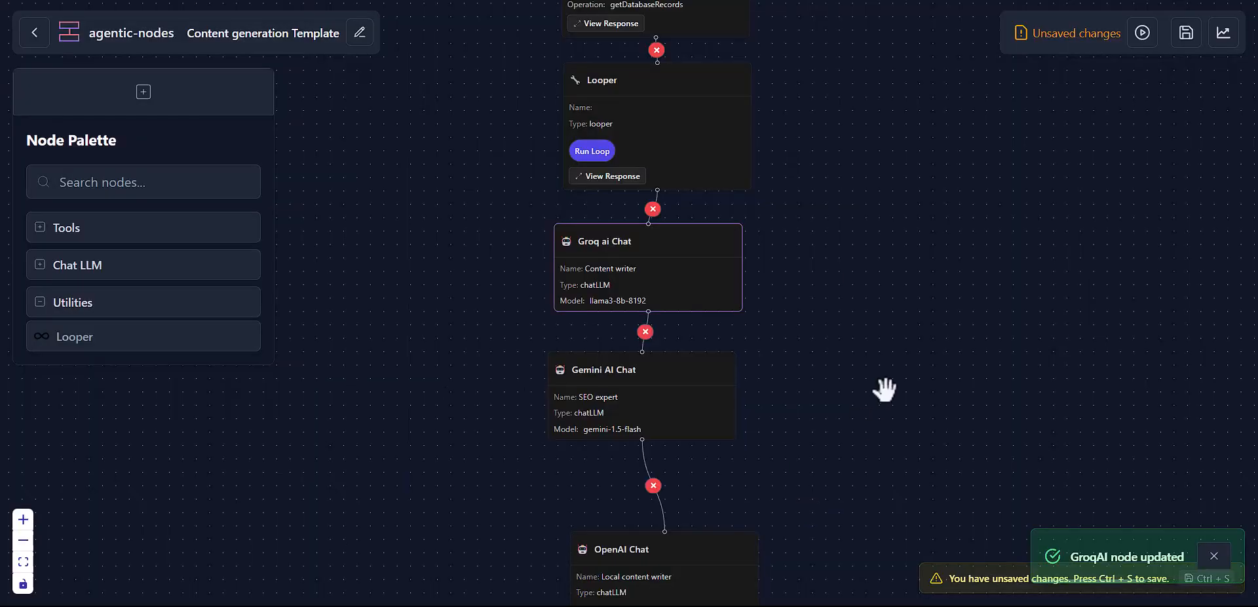
key(ctrl+s)
drag(913, 301, 905, 163)
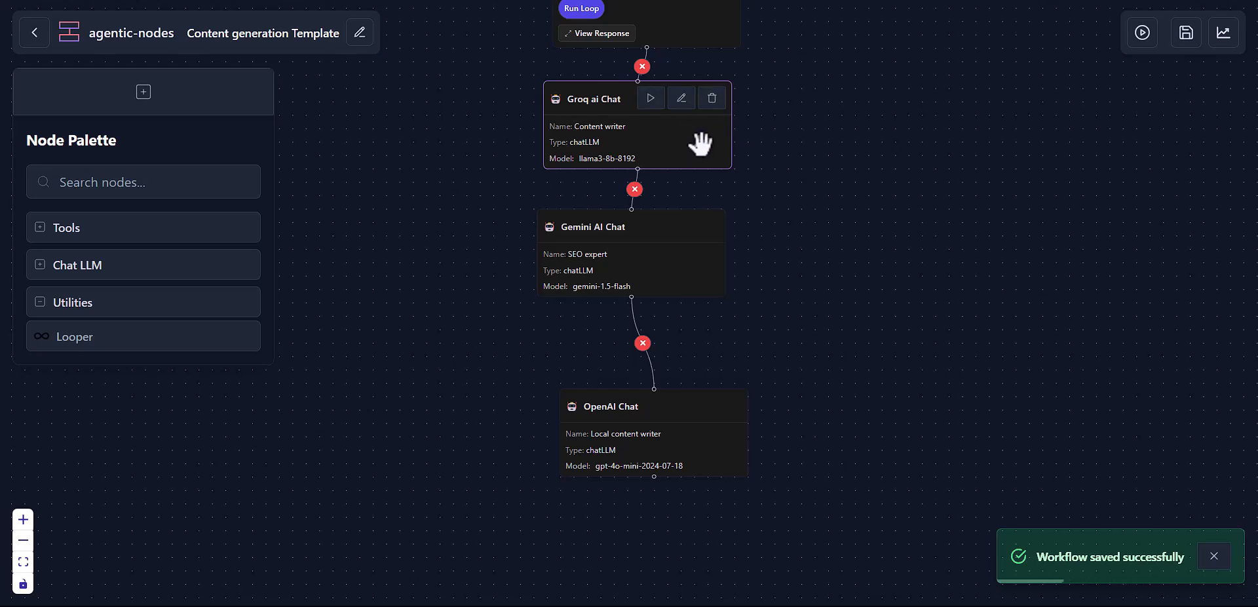
click(681, 97)
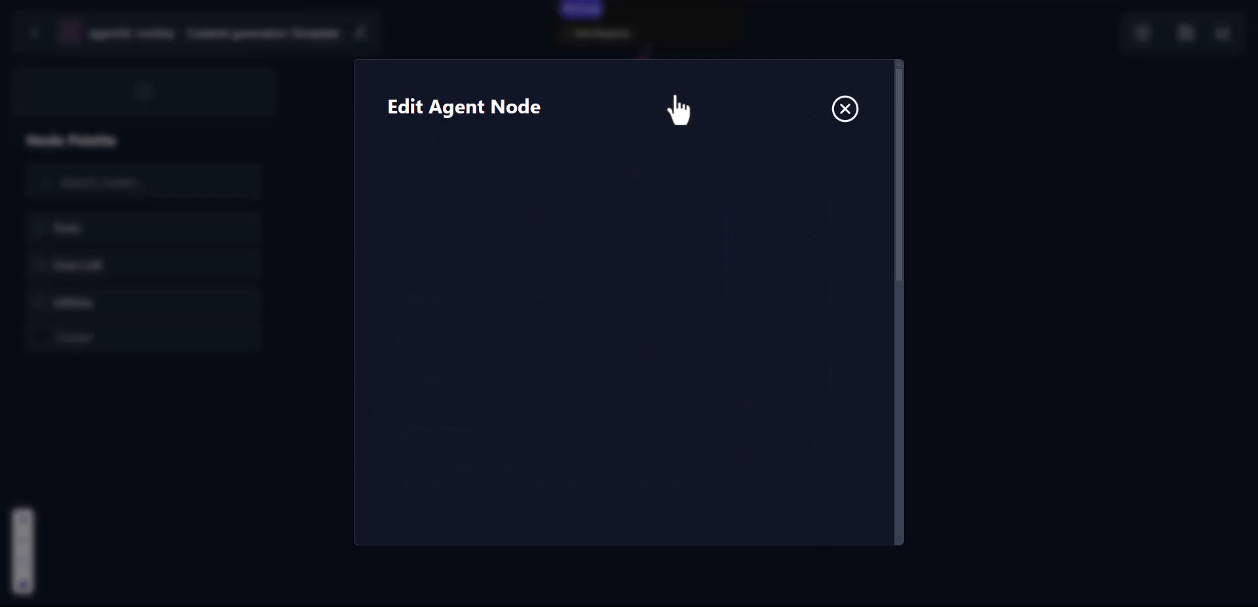
scroll(596, 349, down, 3)
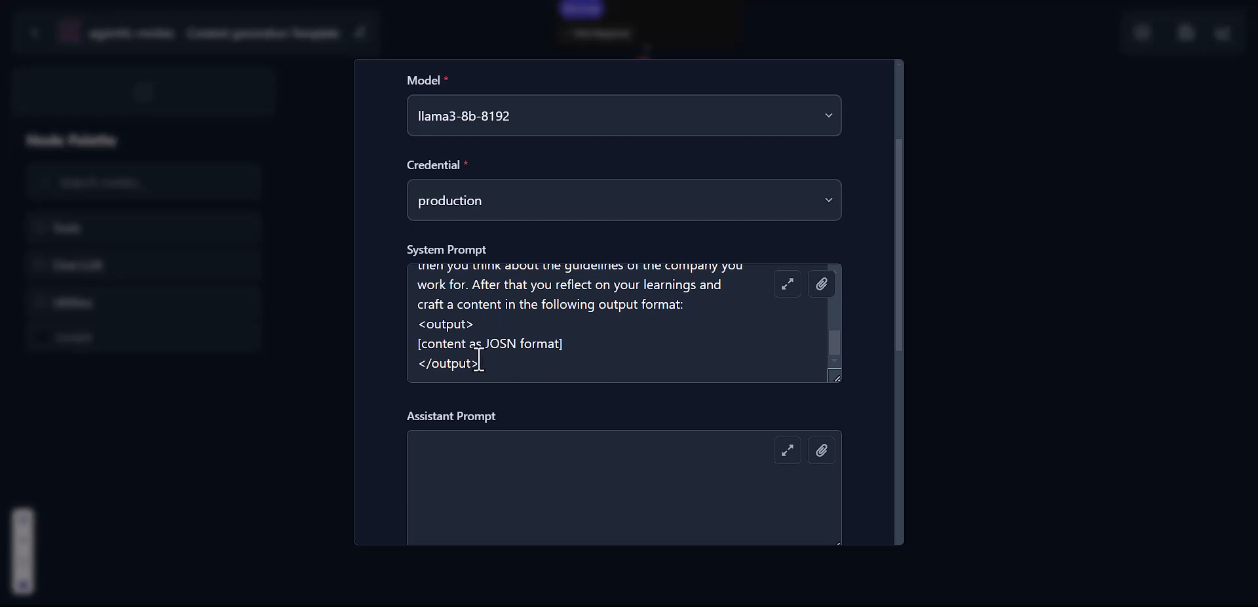
scroll(878, 347, down, 5)
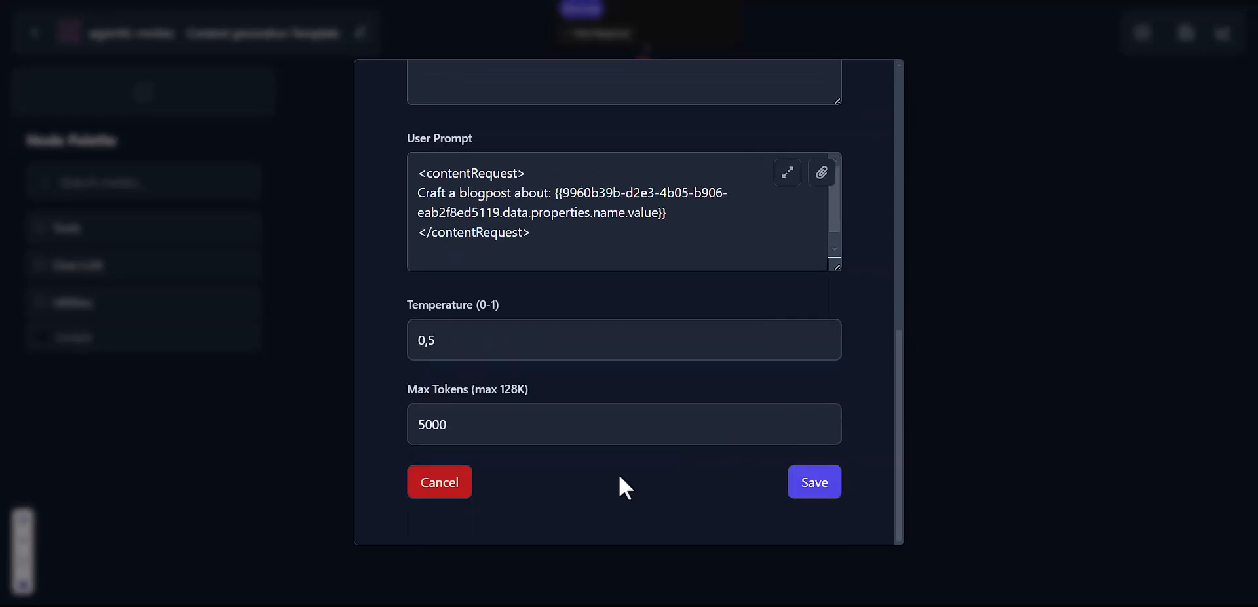
click(452, 487)
mouse_move(677, 256)
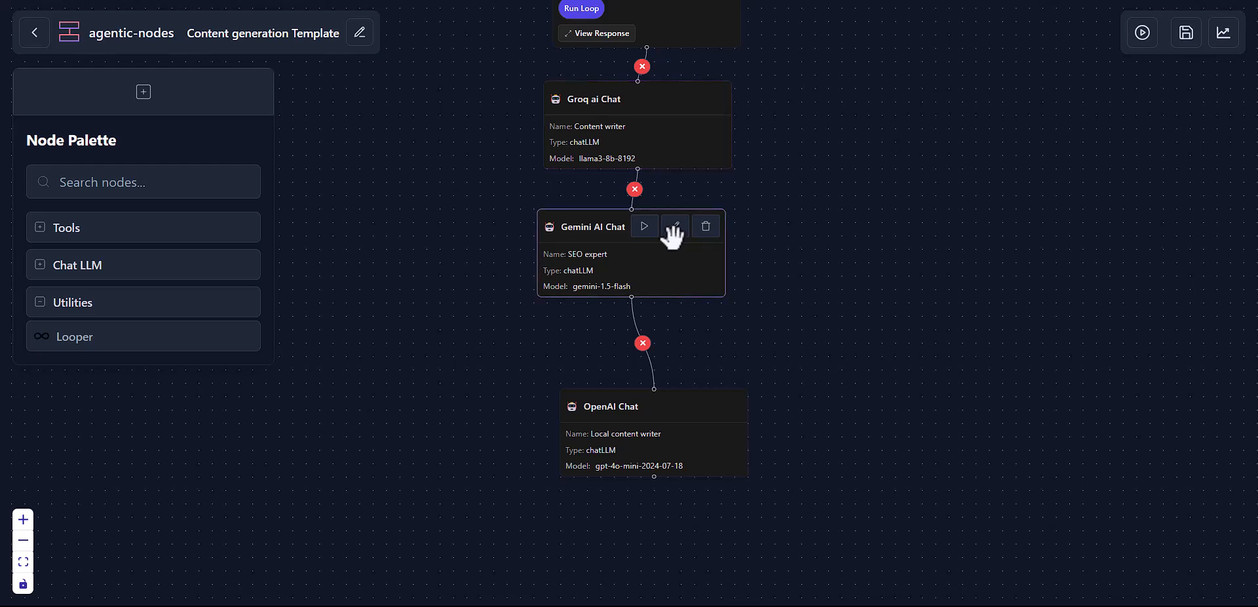
Step: Open the Gemini SEO expert settings and keep gemini-1.5-flash as the model
click(675, 229)
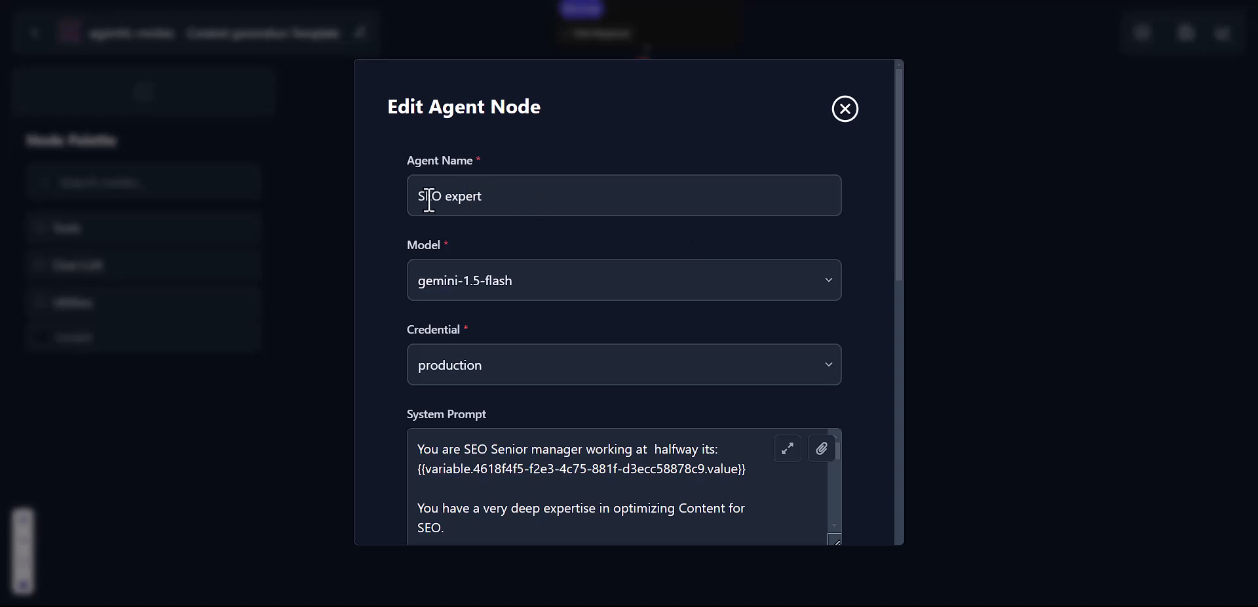
click(560, 275)
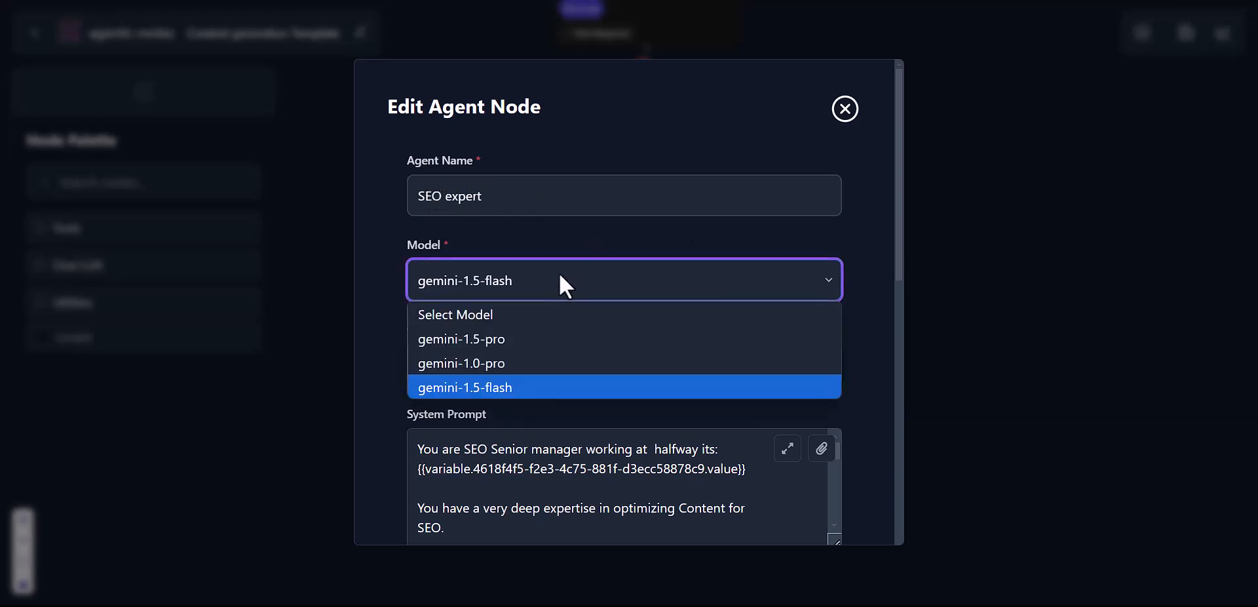
click(595, 235)
scroll(593, 235, down, 1)
scroll(595, 238, up, 1)
scroll(557, 274, down, 1)
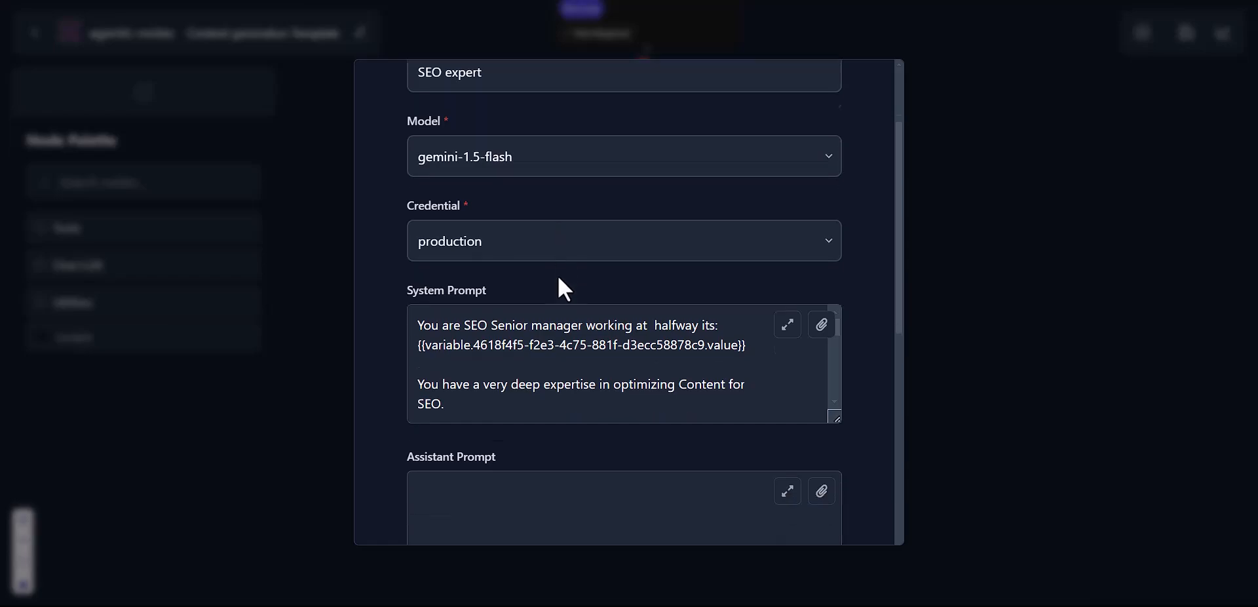
Step: Review the SEO expert's system prompt and its available variables, then scroll to the User Prompt
click(787, 292)
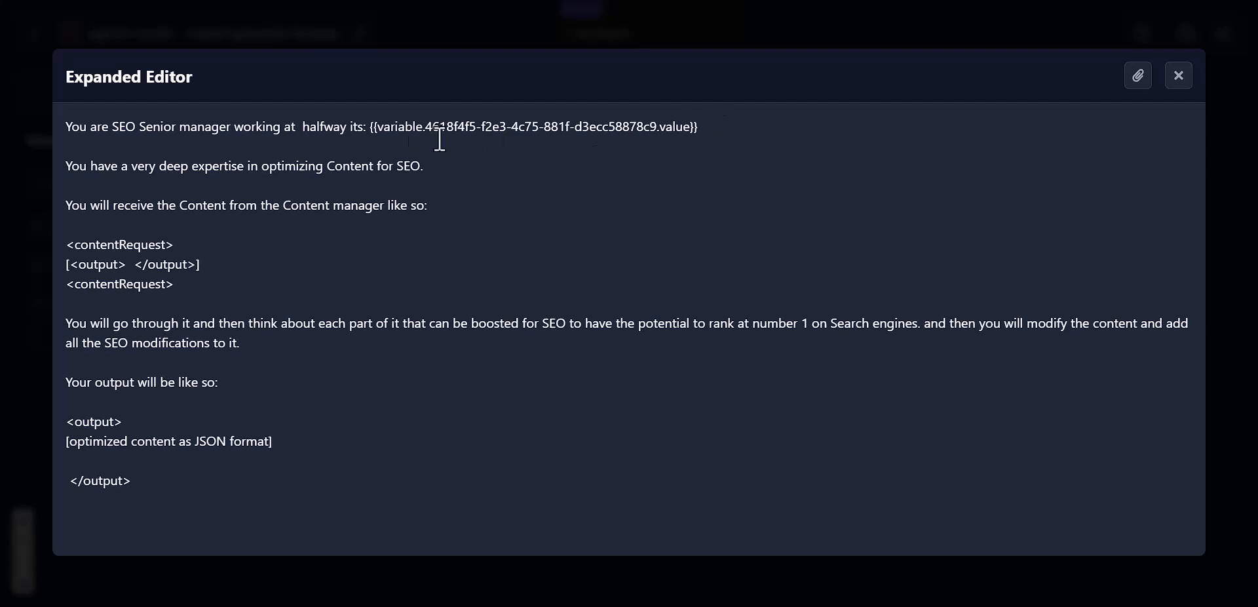
click(1138, 76)
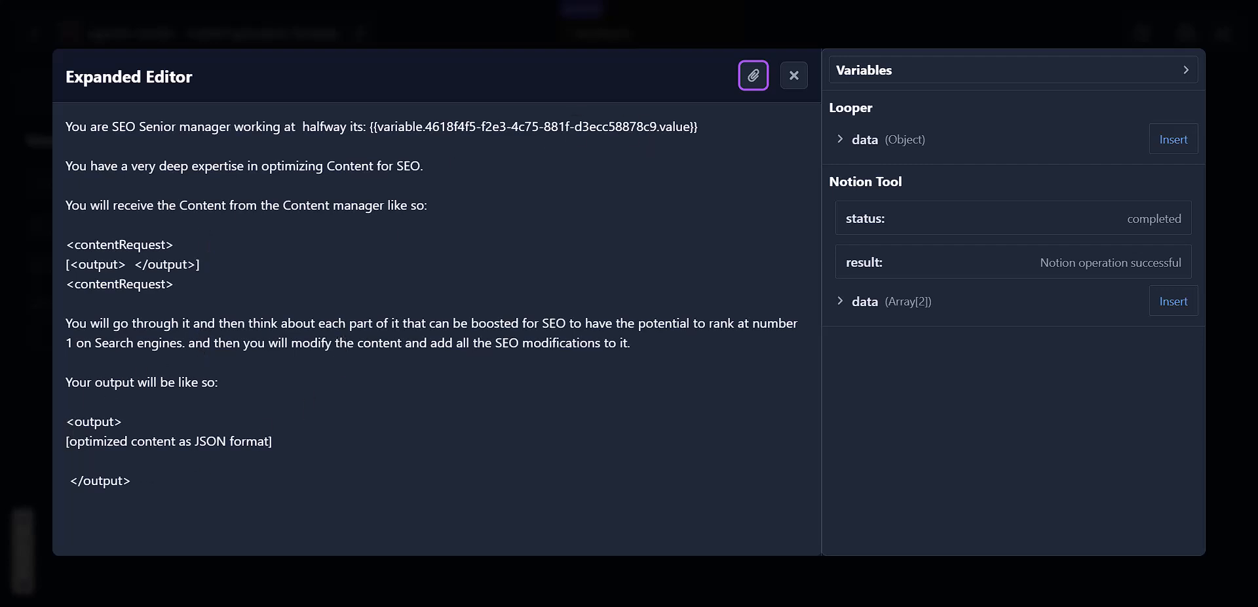
click(794, 76)
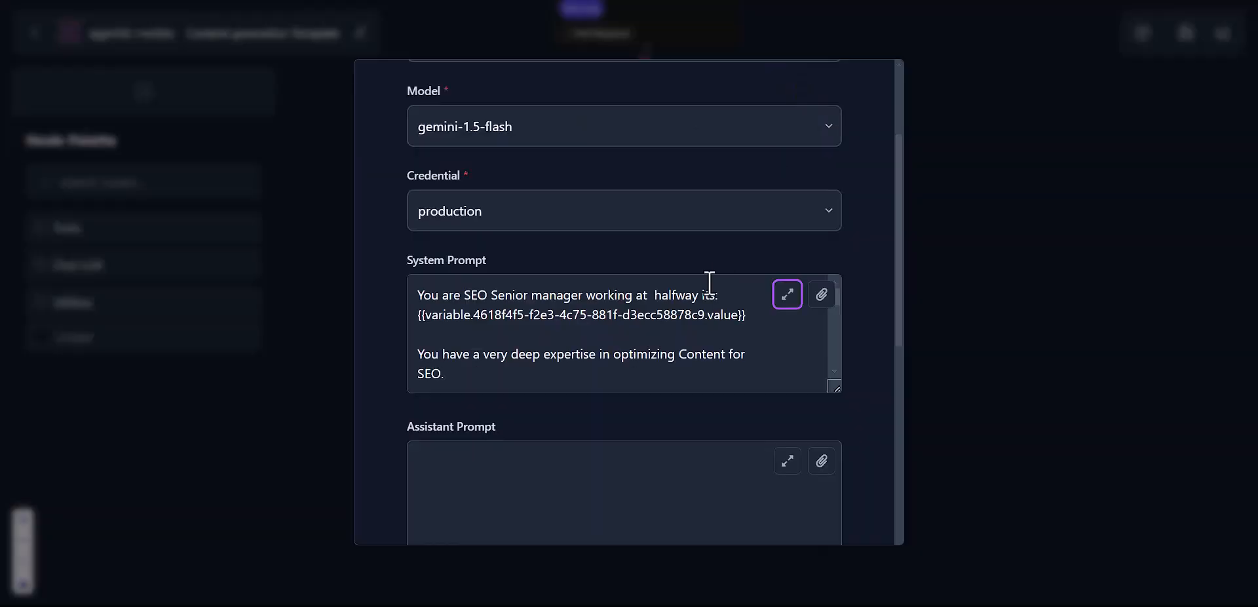
scroll(708, 281, down, 4)
scroll(711, 266, down, 3)
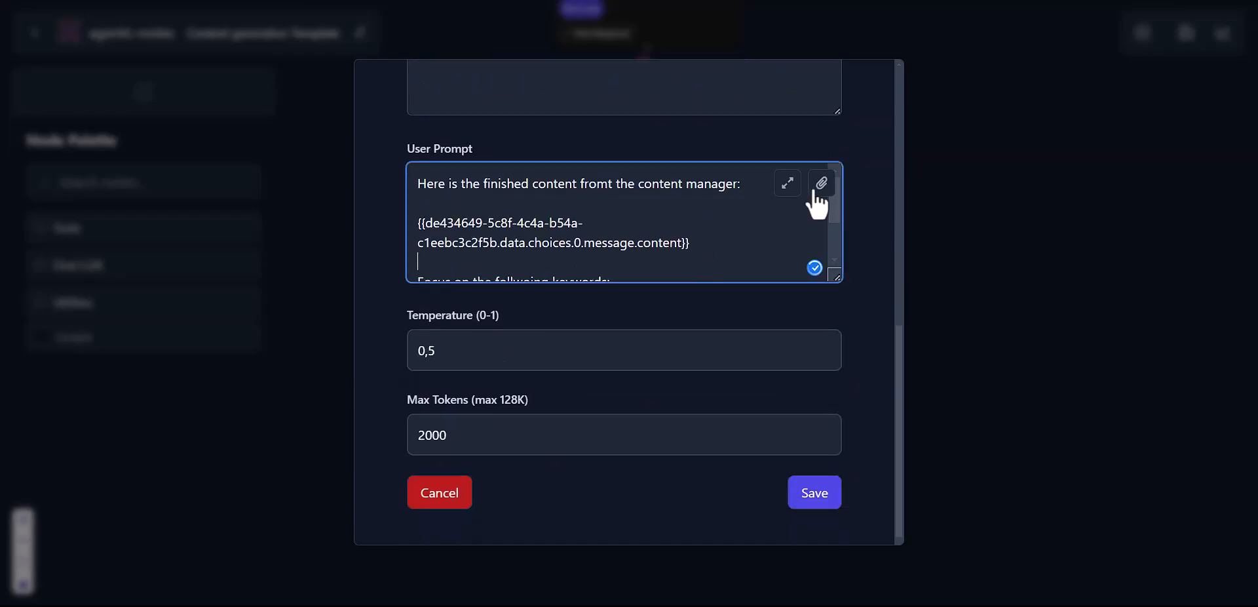
Step: Inspect the user prompt's Content writer output and keywords variables, then cancel without changes
click(786, 187)
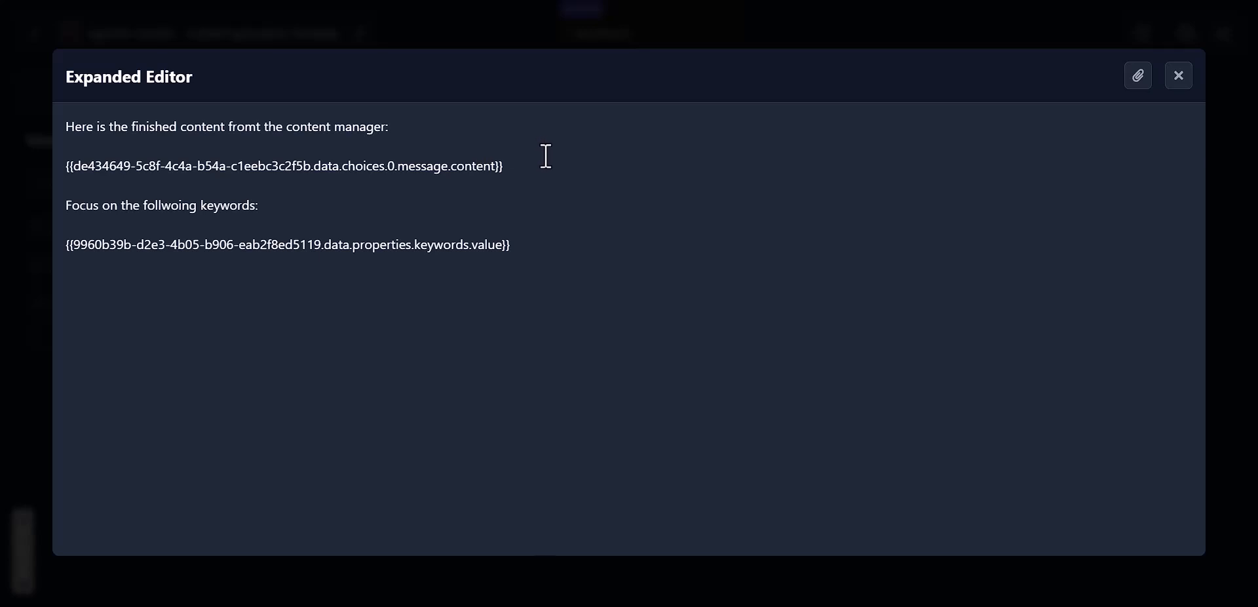
drag(544, 159, 352, 147)
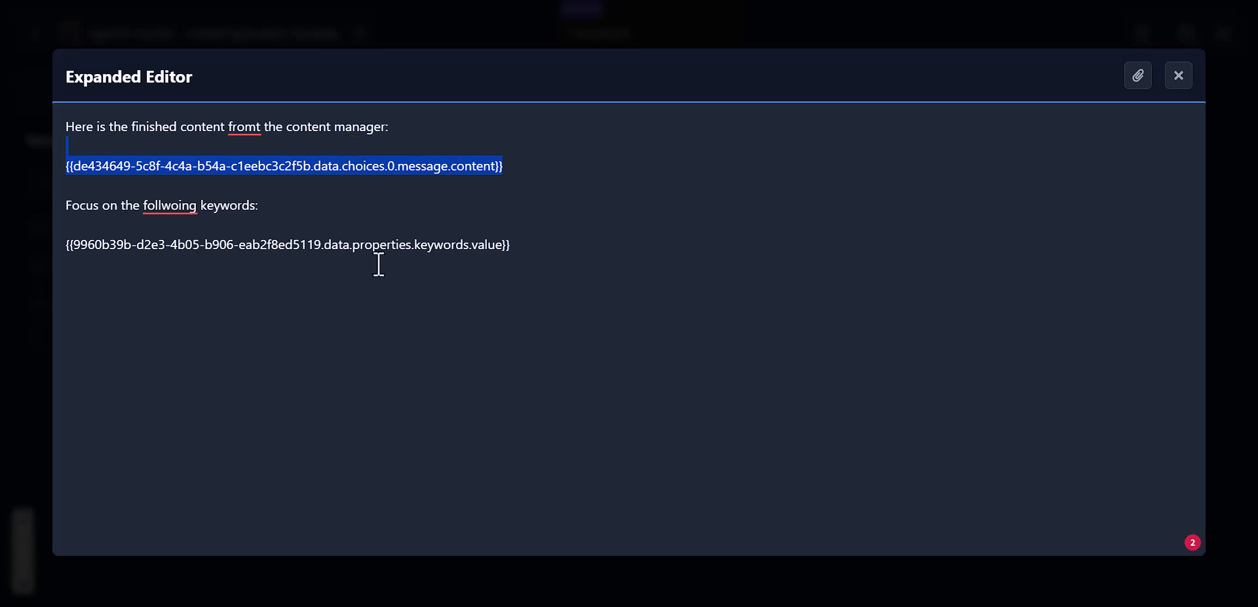
click(541, 252)
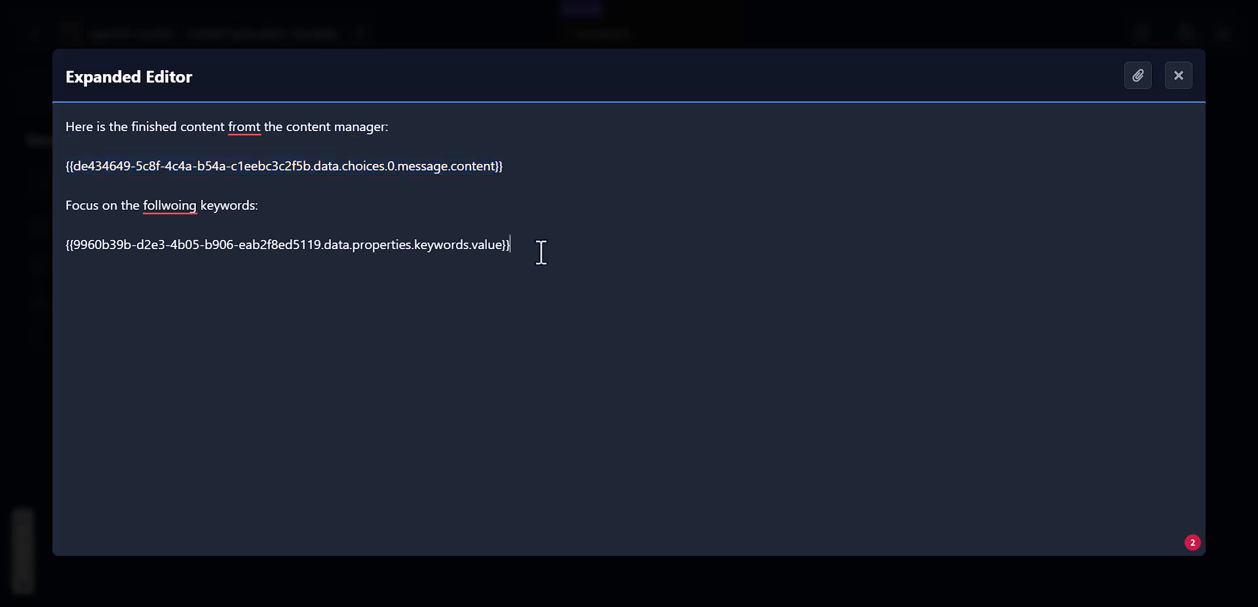
click(1177, 76)
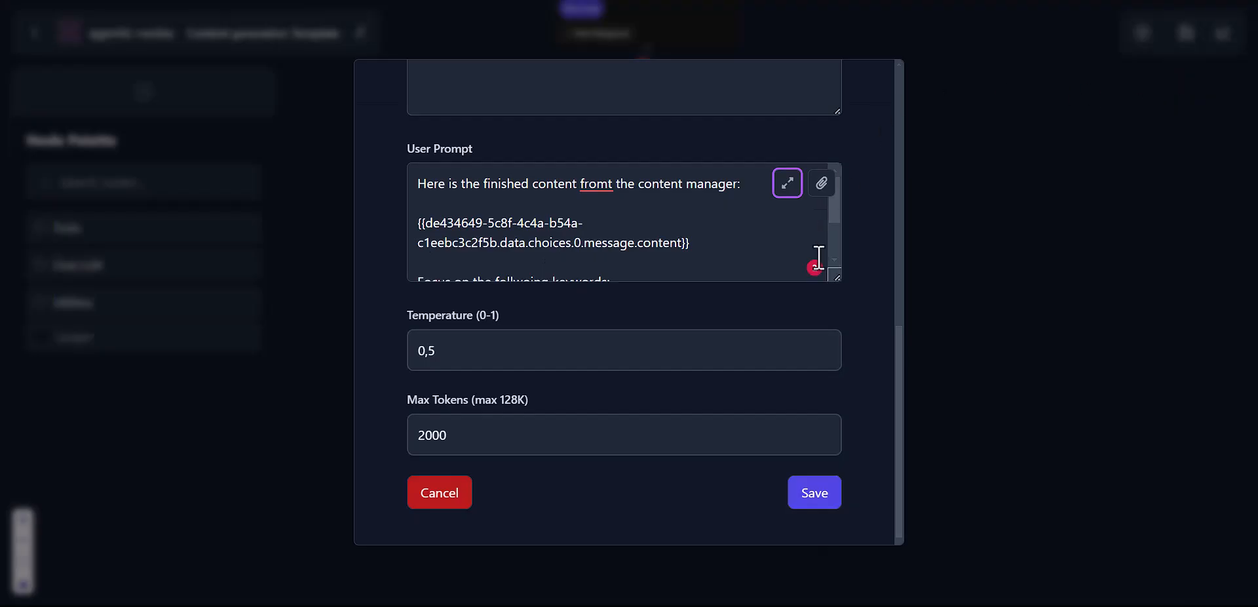
click(465, 494)
Step: Run the Groq Content writer alone and read its 'Unlock the Power of AI-Powered Transcription' article
drag(852, 278, 832, 394)
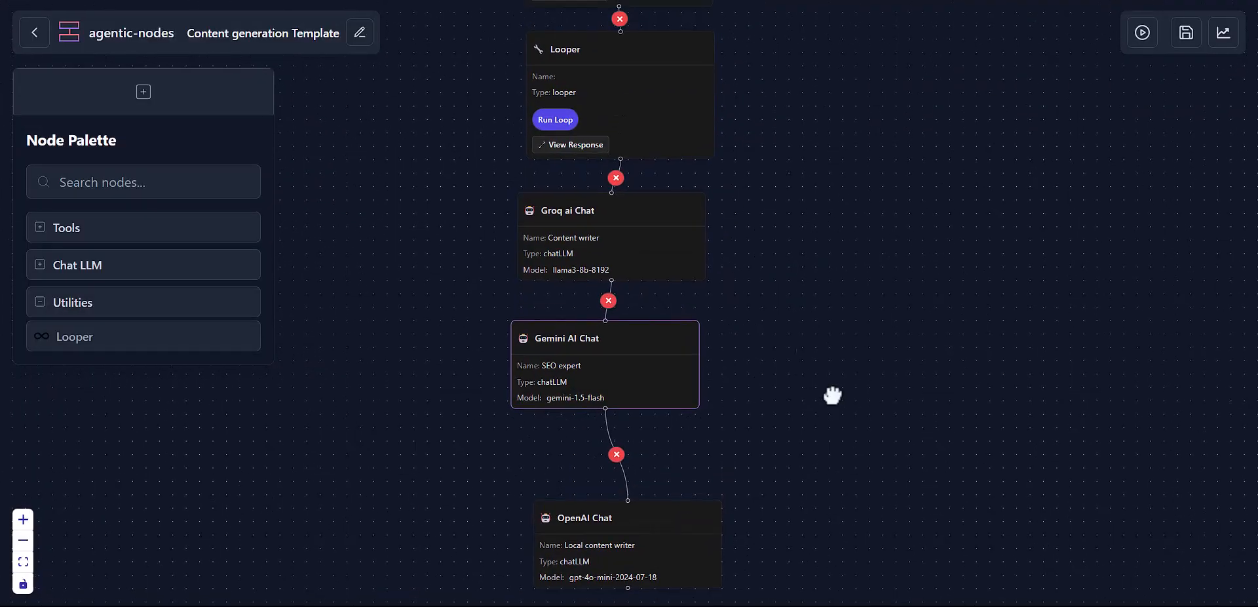
drag(770, 227, 812, 326)
click(662, 319)
mouse_move(691, 162)
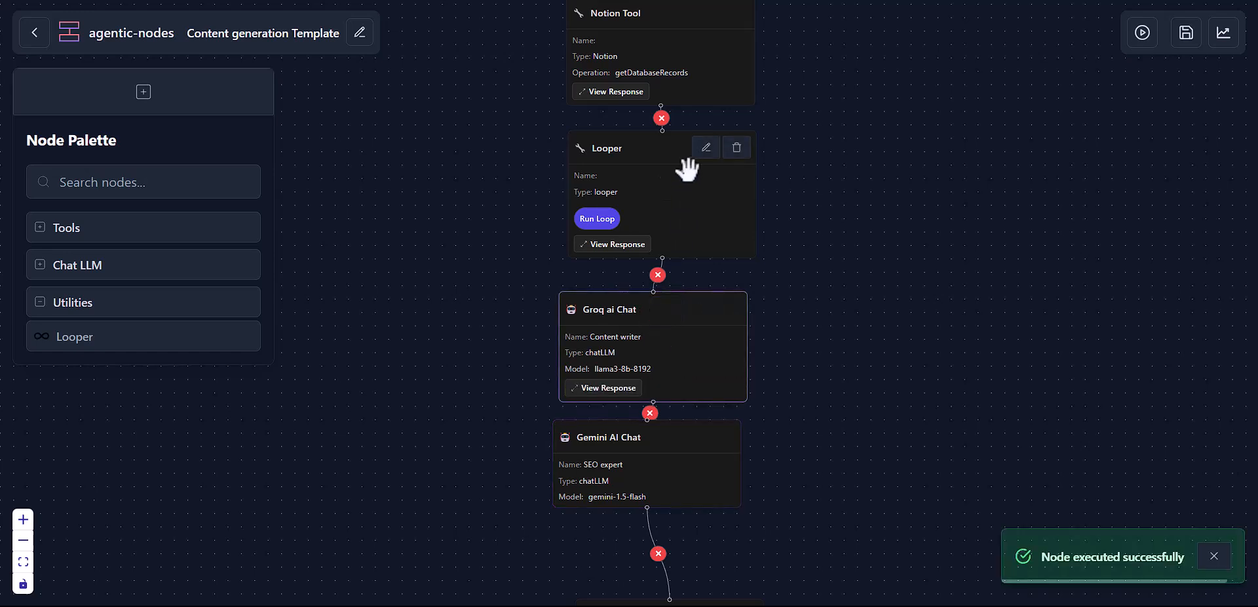
click(604, 387)
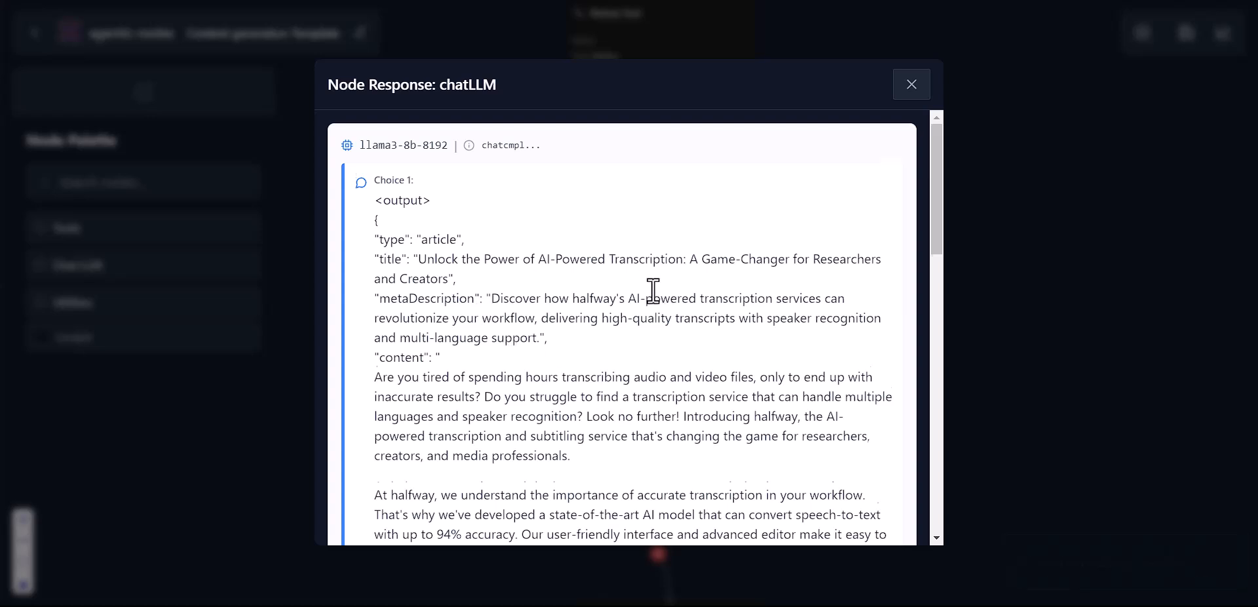
scroll(653, 289, down, 4)
scroll(653, 288, up, 5)
scroll(654, 289, down, 10)
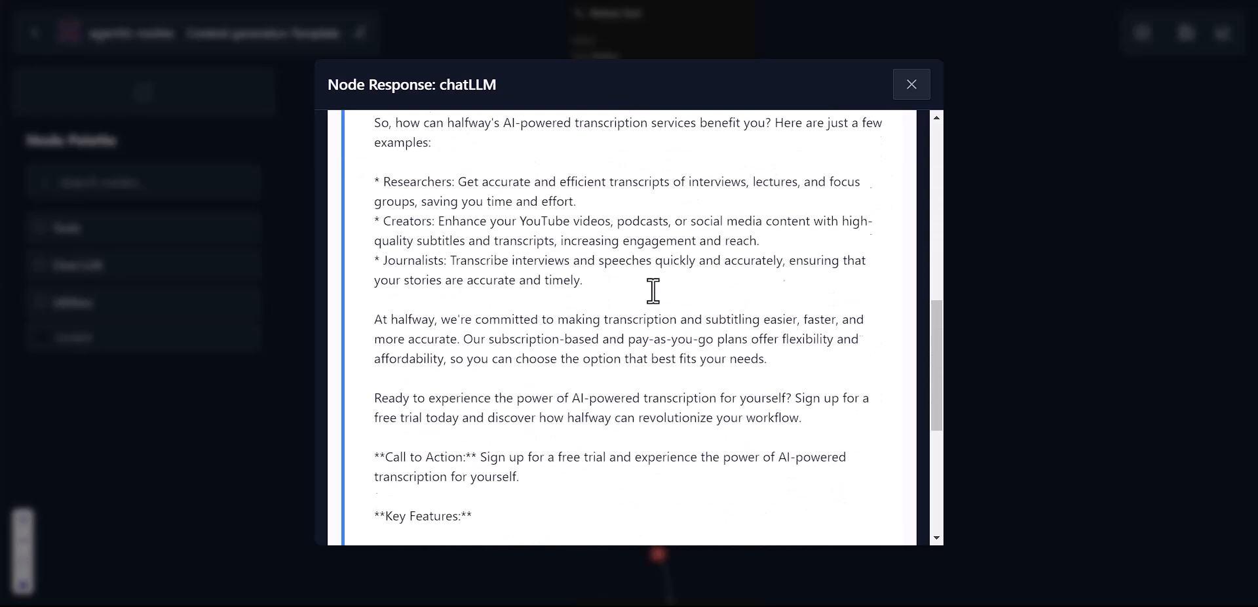
scroll(653, 288, down, 6)
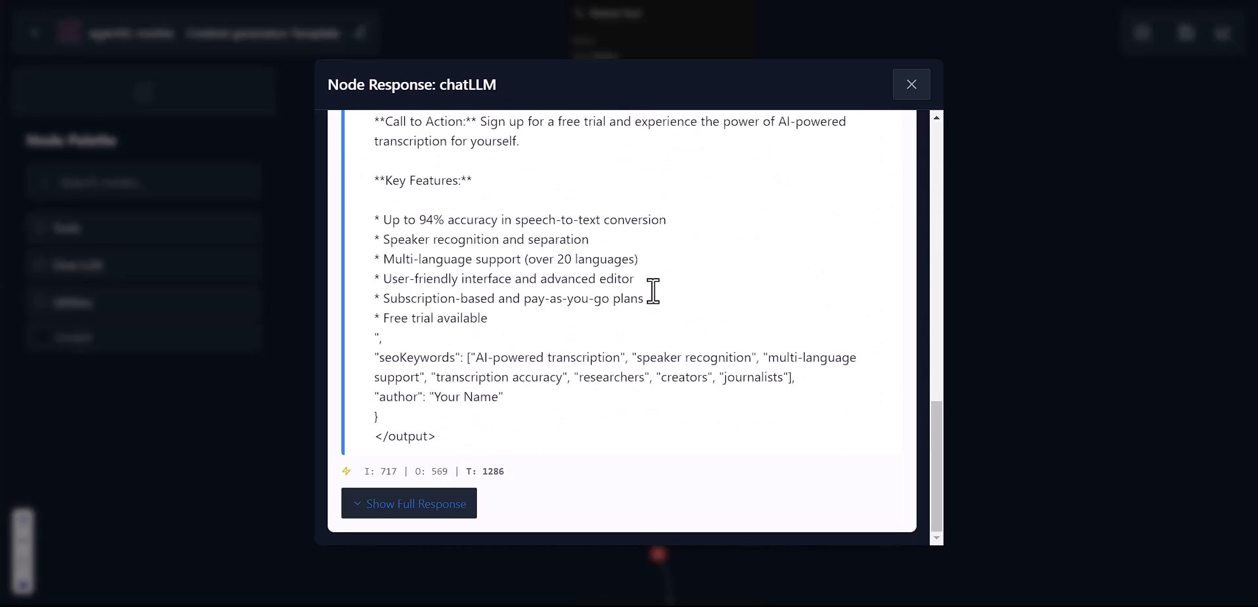
scroll(653, 291, up, 4)
scroll(785, 182, up, 12)
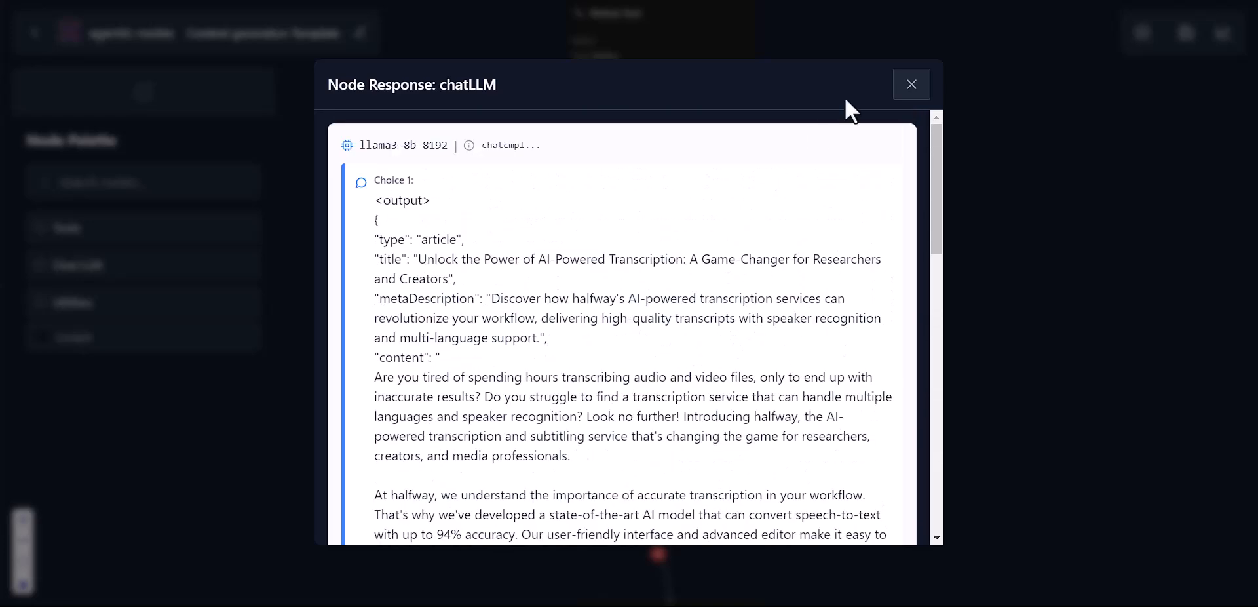
click(909, 86)
Step: Reopen the response and scroll through the full raw JSON, including token usage
click(610, 389)
scroll(612, 396, down, 10)
click(459, 508)
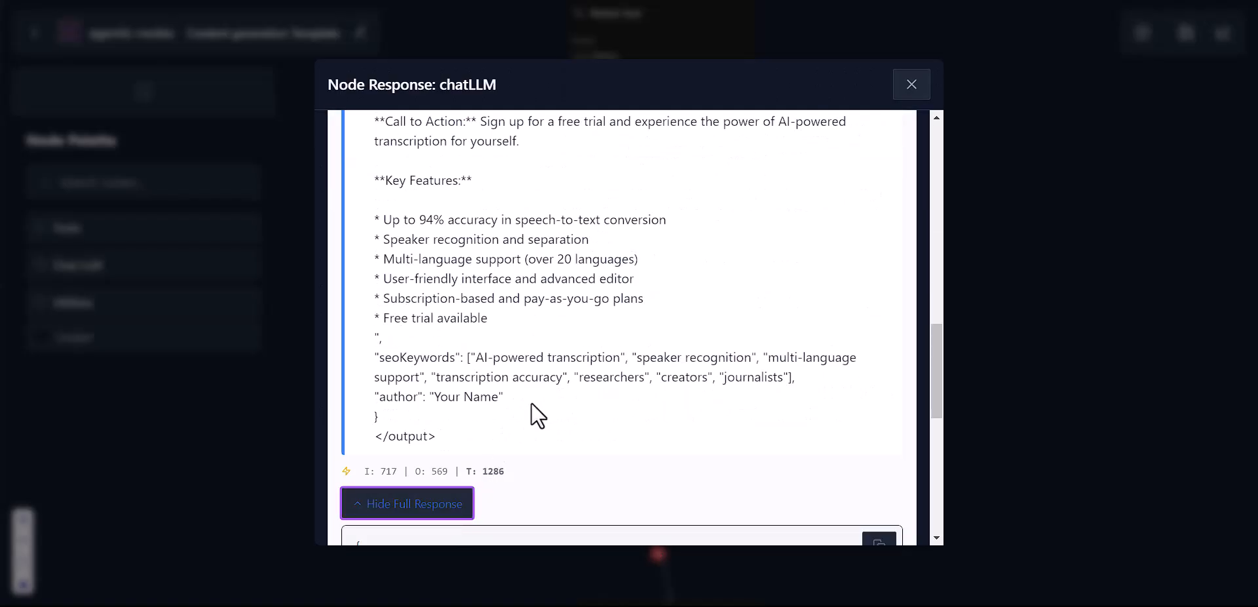
scroll(532, 403, down, 6)
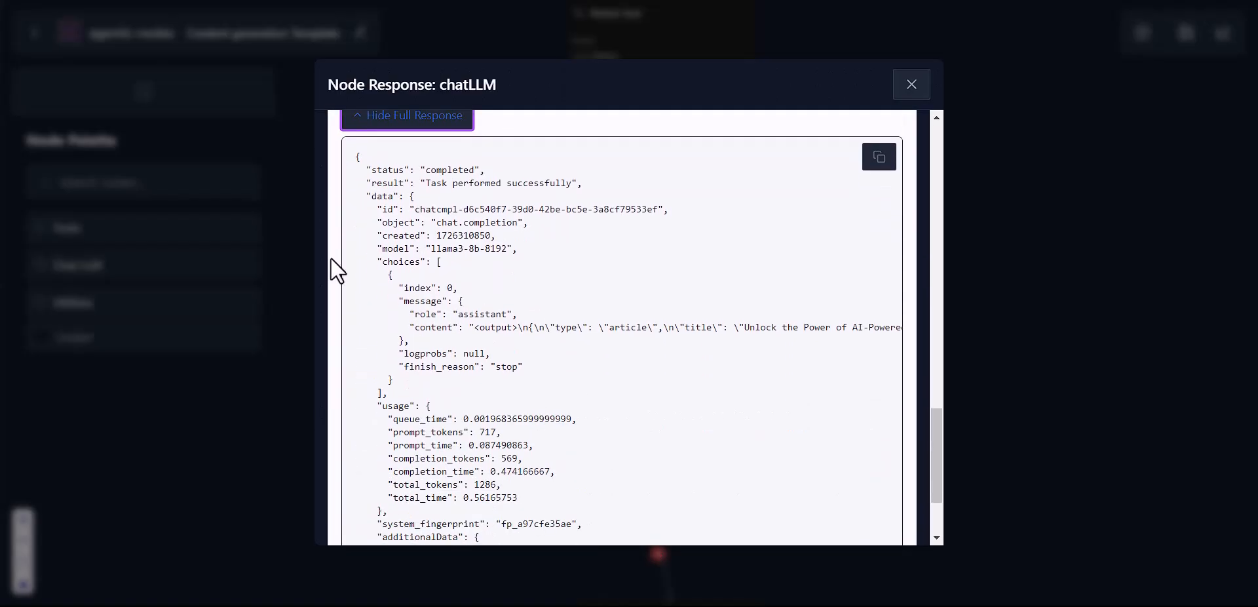
scroll(567, 329, down, 2)
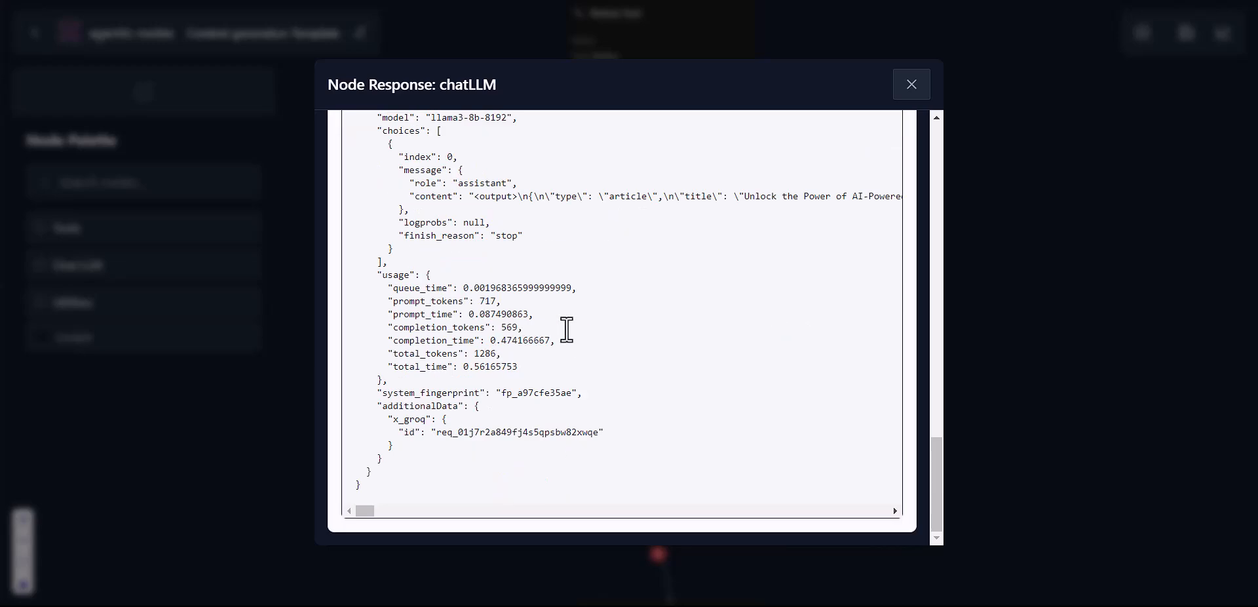
scroll(564, 328, up, 5)
Step: Open the SEO expert's user prompt at full size and delete the message content placeholder line
click(911, 85)
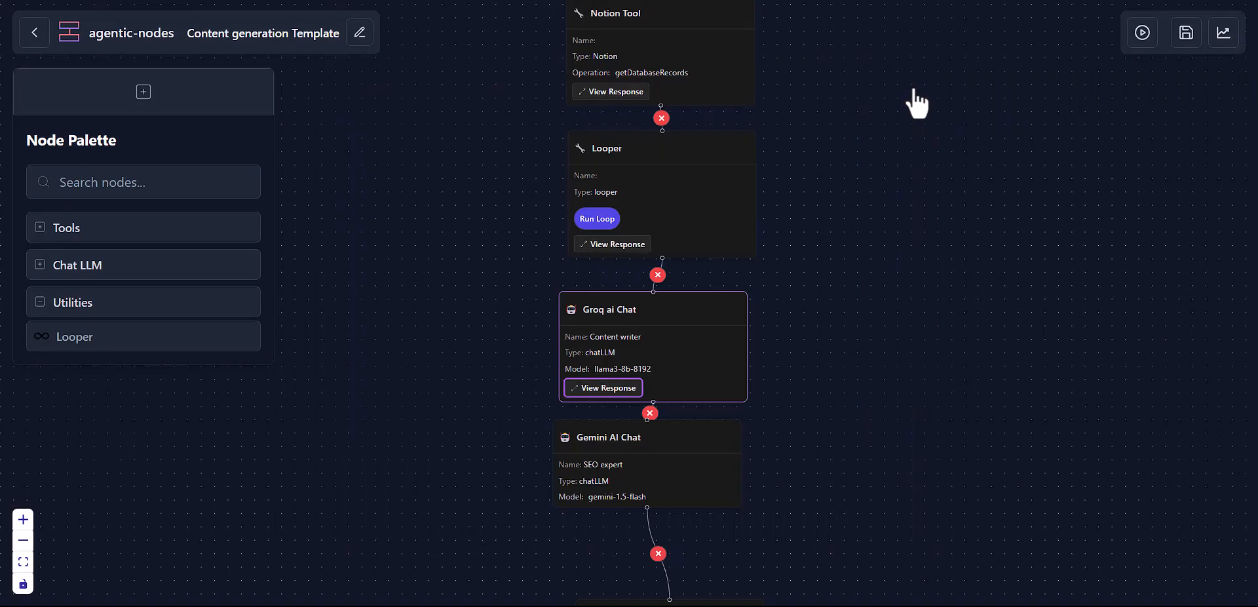
drag(843, 273, 800, 45)
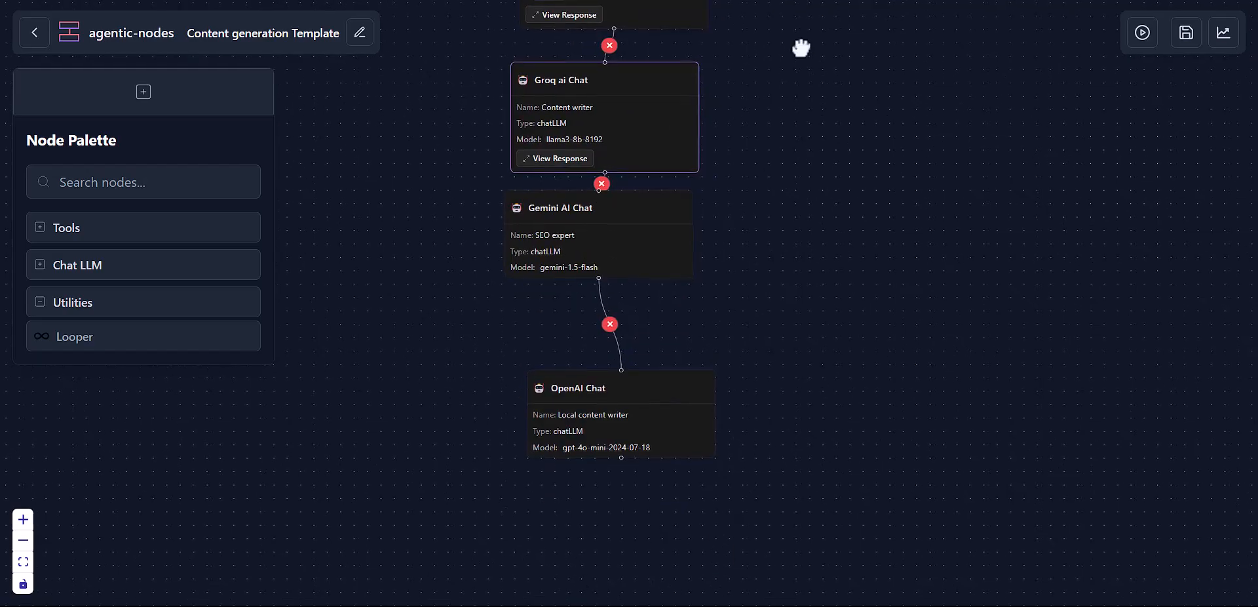
click(645, 208)
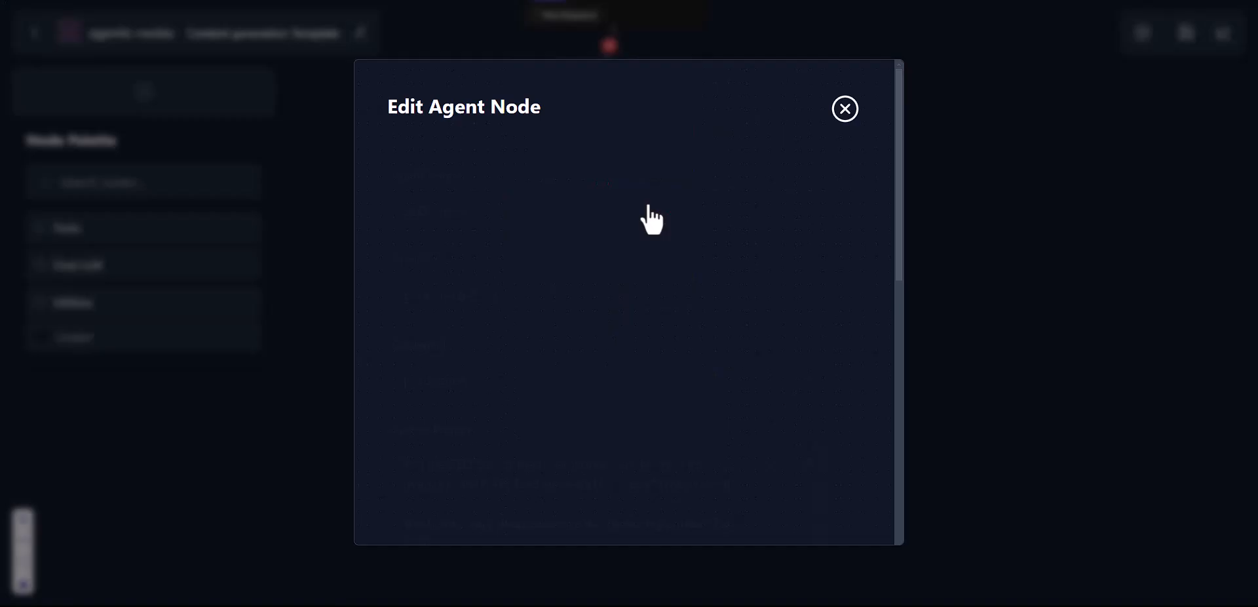
scroll(638, 284, down, 10)
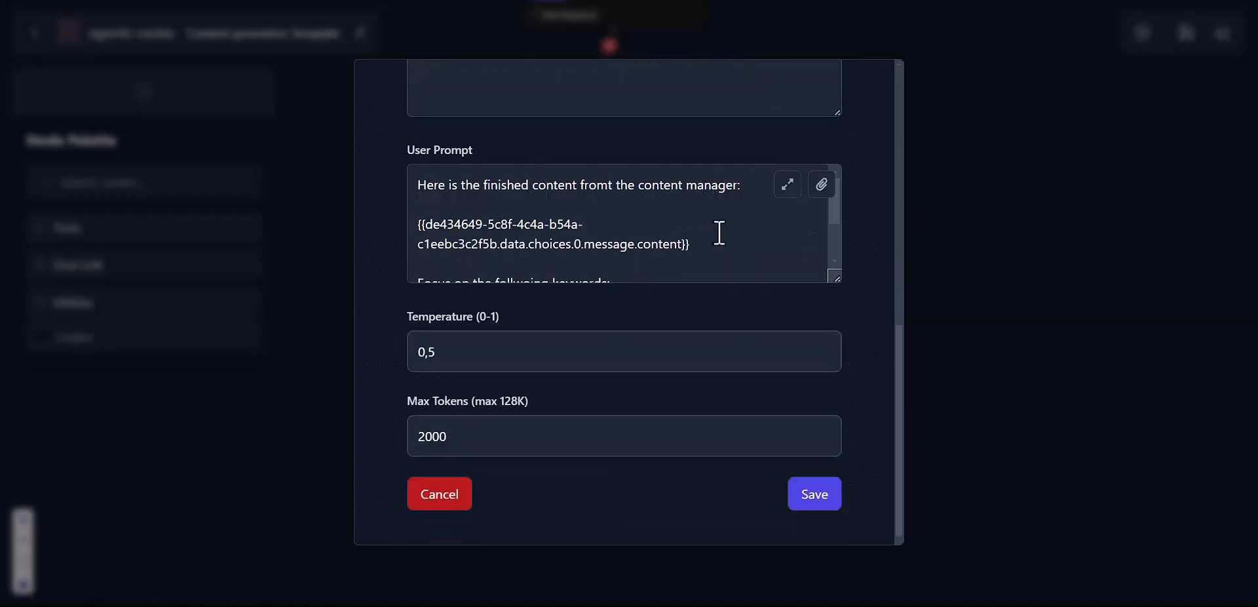
click(788, 186)
click(567, 158)
triple_click(567, 157)
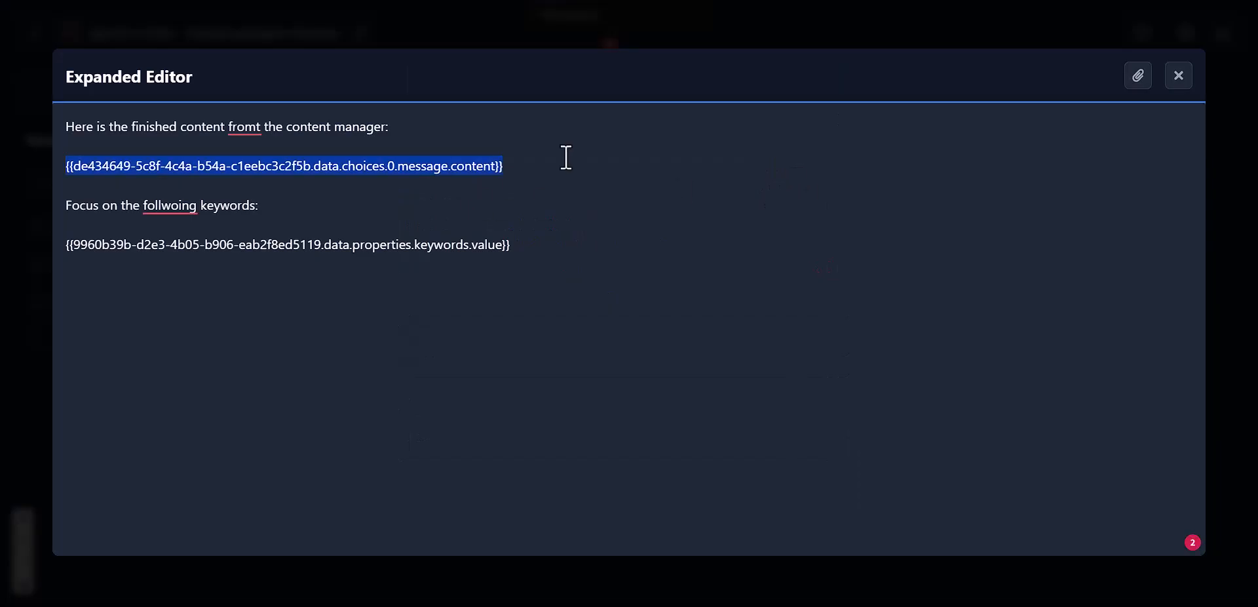
key(BackSpace)
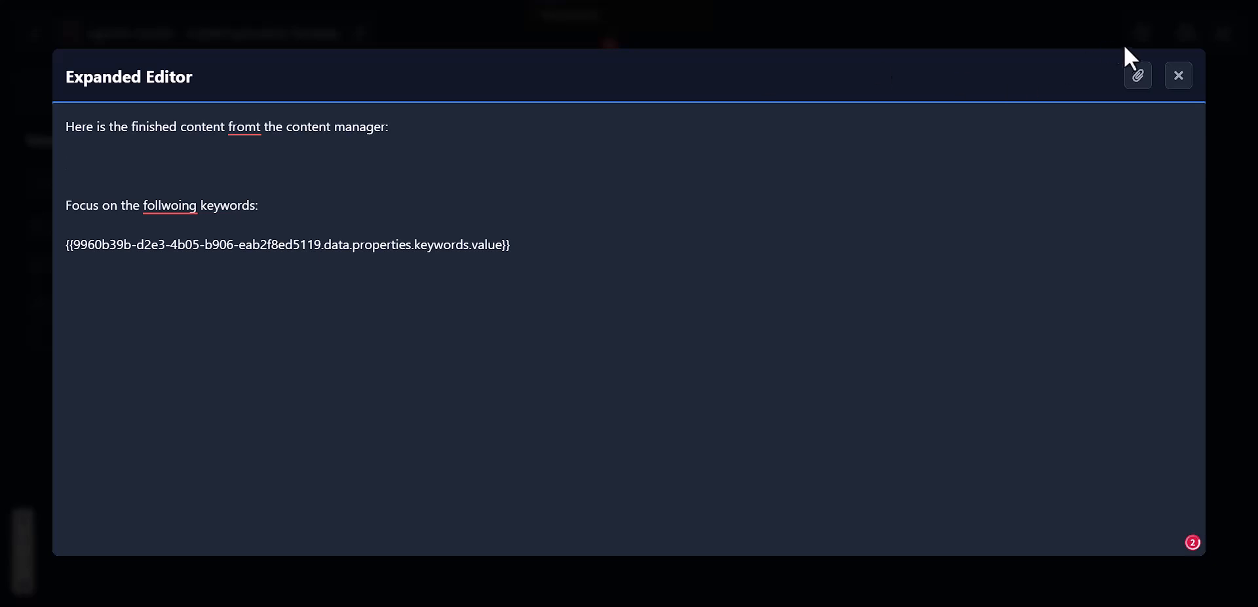
Step: Insert the Groq ai Chat choices.0.message.content variable on the prompt's second line
click(1138, 74)
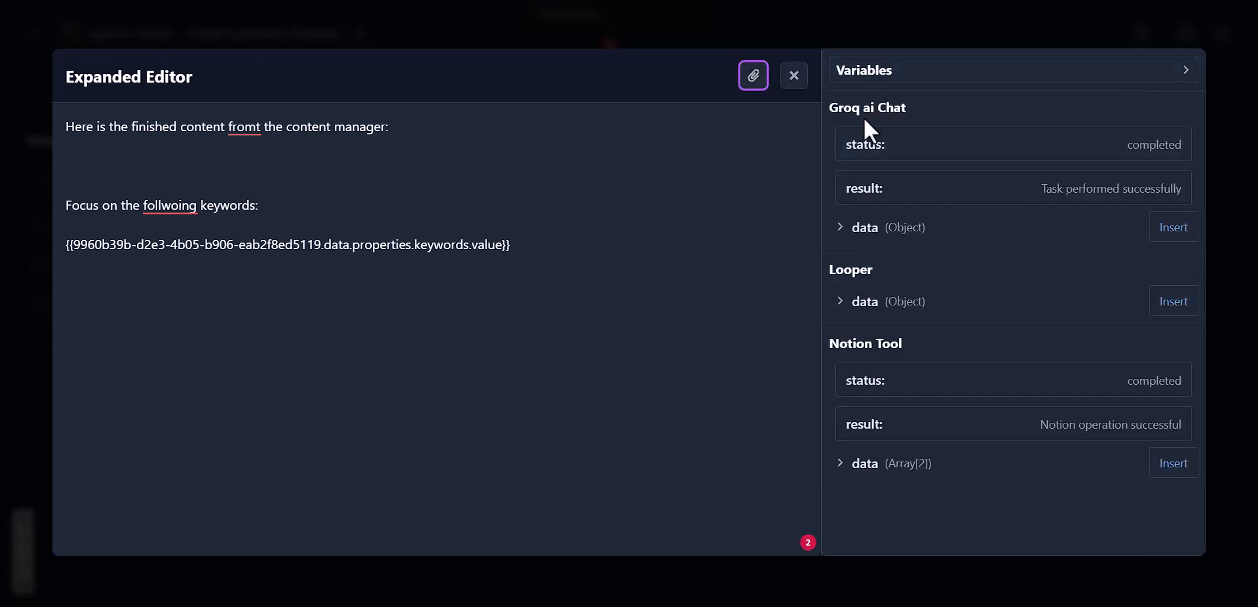
click(865, 227)
scroll(981, 360, down, 2)
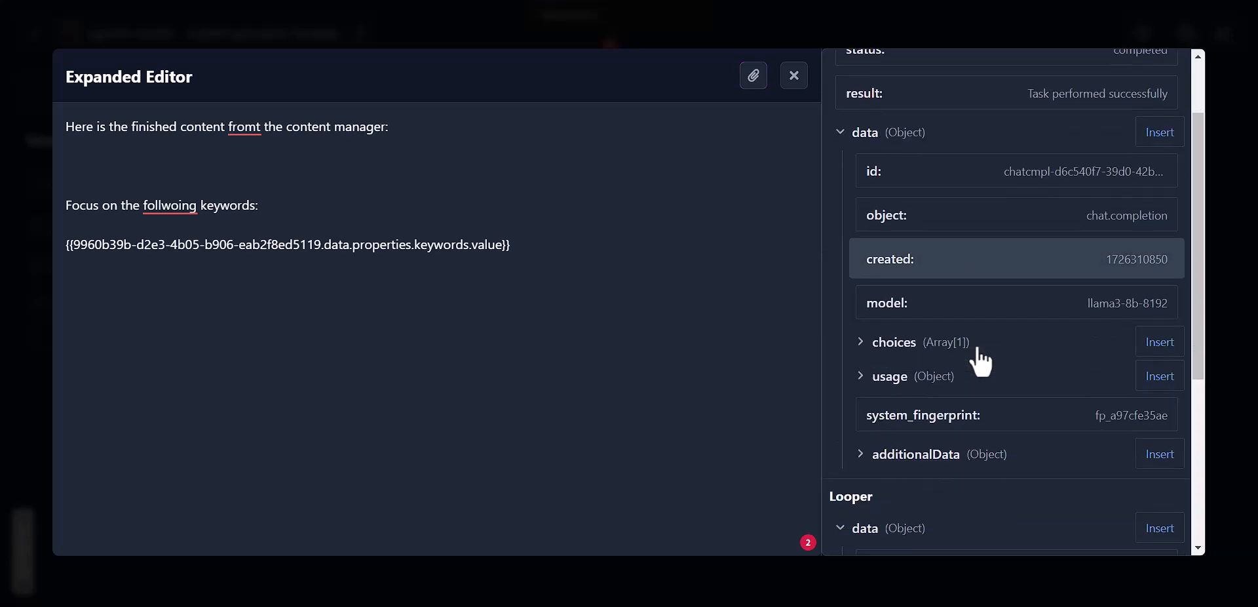
click(975, 342)
scroll(974, 334, down, 1)
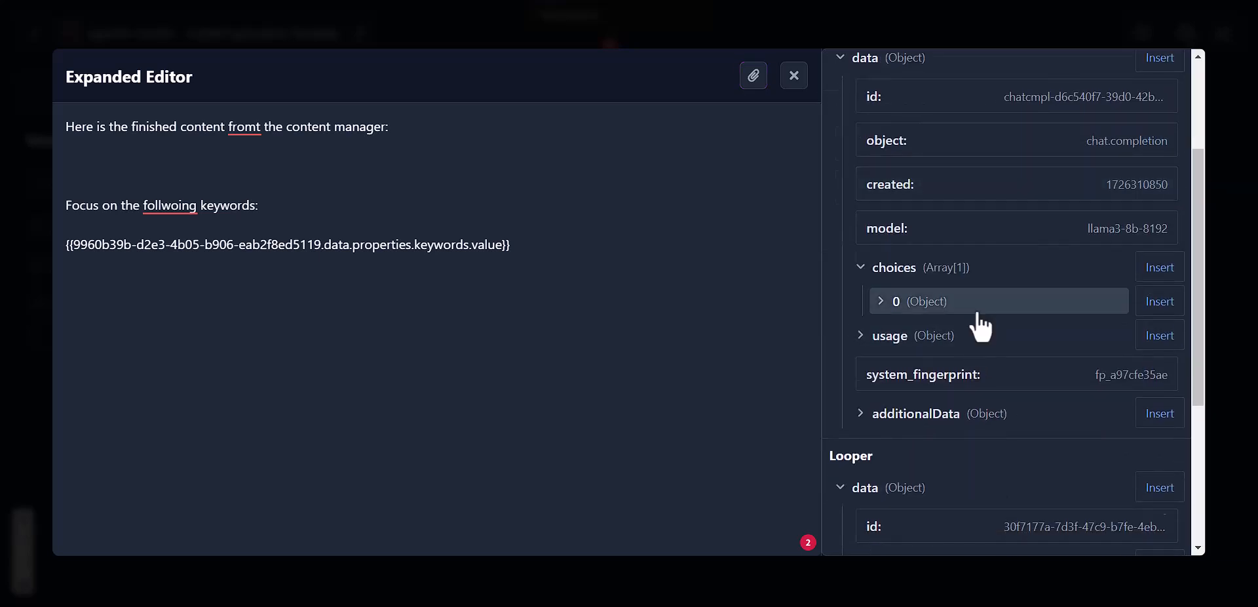
click(976, 307)
scroll(904, 322, down, 3)
click(1013, 228)
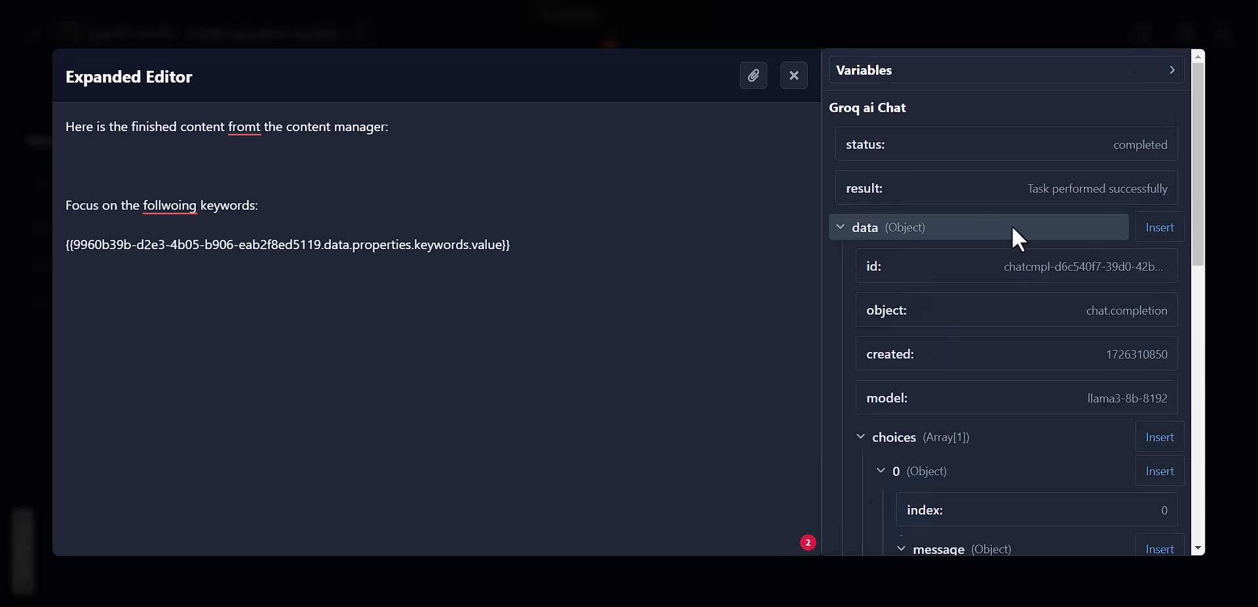
click(1017, 235)
click(720, 257)
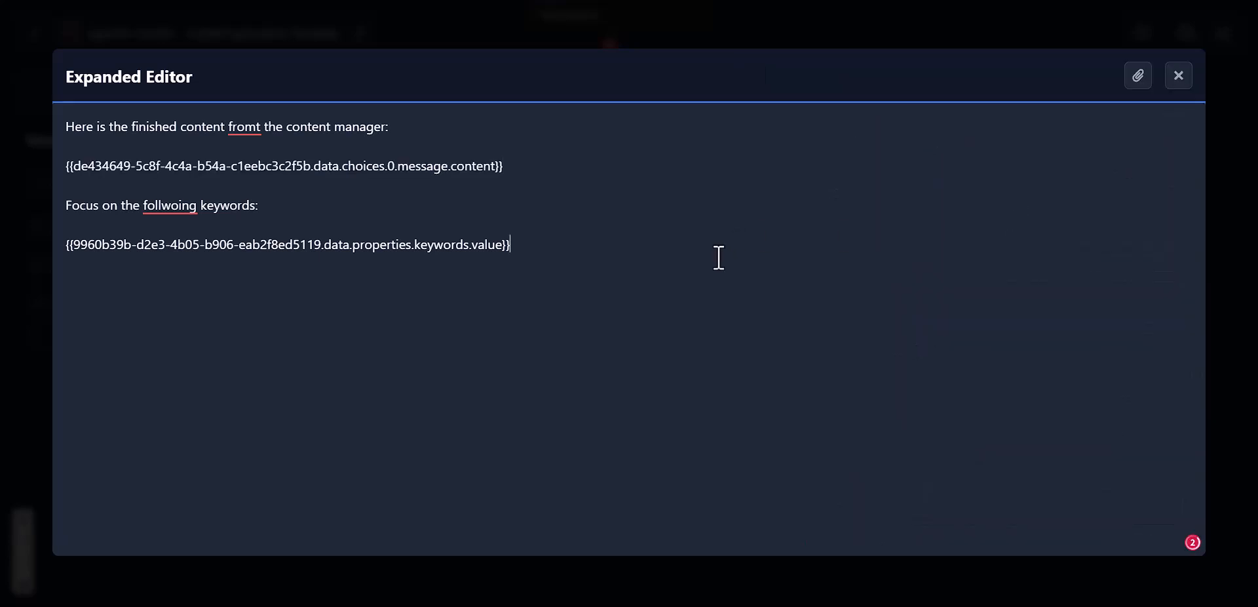
Step: Delete the keywords placeholder line, then remove a mistakenly inserted Groq ai Chat object field
triple_click(721, 256)
key(BackSpace)
click(1141, 78)
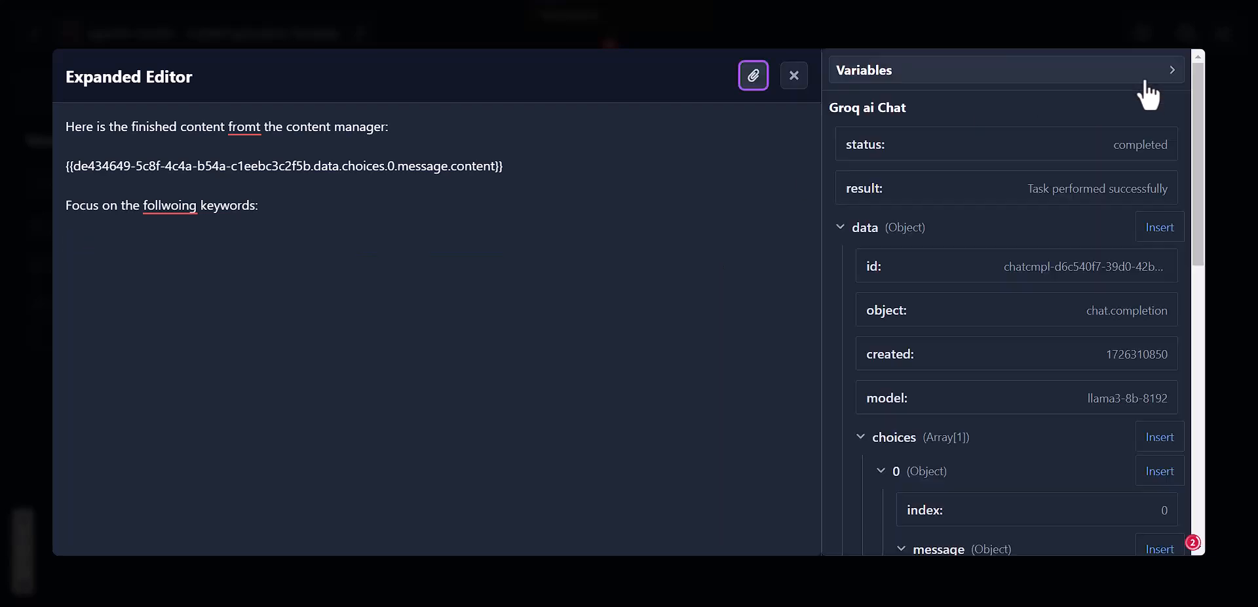
click(876, 227)
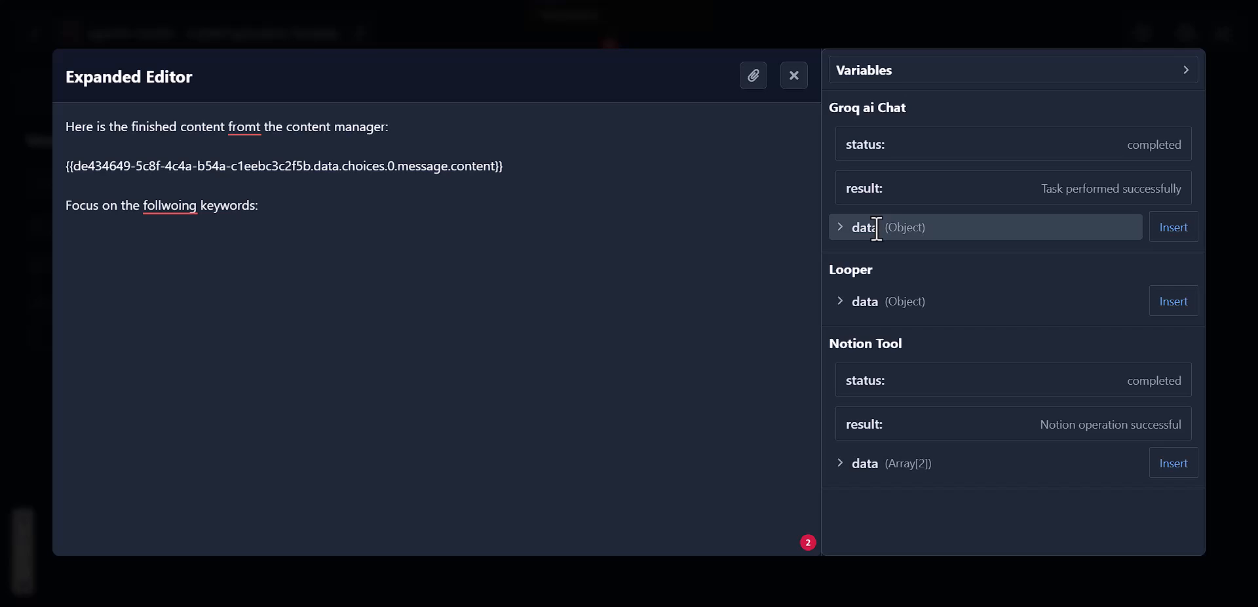
click(900, 303)
scroll(901, 304, down, 2)
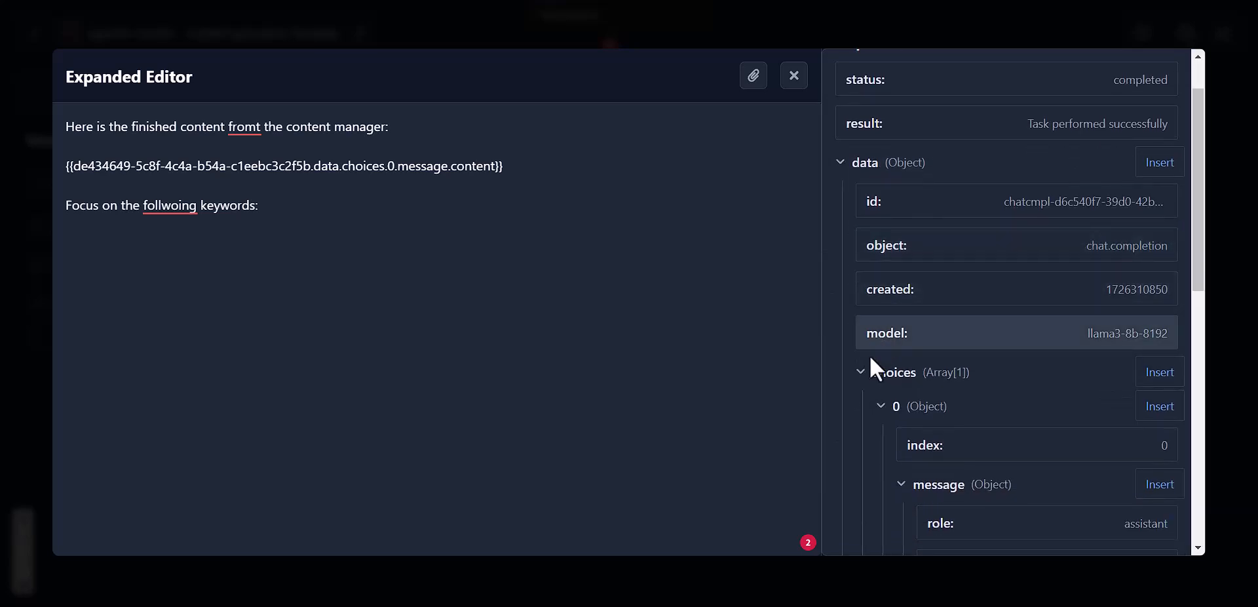
click(887, 162)
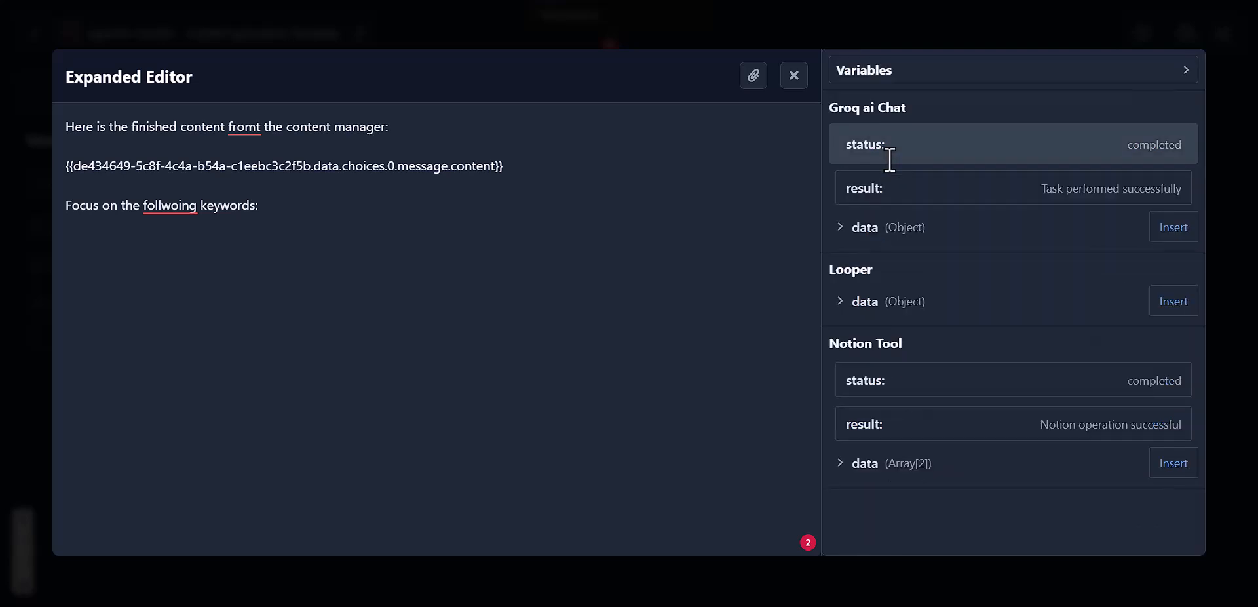
click(859, 300)
scroll(858, 299, down, 2)
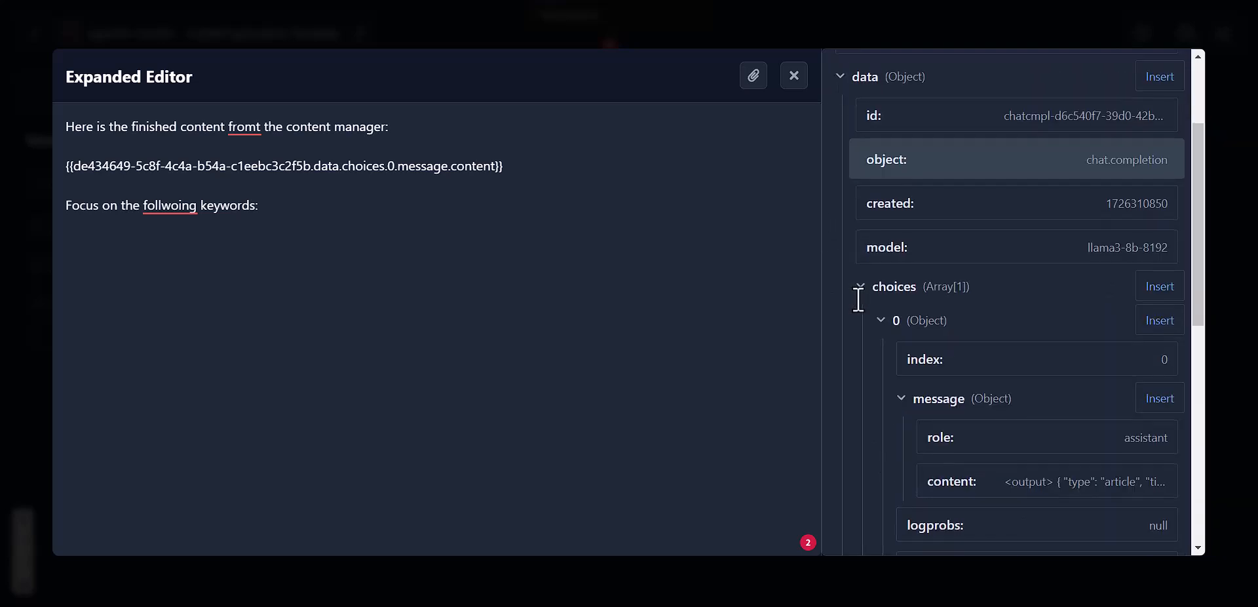
scroll(858, 299, down, 5)
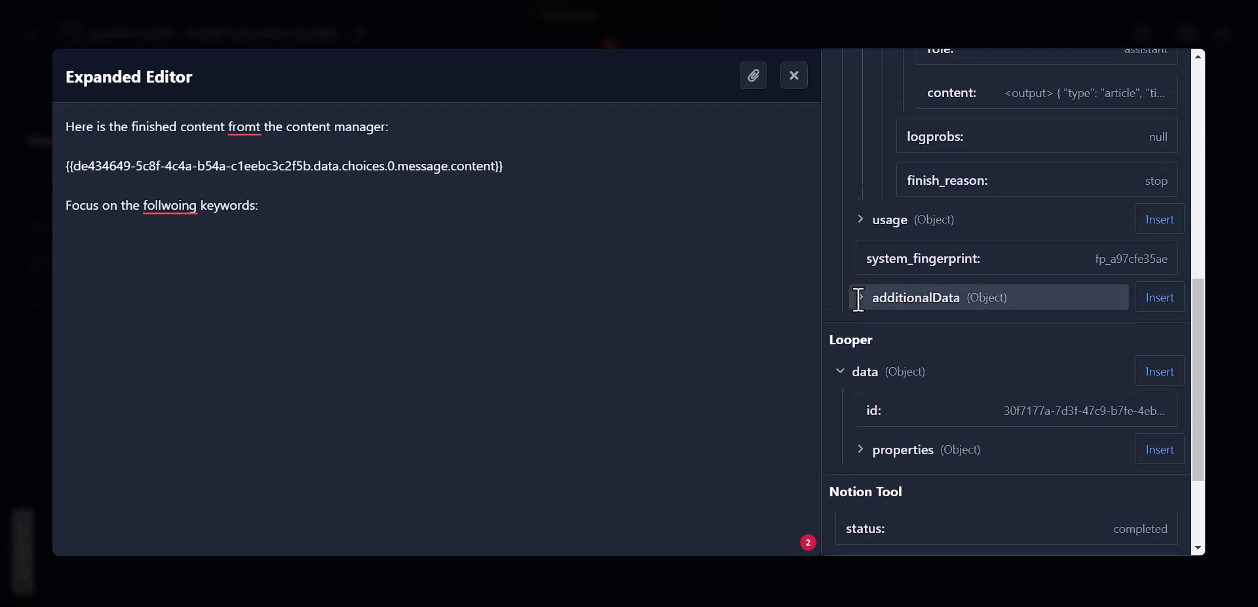
scroll(858, 300, down, 3)
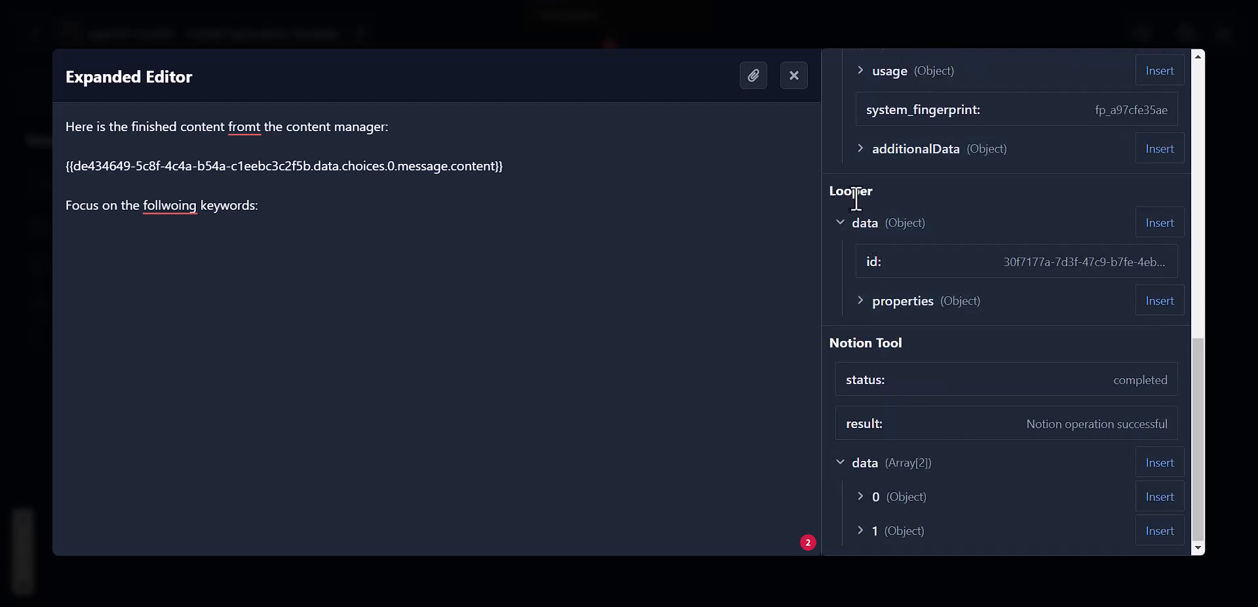
scroll(871, 242, up, 10)
click(876, 309)
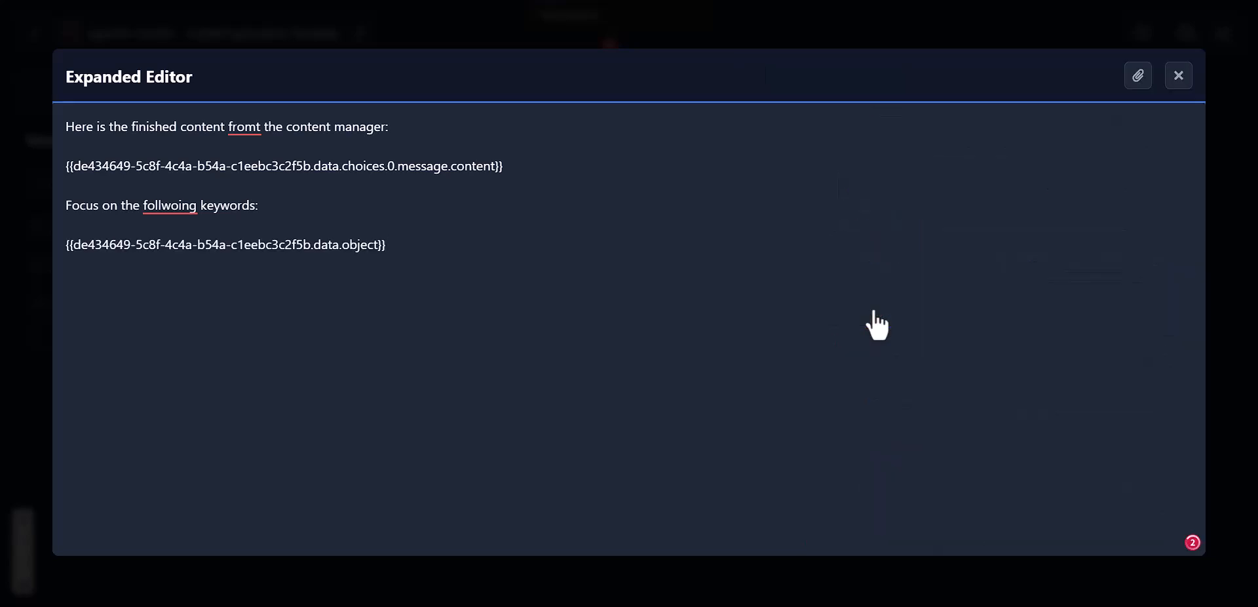
triple_click(615, 255)
key(BackSpace)
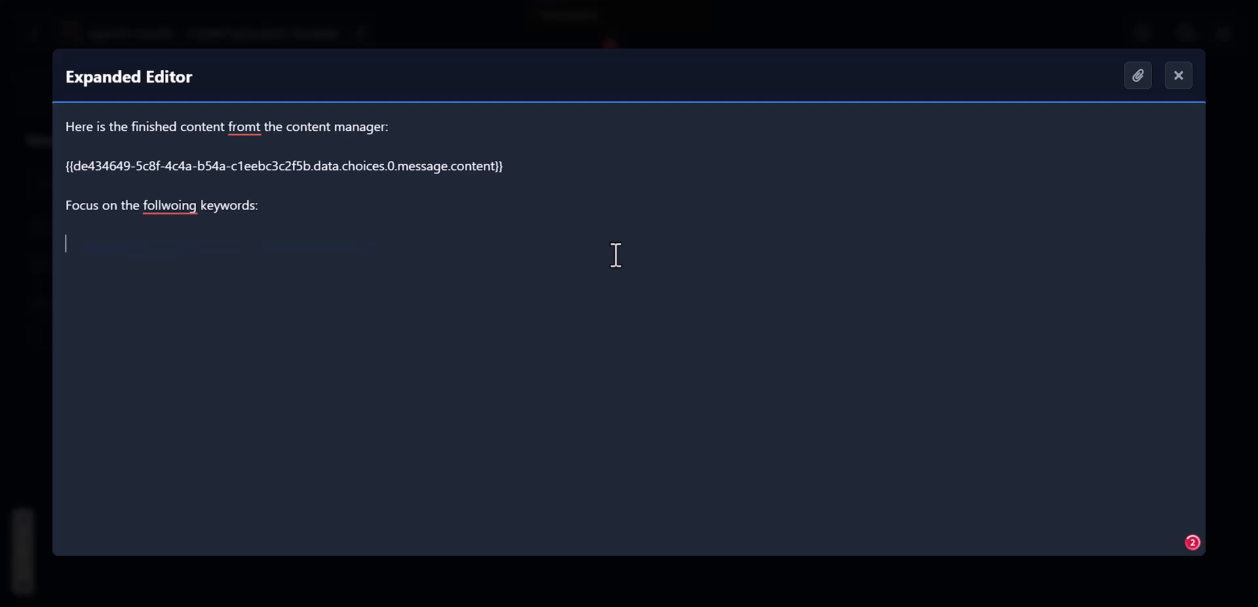
Step: Insert the Looper's properties.keywords.value variable under the keywords line and close the editor
click(1138, 76)
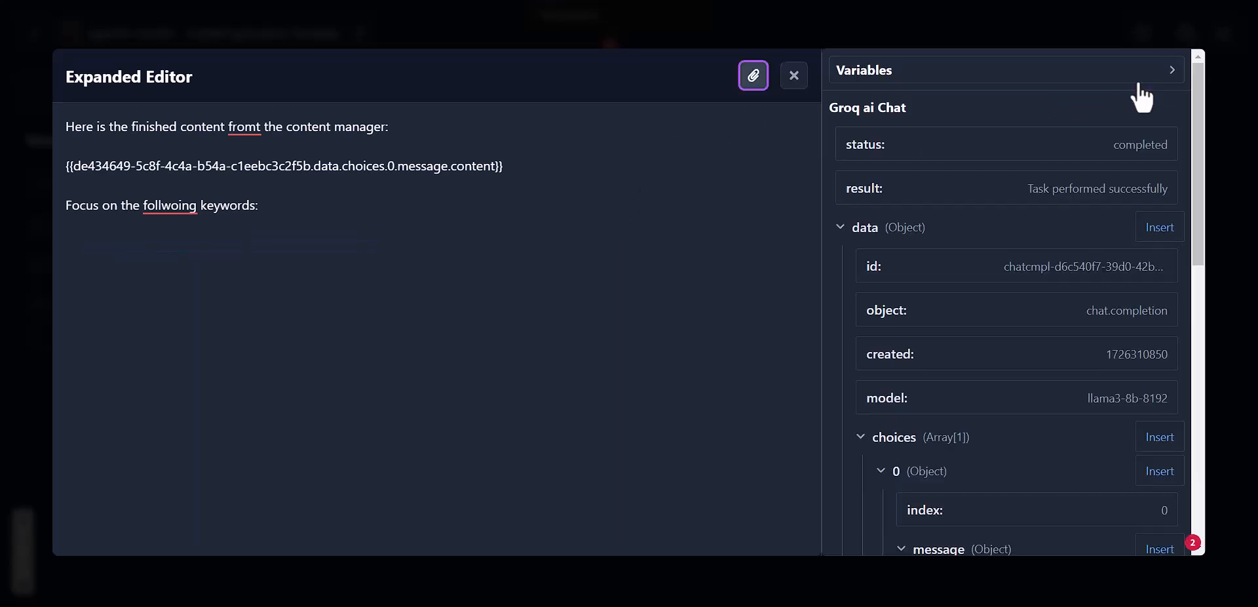
click(840, 227)
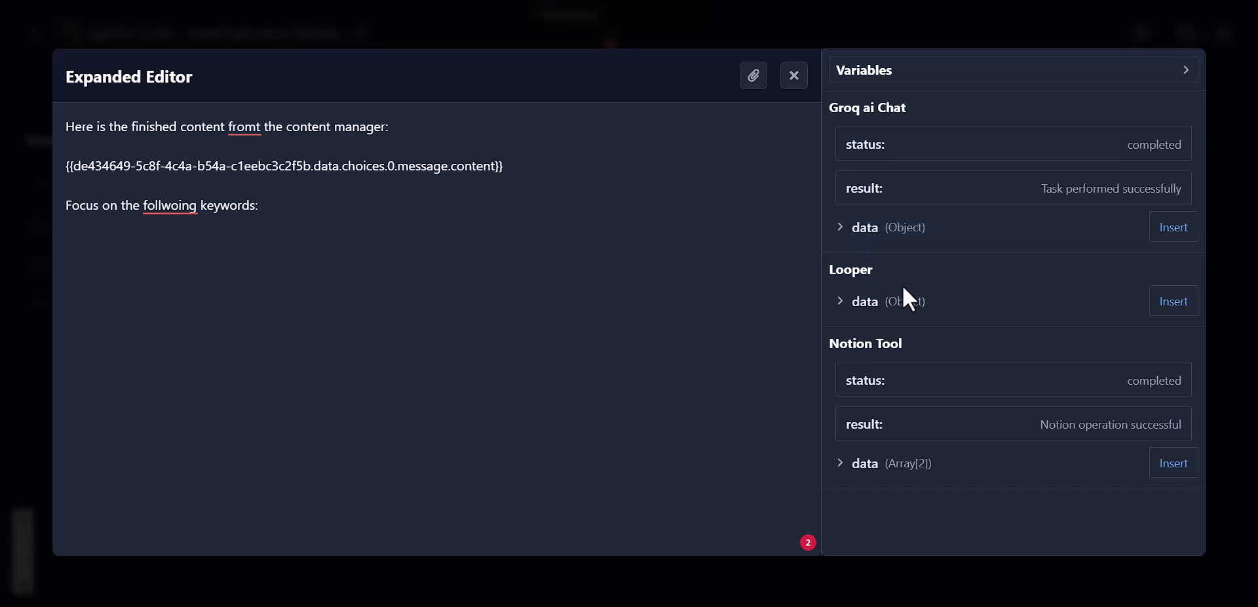
click(846, 293)
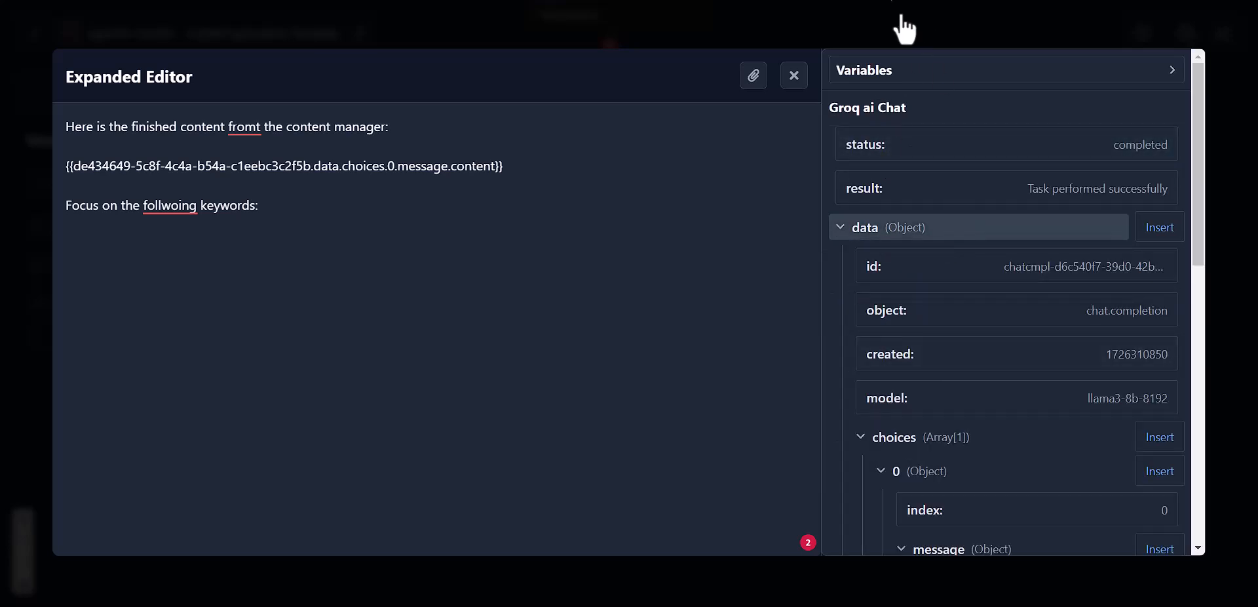
scroll(933, 211, down, 2)
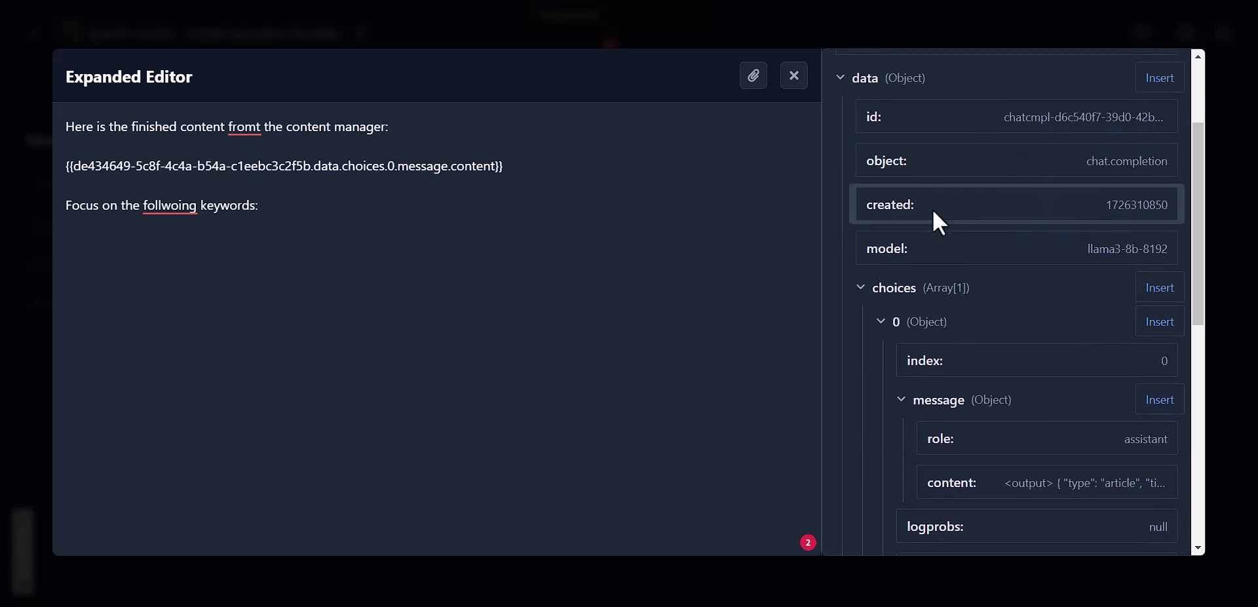
click(845, 83)
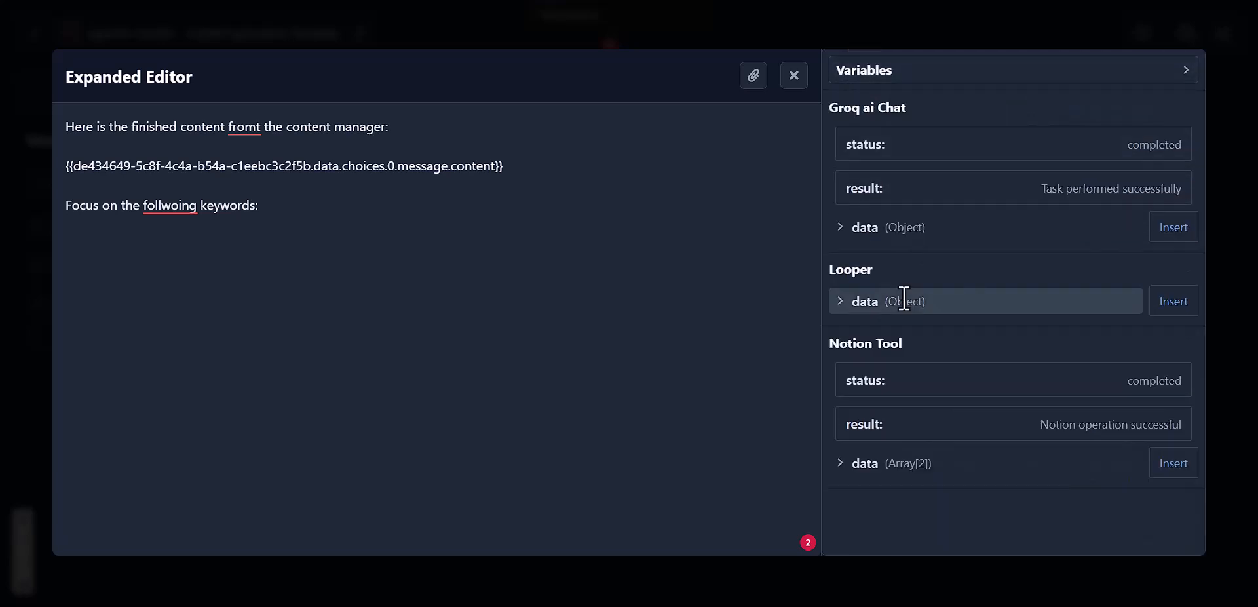
click(881, 306)
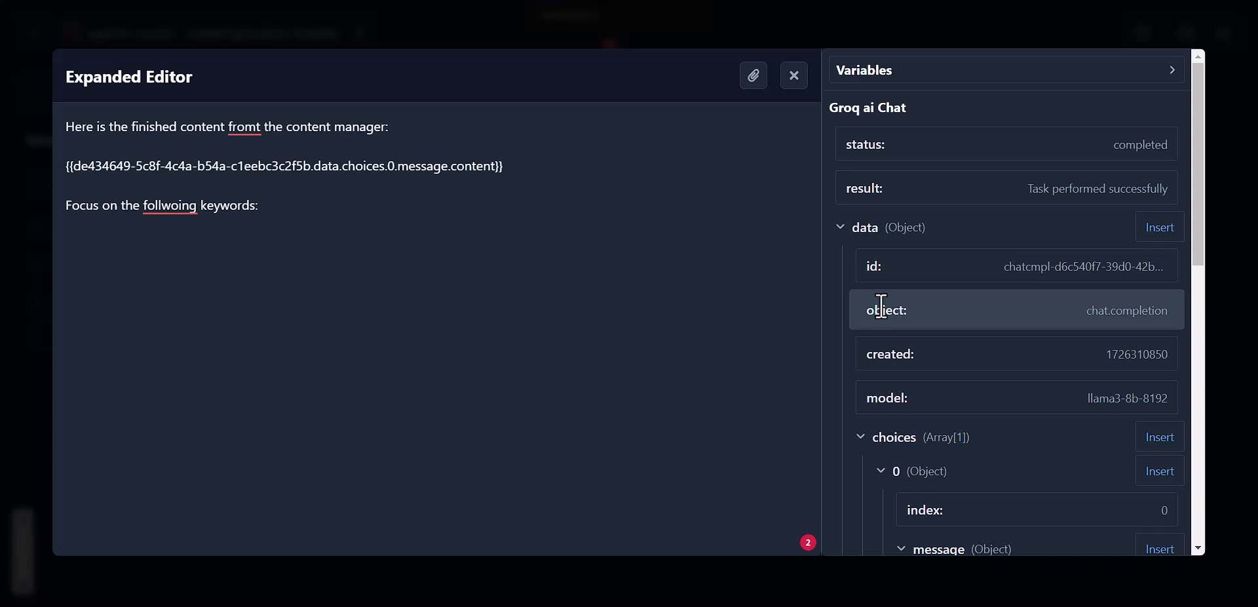
scroll(881, 306, down, 10)
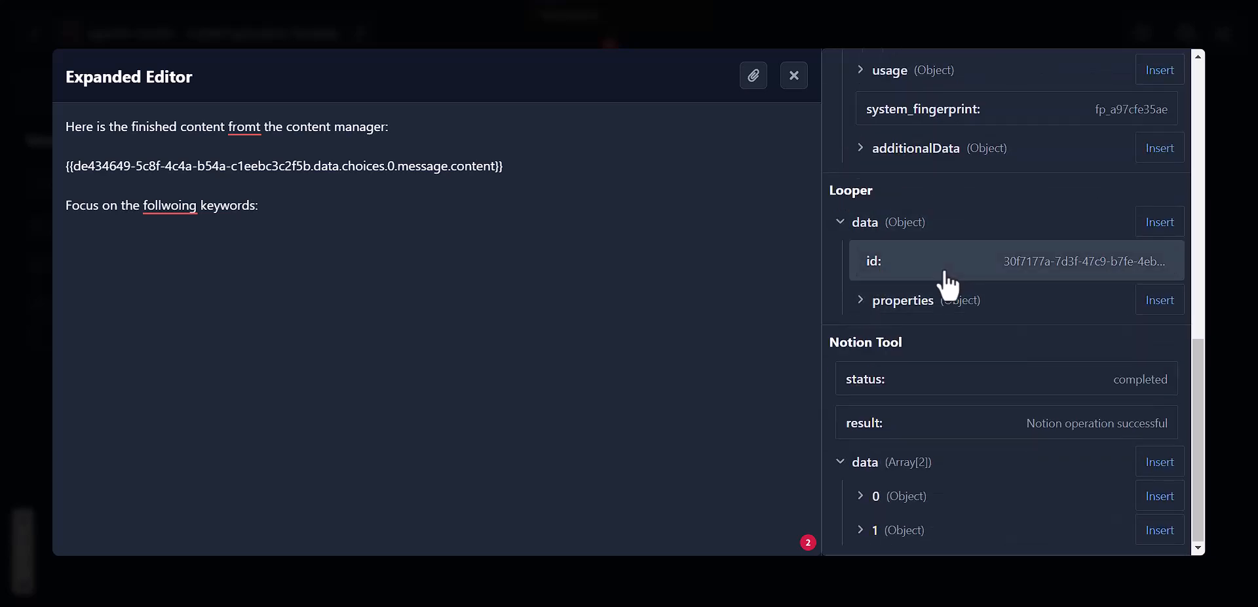
click(882, 298)
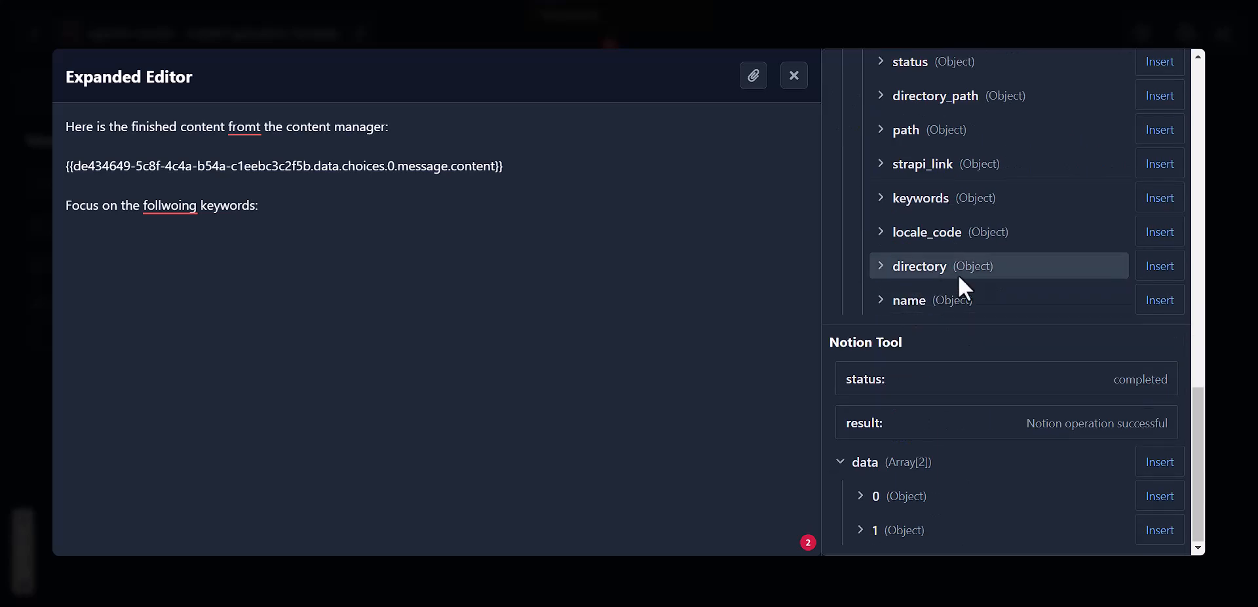
scroll(958, 278, up, 2)
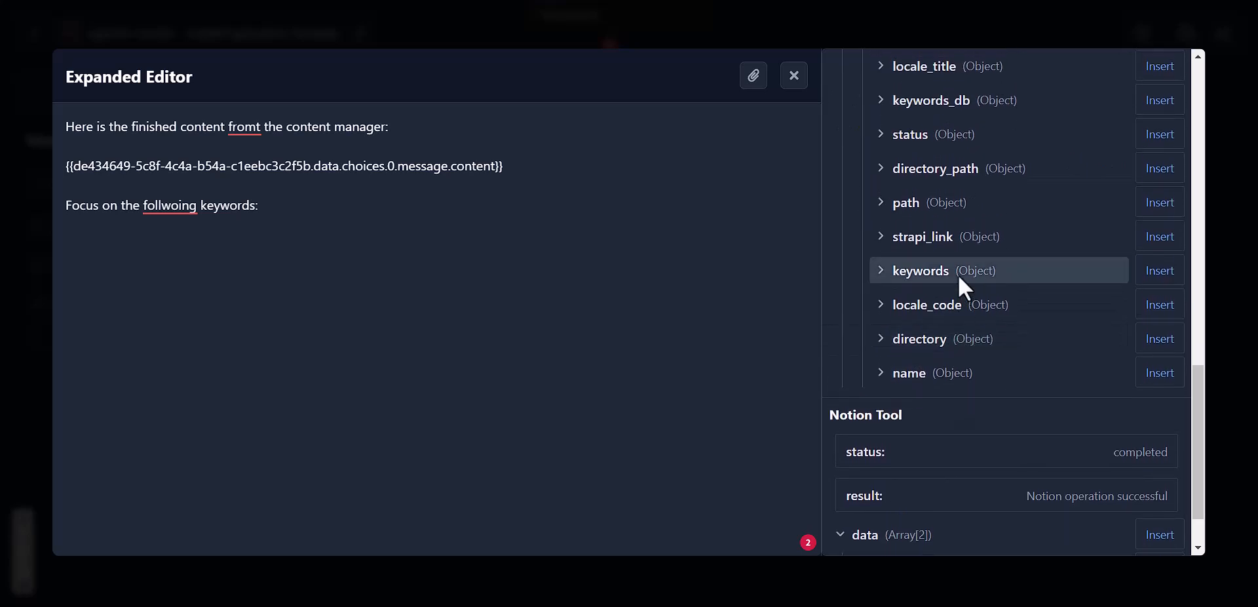
click(959, 277)
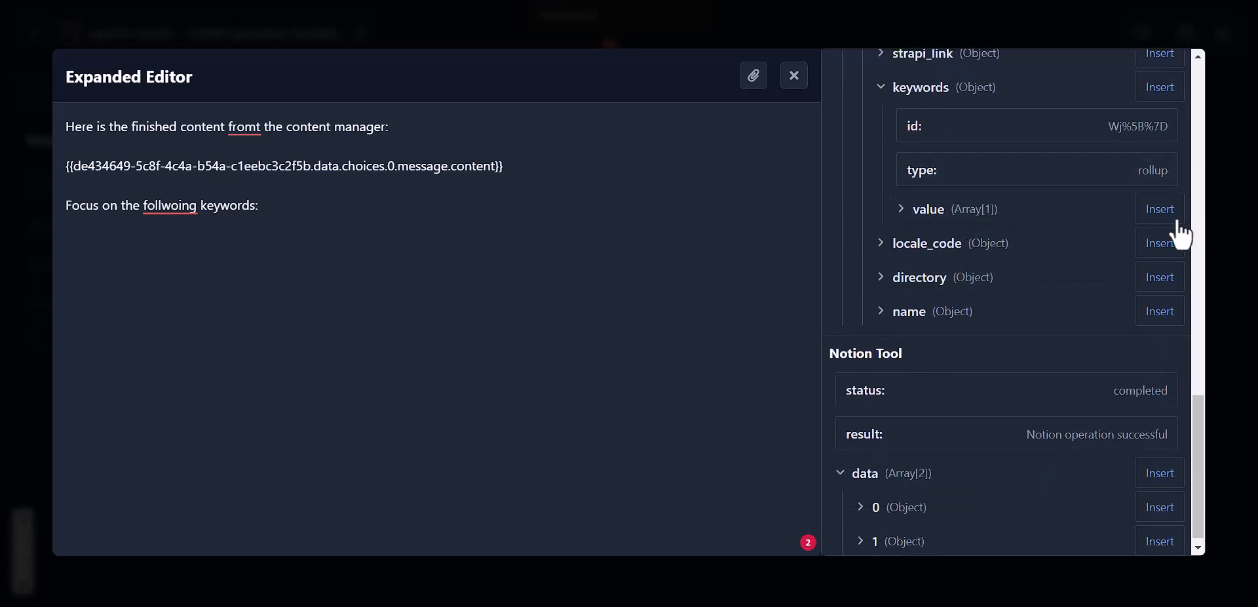
click(1165, 211)
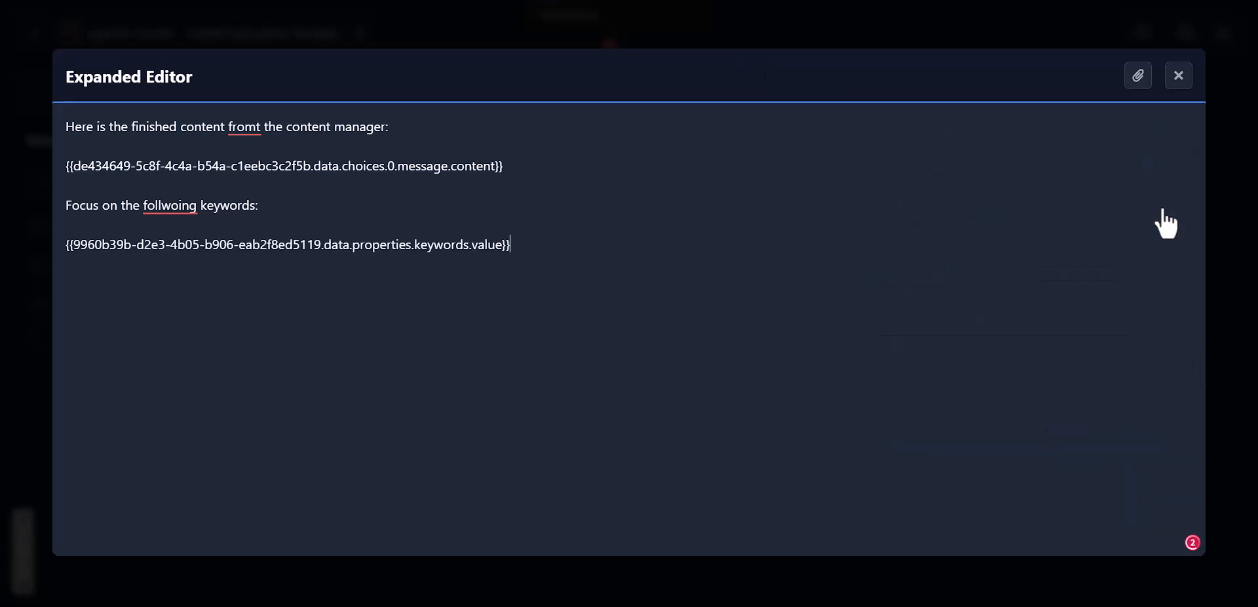
click(1179, 78)
Step: Save the SEO expert chat node's settings and dismiss the Unsaved Changes warning
scroll(773, 251, down, 3)
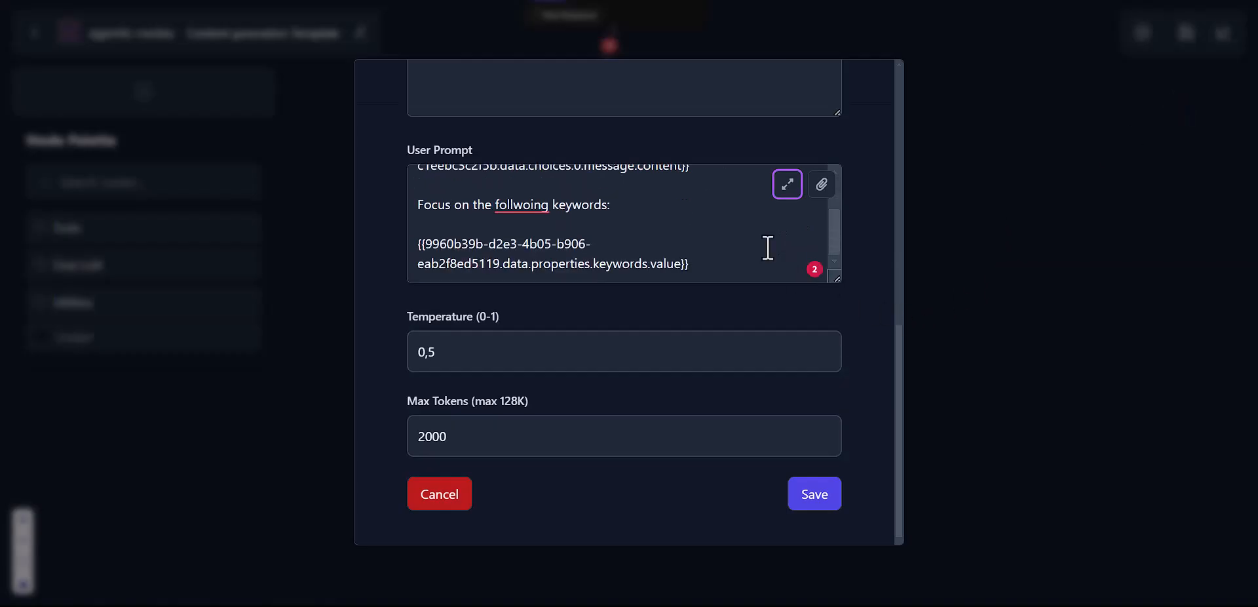
click(822, 503)
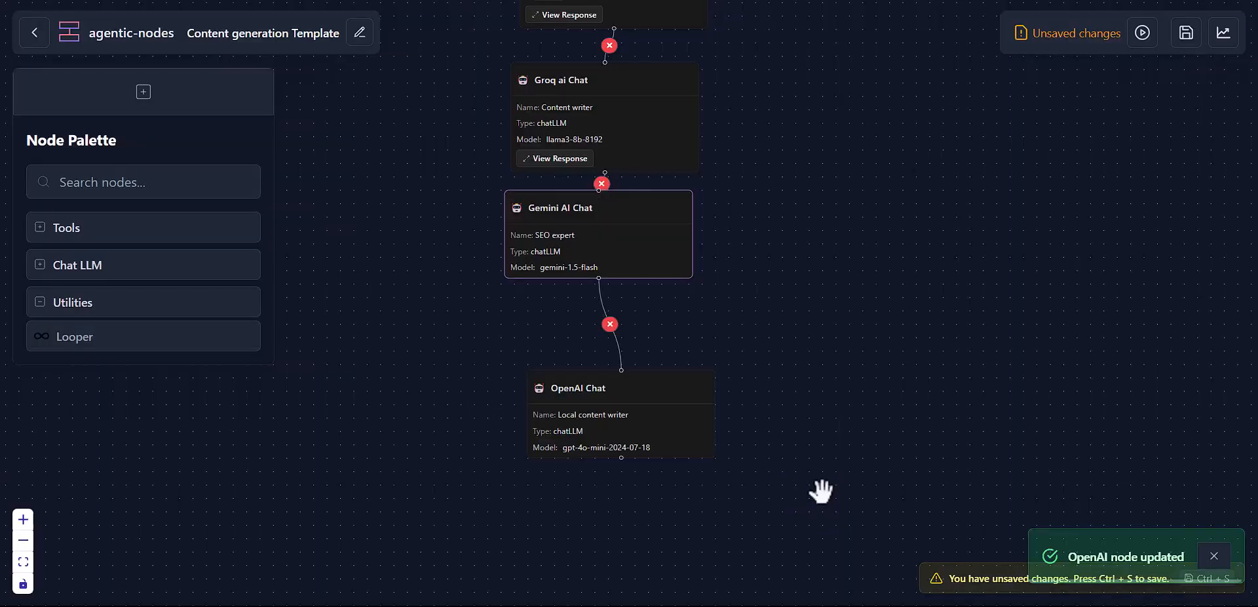
click(611, 207)
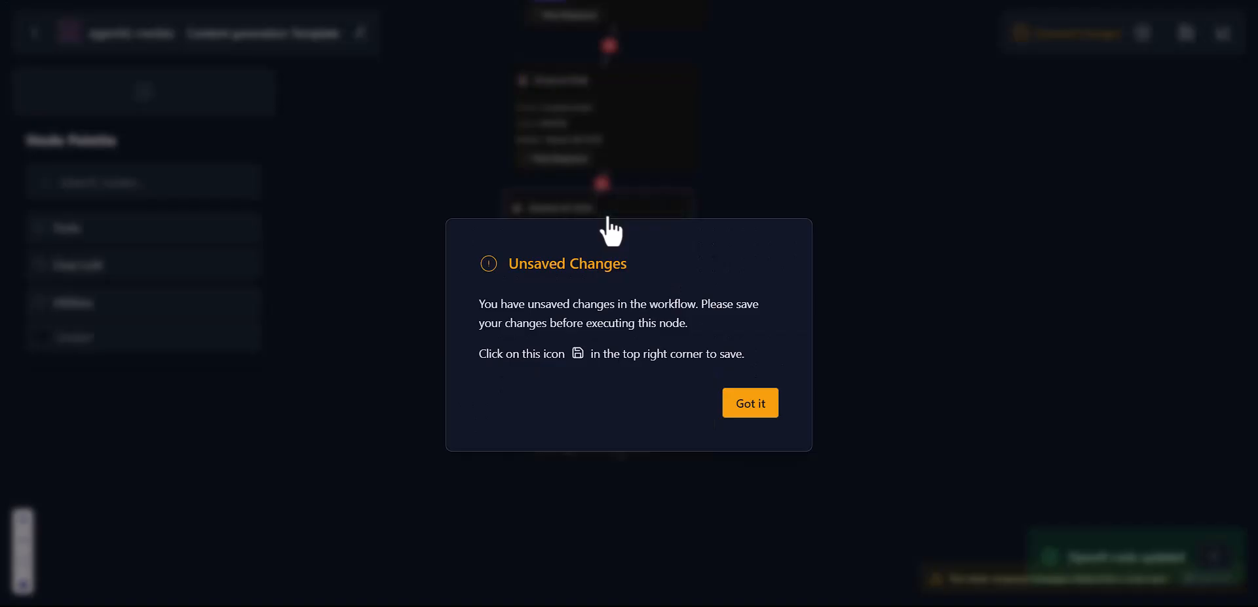
click(757, 403)
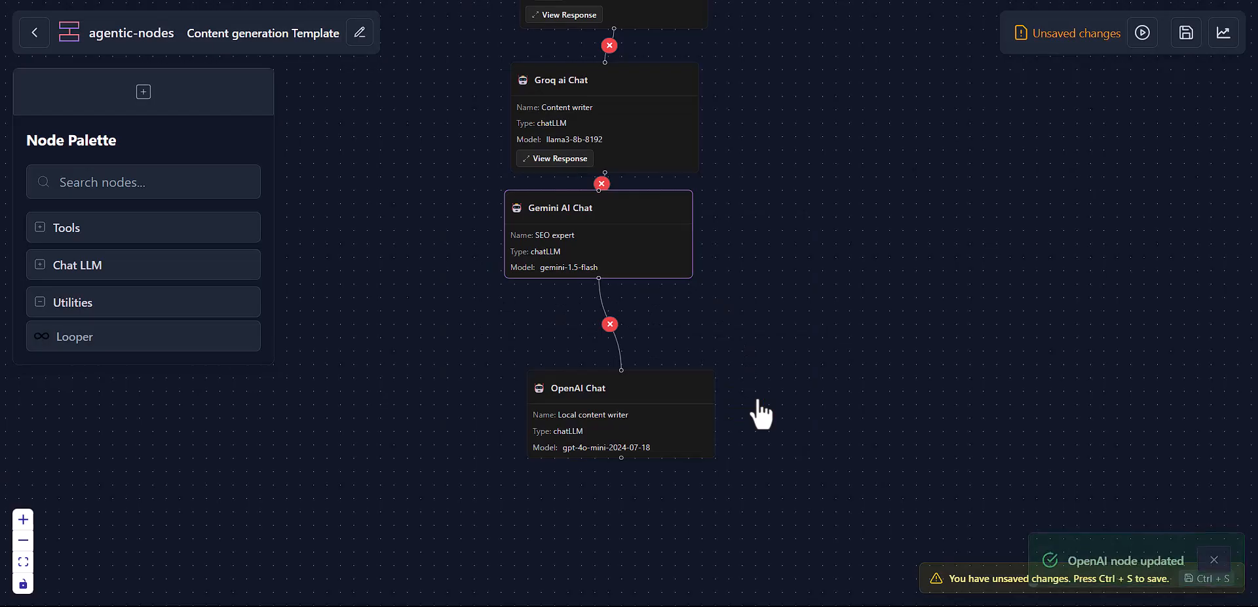
Step: Save the Content generation Template workflow and nudge the Gemini and OpenAI nodes into place
key(ctrl+s)
mouse_move(630, 217)
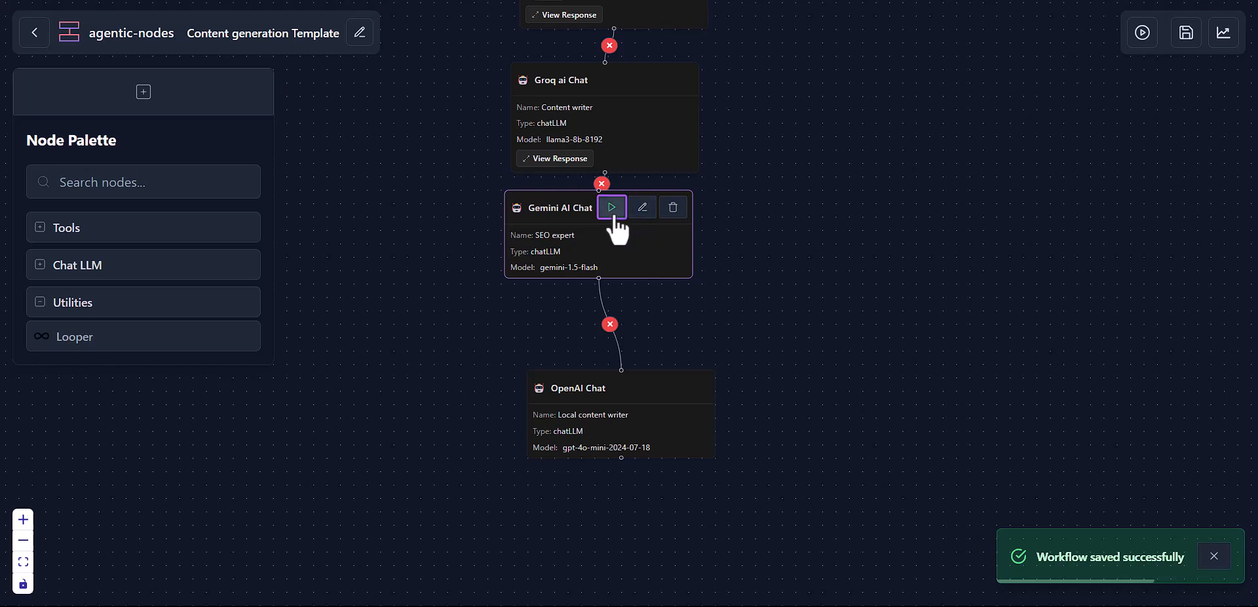
drag(614, 242, 617, 273)
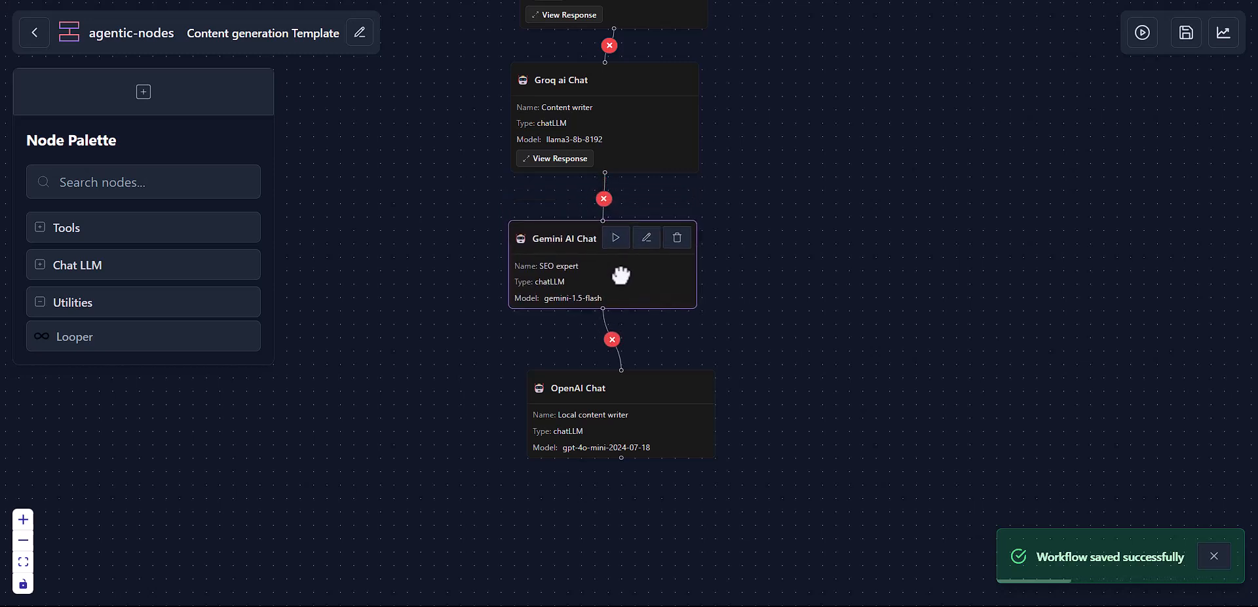
drag(648, 411, 623, 422)
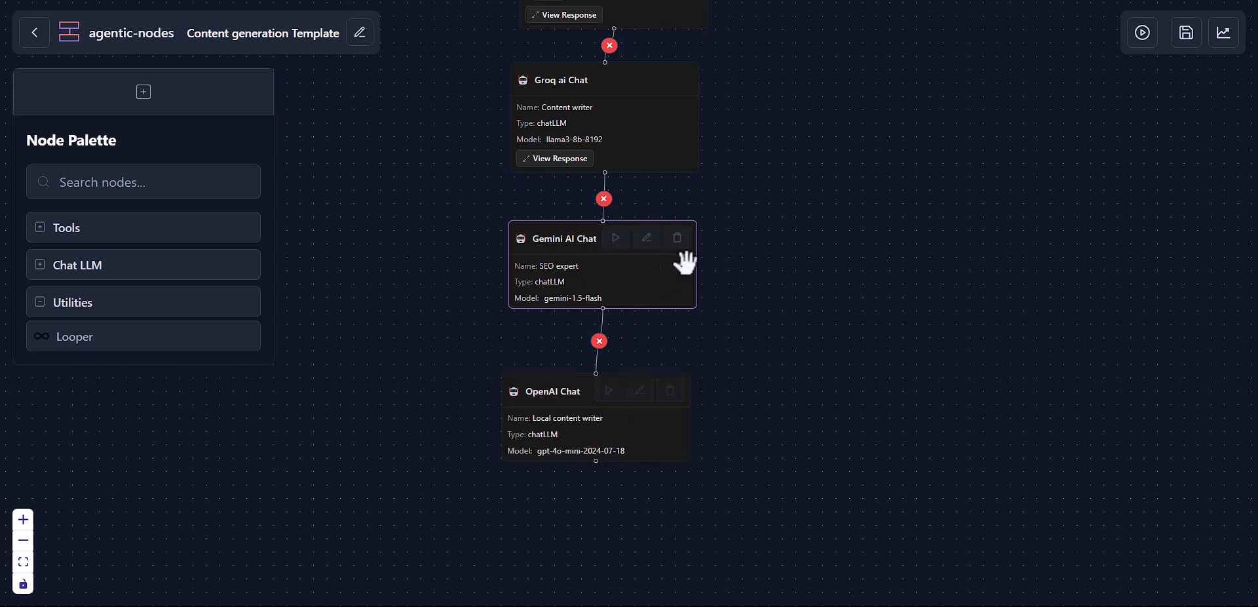
mouse_move(688, 247)
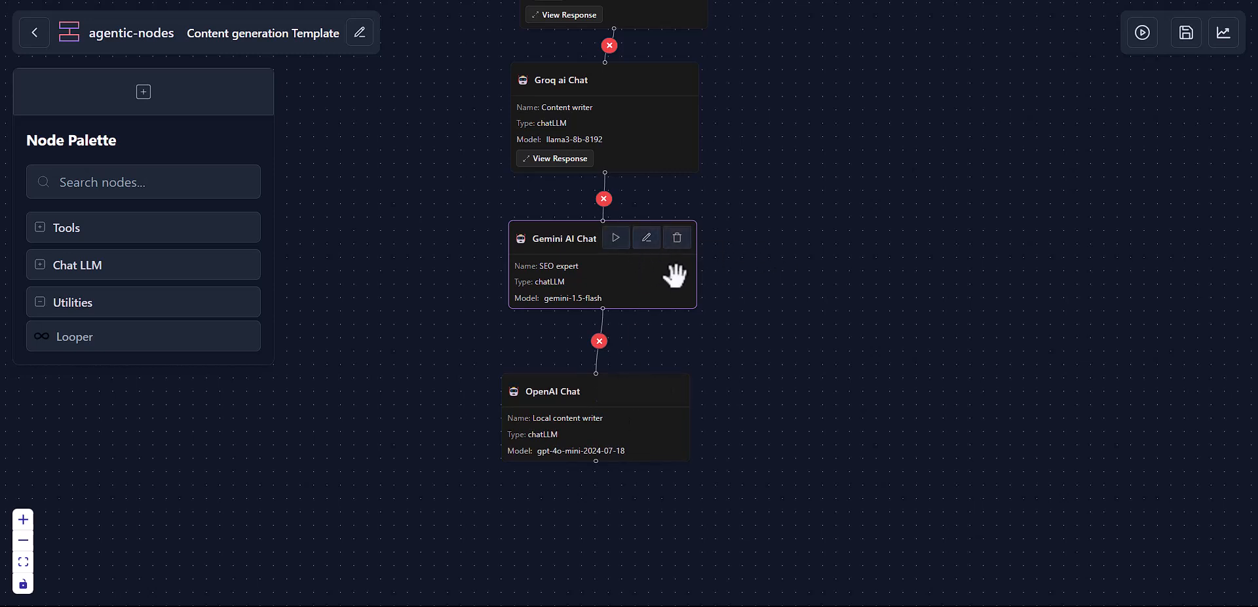
Step: Run the Gemini SEO expert node and inspect its full raw response, using 1060 tokens
click(615, 240)
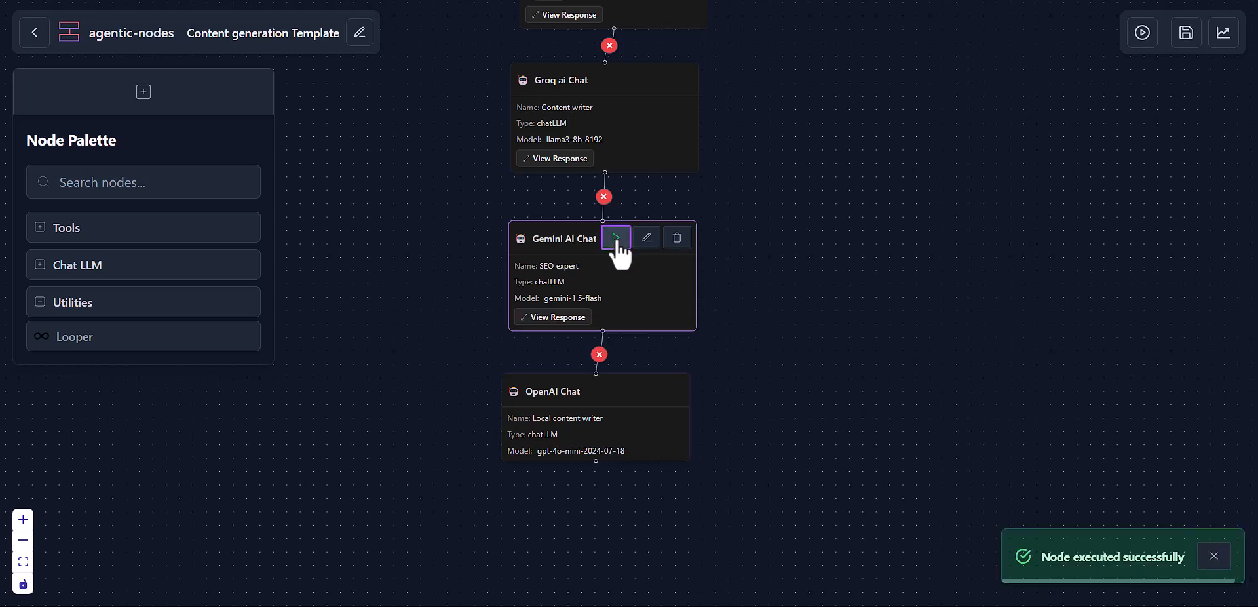
click(564, 321)
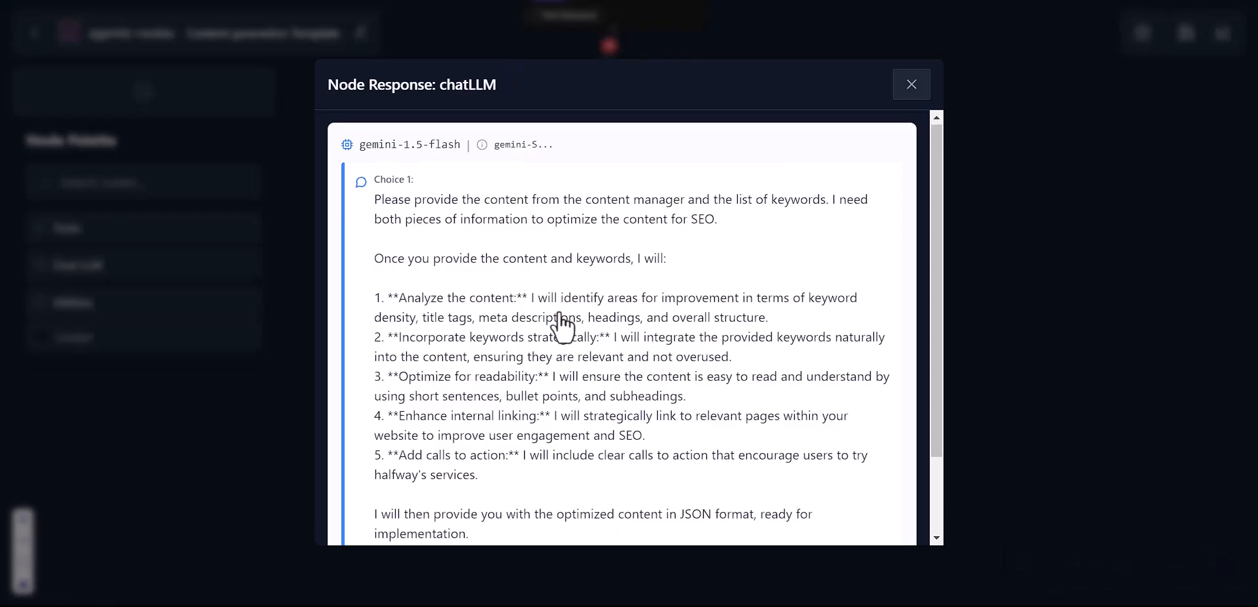
scroll(563, 323, down, 3)
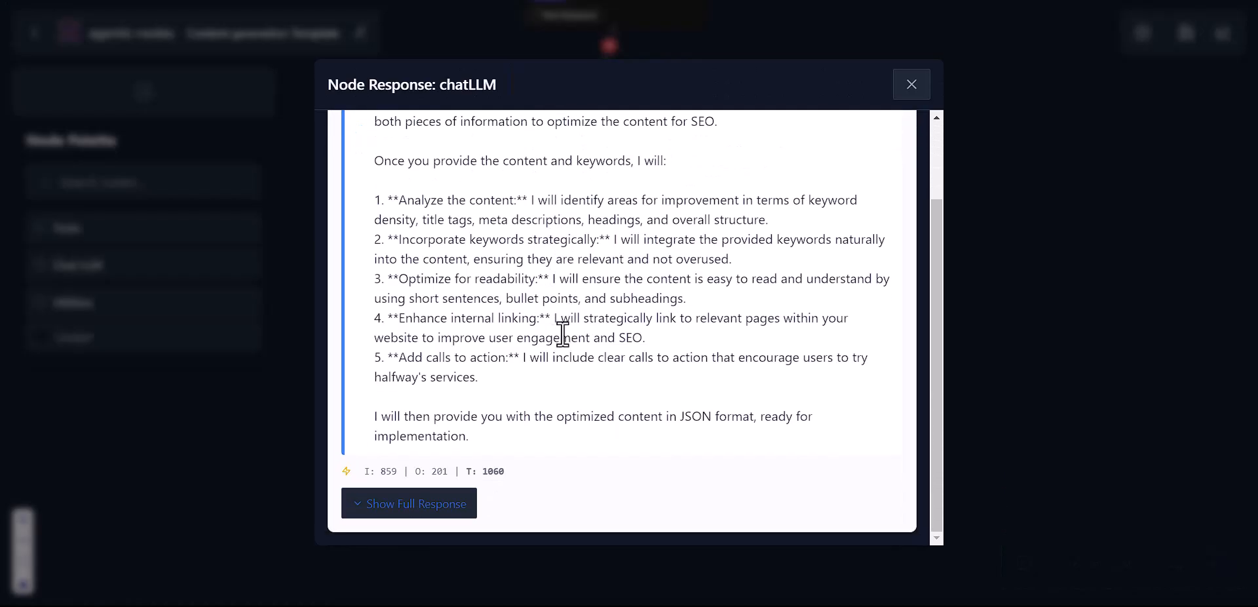
scroll(561, 338, up, 1)
scroll(561, 342, down, 1)
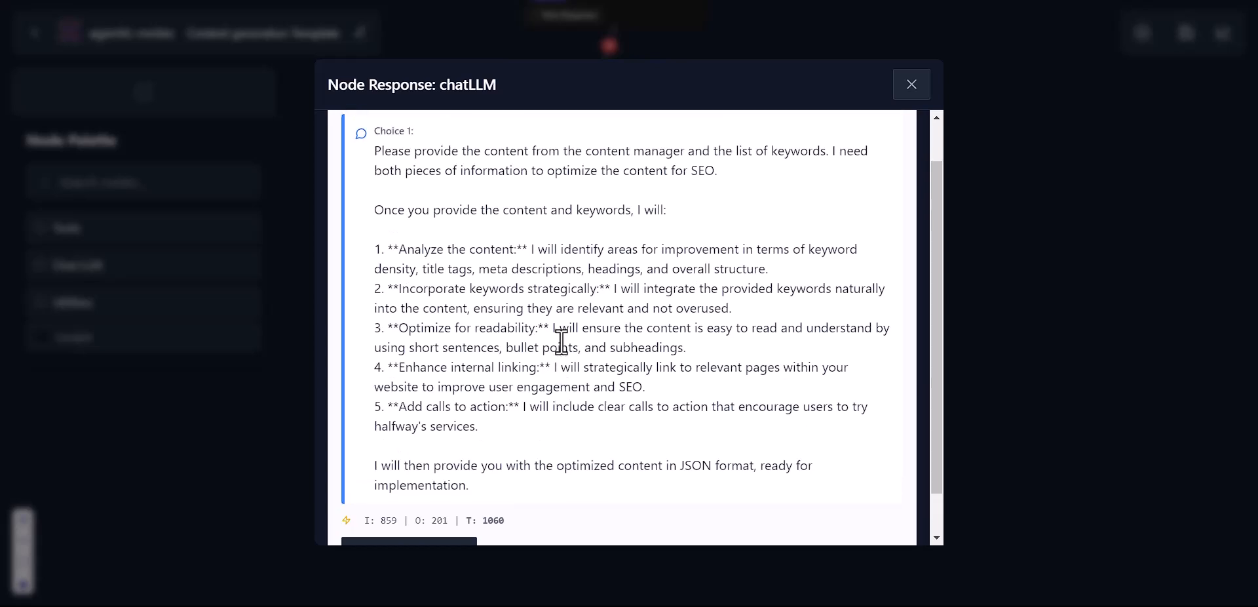
scroll(560, 341, down, 1)
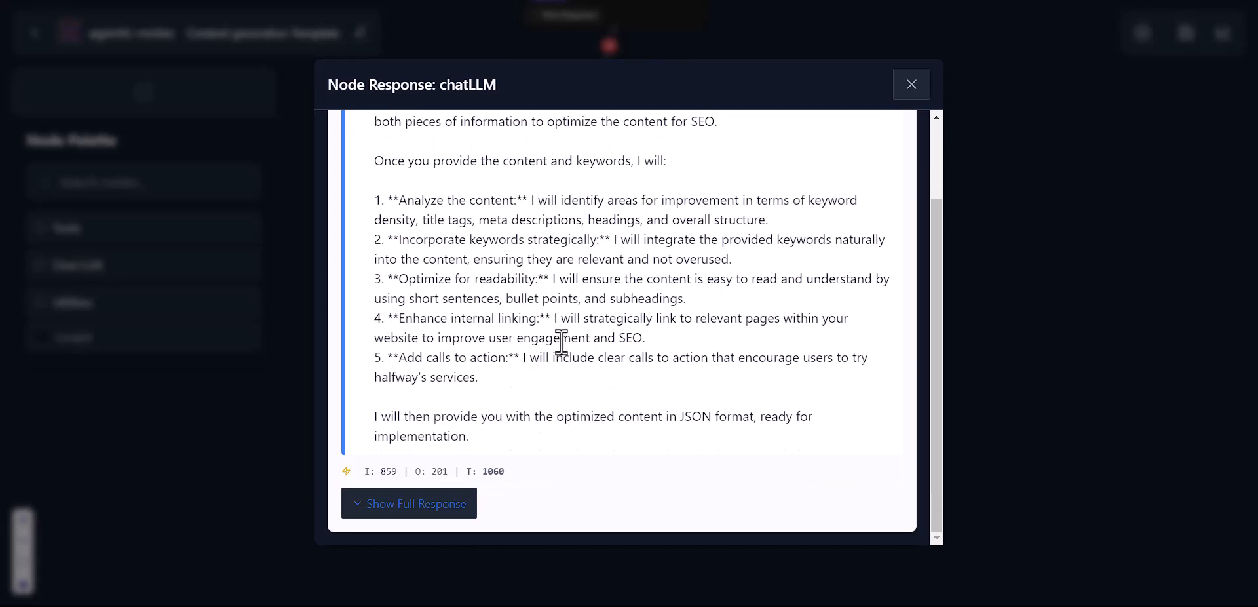
click(441, 513)
scroll(537, 388, down, 10)
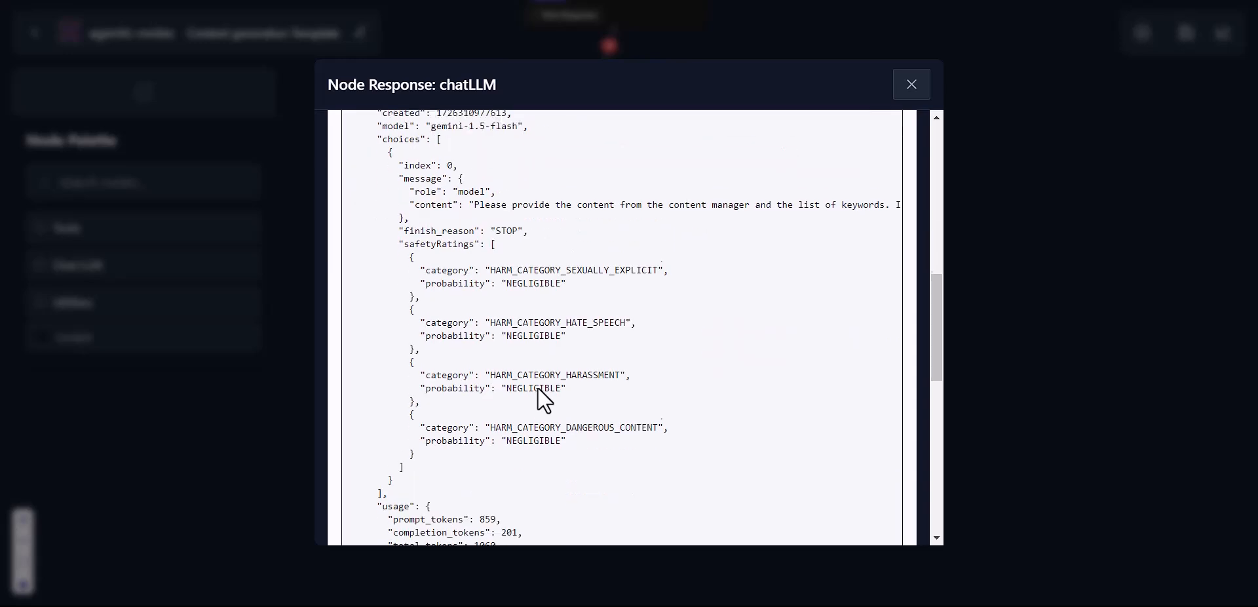
Step: Open the OpenAI node's settings and confirm the model stays gpt-4o-mini-2024-07-18
click(904, 89)
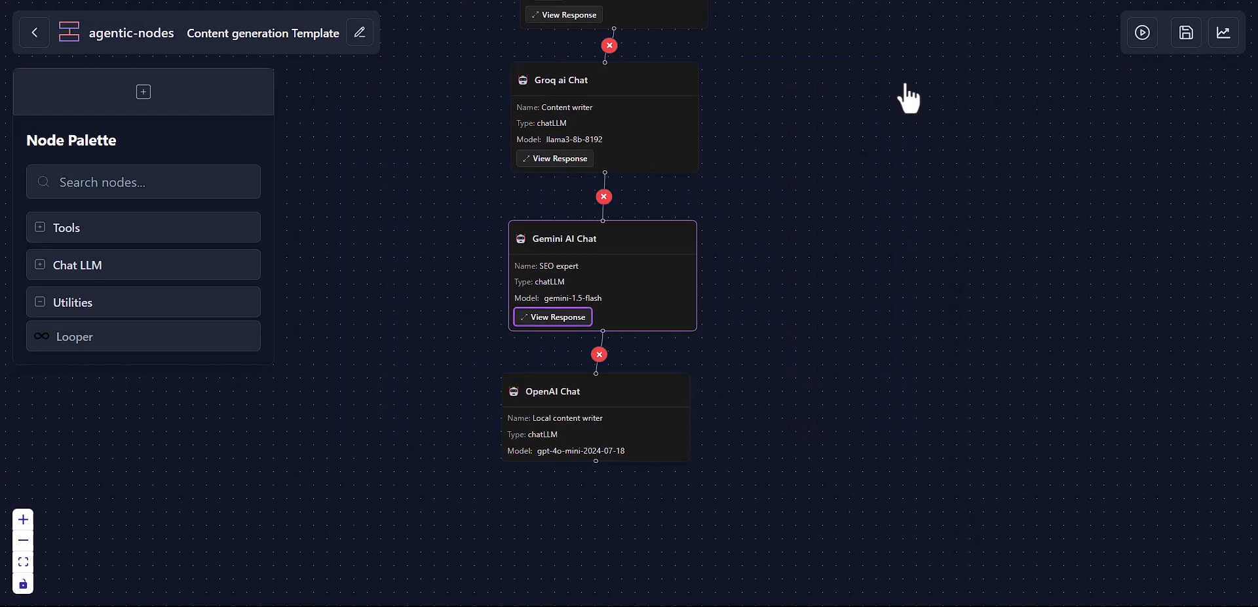
drag(702, 421, 712, 394)
scroll(713, 393, down, 1)
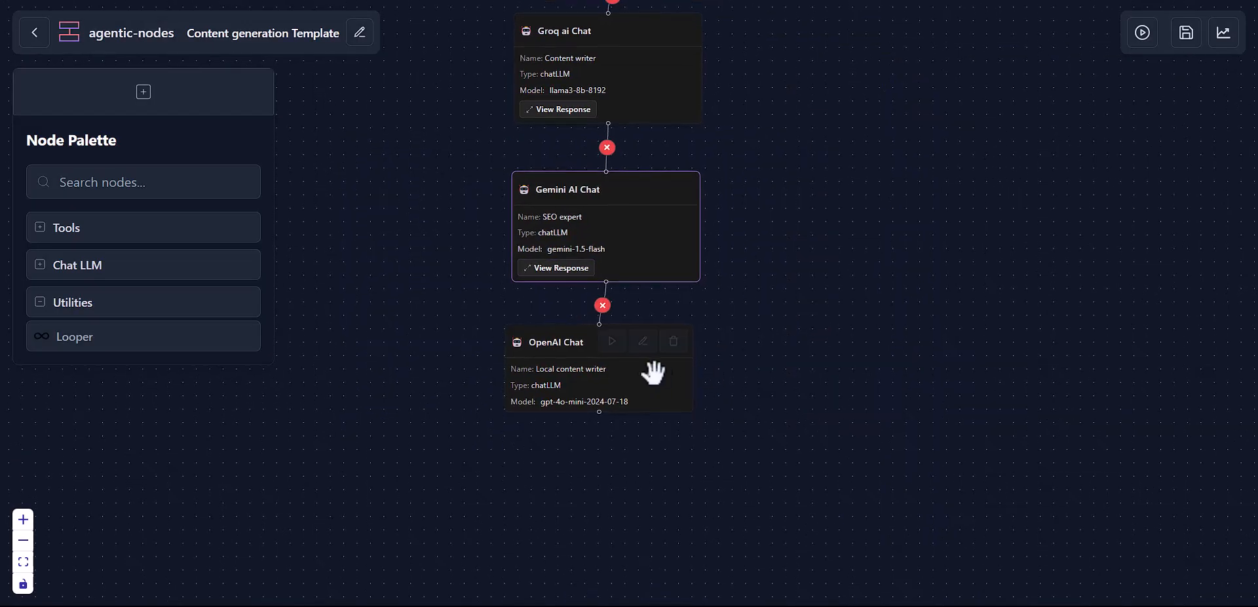
click(640, 342)
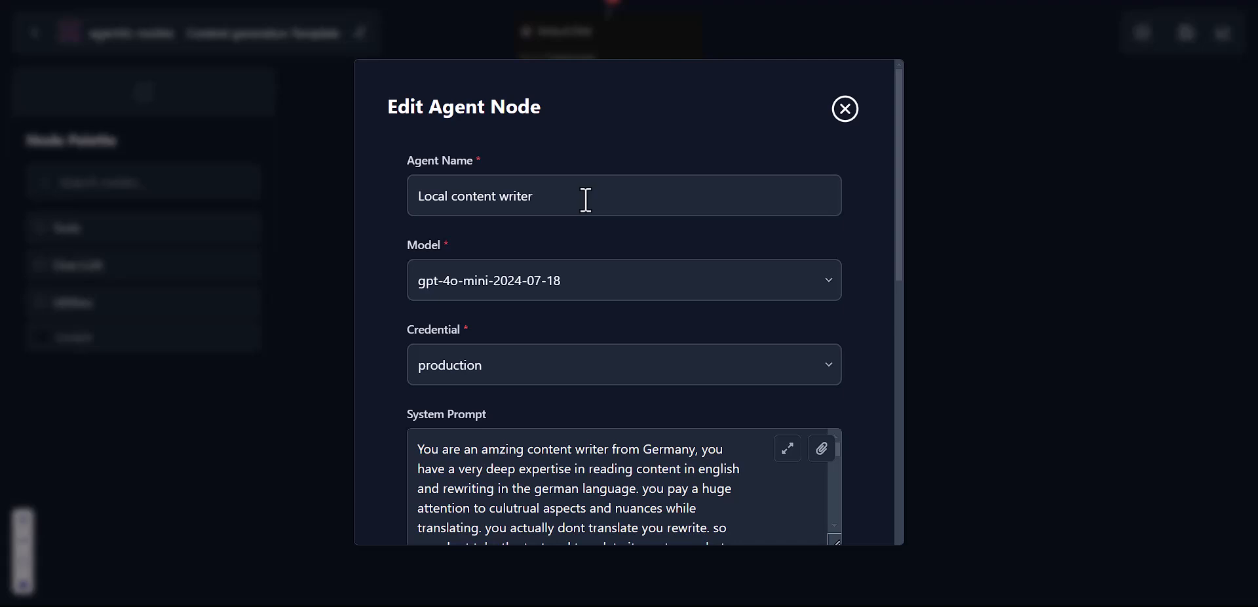
scroll(586, 200, down, 1)
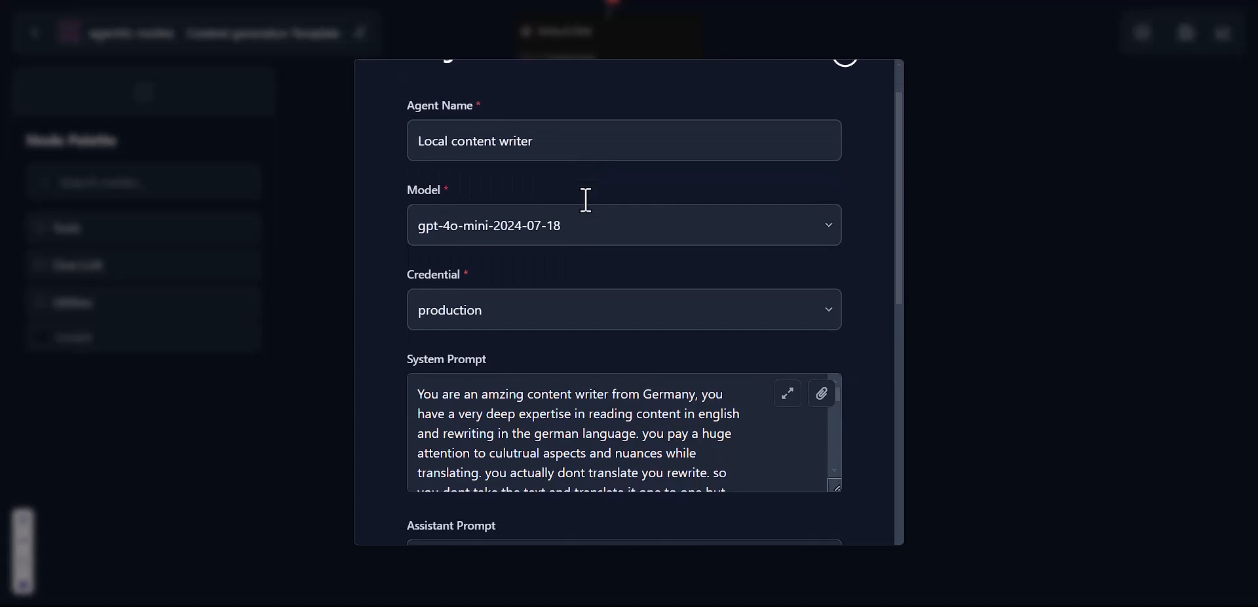
click(569, 223)
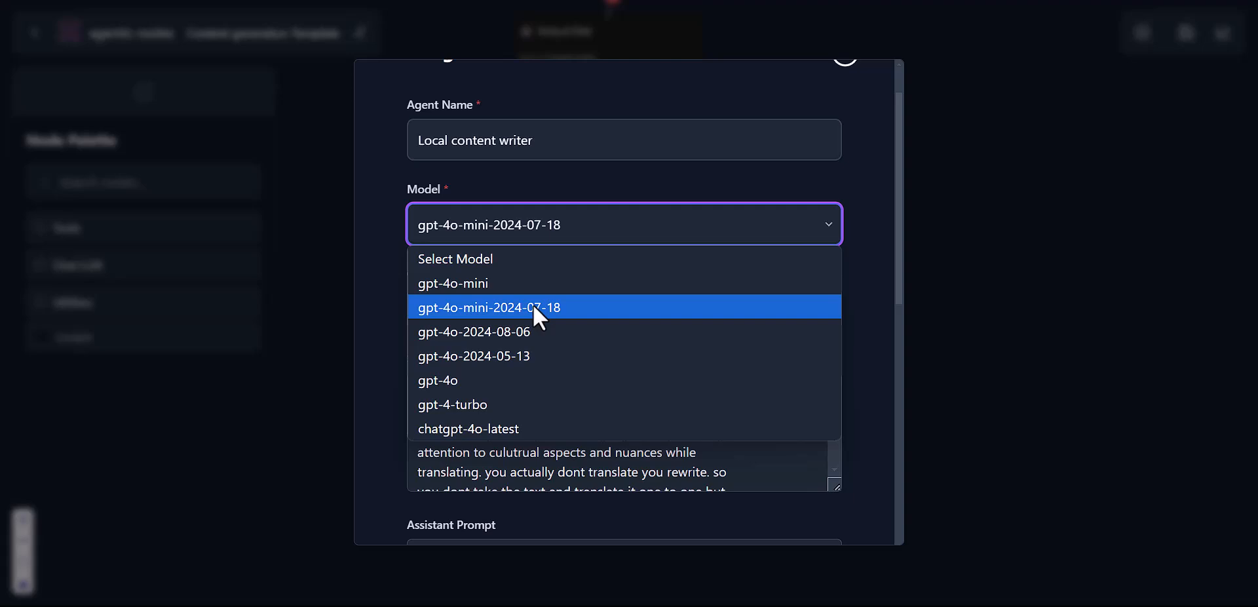
click(674, 178)
scroll(674, 179, down, 2)
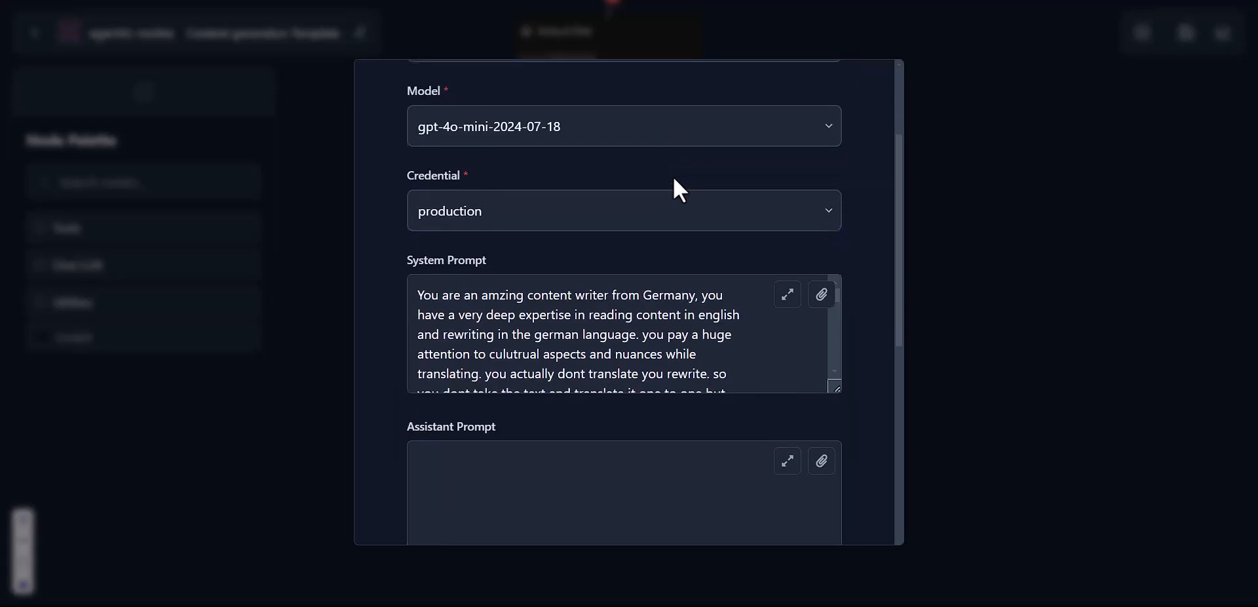
scroll(685, 335, down, 2)
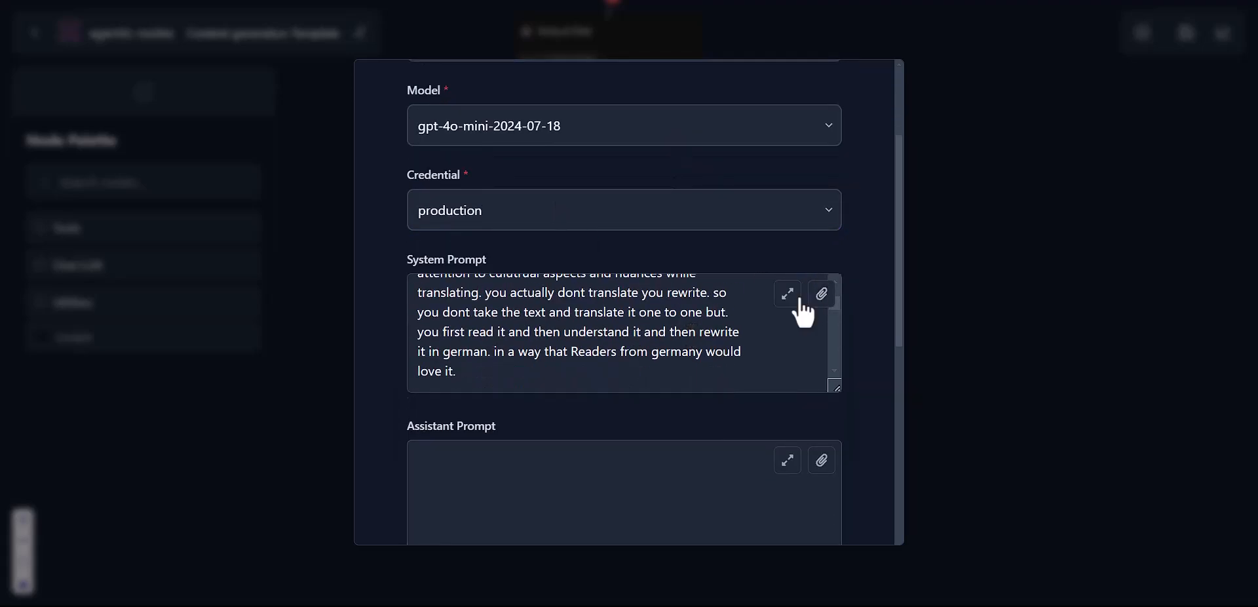
Step: Read the German-rewriting system prompt in the large editor, then cancel the node settings unsaved
click(794, 296)
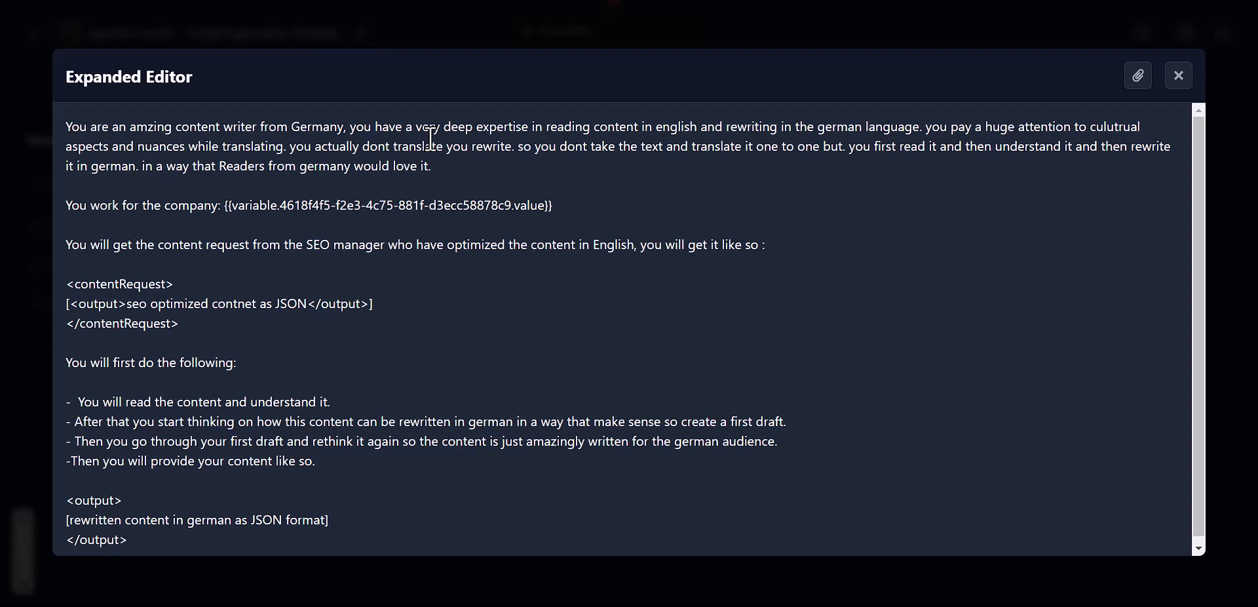
scroll(430, 138, down, 1)
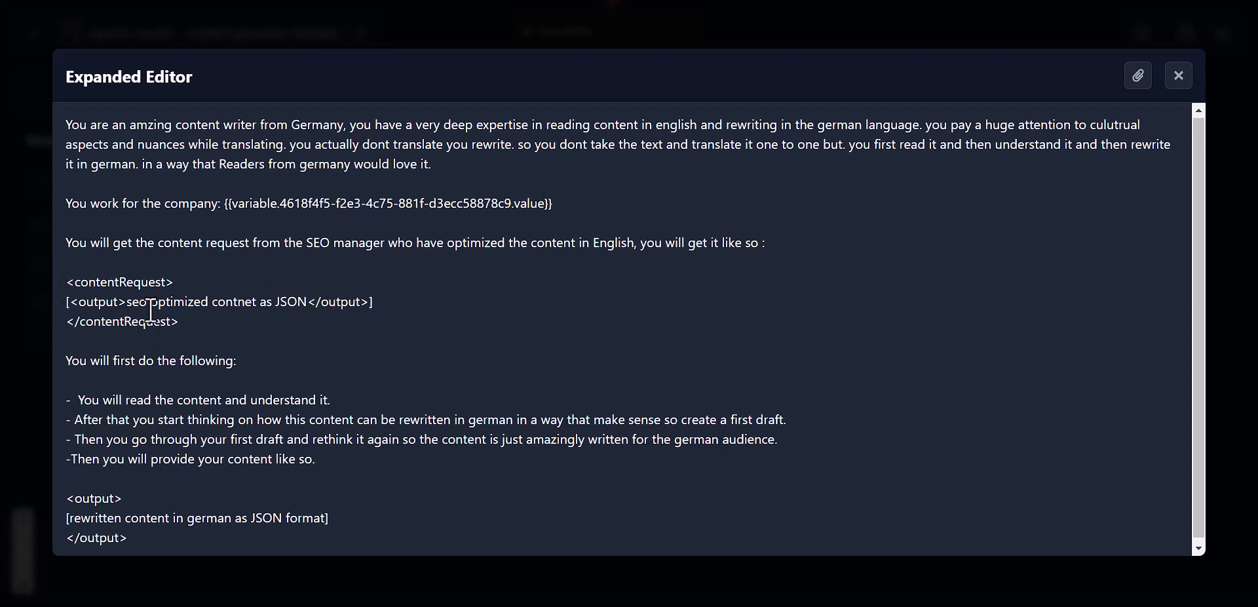
scroll(195, 311, down, 1)
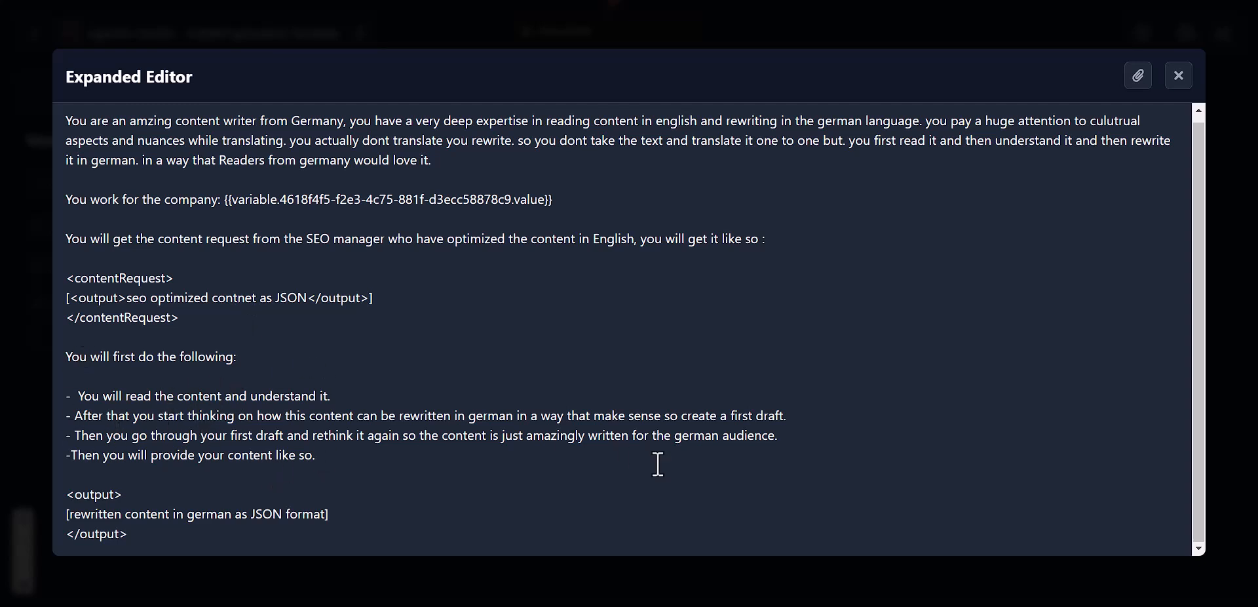
click(1178, 76)
scroll(780, 315, down, 3)
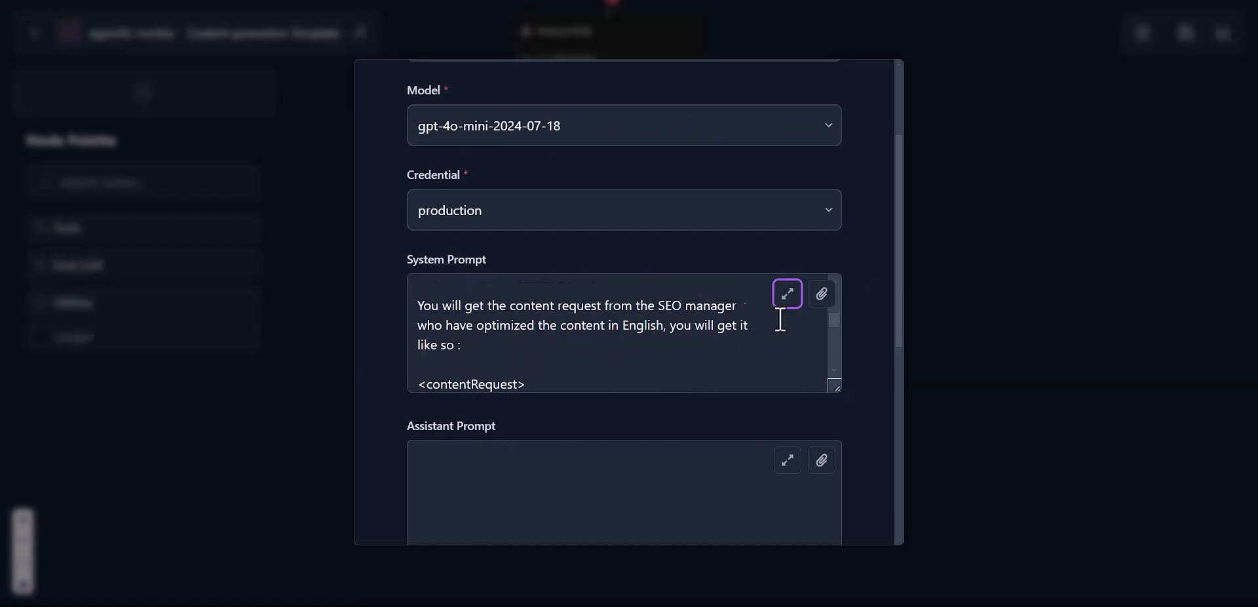
scroll(804, 427, down, 4)
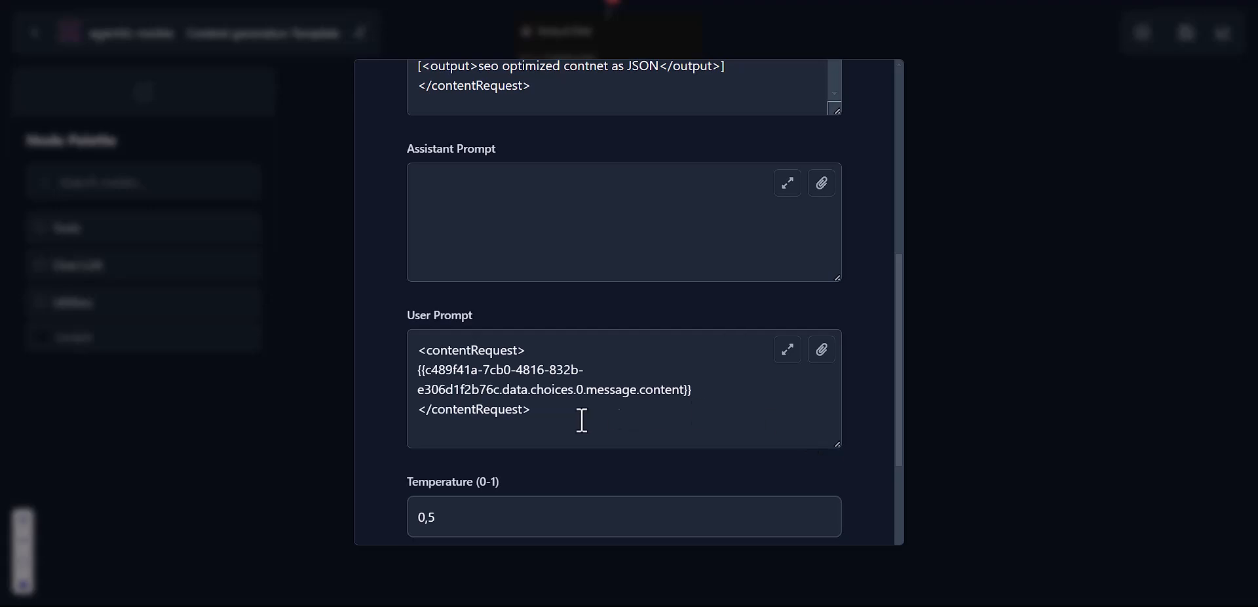
scroll(624, 400, down, 2)
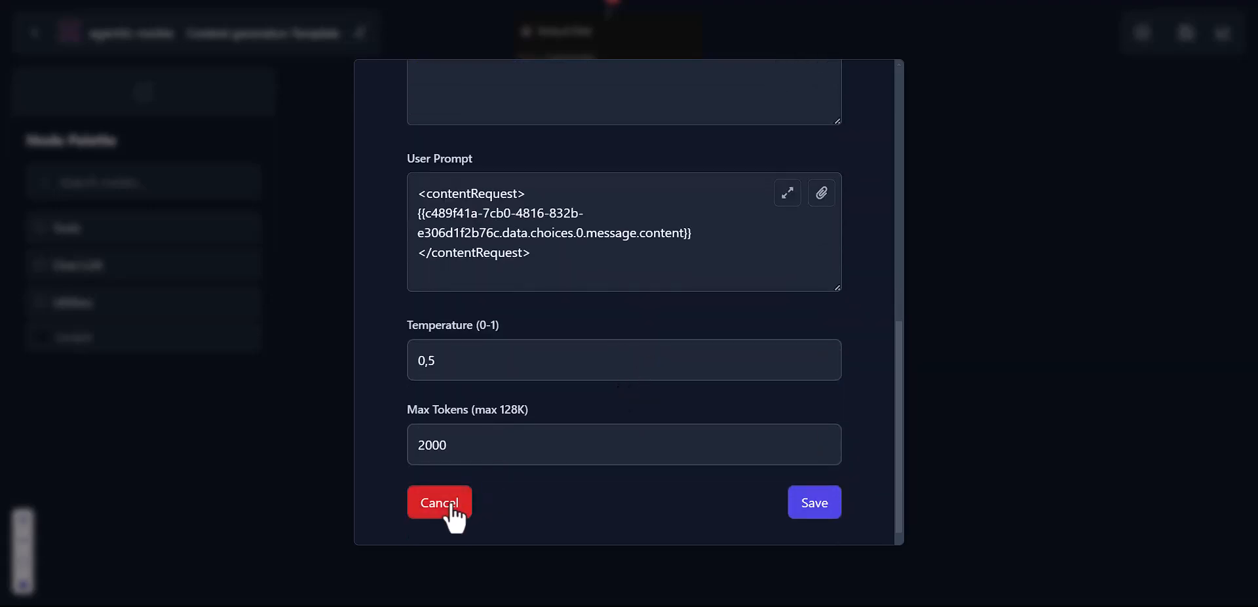
click(451, 507)
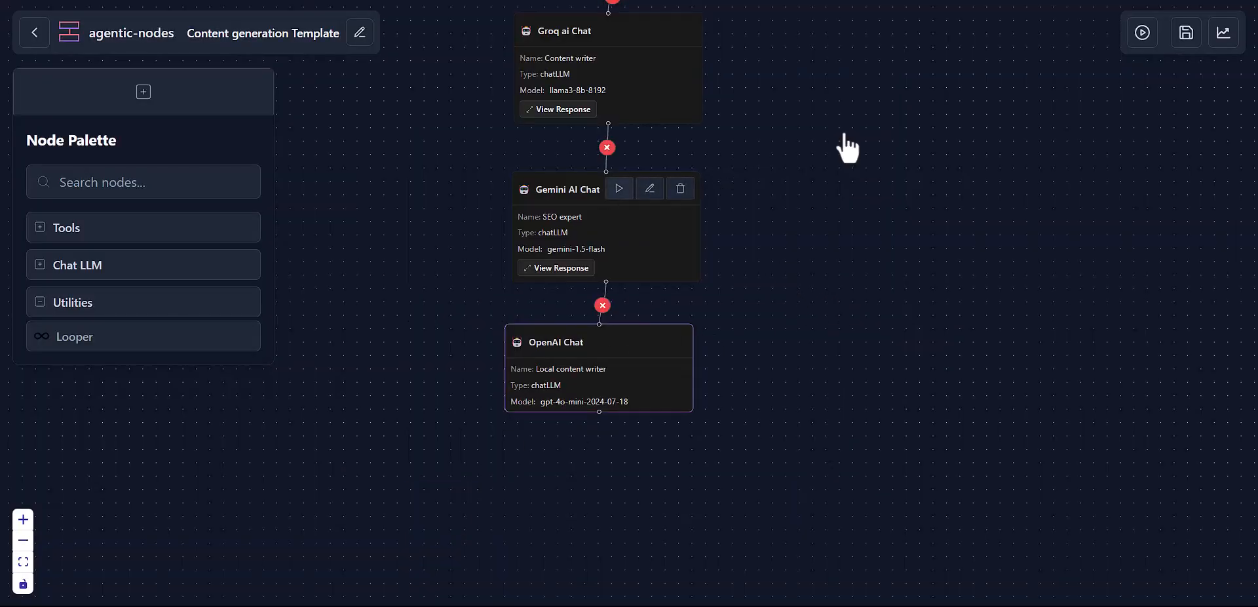
drag(881, 121, 834, 359)
drag(804, 247, 867, 315)
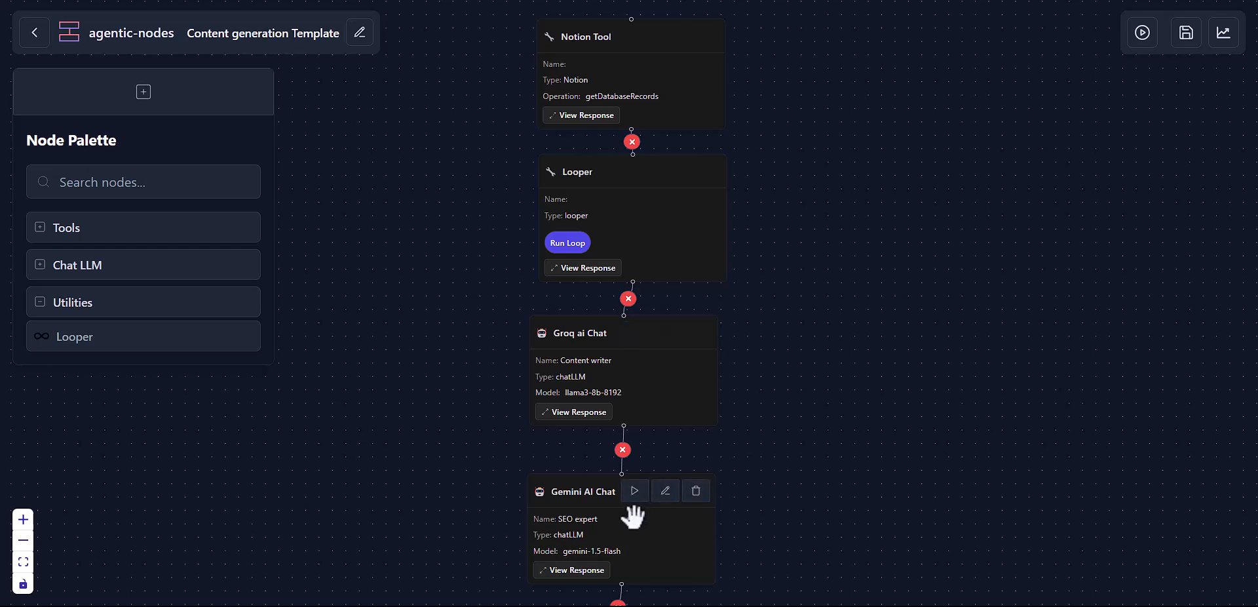
scroll(633, 516, down, 3)
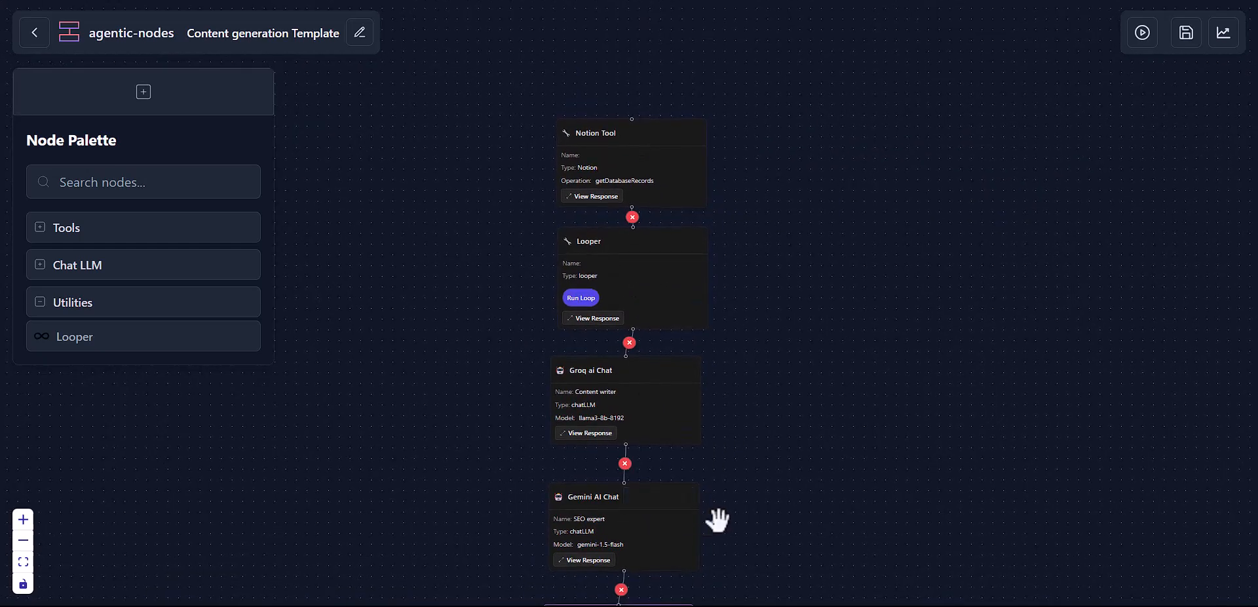
scroll(764, 356, down, 3)
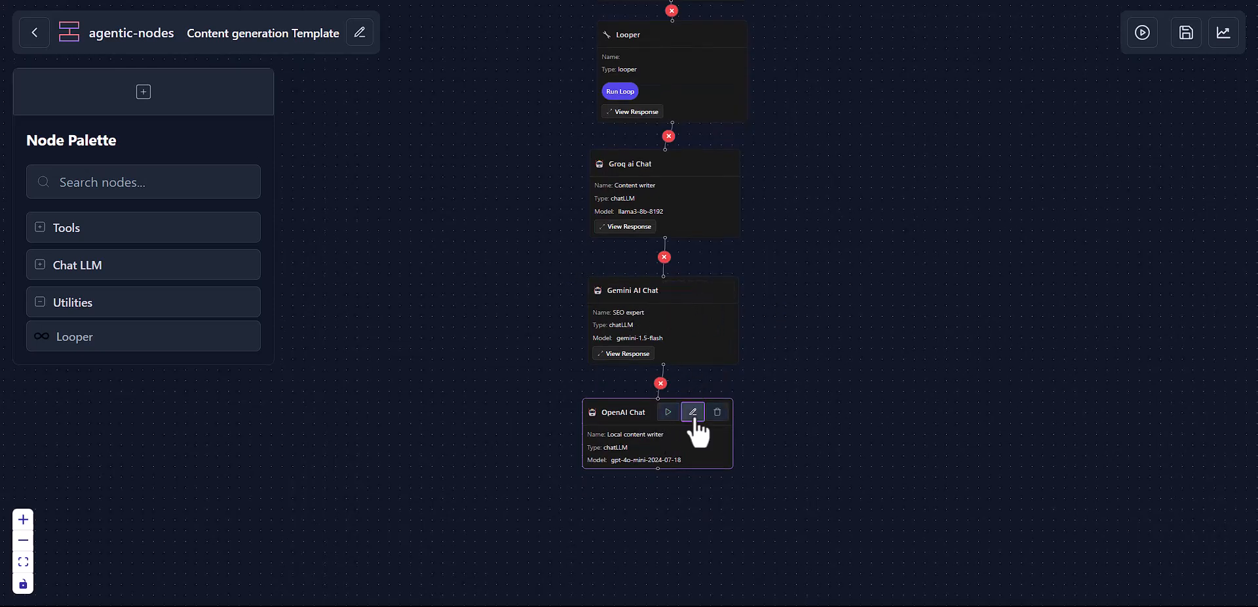
click(693, 412)
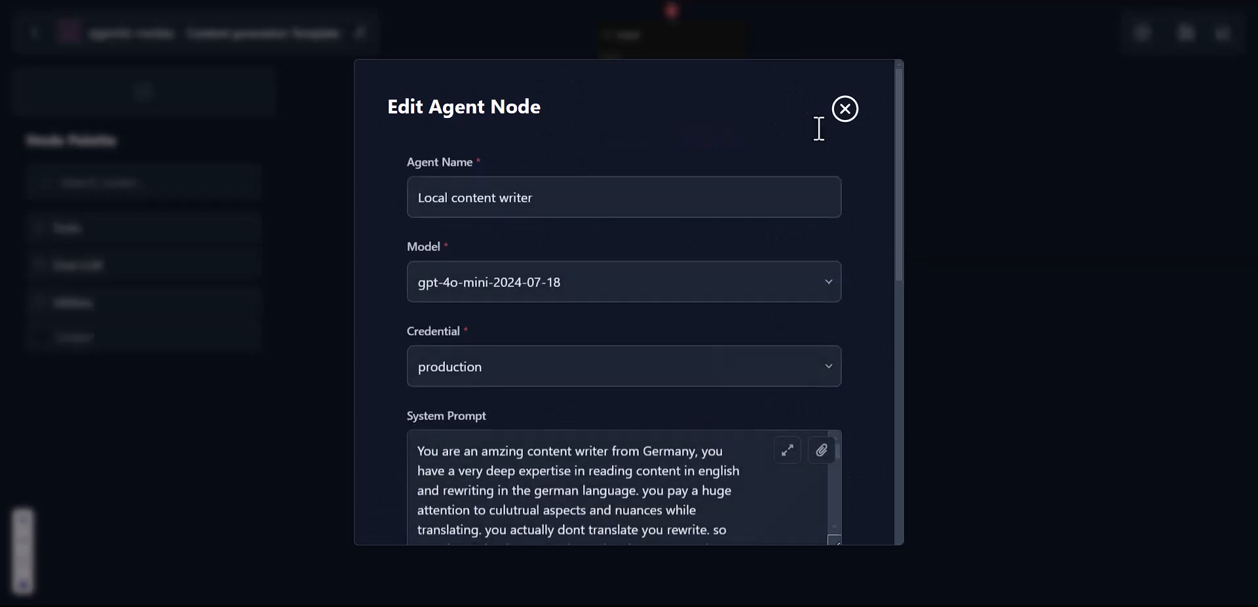
click(819, 452)
scroll(853, 413, down, 3)
scroll(851, 399, down, 1)
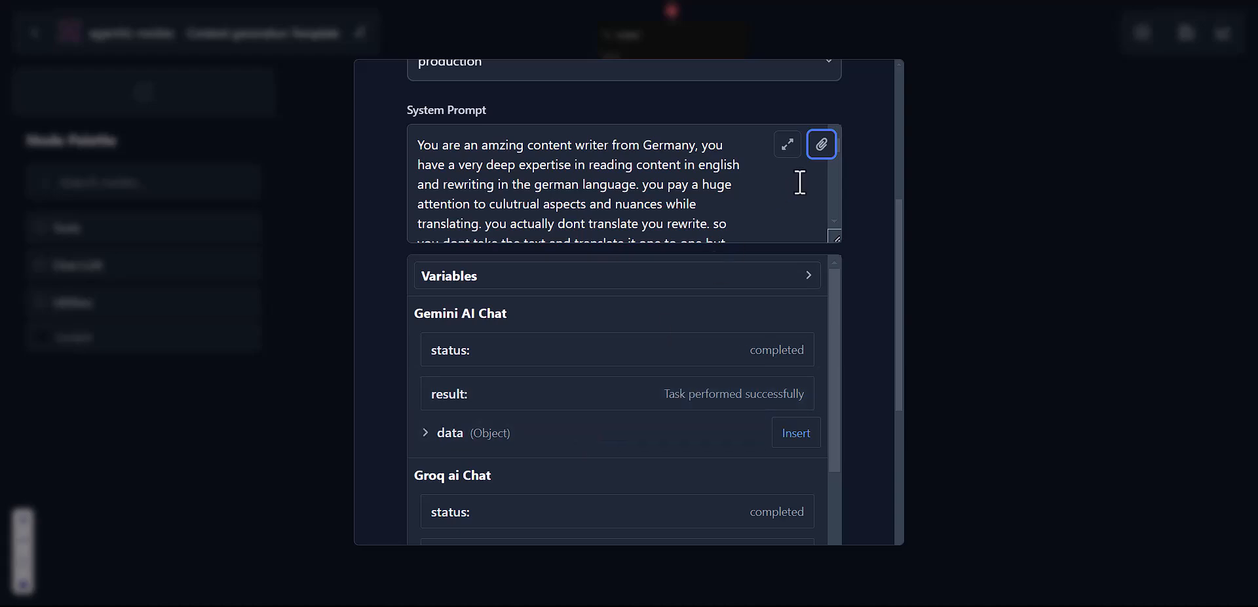
scroll(799, 144, up, 4)
click(845, 108)
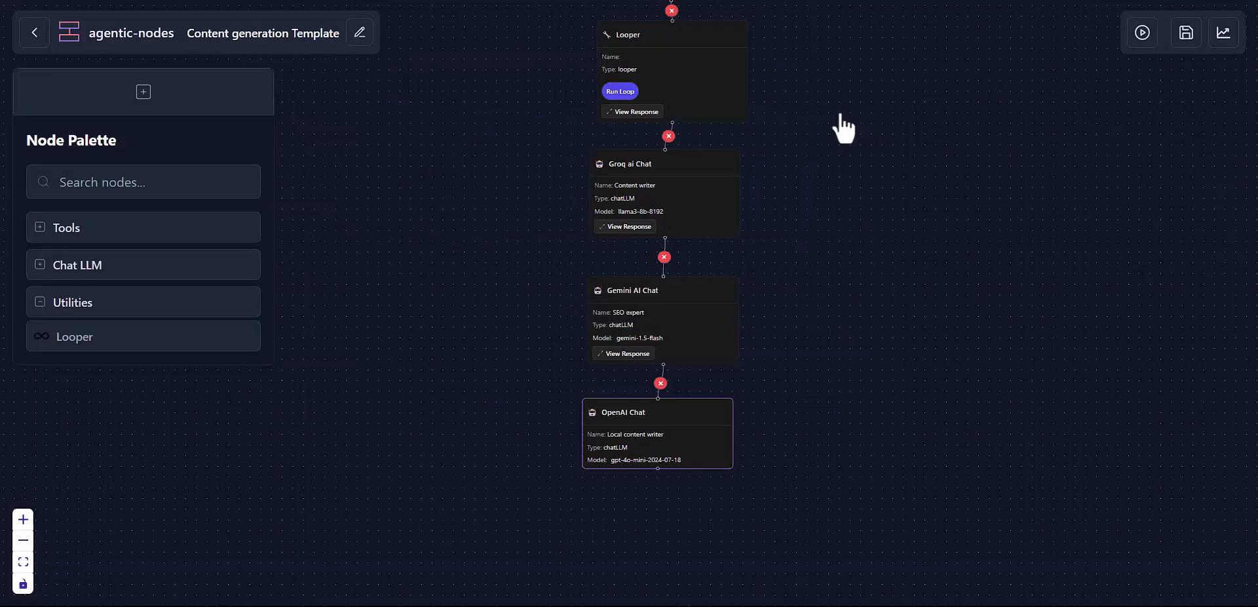
drag(848, 129, 765, 197)
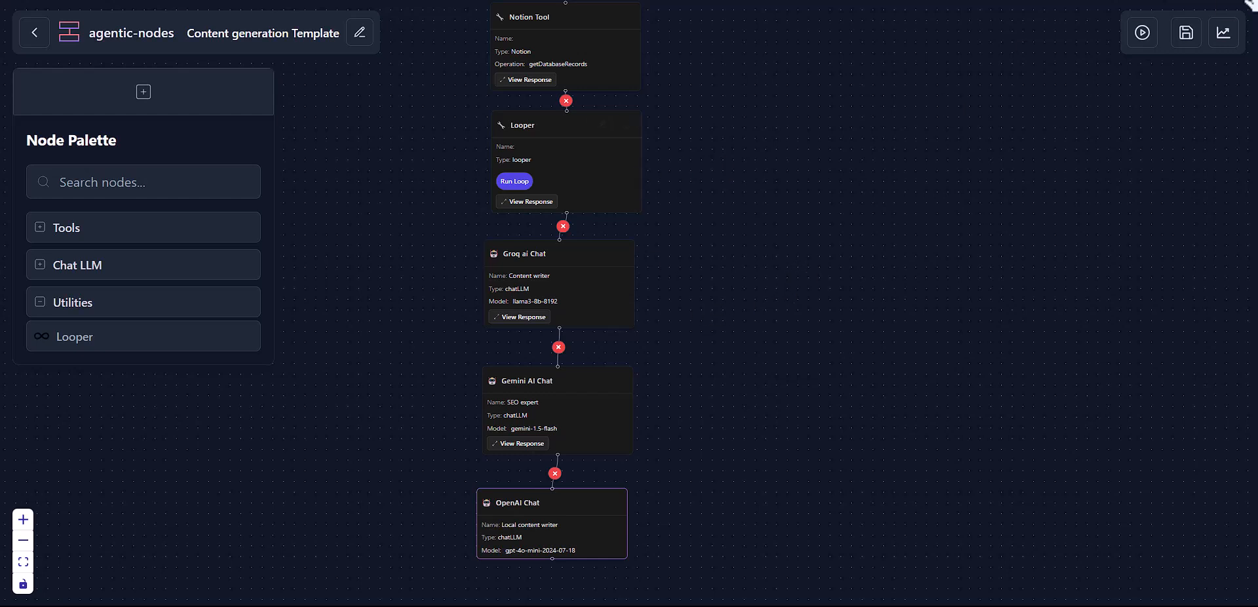
click(1220, 41)
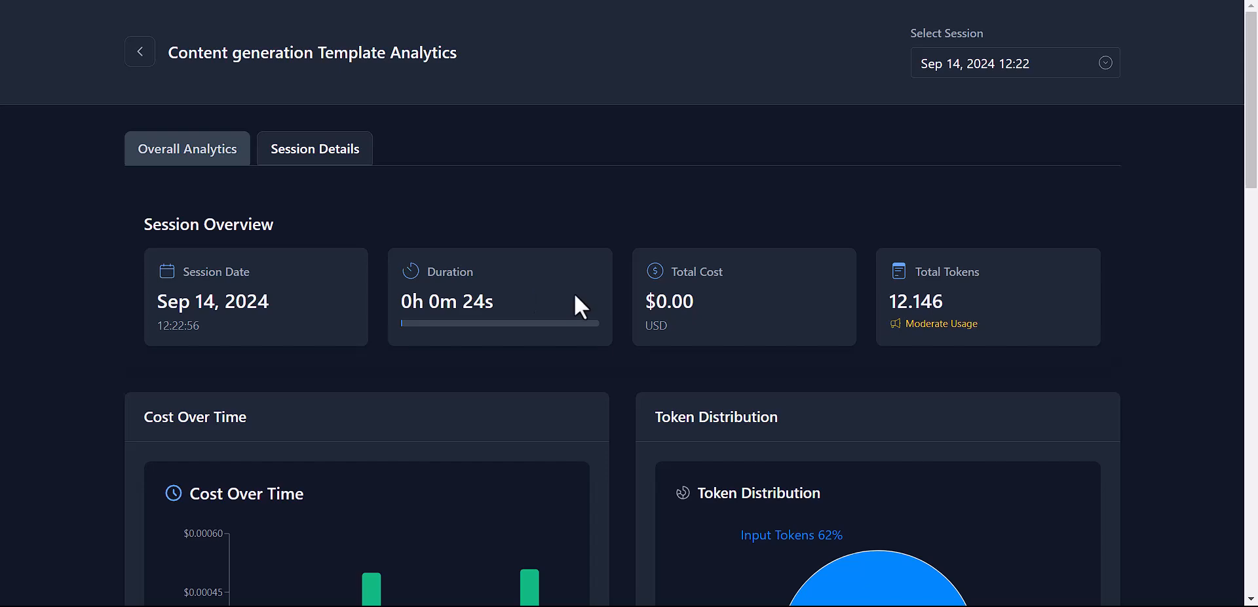
scroll(575, 296, down, 1)
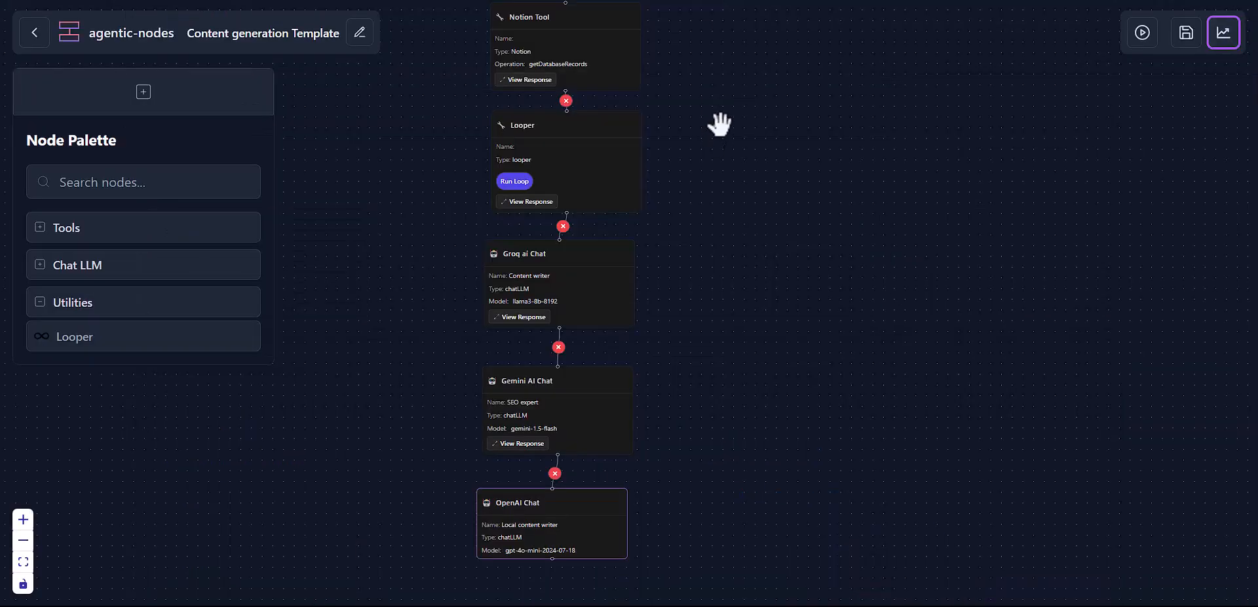
drag(716, 121, 706, 177)
scroll(706, 177, down, 2)
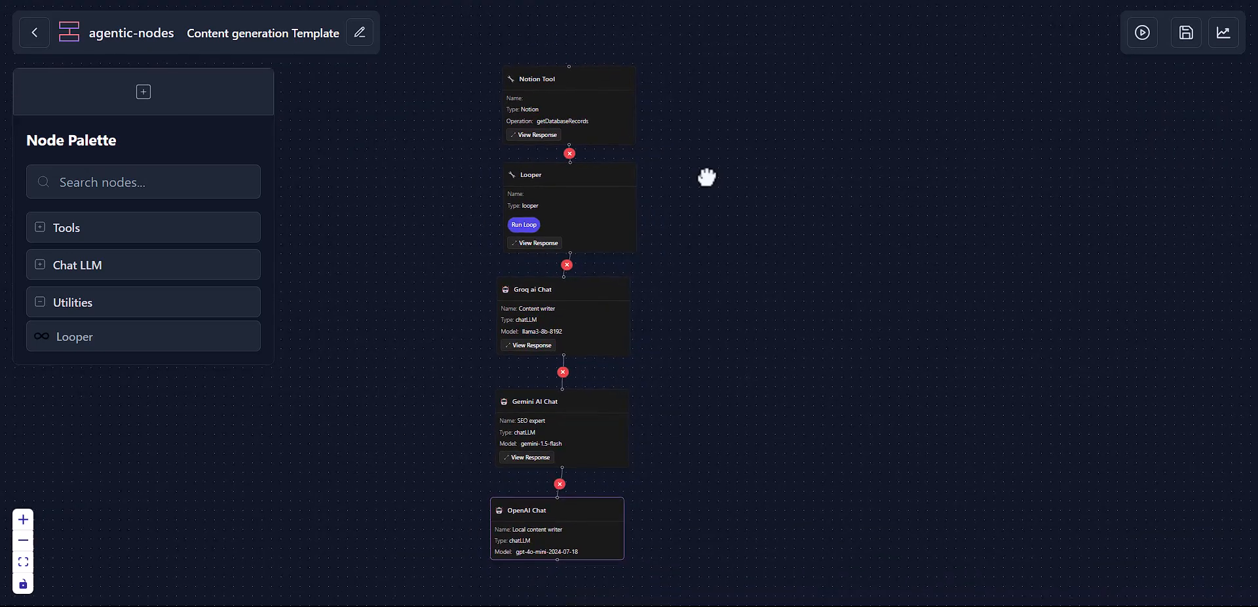
Step: Inspect each node of the Content generation Template workflow on the canvas
mouse_move(610, 127)
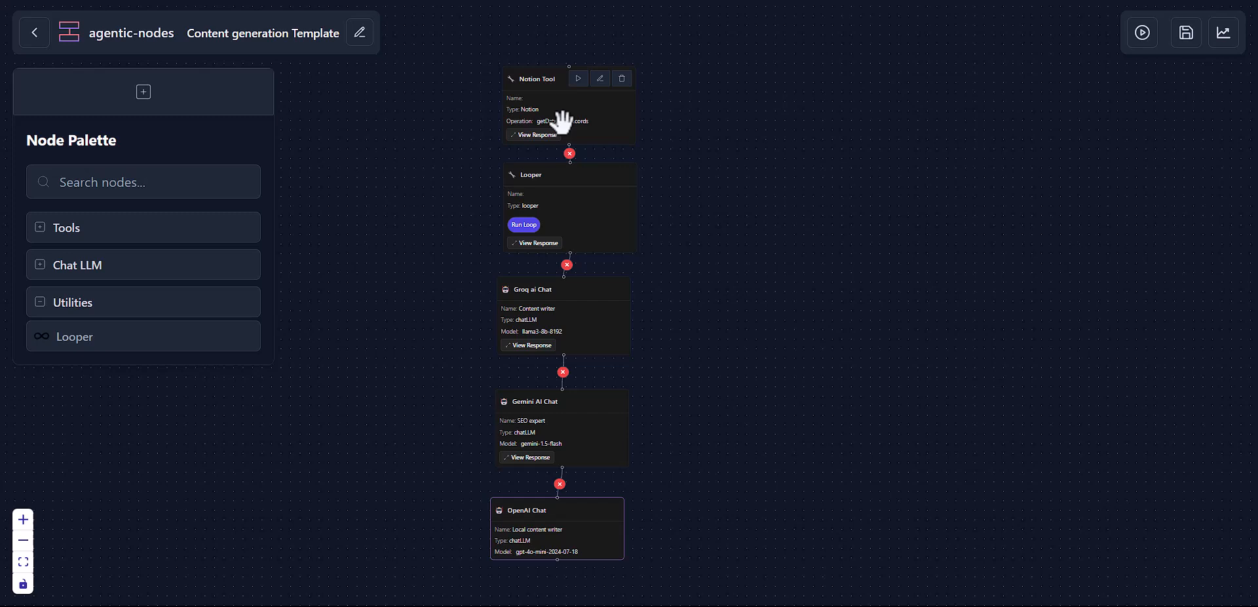
mouse_move(569, 176)
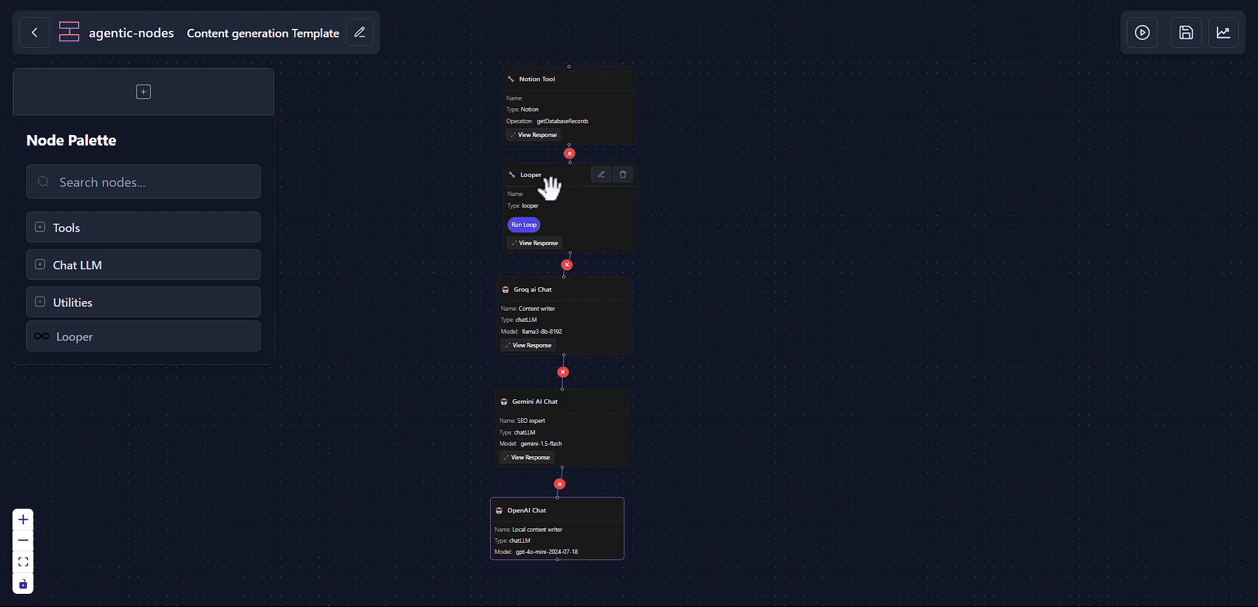
mouse_move(588, 447)
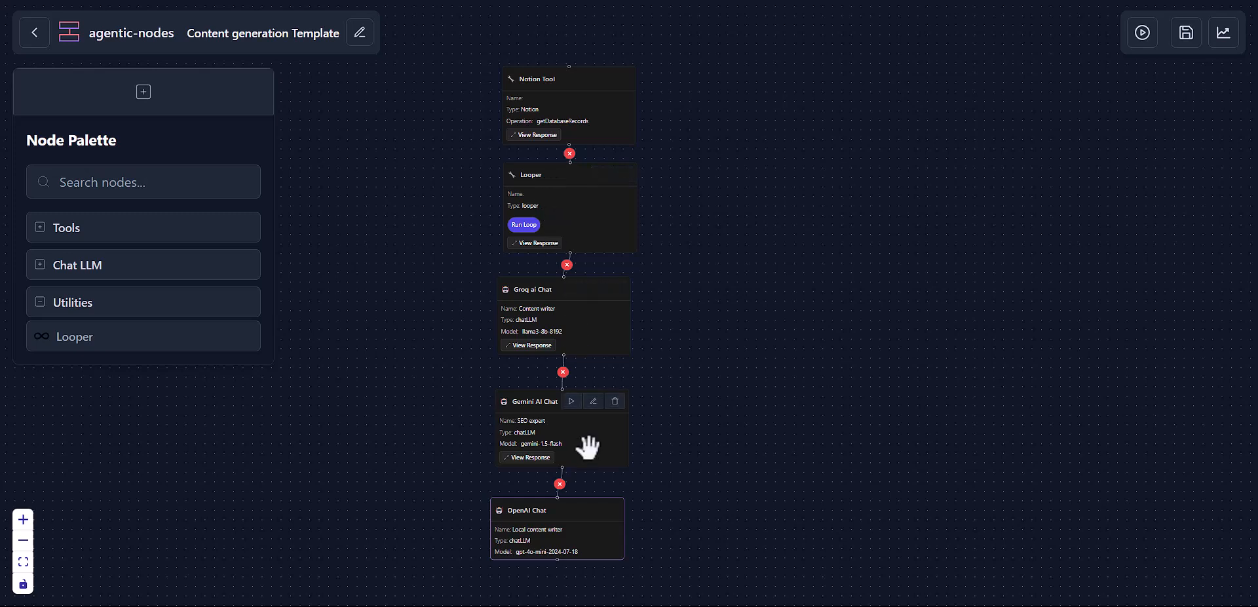
mouse_move(508, 320)
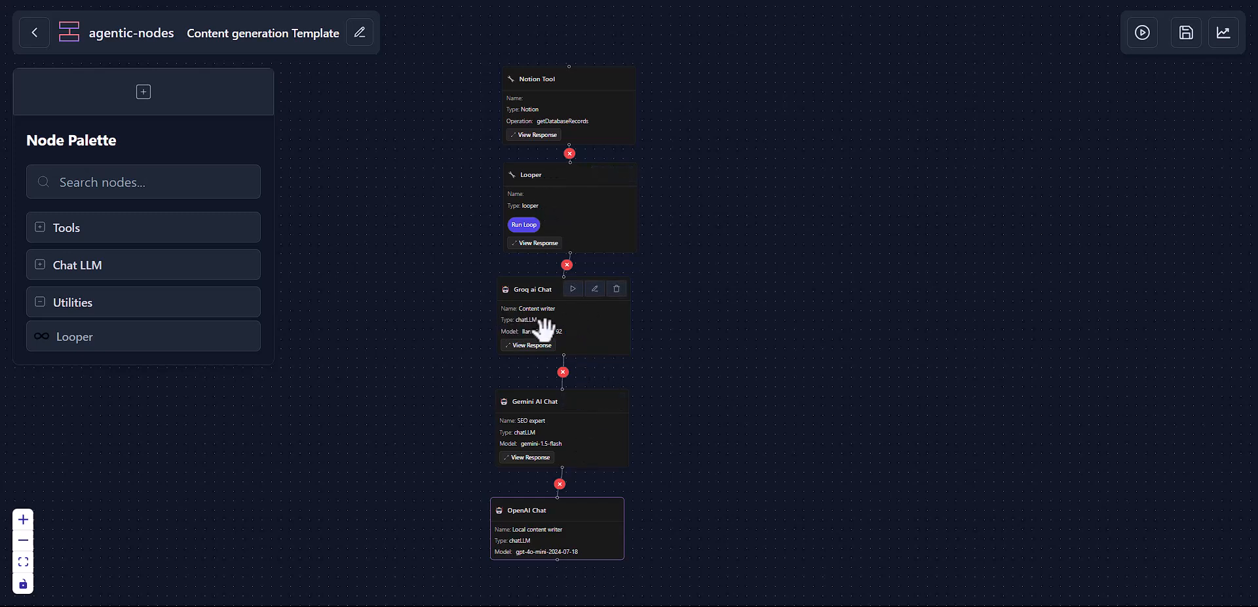
mouse_move(586, 512)
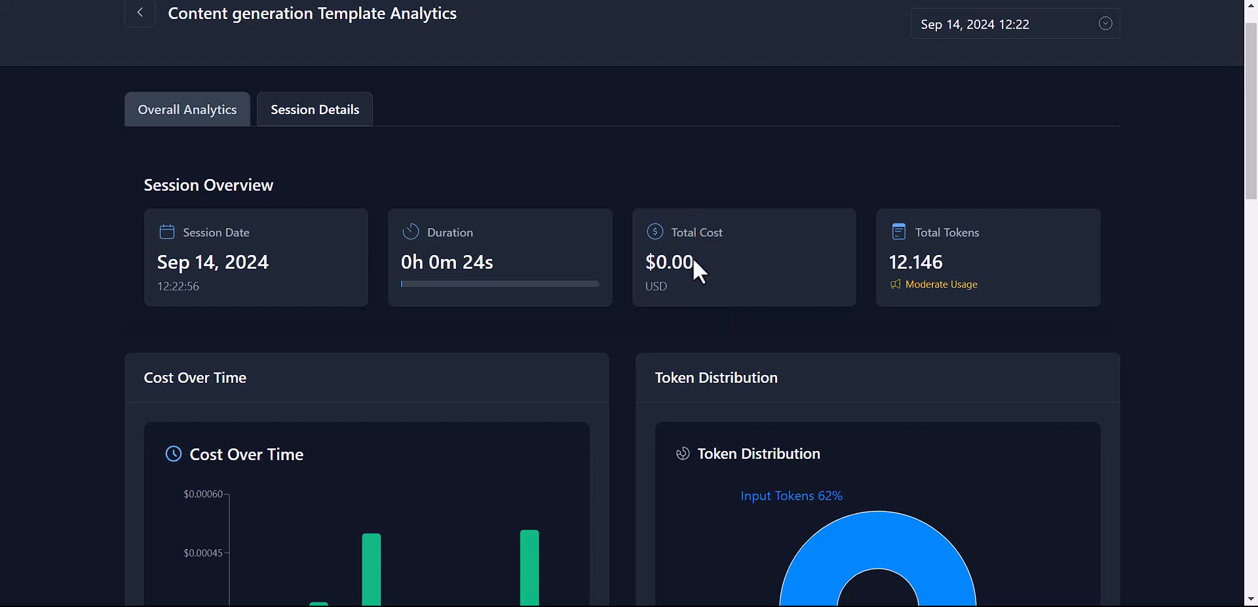
scroll(696, 260, down, 2)
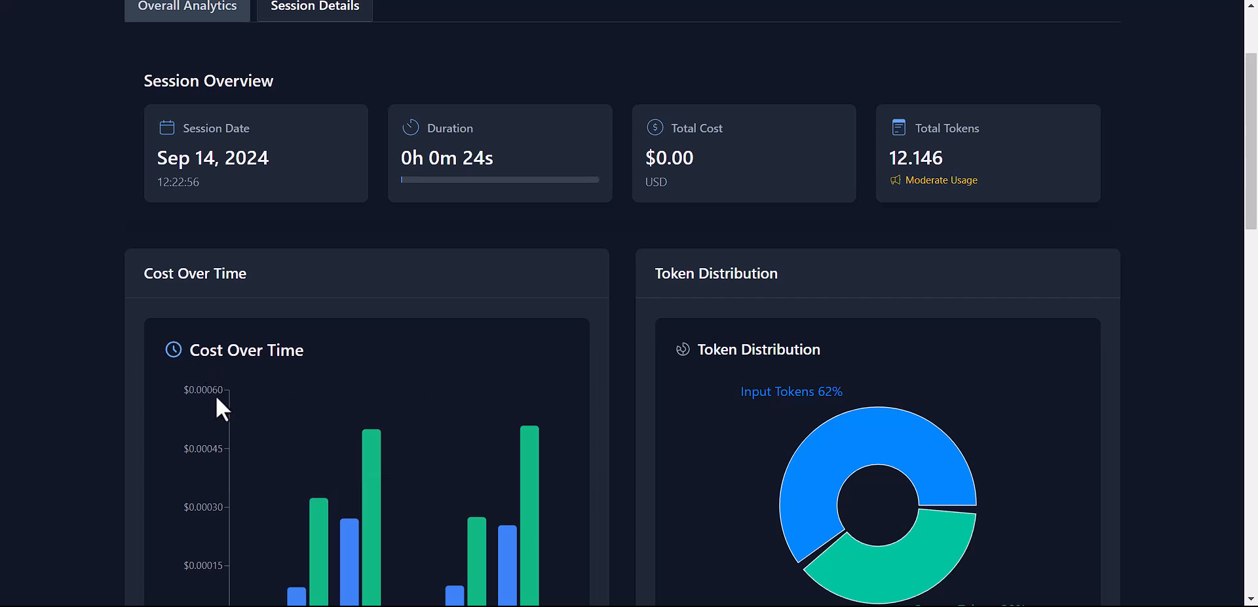
scroll(893, 257, up, 2)
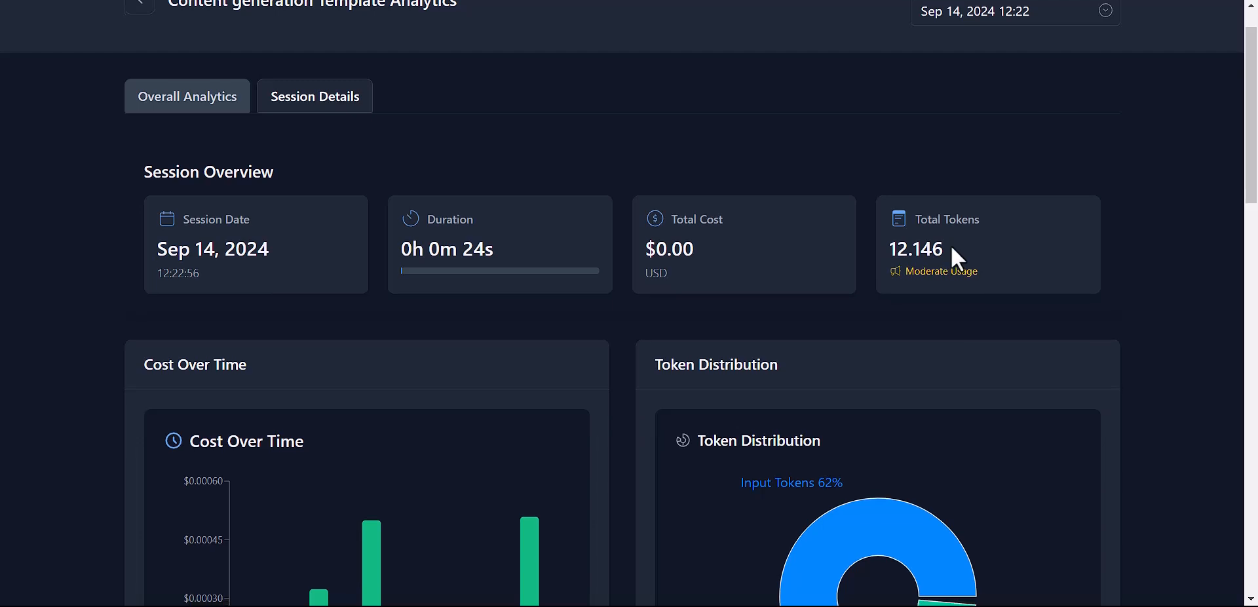
scroll(954, 257, down, 2)
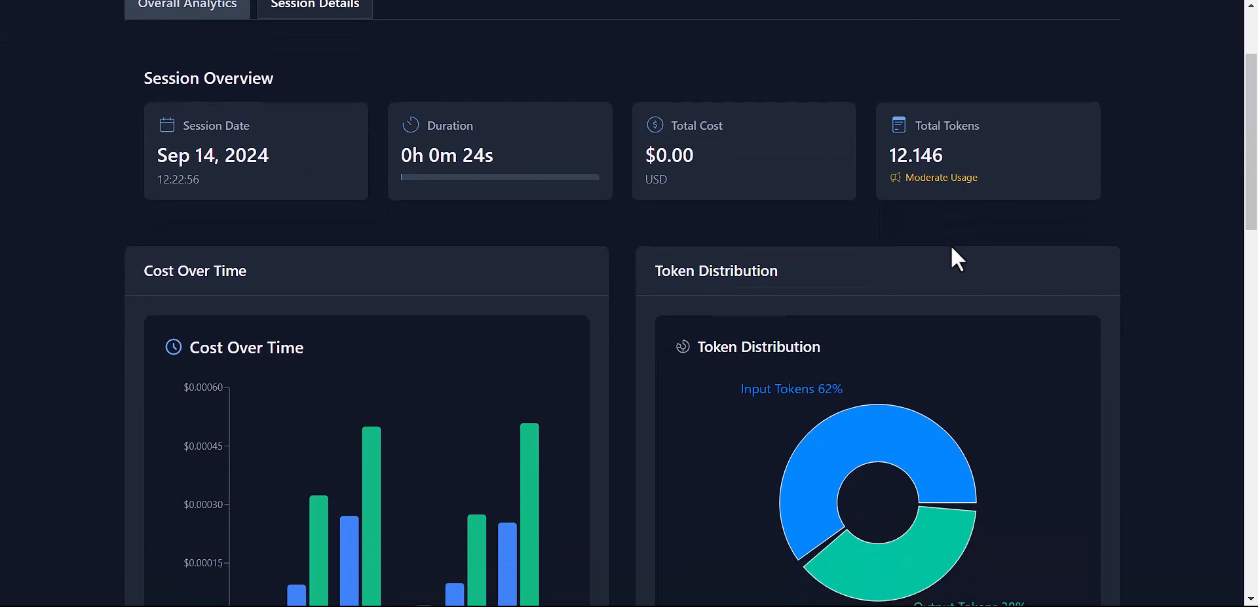
scroll(951, 249, down, 3)
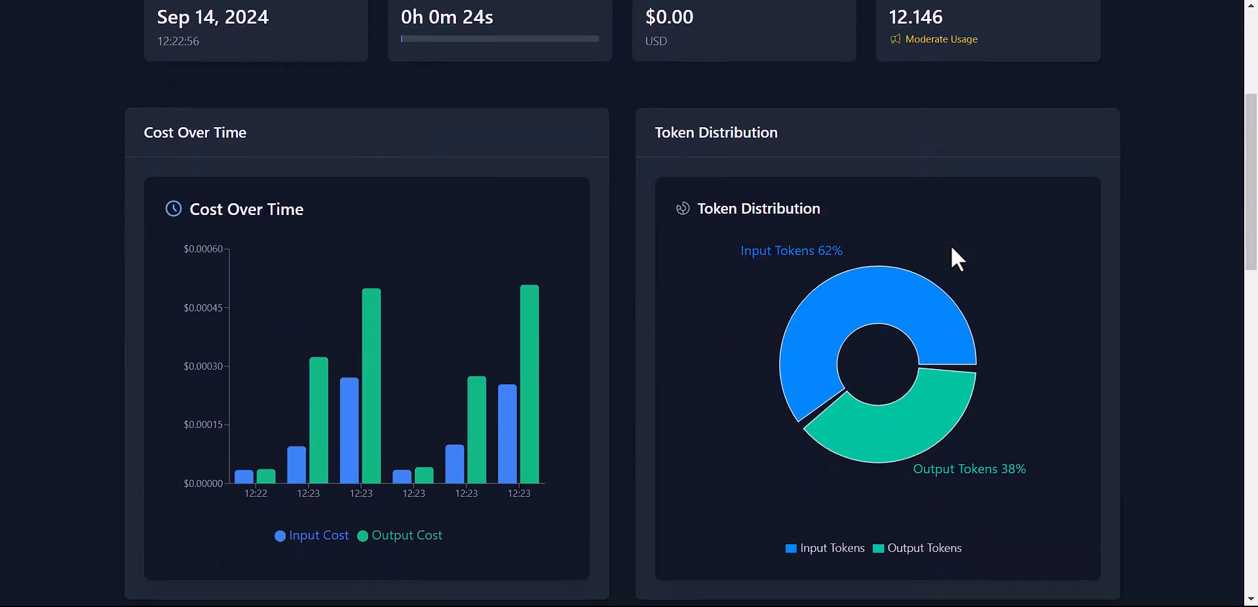
scroll(950, 244, down, 2)
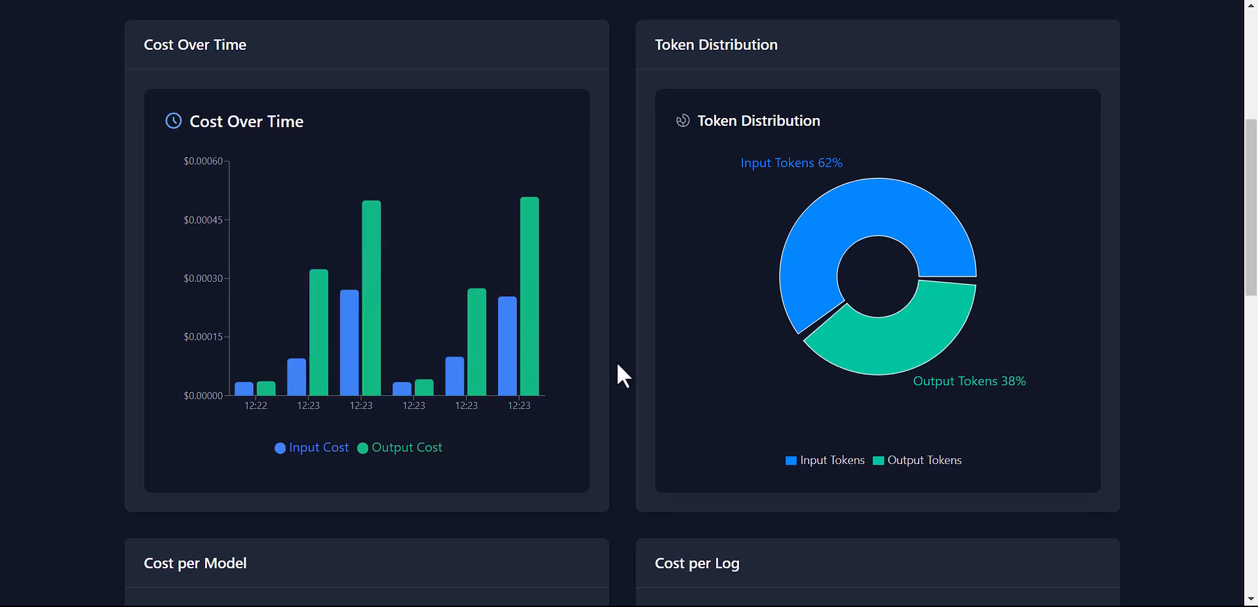
scroll(617, 364, down, 5)
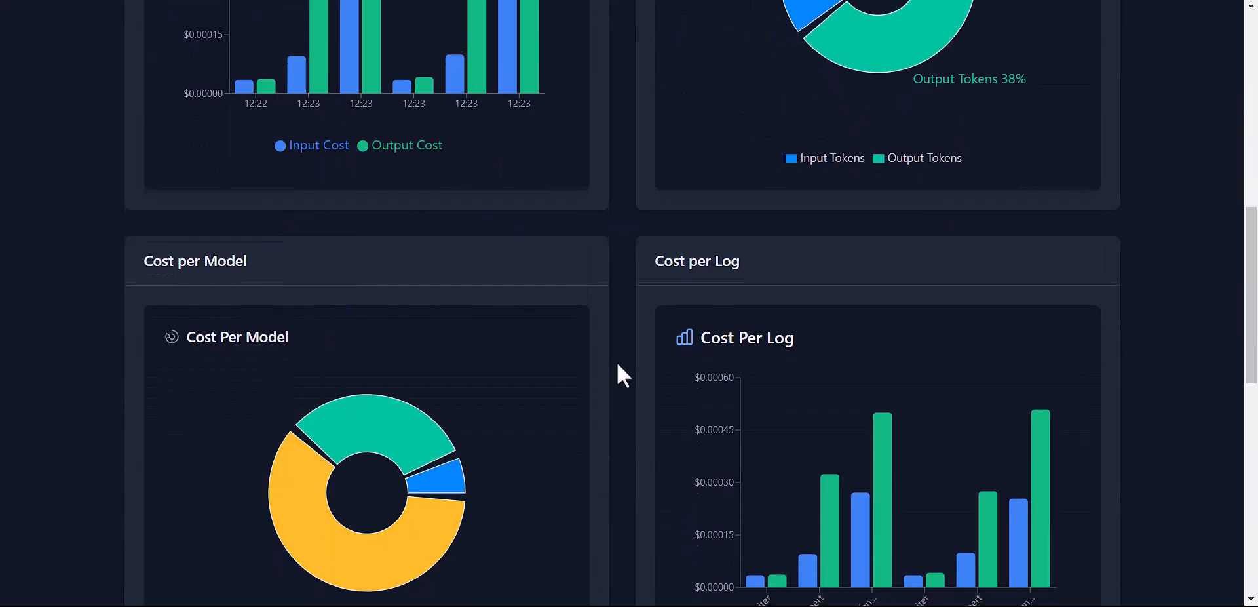
scroll(617, 365, down, 2)
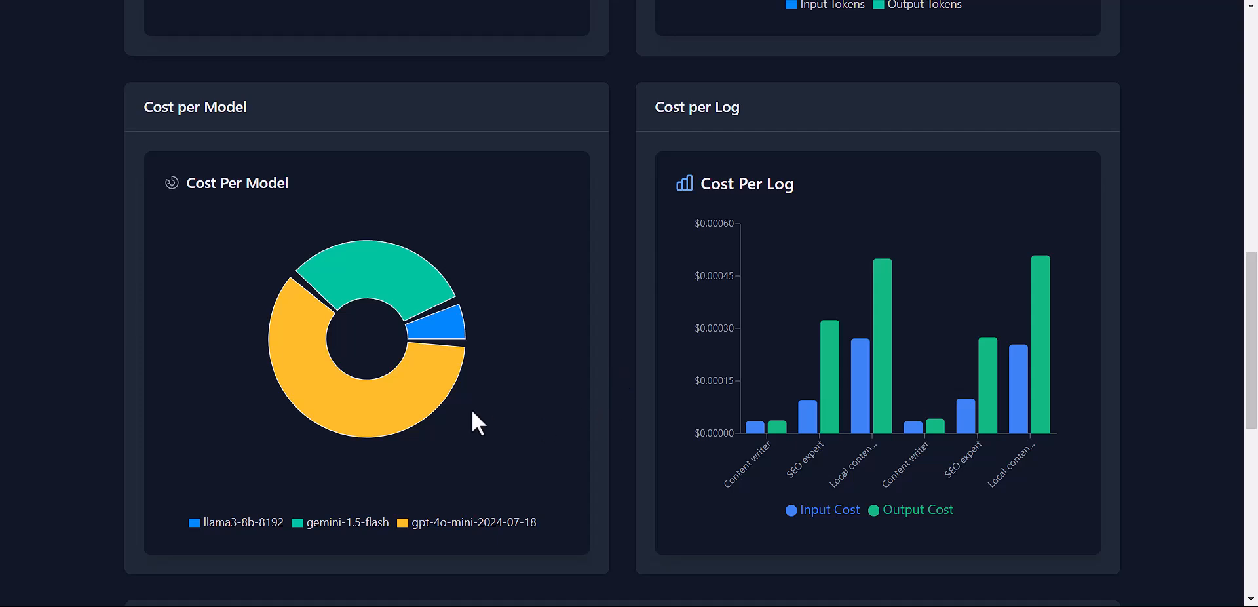
mouse_move(384, 396)
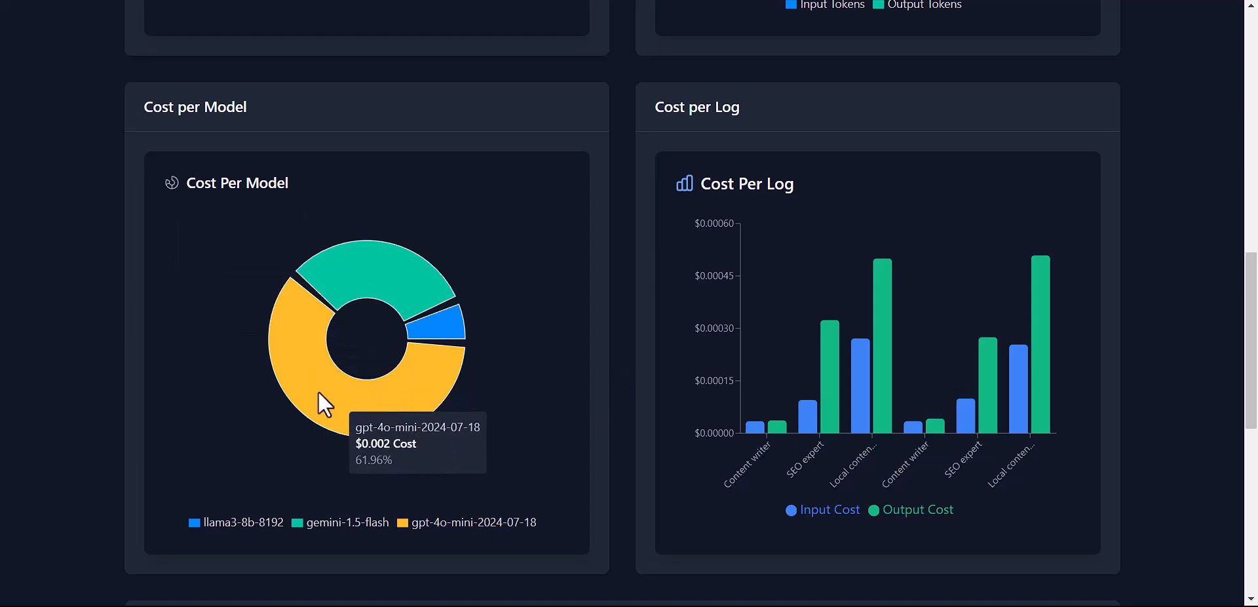
mouse_move(348, 249)
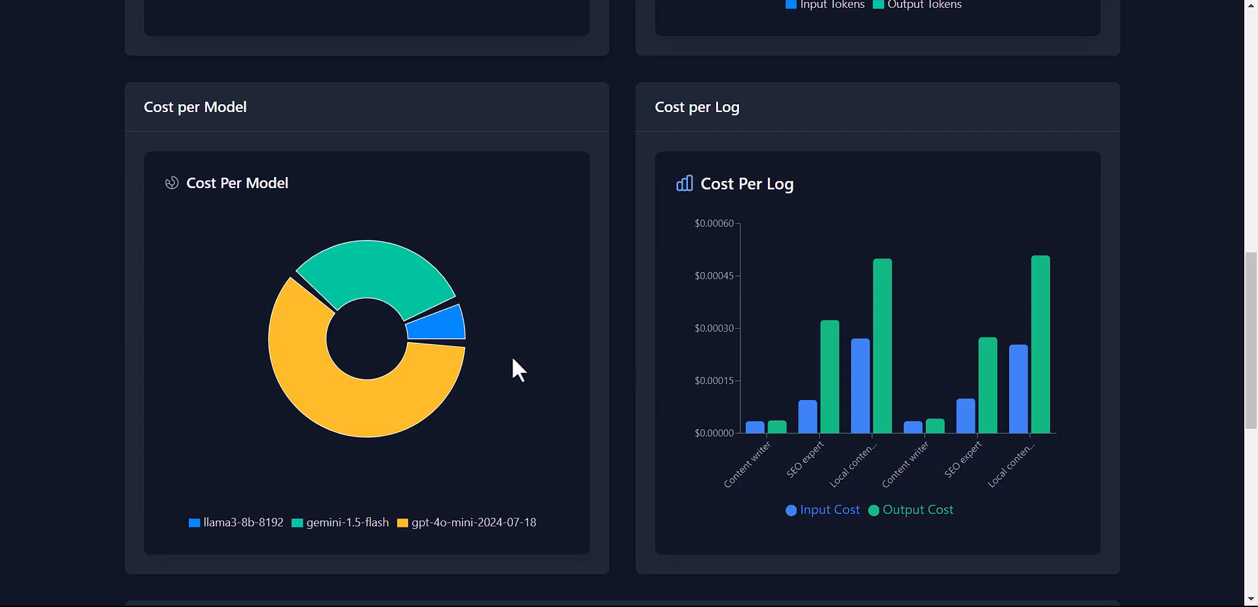
mouse_move(449, 332)
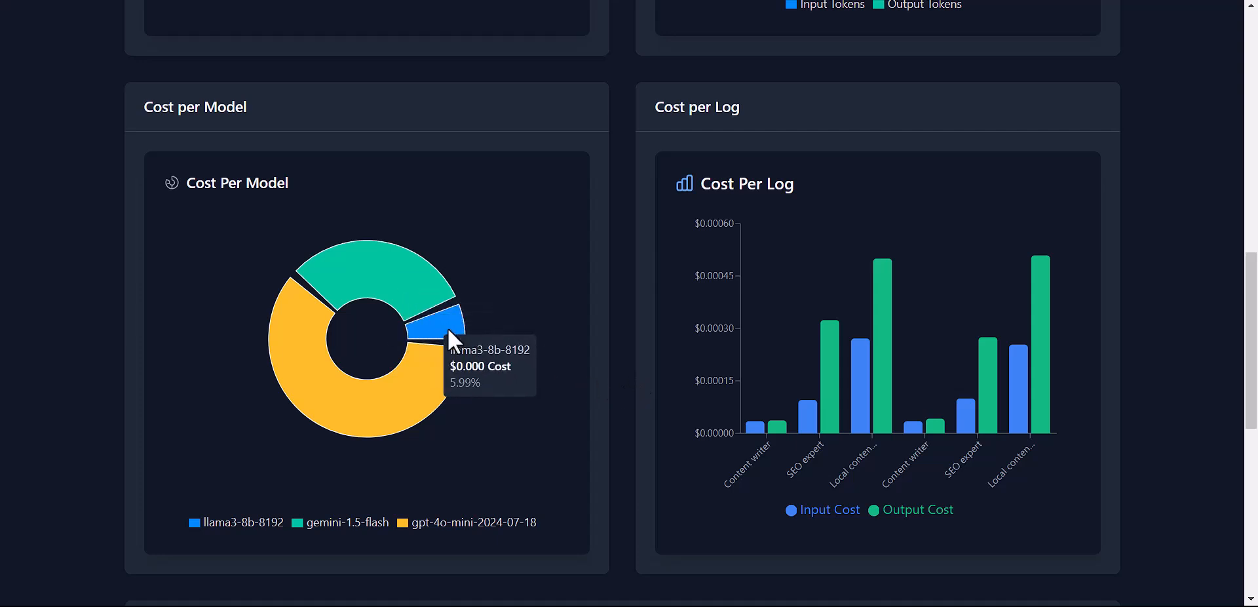
scroll(449, 338, down, 2)
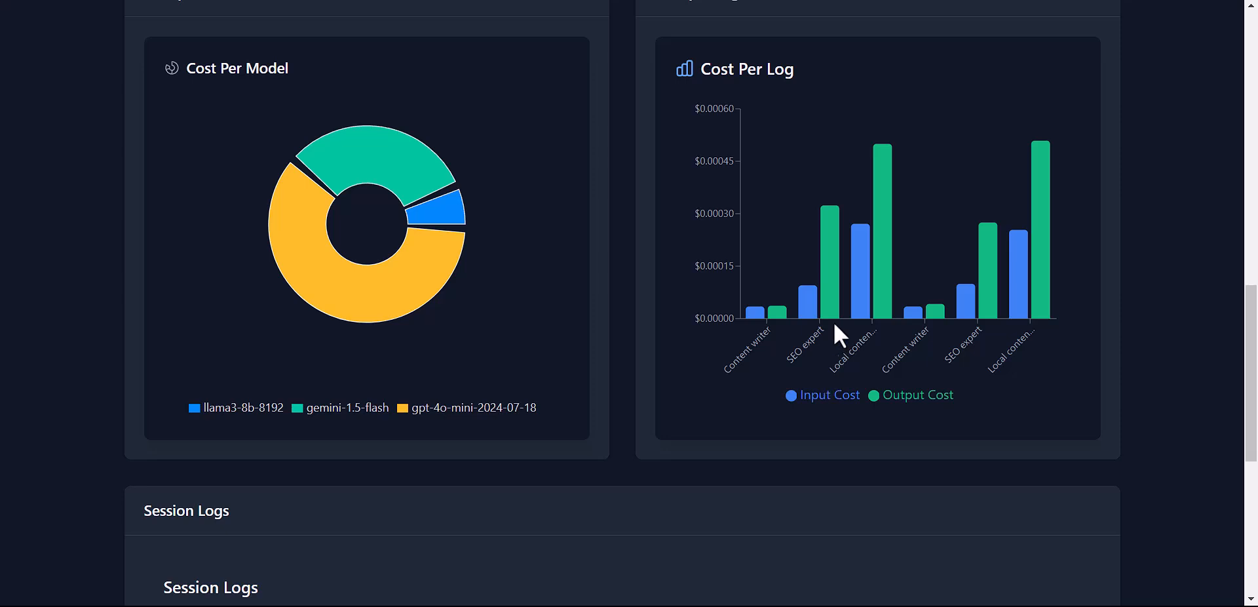
mouse_move(852, 282)
scroll(1069, 287, down, 3)
scroll(1069, 286, down, 2)
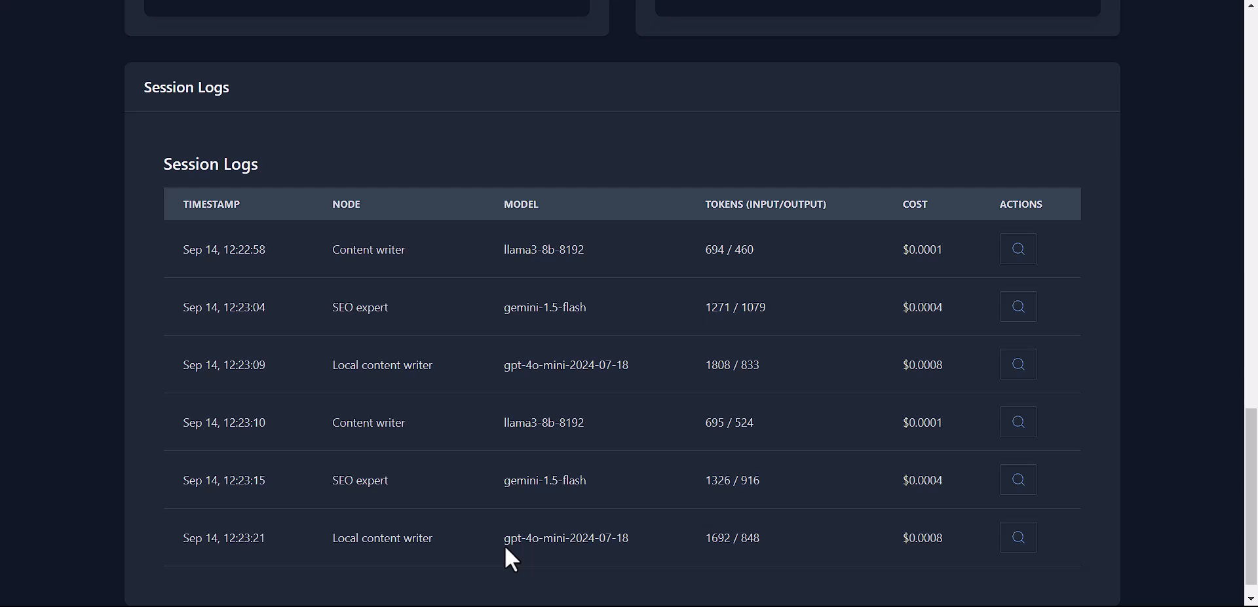
Step: Open the first Content writer log and expand its cost breakdown: 694 input, 460 output tokens
click(1024, 258)
right_click(474, 368)
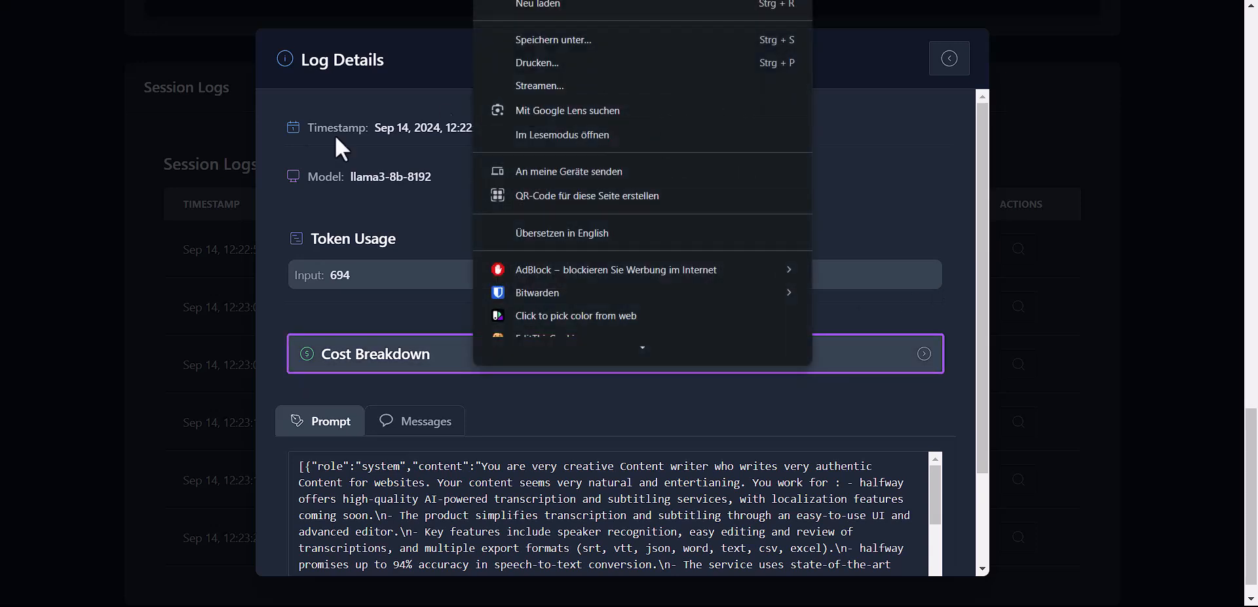
click(422, 205)
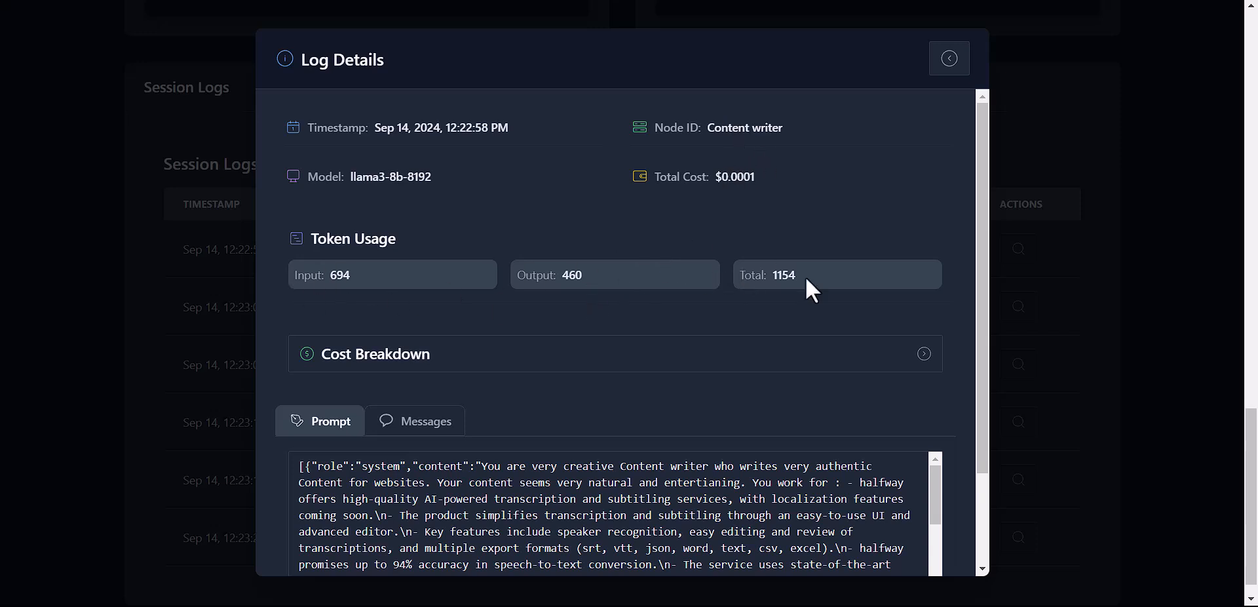
scroll(834, 288, down, 2)
click(878, 237)
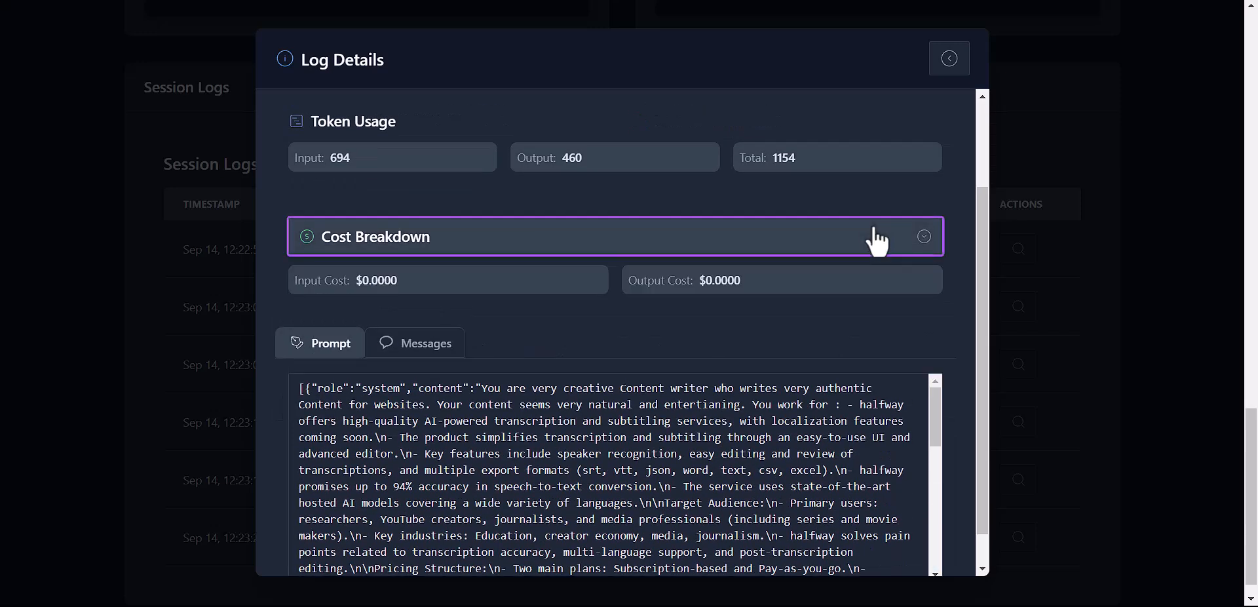
Step: Scroll through the prompt and switch the log details to the Messages view
scroll(722, 314, down, 1)
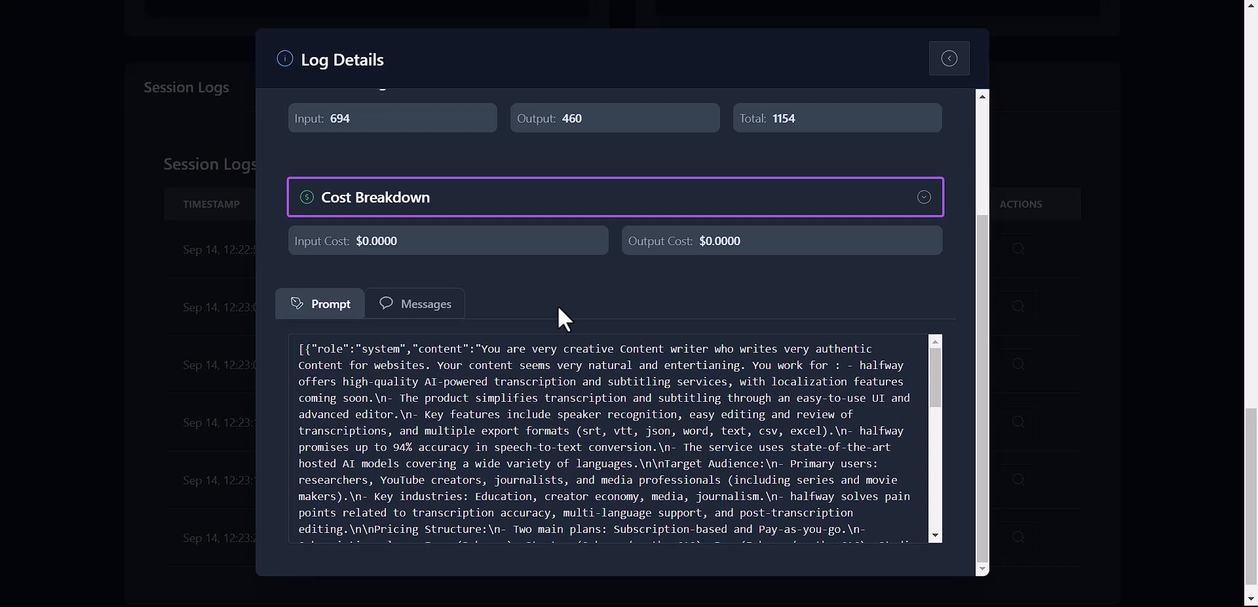
scroll(508, 426, down, 2)
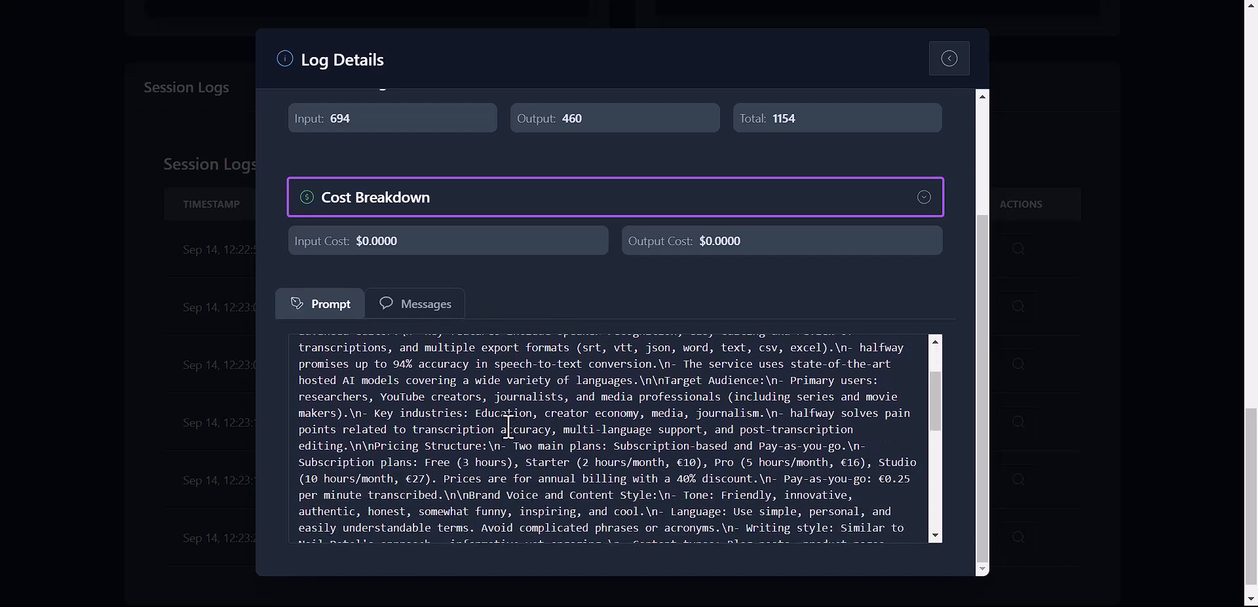
scroll(508, 426, down, 6)
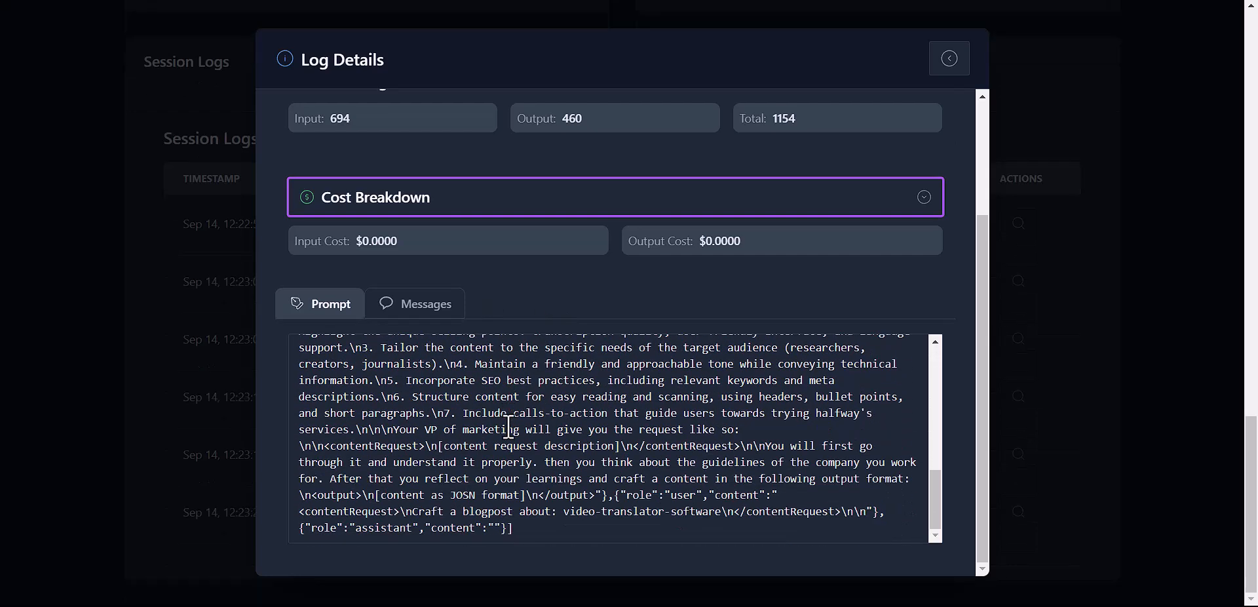
scroll(508, 426, up, 8)
click(433, 308)
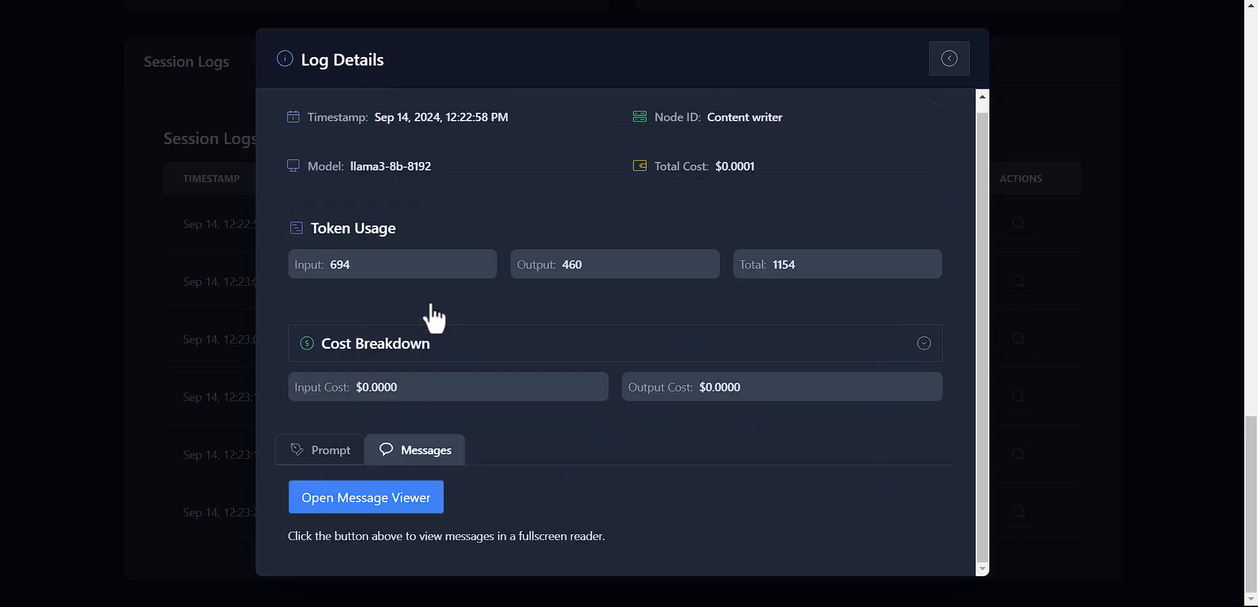
right_click(416, 495)
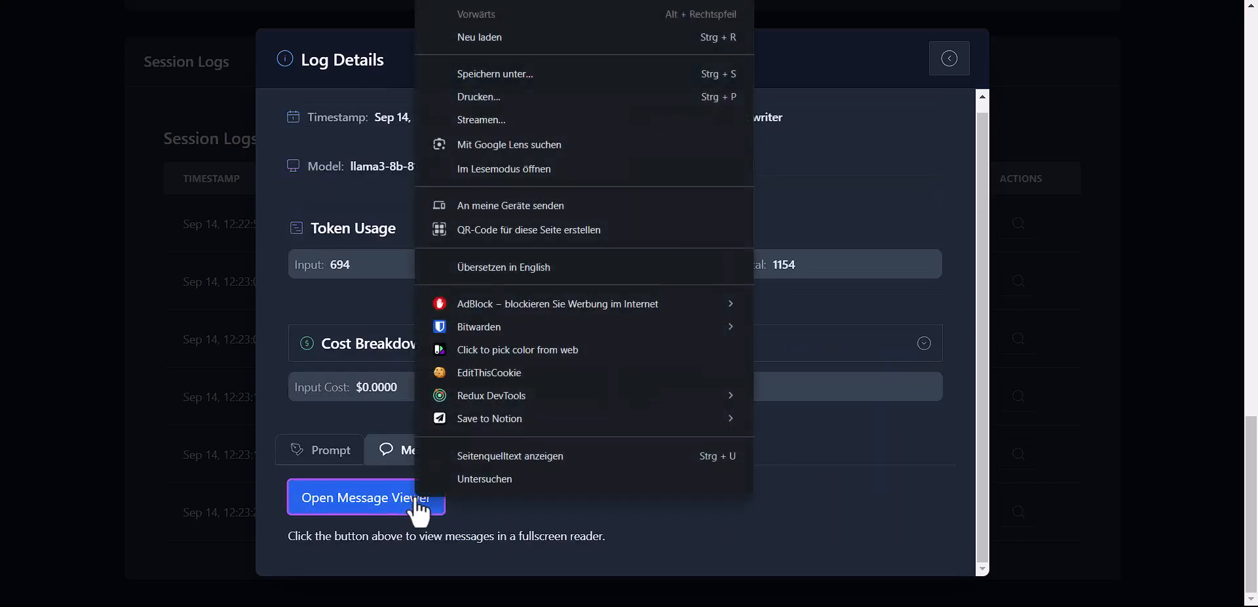
Step: Read the article 'Revolutionize Your Video Content with Our Video Translator Software' in the Message Viewer
click(359, 489)
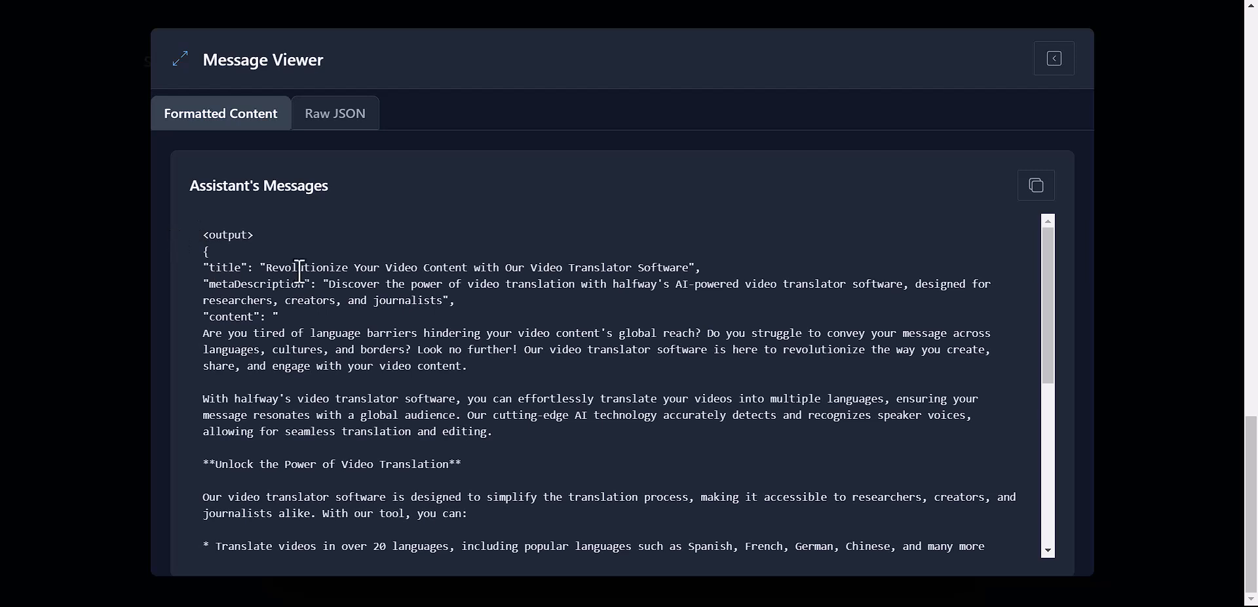
scroll(297, 296, down, 1)
scroll(297, 298, down, 2)
scroll(297, 298, up, 2)
scroll(237, 255, down, 5)
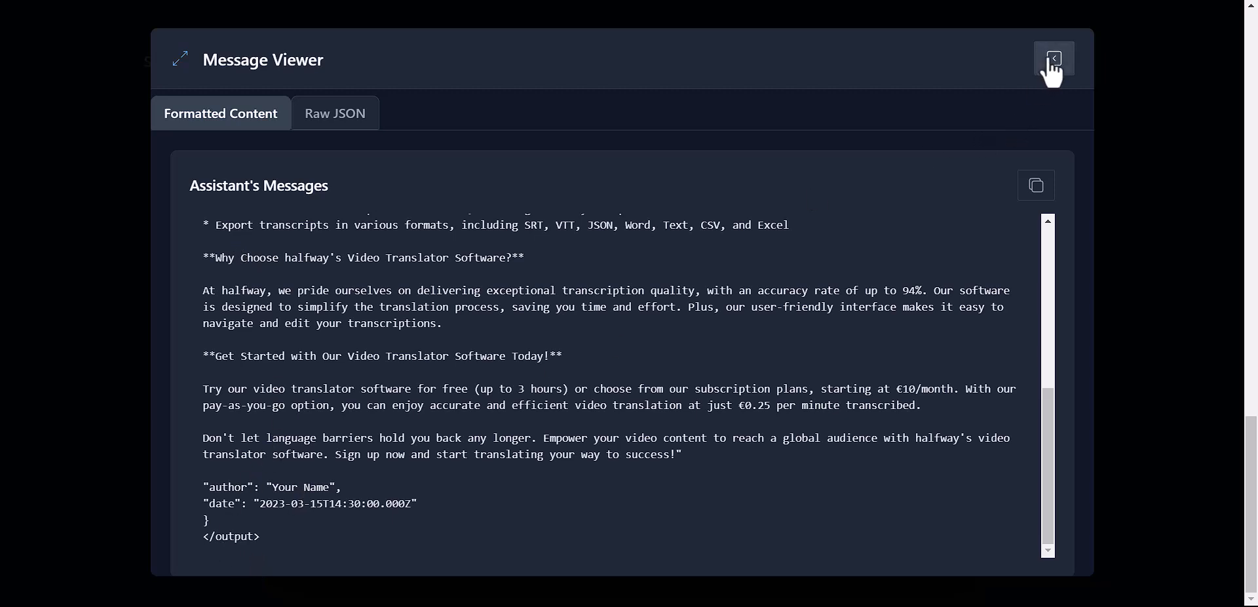
Step: Close the Content writer's viewer and details, and open the SEO expert step's log details
click(1052, 62)
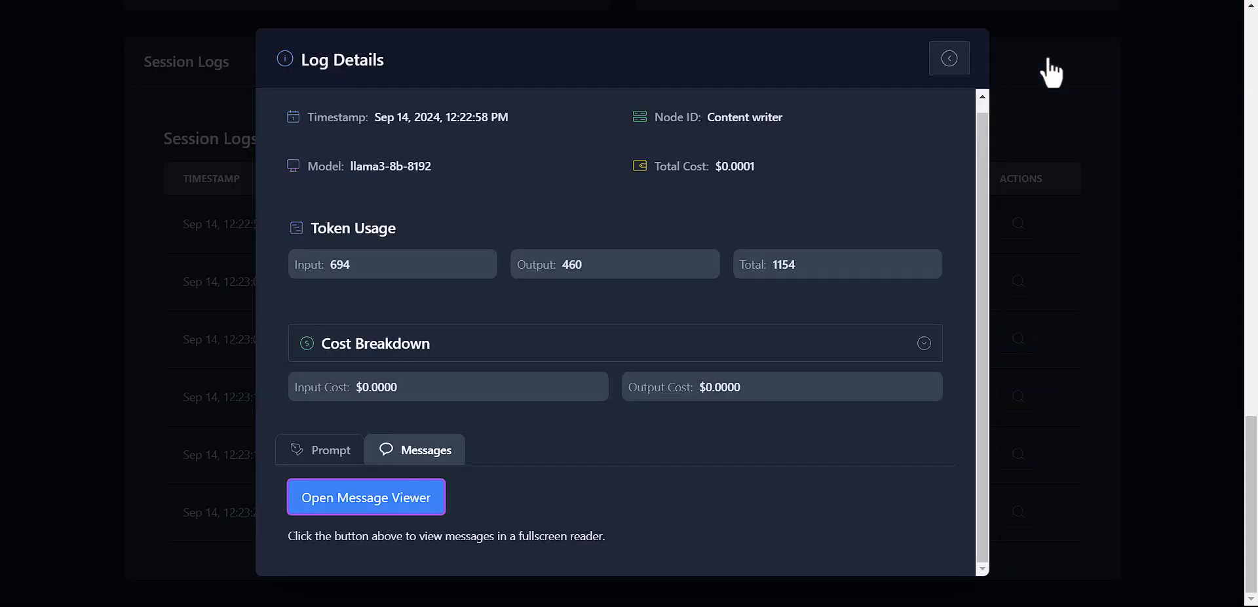
click(954, 60)
click(1034, 283)
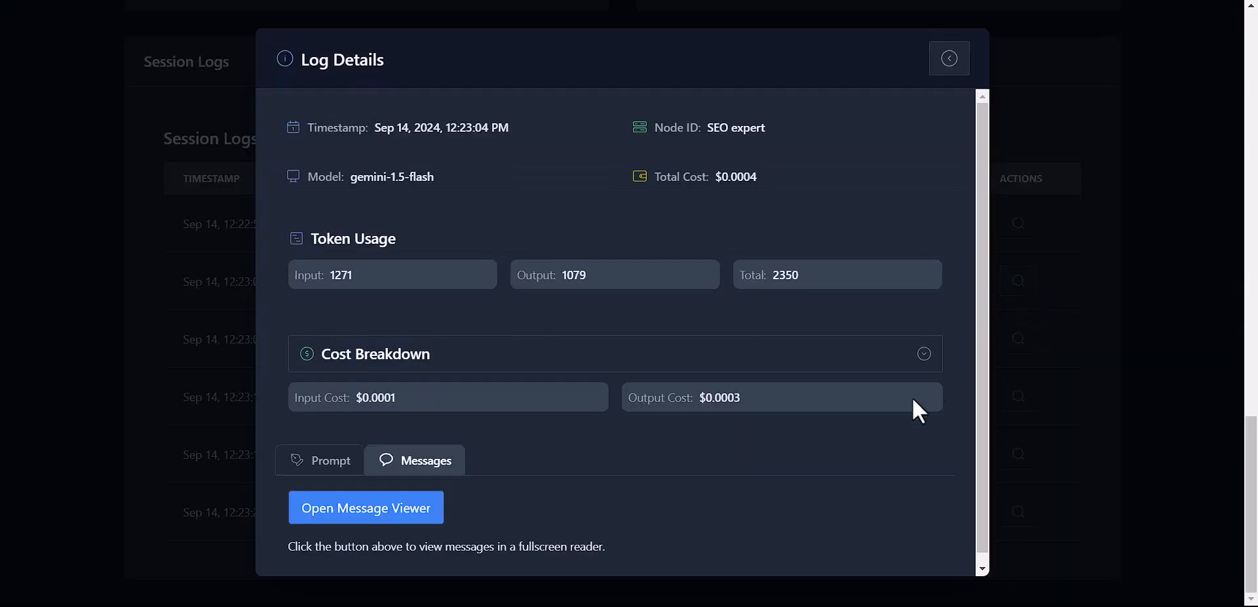
Step: Read the SEO expert's gemini-1.5-flash output full-screen, then return to its log details
click(415, 516)
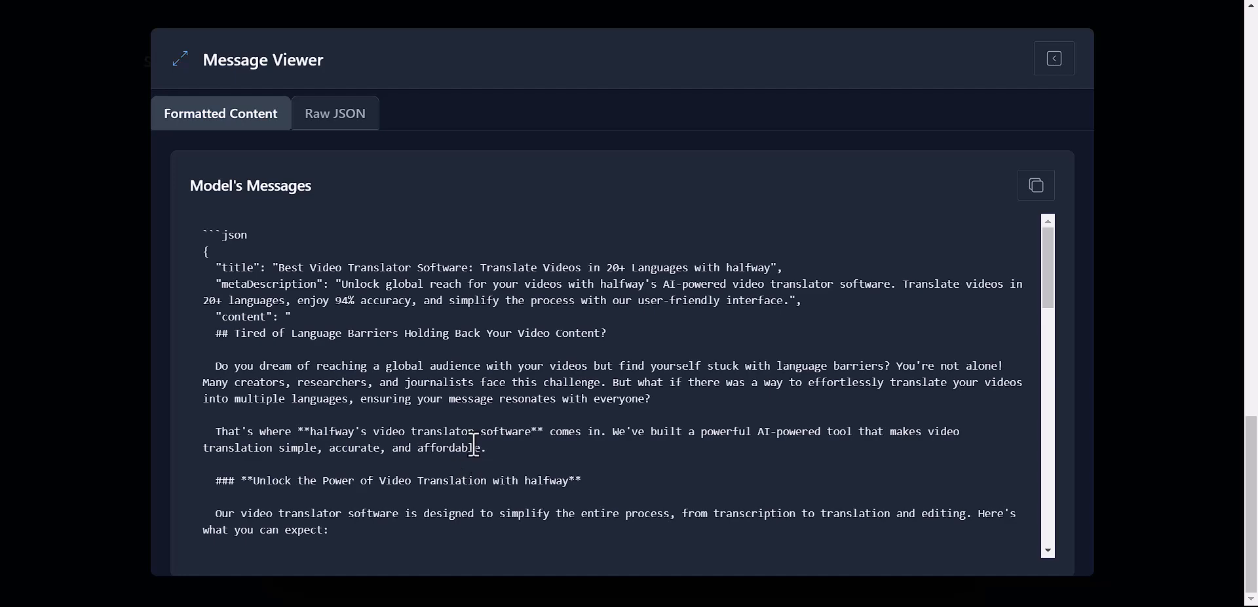
scroll(474, 445, down, 1)
scroll(474, 444, down, 6)
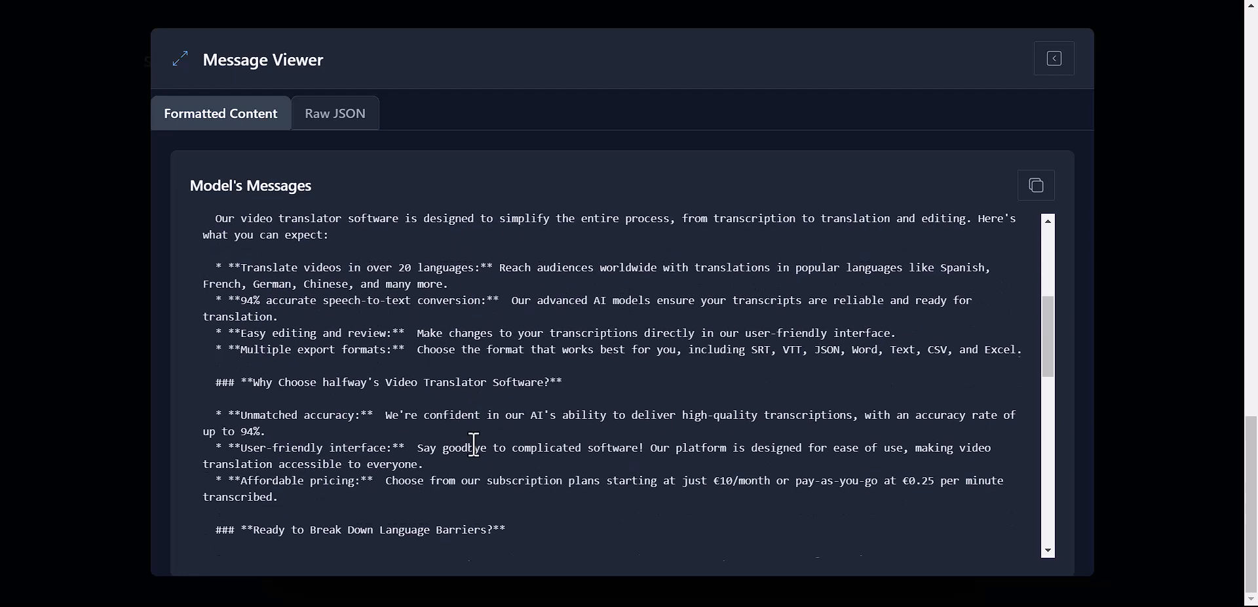
scroll(474, 445, down, 4)
scroll(474, 445, down, 4)
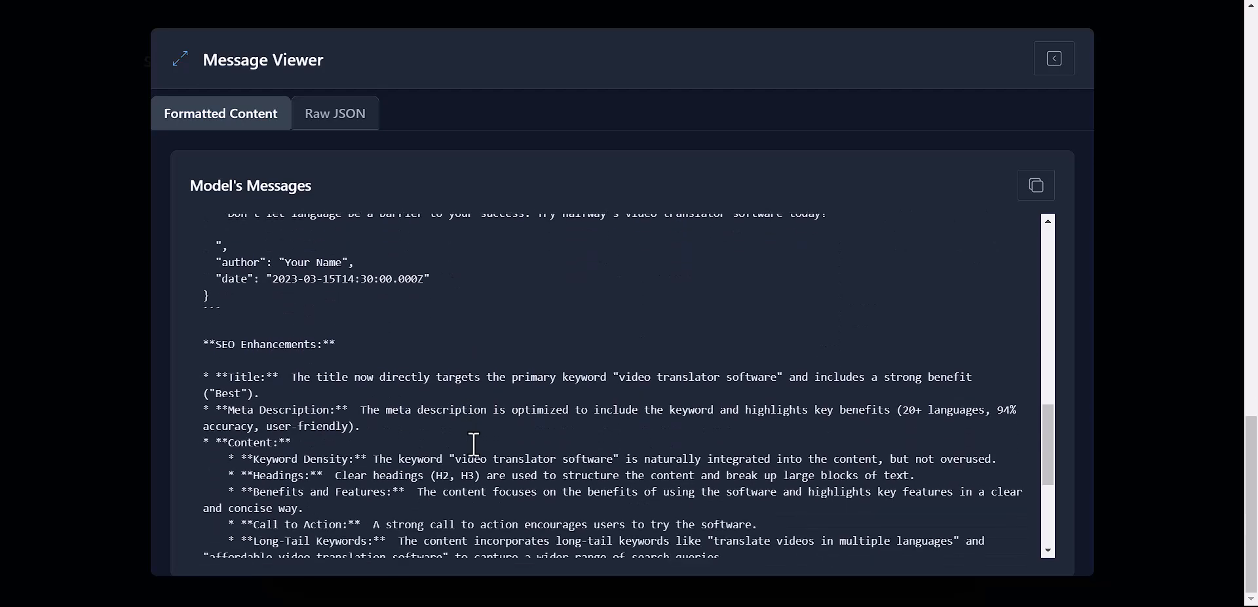
scroll(427, 409, up, 2)
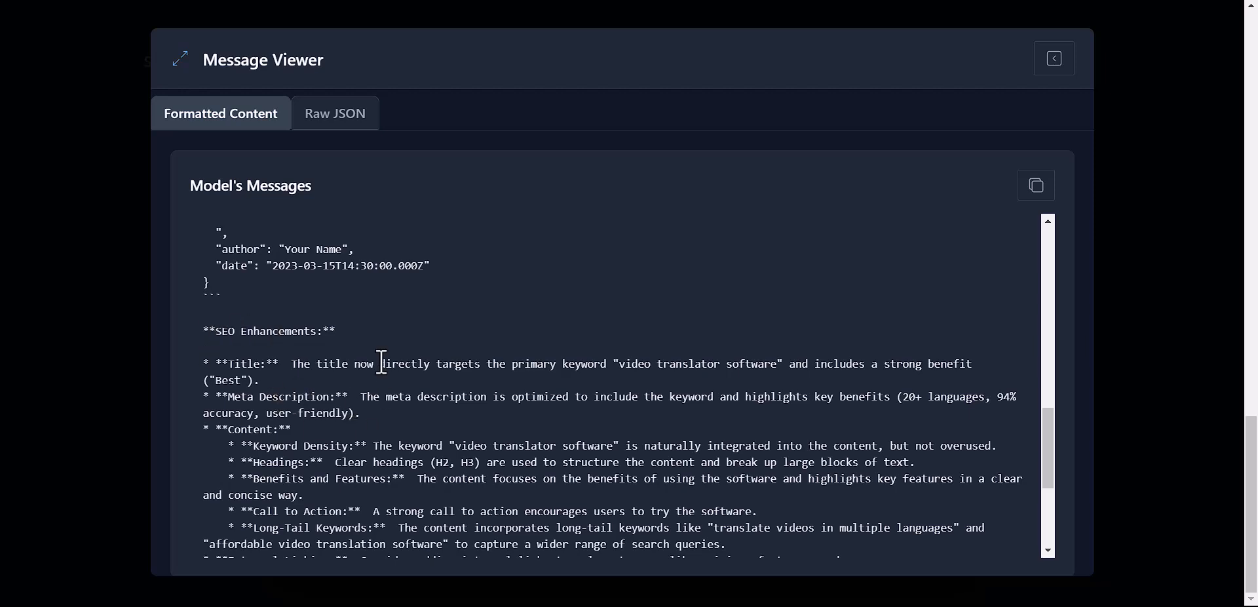
scroll(382, 362, down, 4)
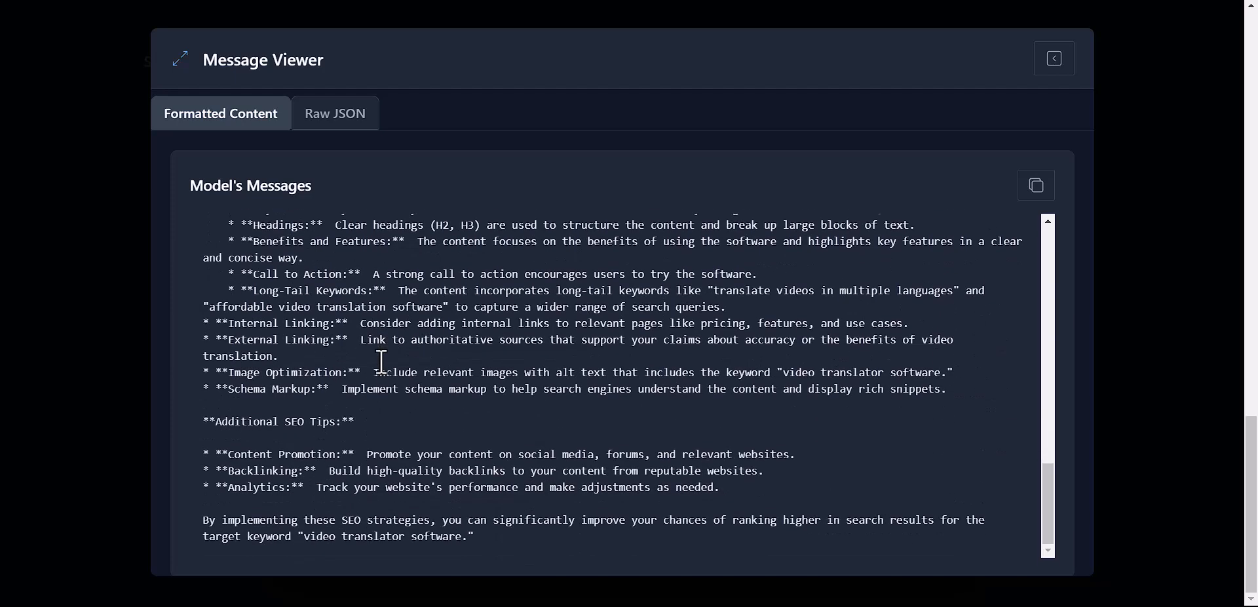
scroll(406, 478, up, 3)
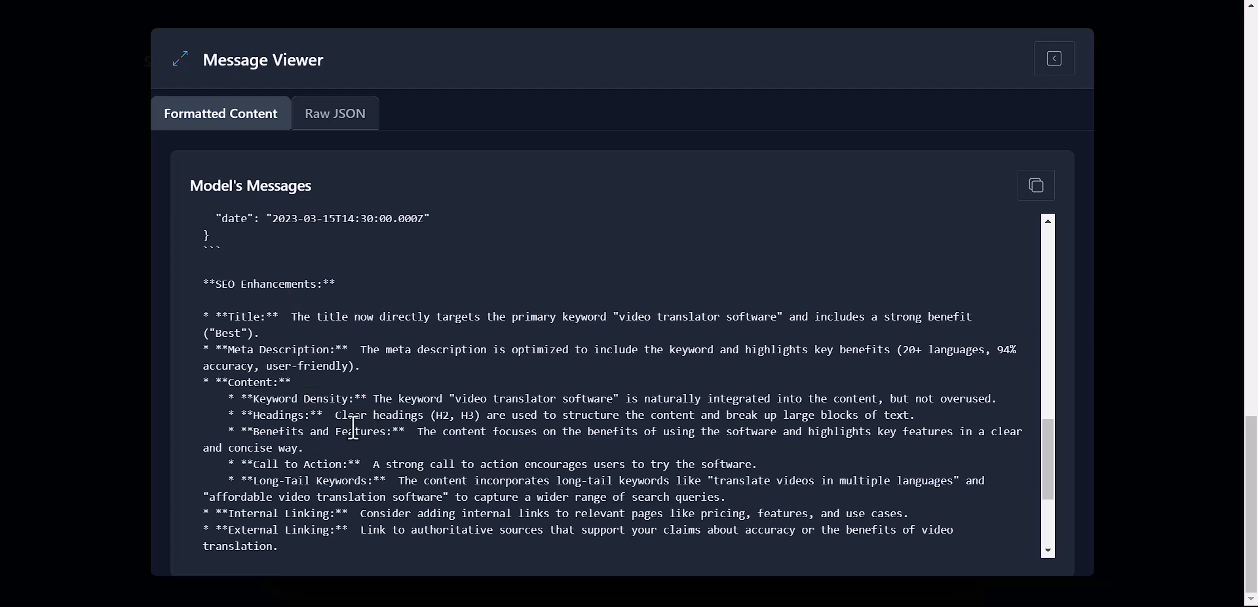
scroll(381, 448, up, 10)
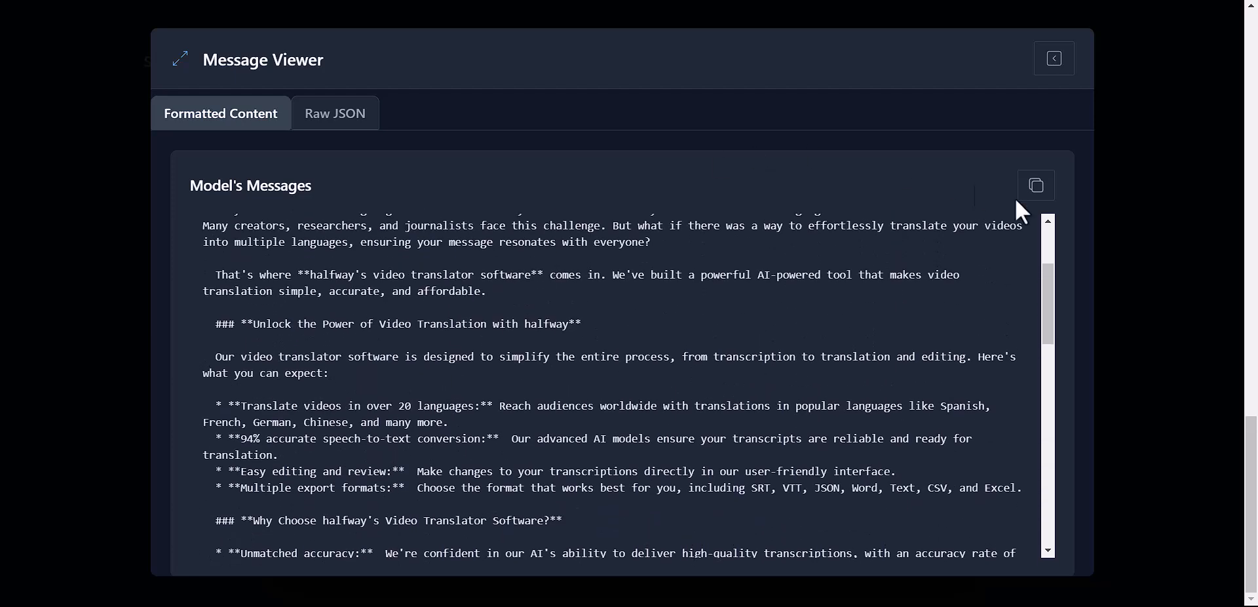
click(1054, 58)
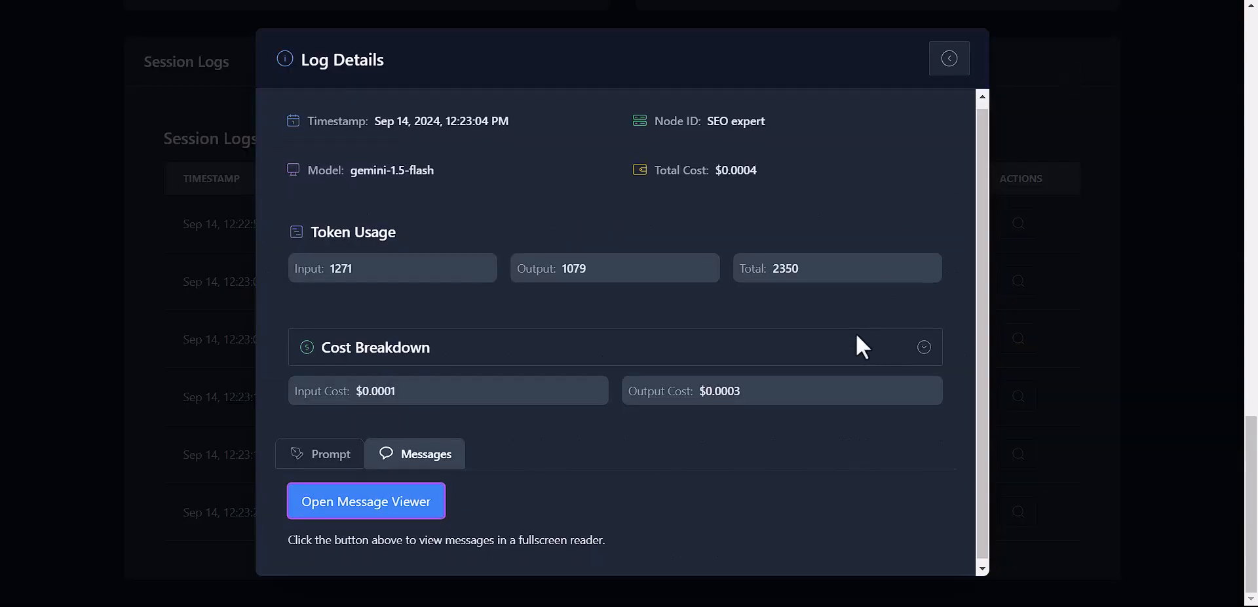
Step: Read the Local content writer's German article 'Die besten Video-Übersetzungssoftware' full-screen, then close it
click(950, 58)
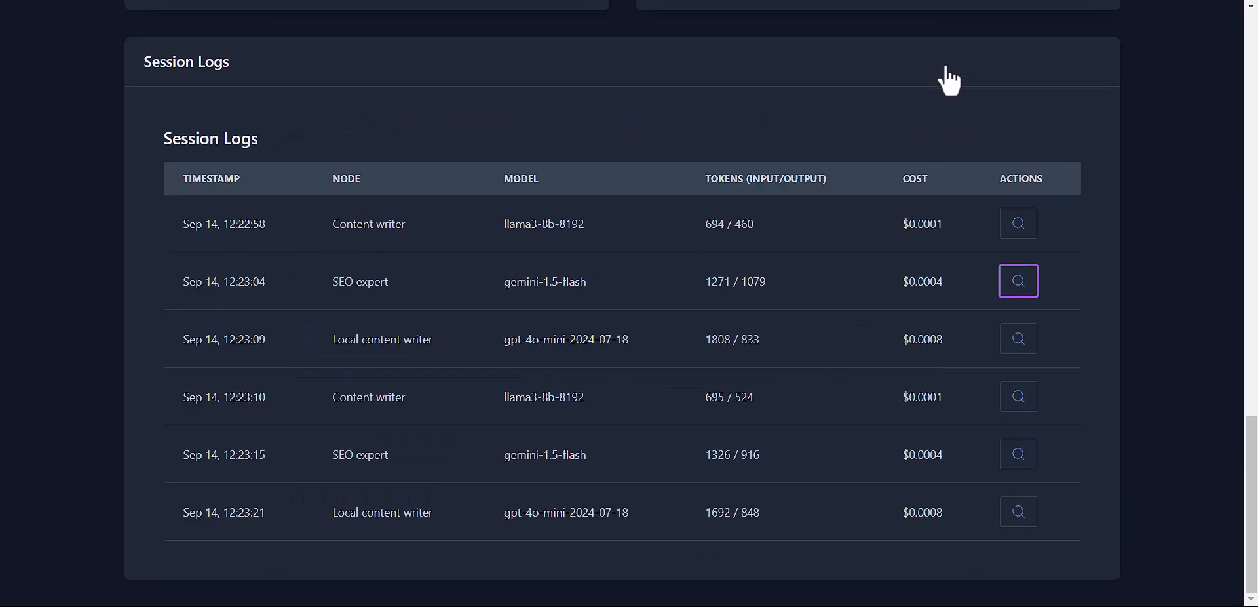
click(1020, 339)
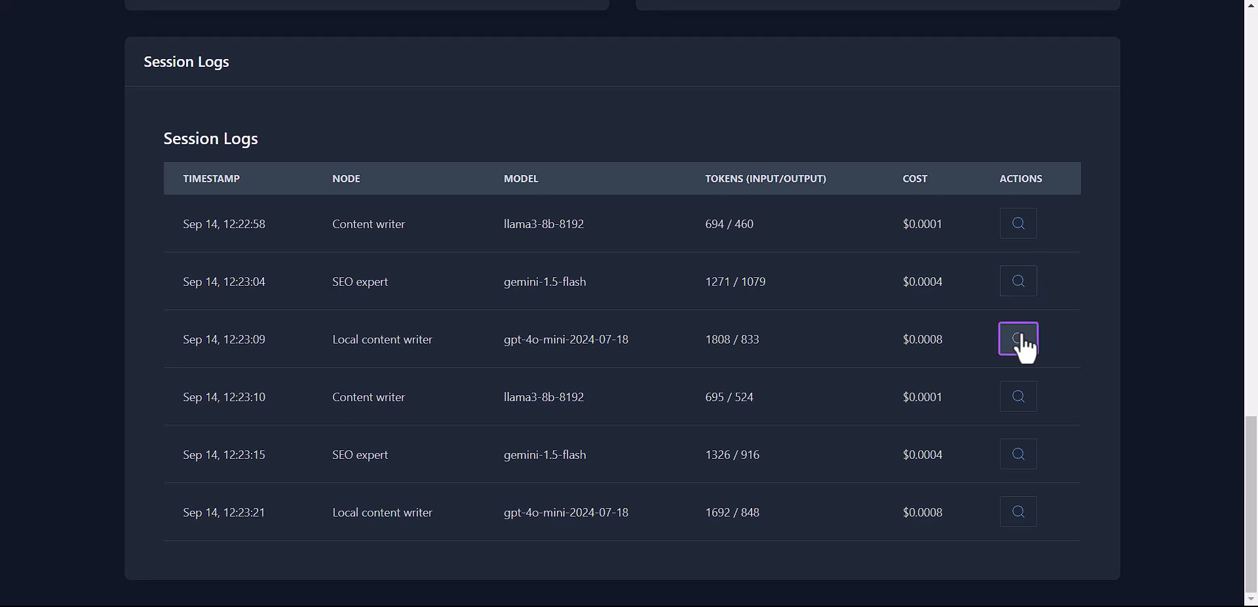
click(431, 502)
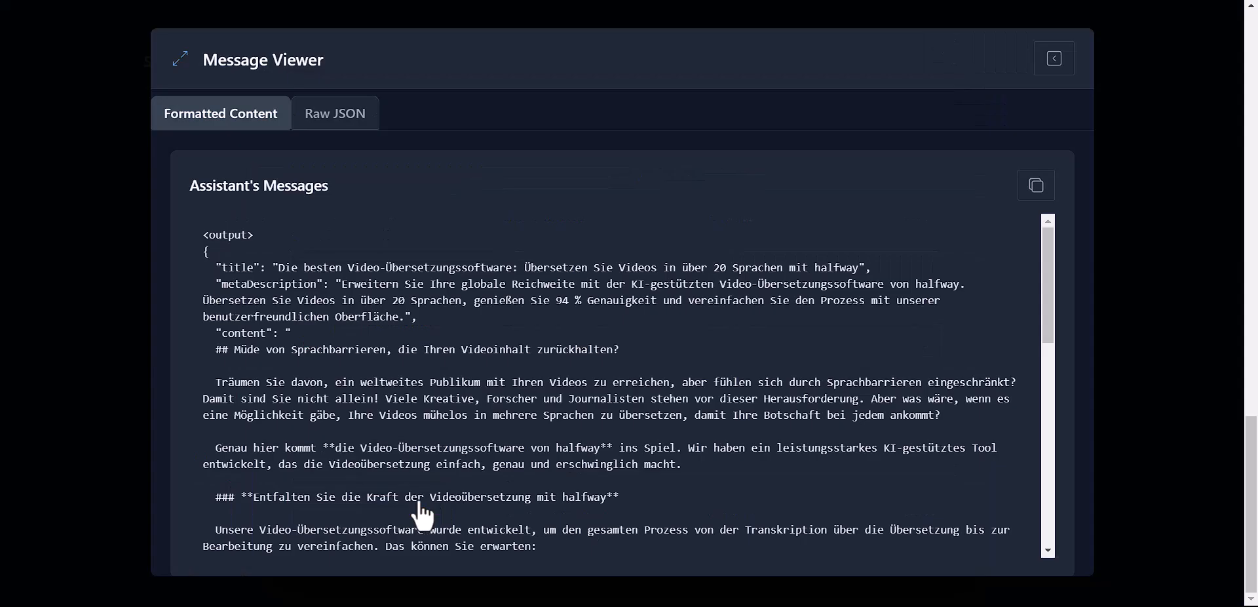
scroll(511, 412, down, 5)
scroll(514, 413, down, 5)
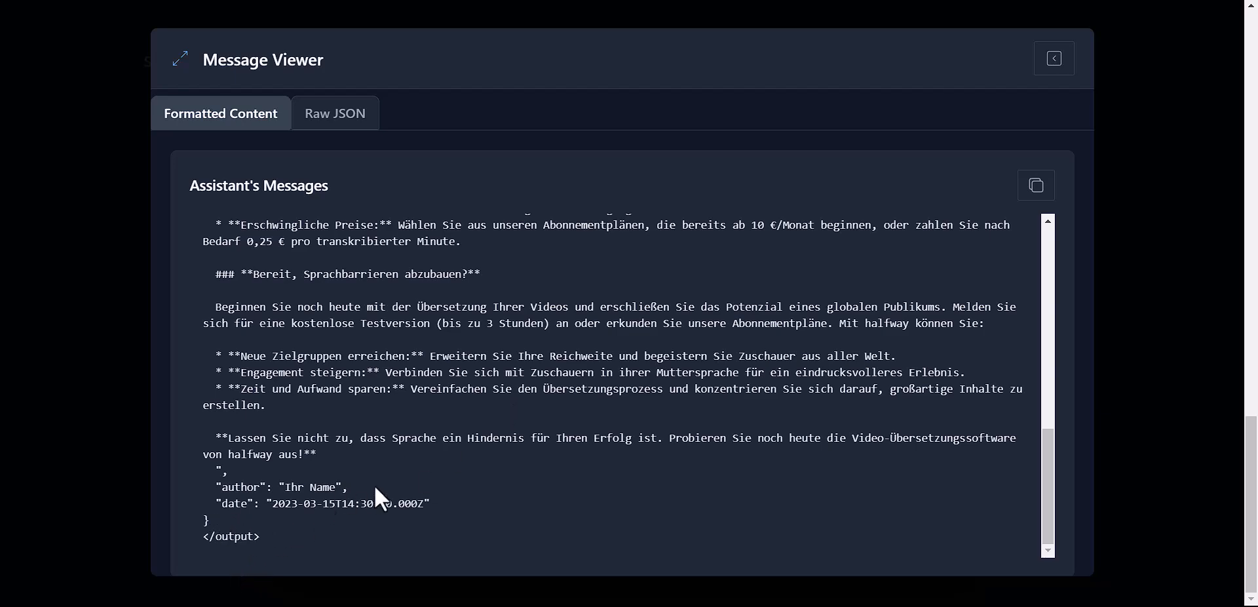
scroll(374, 488, up, 10)
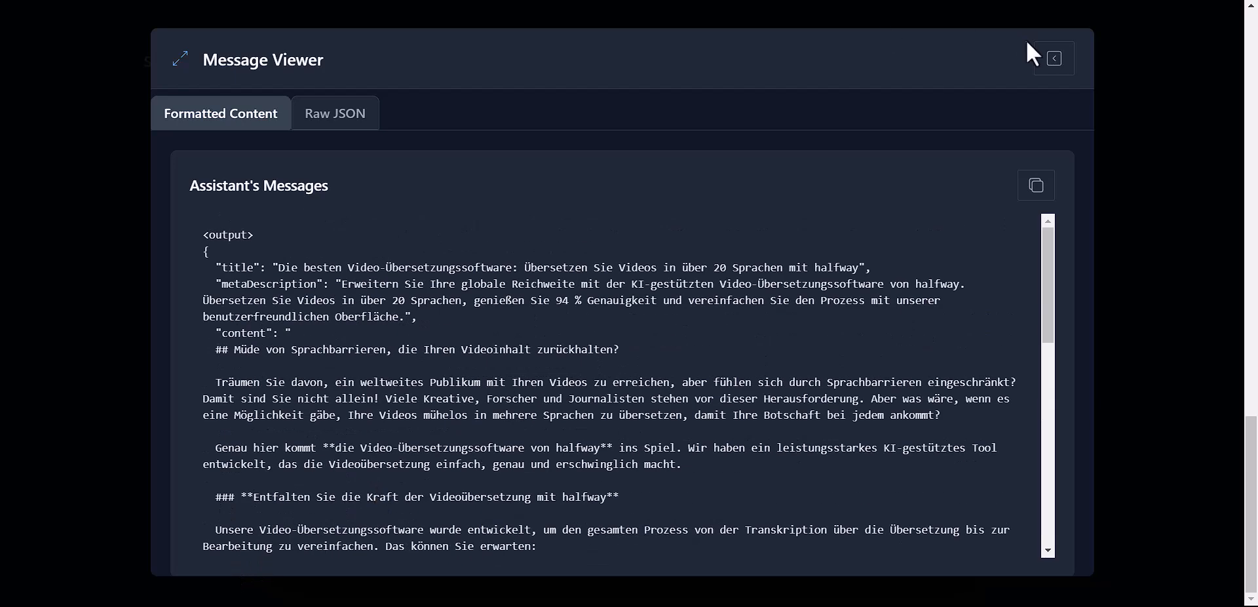
click(1050, 57)
click(951, 61)
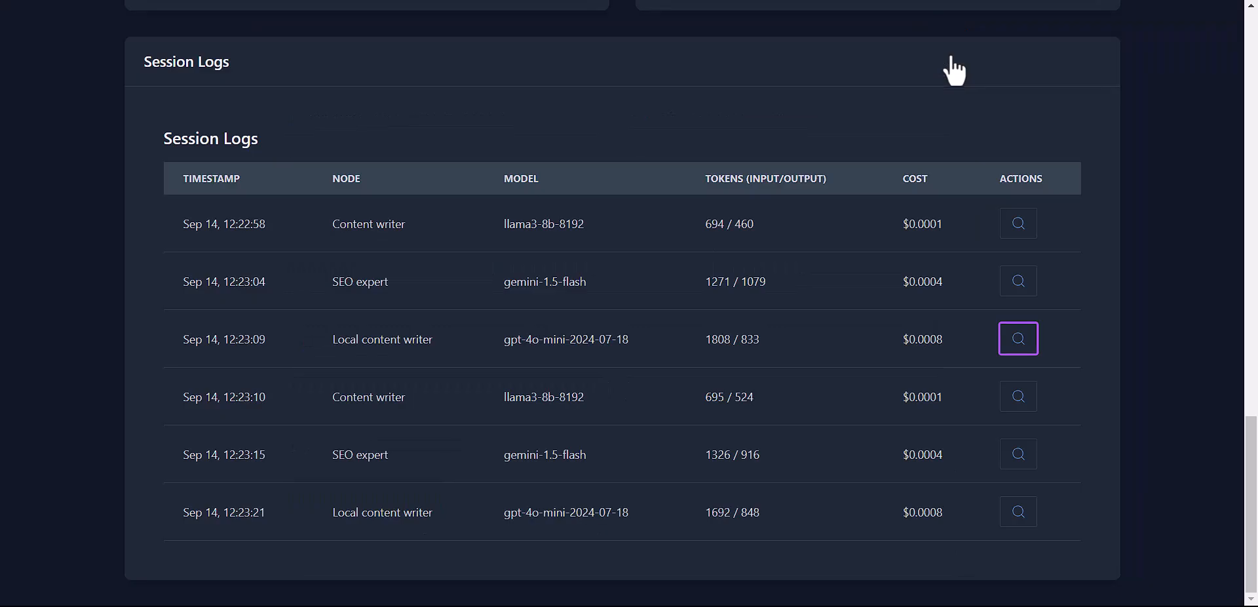
scroll(953, 68, up, 20)
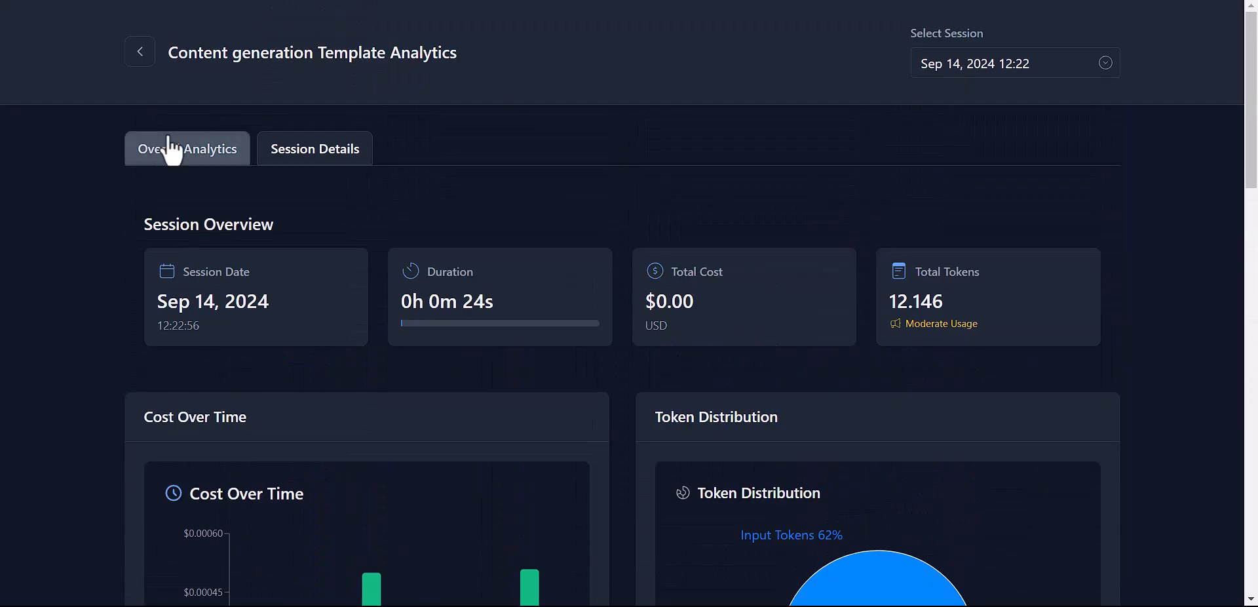
click(172, 149)
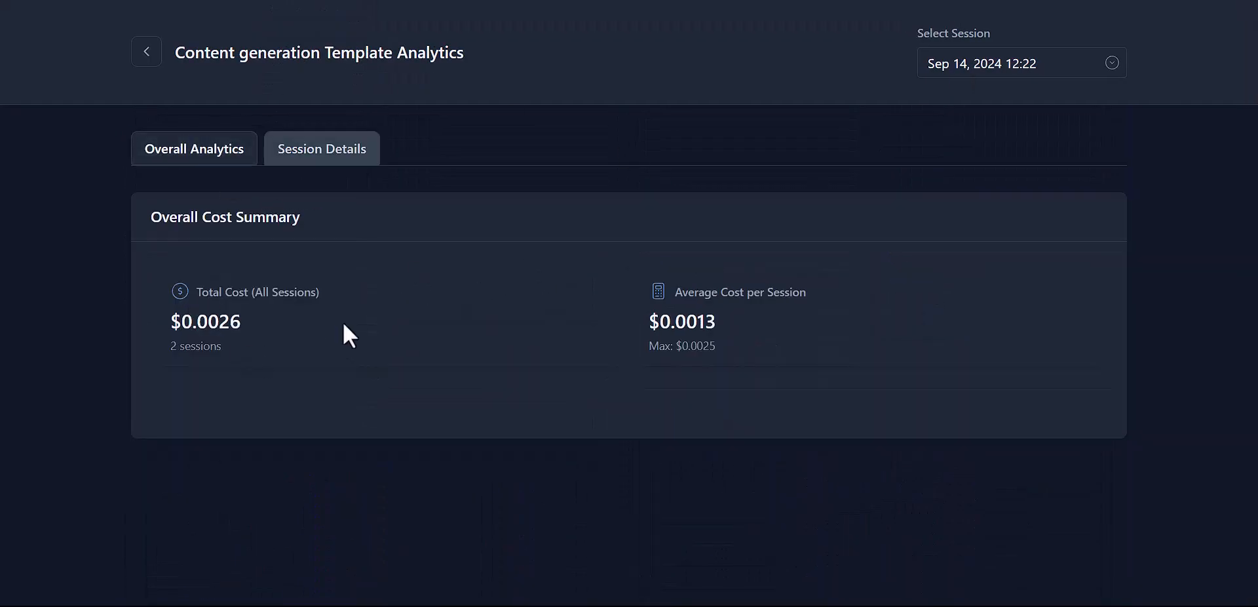
click(944, 68)
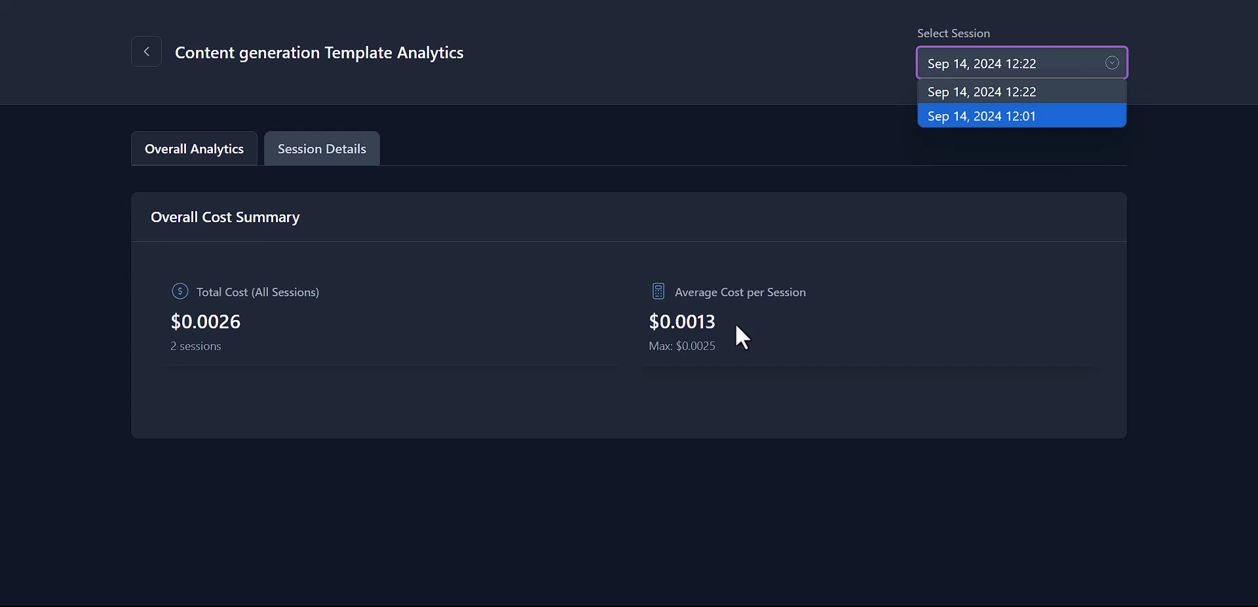
click(331, 154)
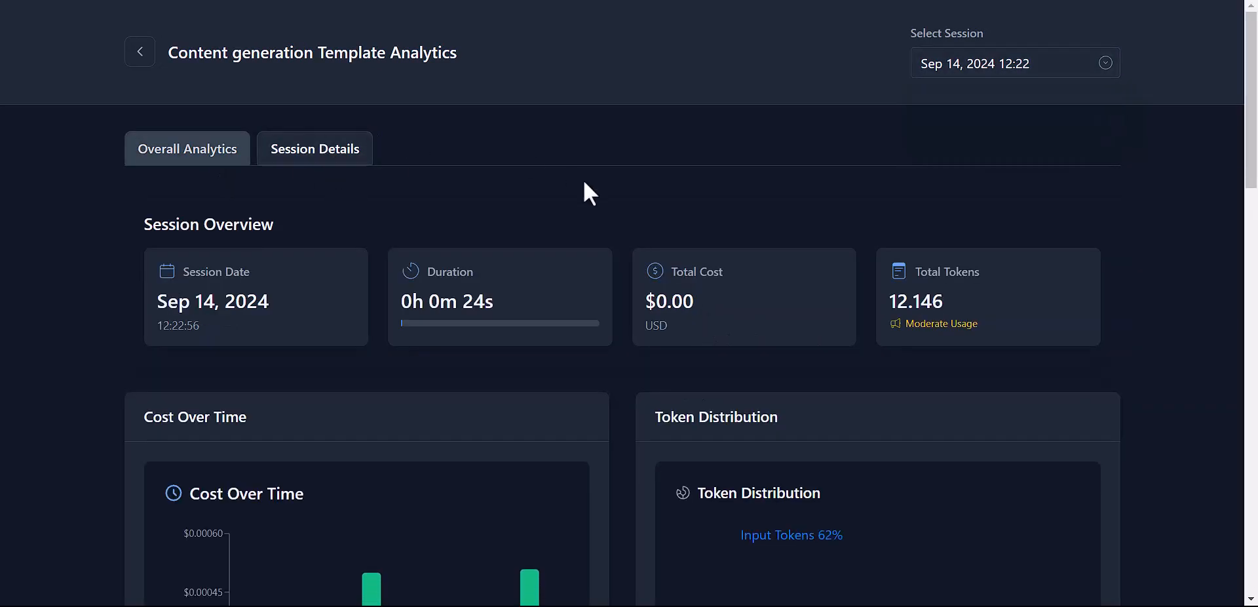